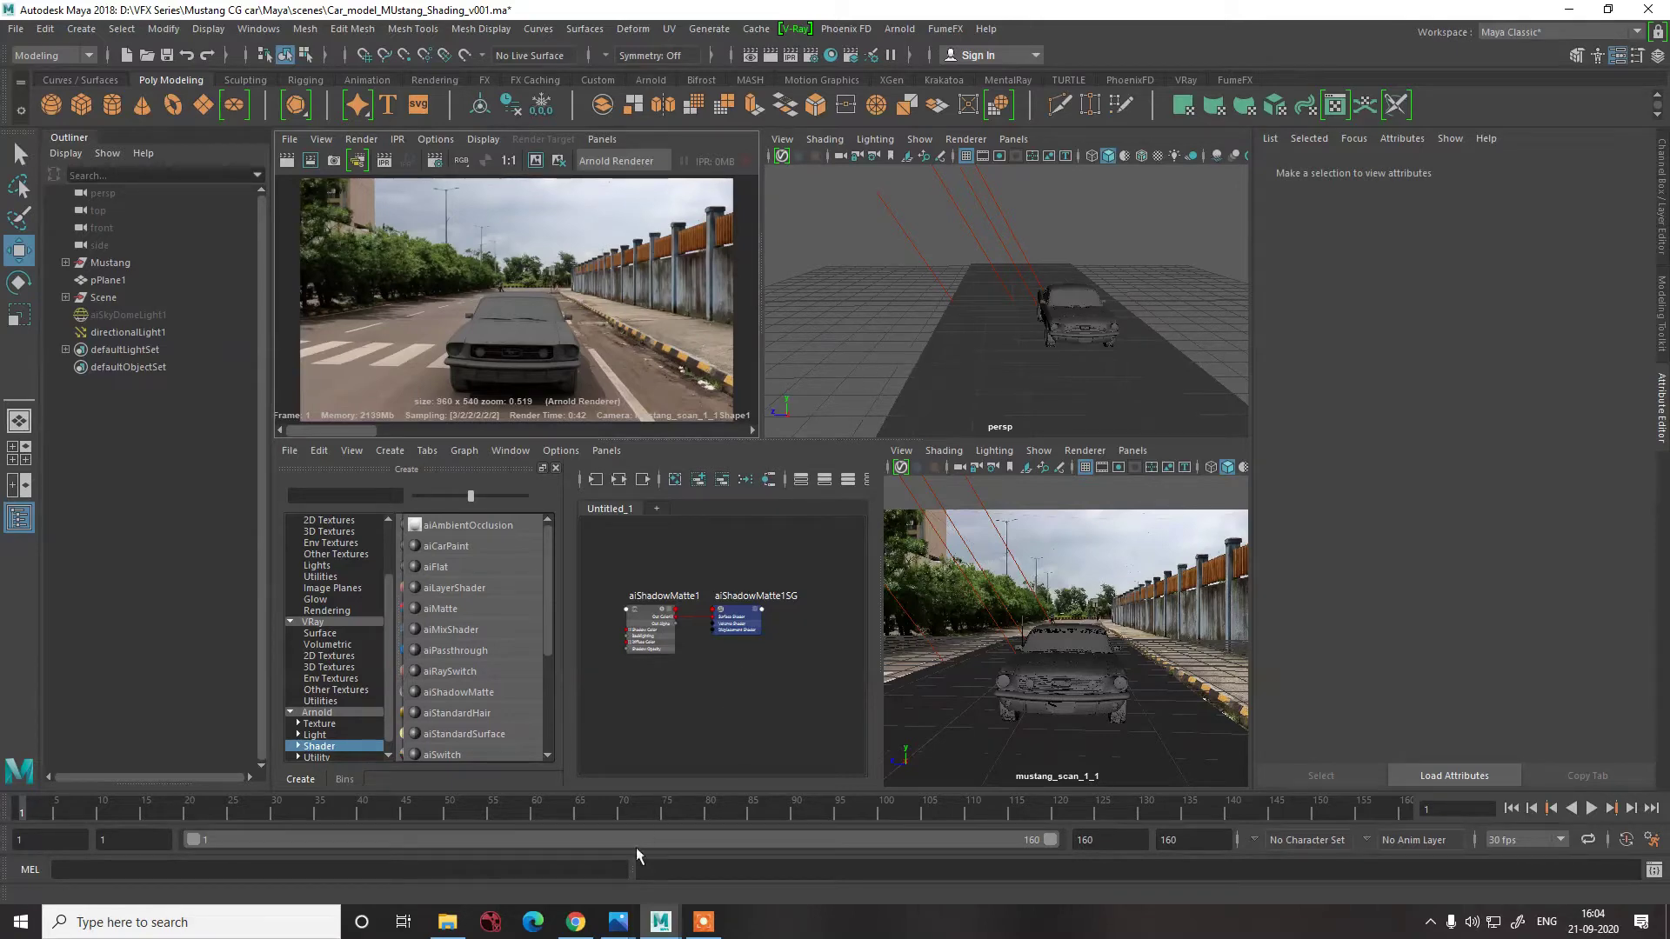
# - Switch to Chrome and compare the WallpaperTip and Pinterest reference images of the black 1967 Ford Mustang Shelby
pyautogui.click(576, 922)
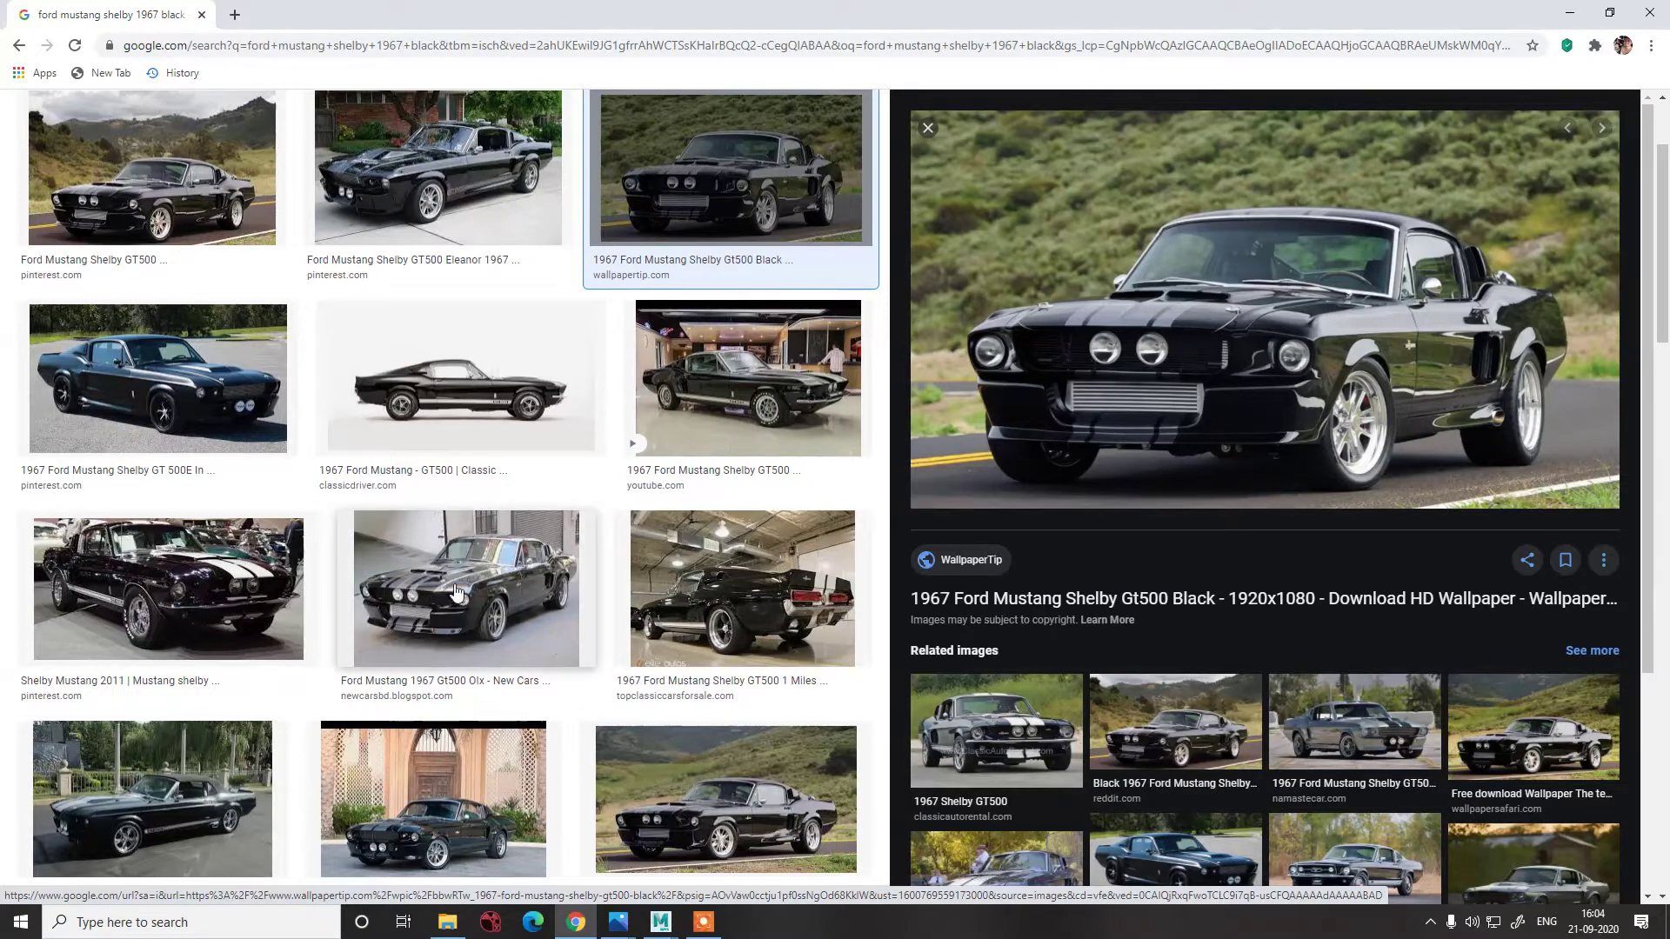
pyautogui.click(158, 378)
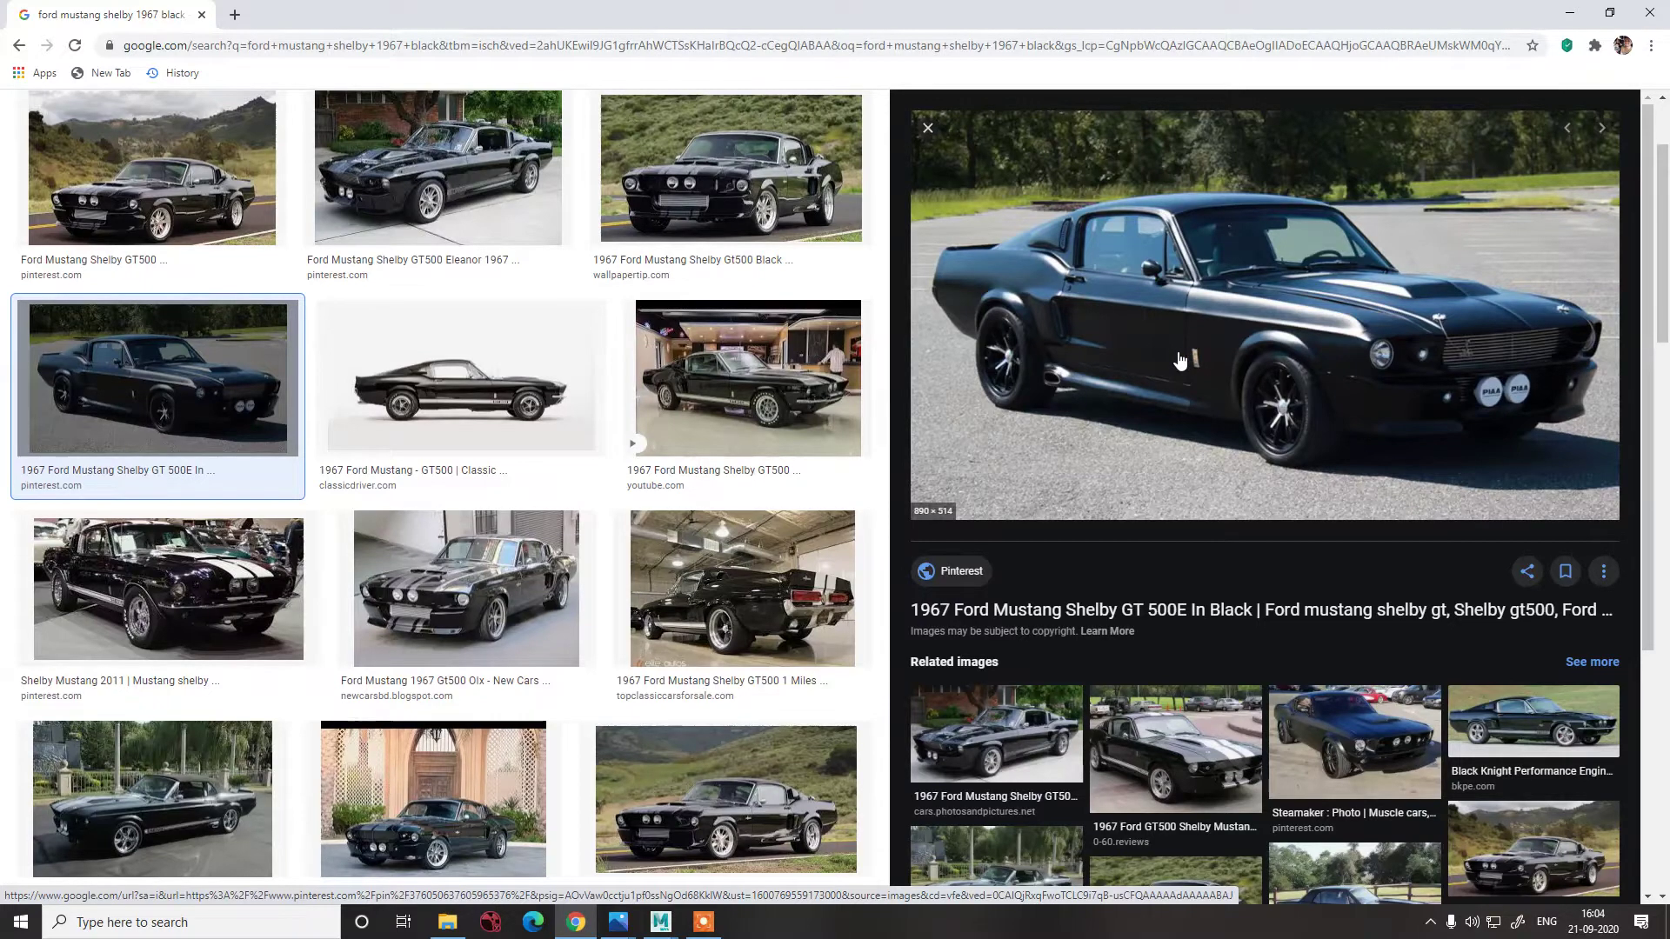
pyautogui.press('Left')
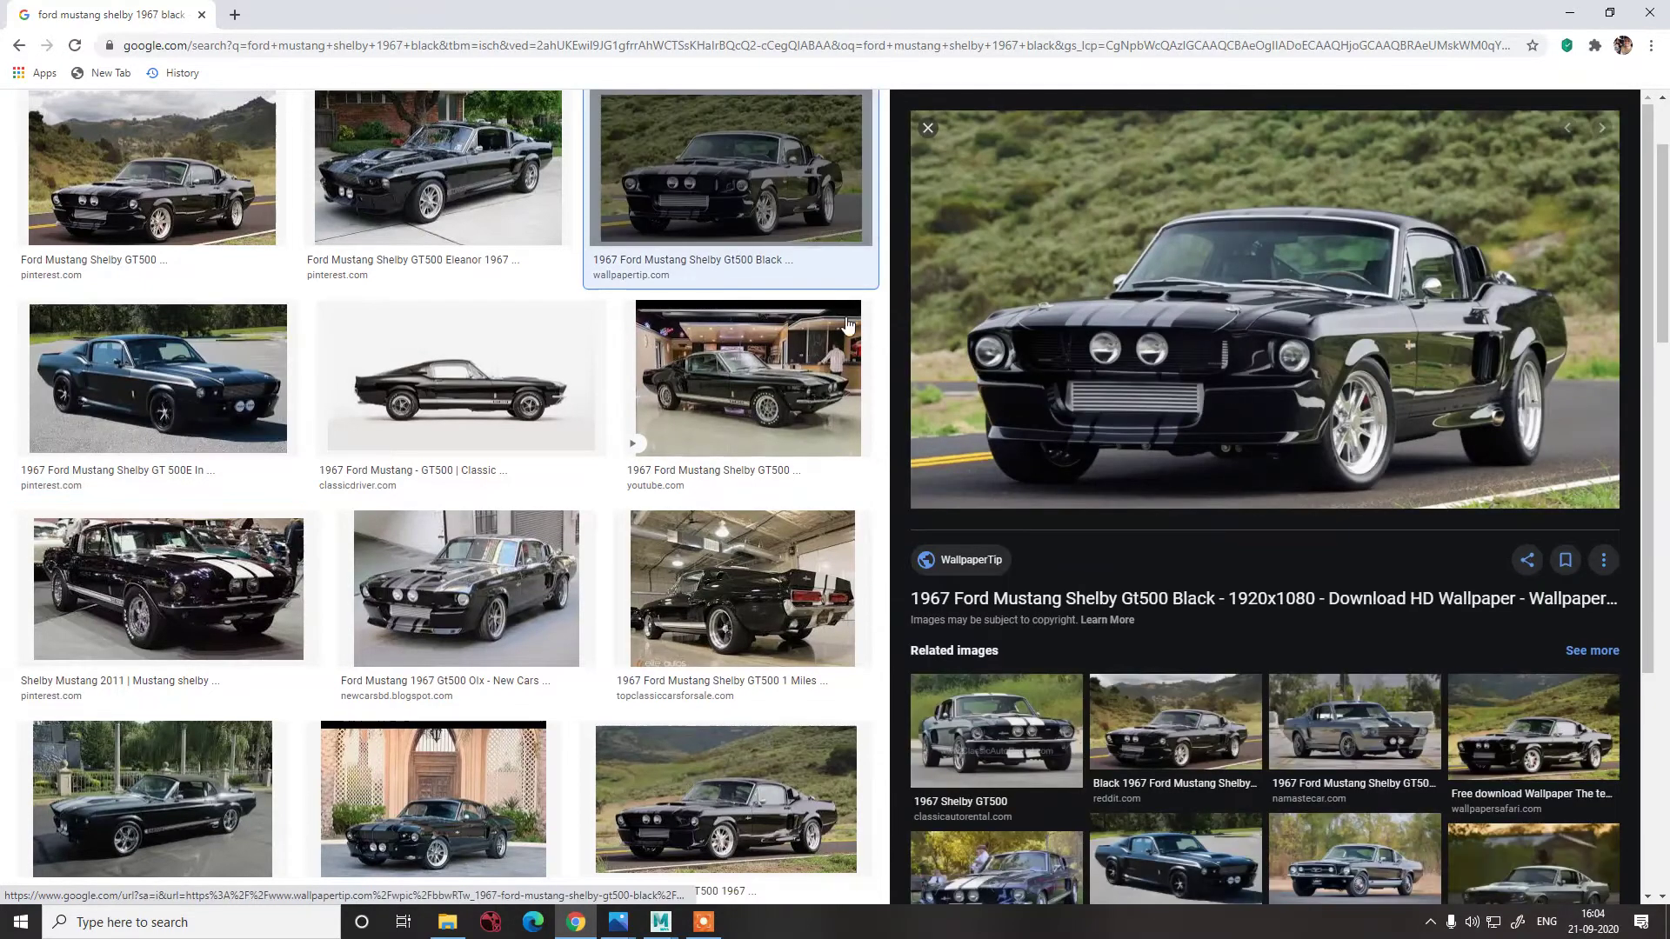
pyautogui.click(252, 392)
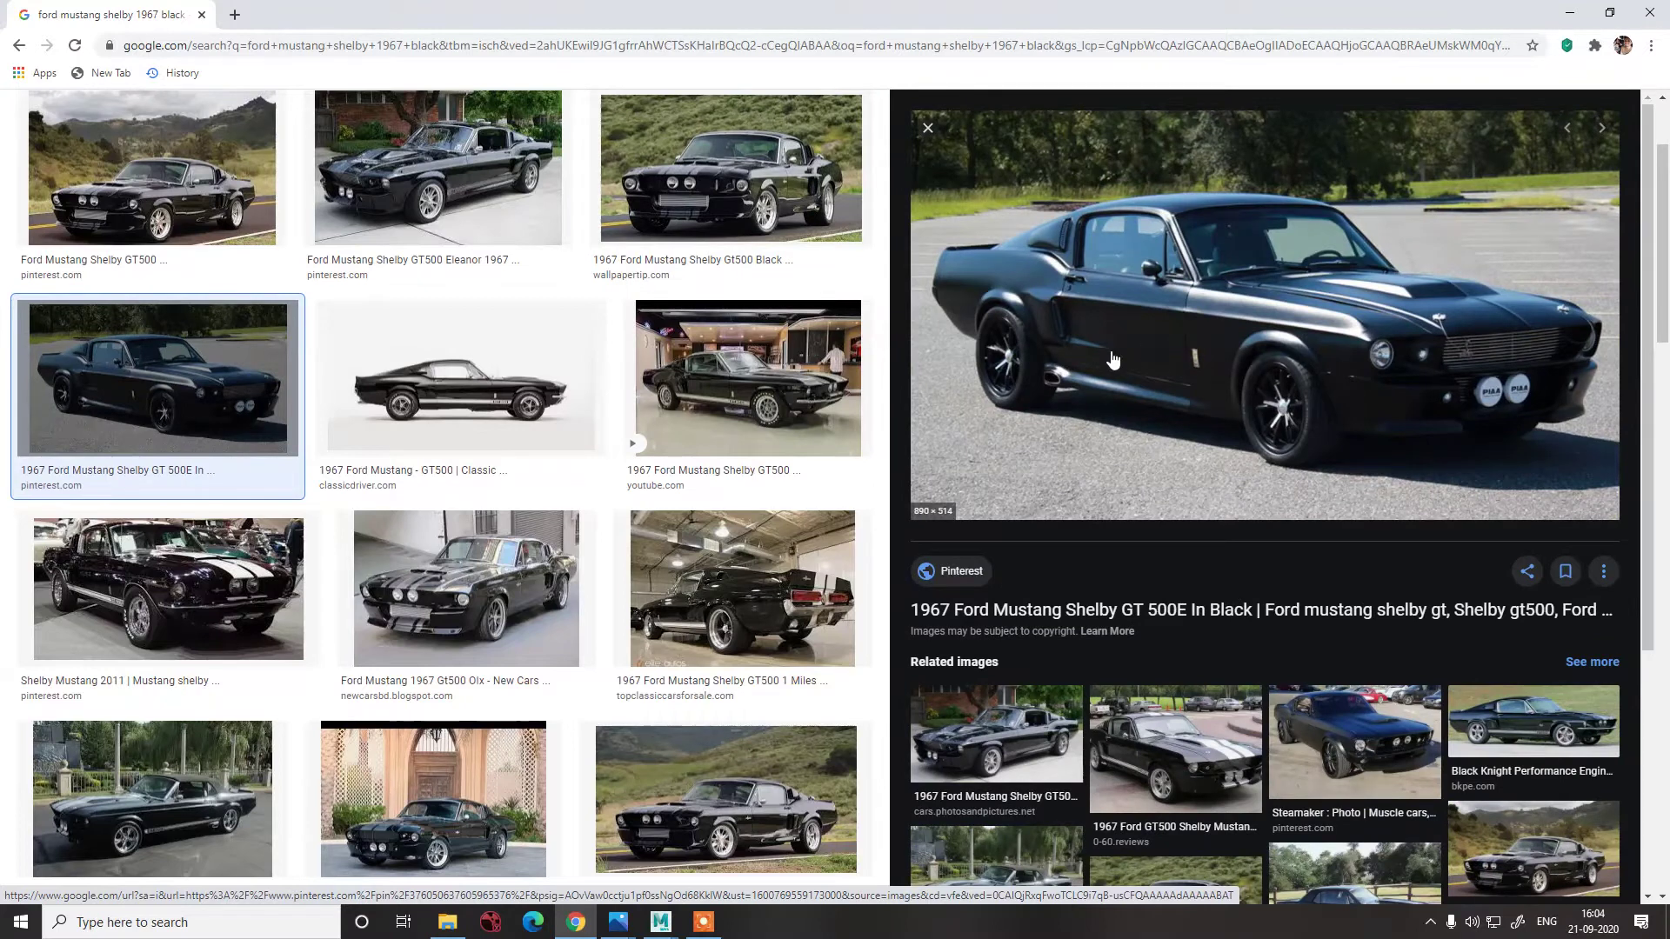
pyautogui.press('Left')
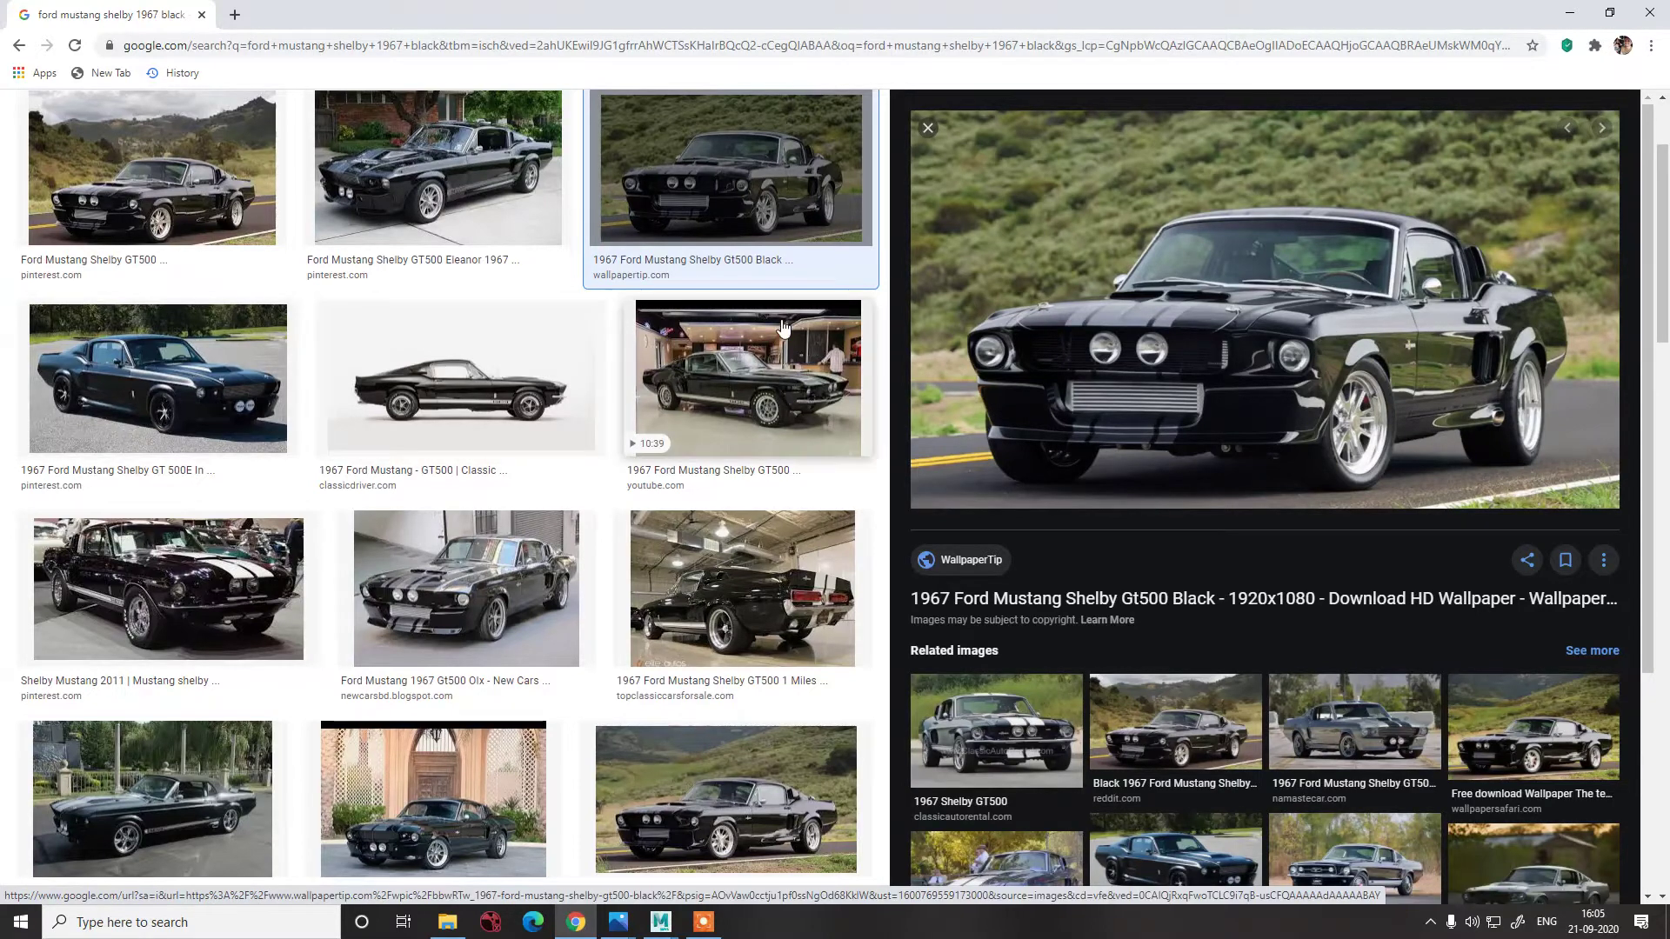
# - Preview the showroom GT500 video result and open the Marino Performance Motors listing of the black 1967 Shelby GT500 from its related images
pyautogui.click(758, 372)
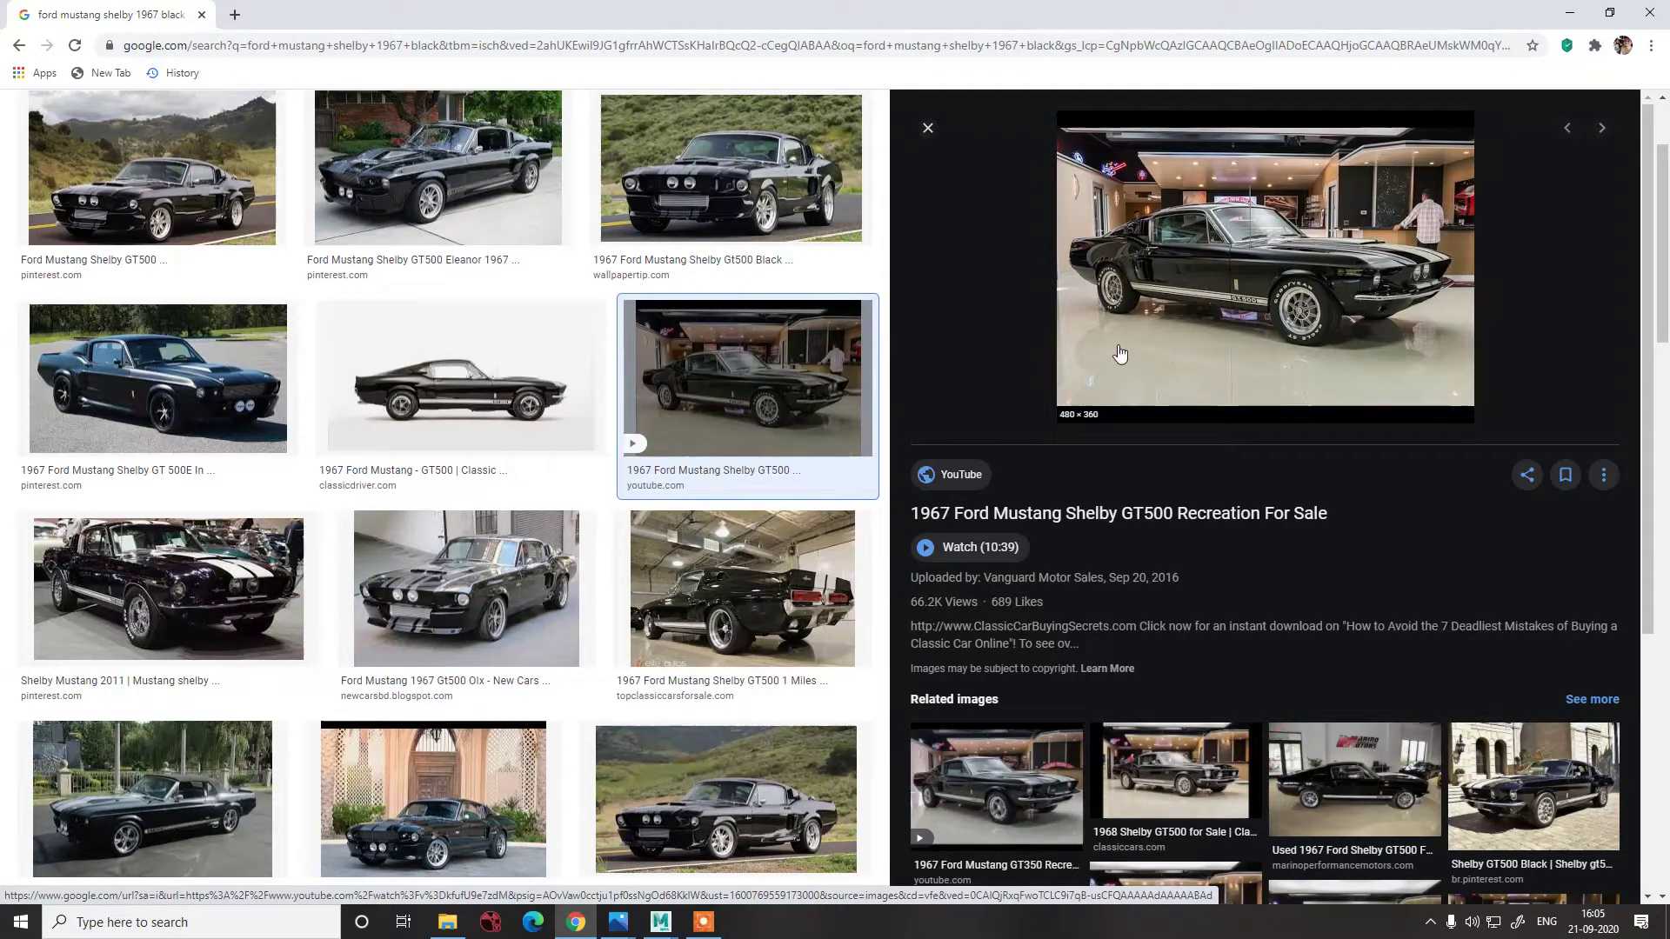
pyautogui.click(1119, 286)
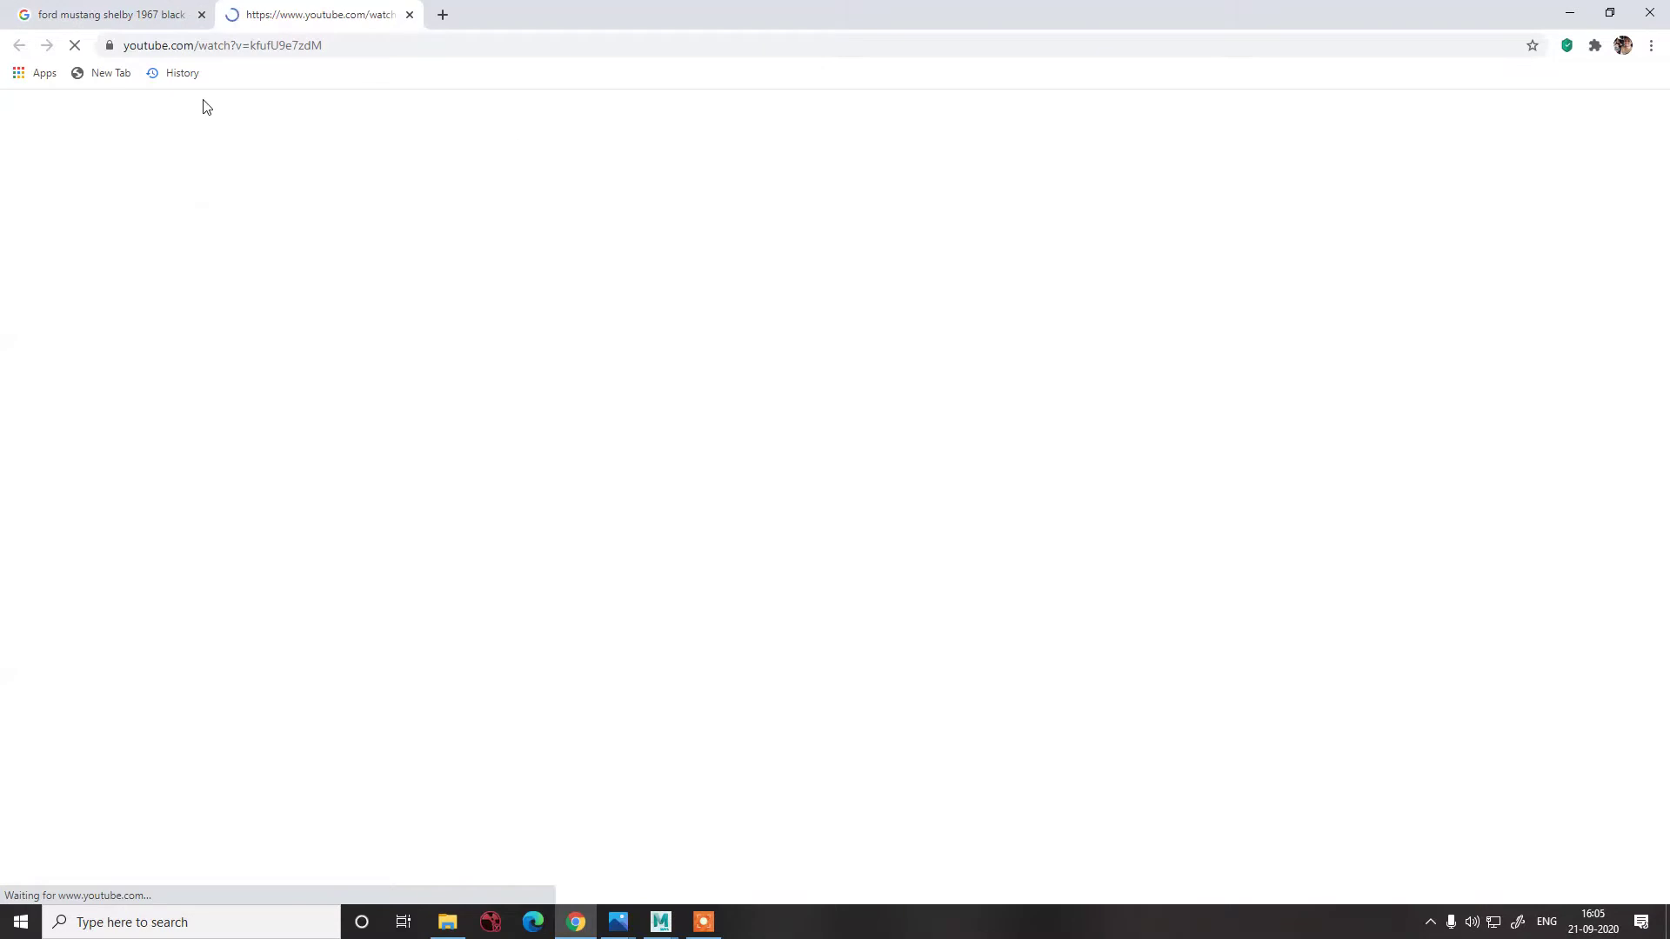
pyautogui.hotkey('ctrl', 'w')
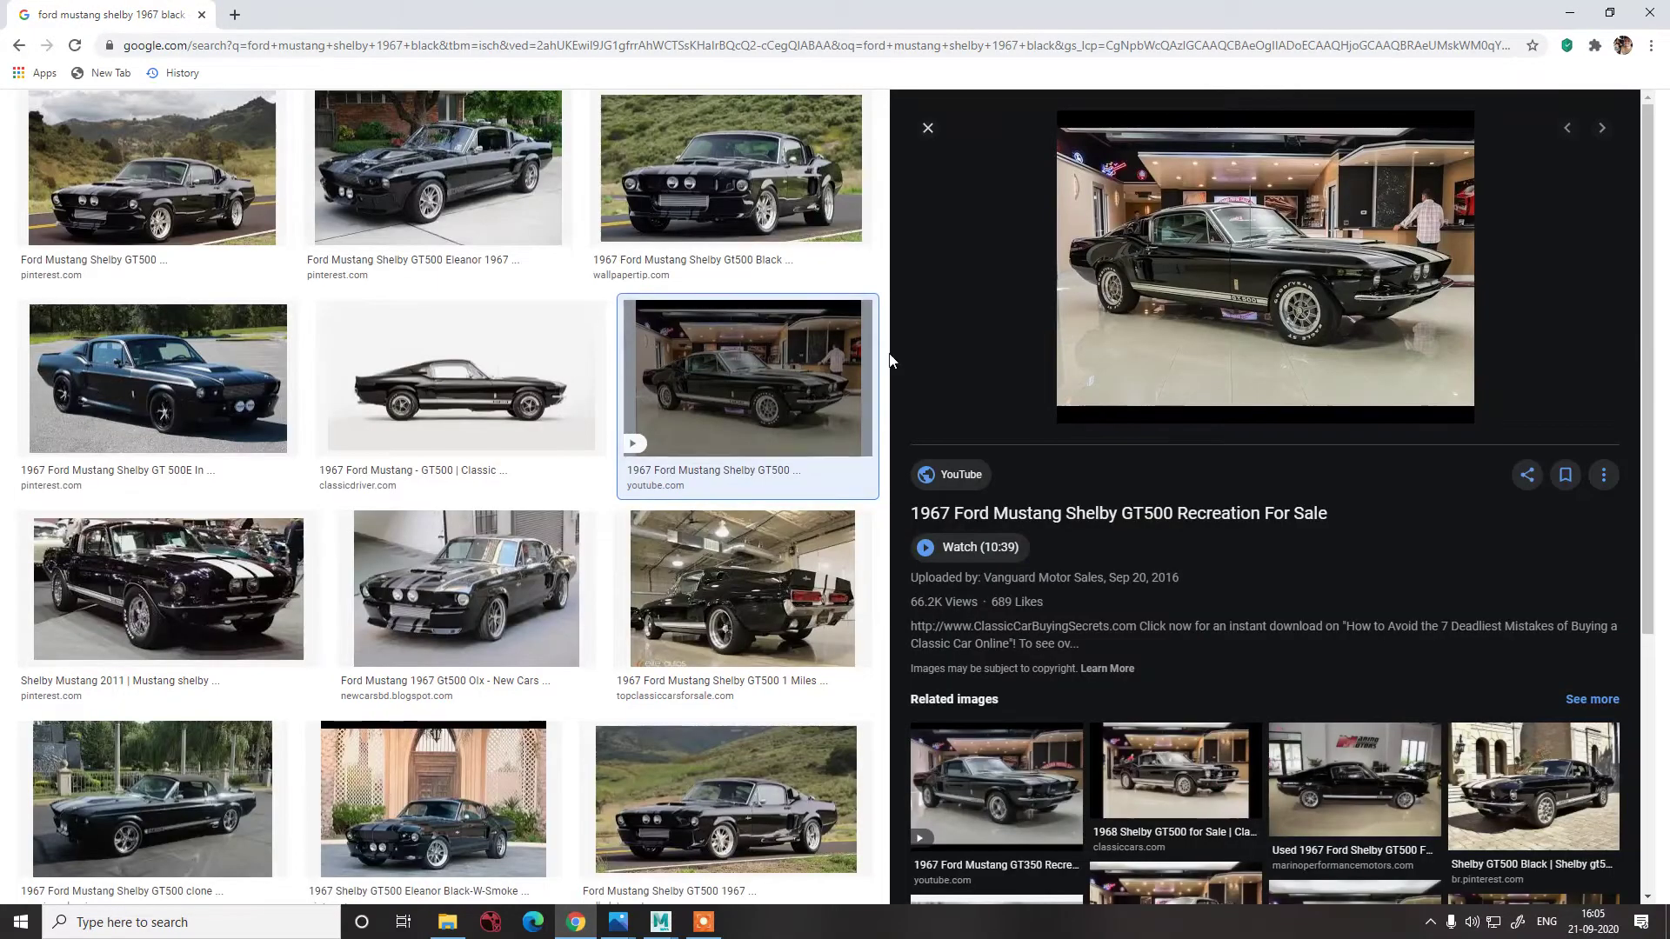
pyautogui.scroll(-5, 1124, 567)
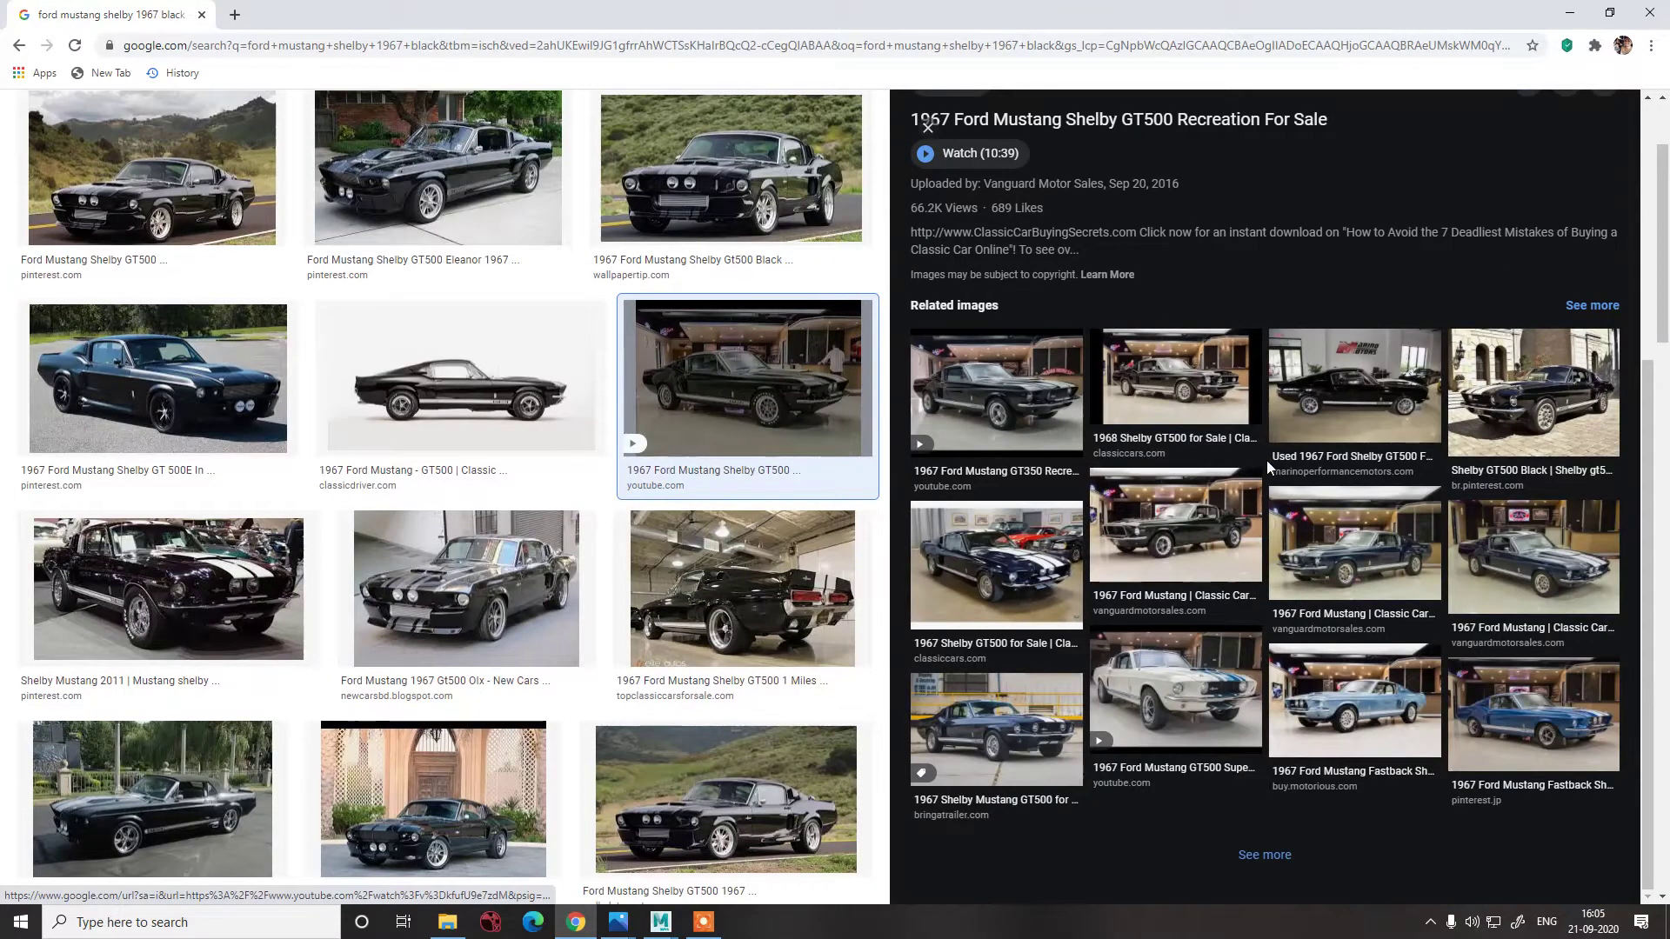
pyautogui.click(1270, 457)
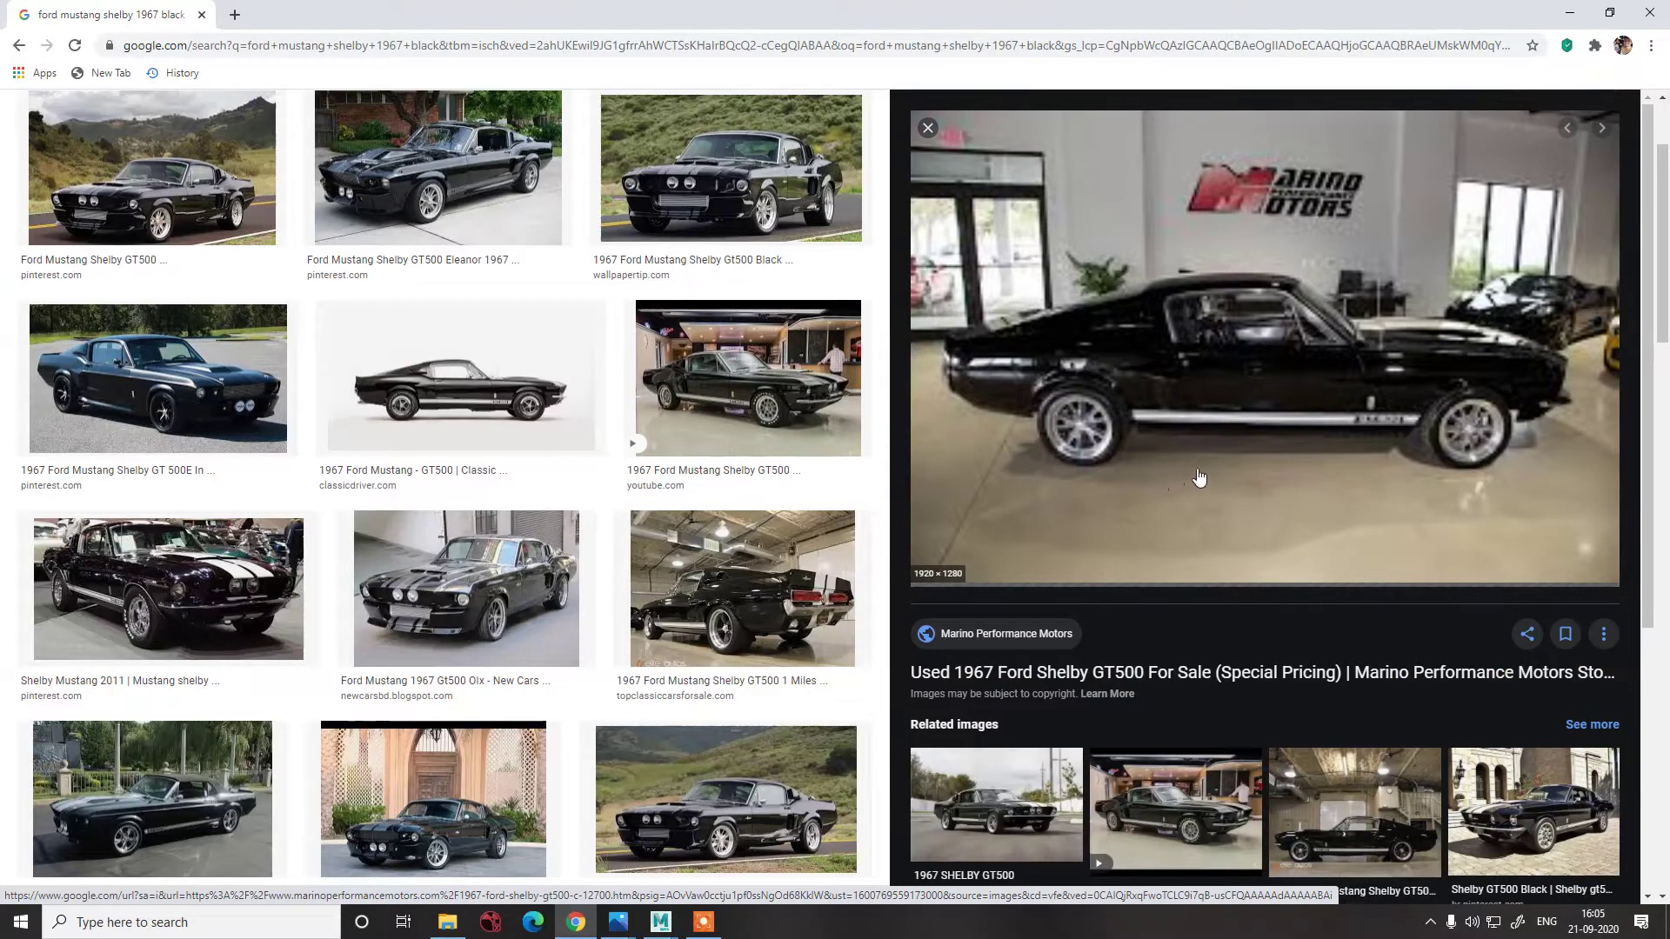
pyautogui.click(1269, 446)
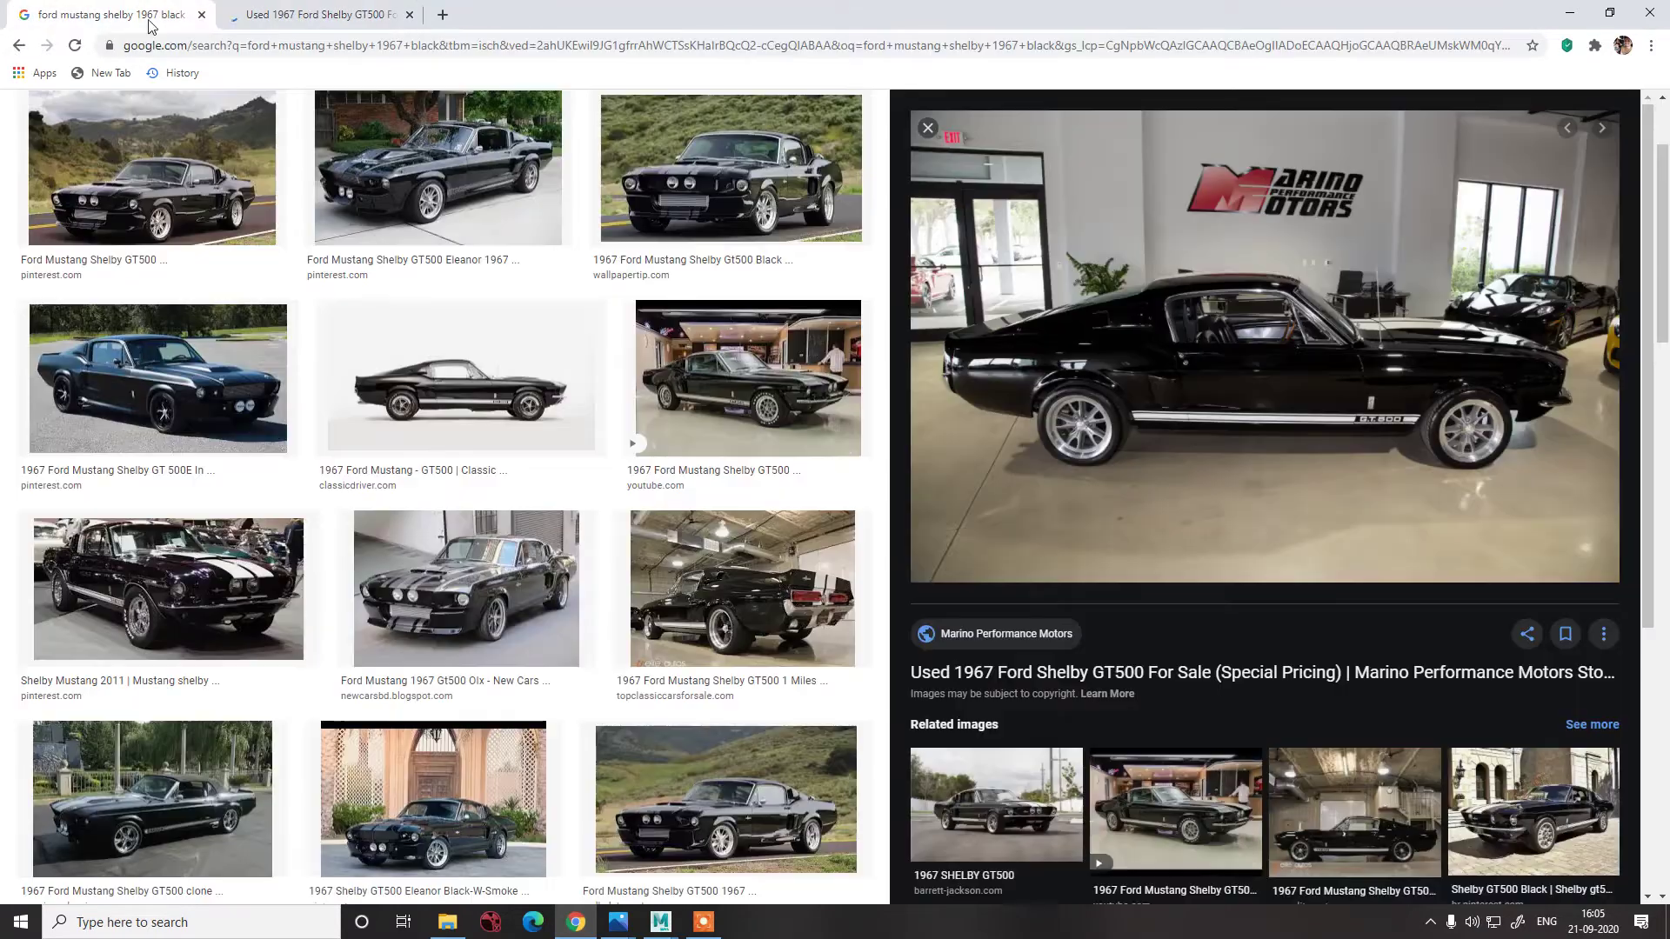
# - Examine the listing's front photos for the hood stripes, black paint reflections, headlights, grille and chrome bumper
pyautogui.scroll(-9, 468, 330)
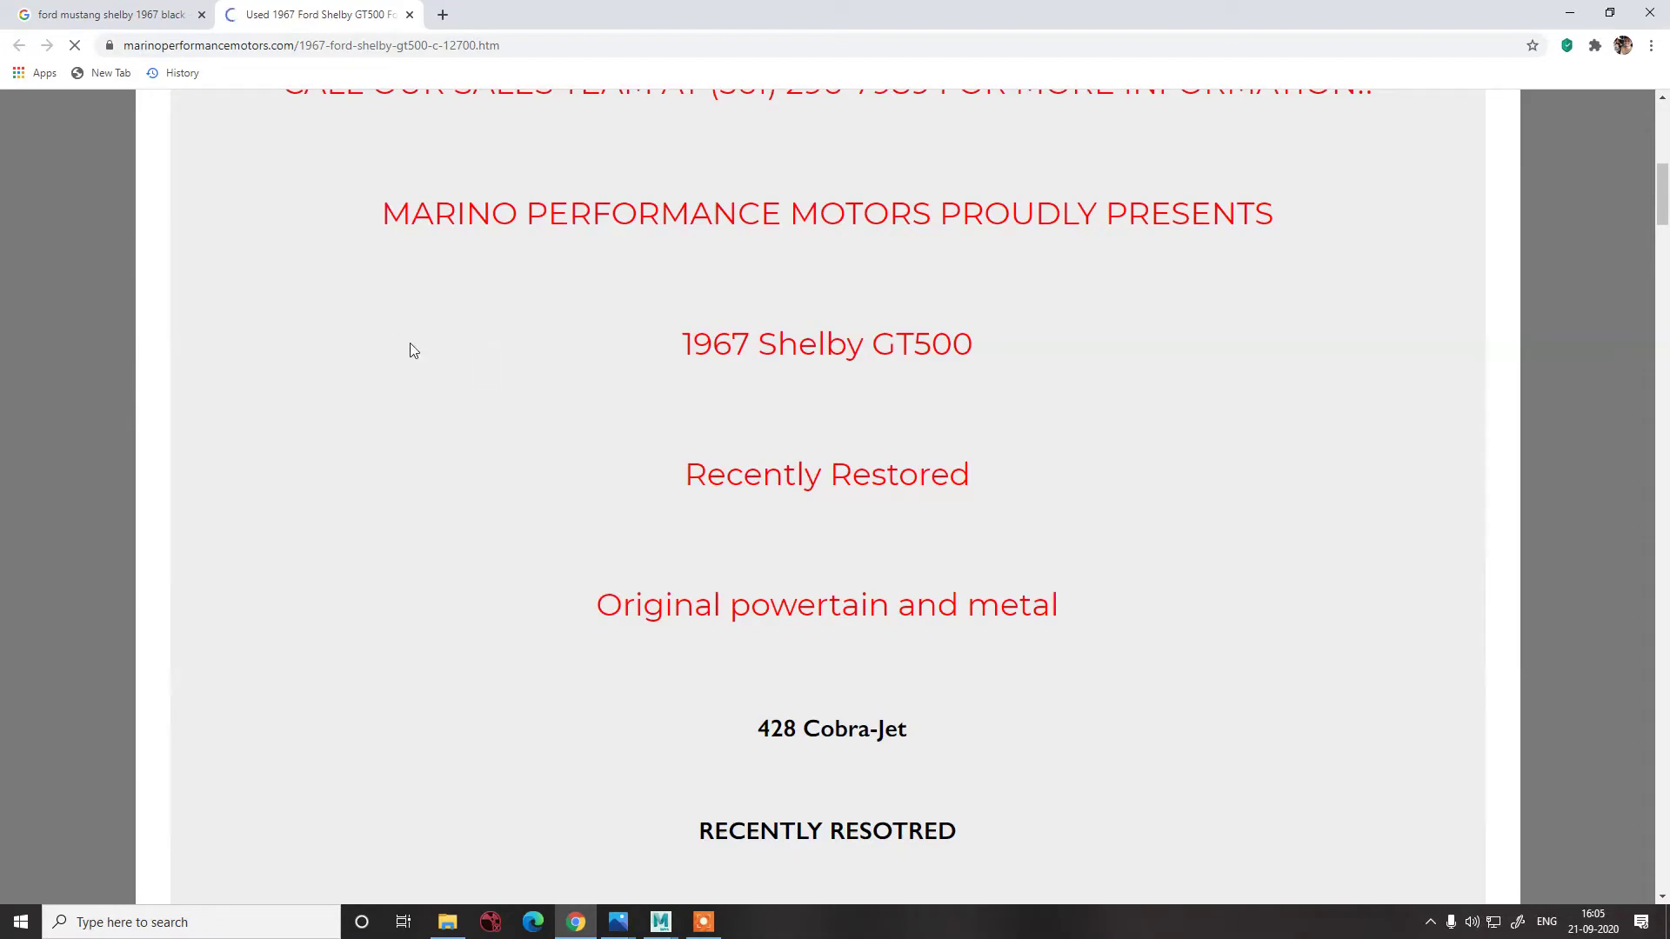
pyautogui.scroll(-7, 454, 348)
pyautogui.scroll(5, 448, 338)
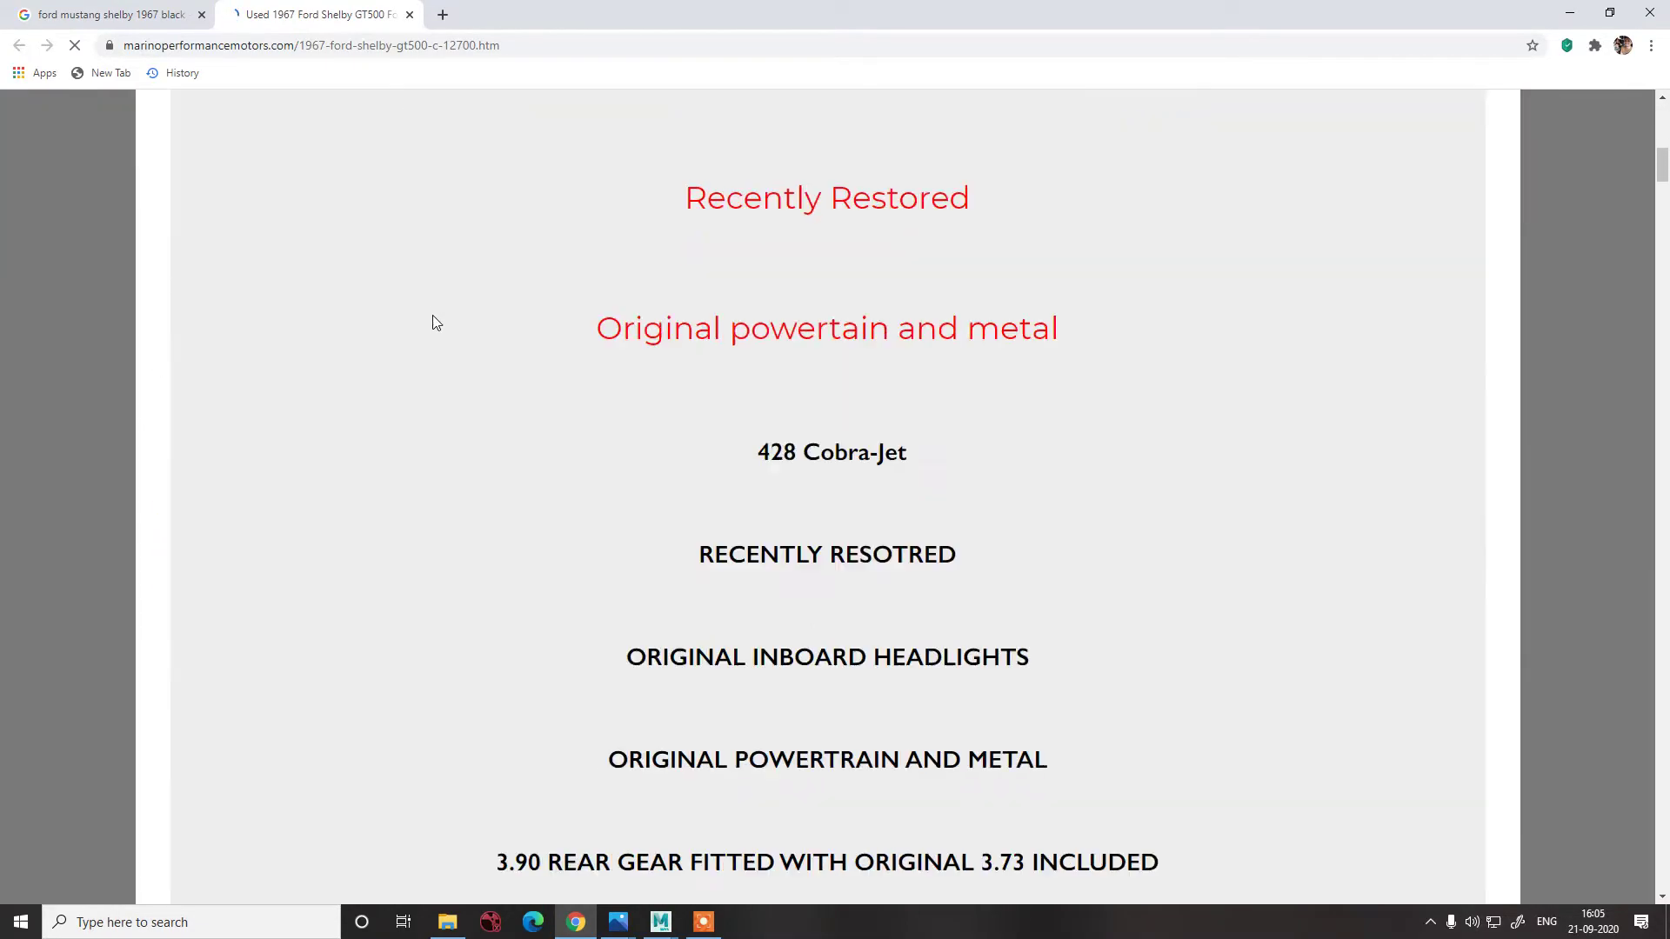
pyautogui.scroll(-10, 436, 323)
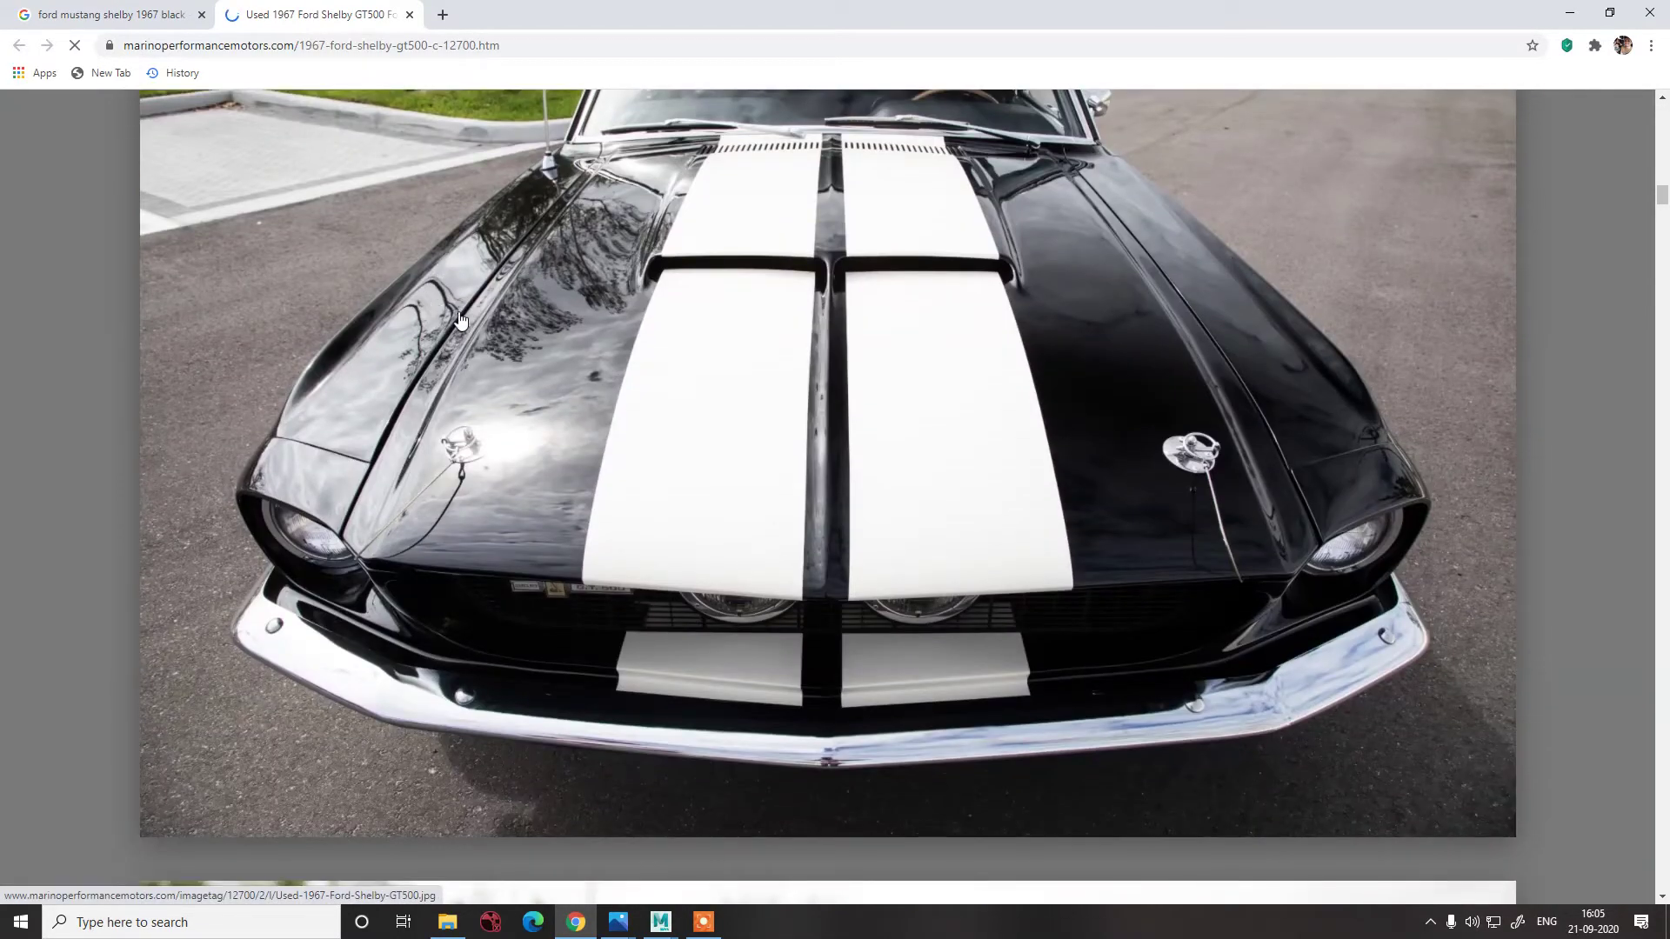
pyautogui.scroll(1, 870, 458)
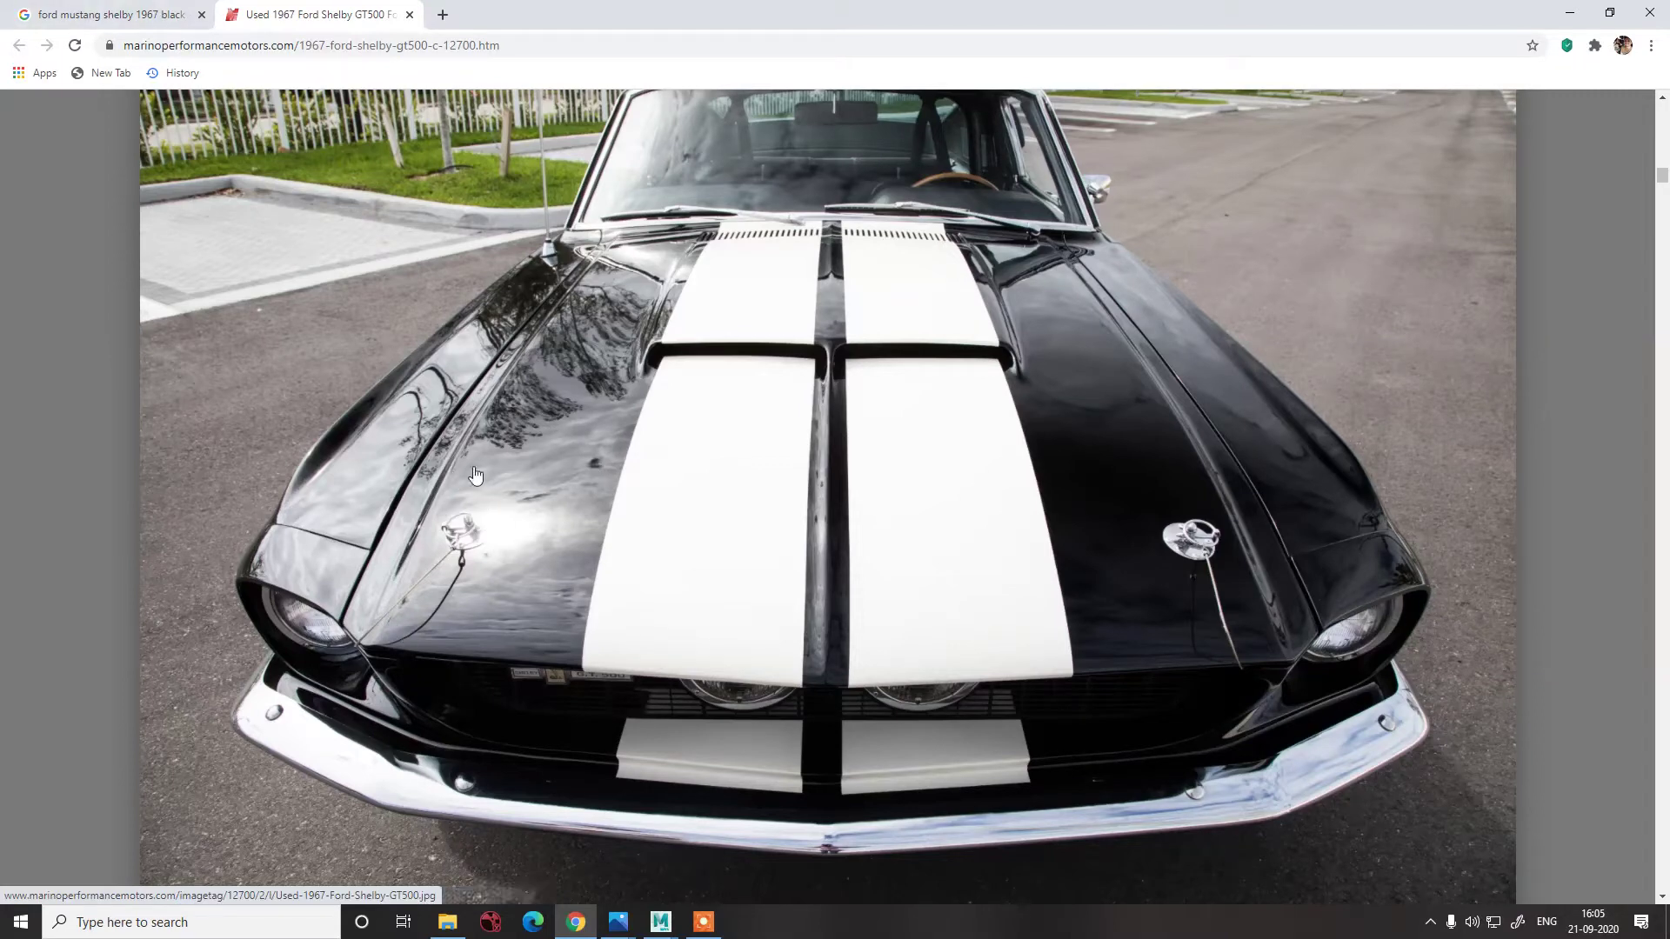
pyautogui.scroll(-9, 496, 522)
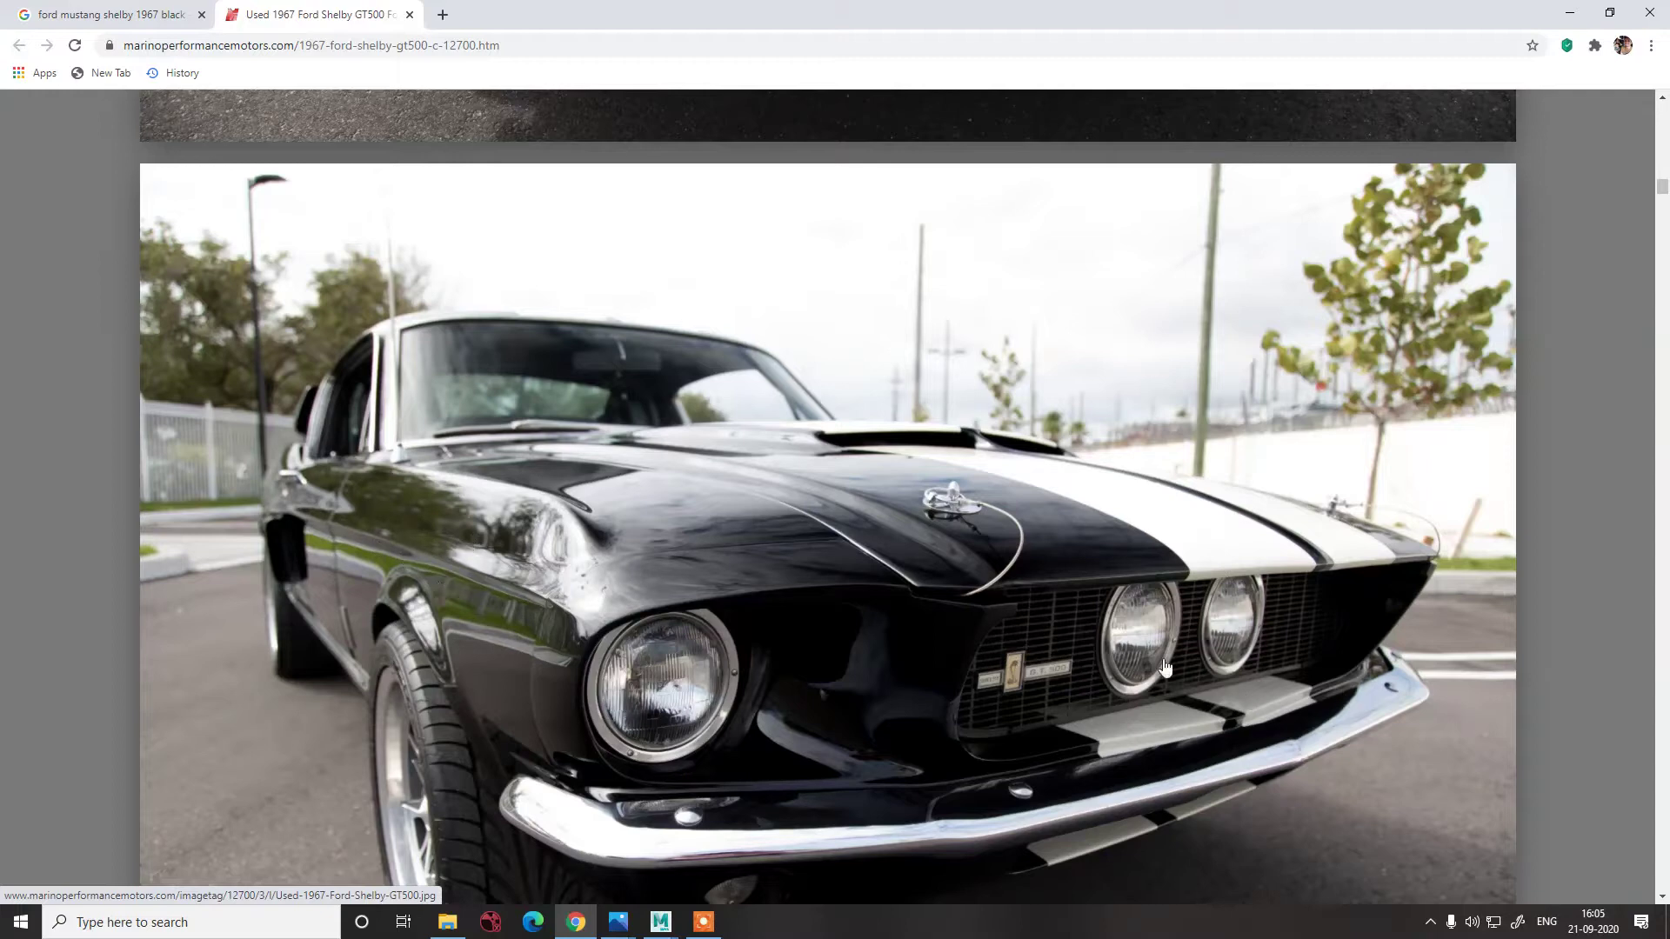
pyautogui.scroll(-2, 887, 571)
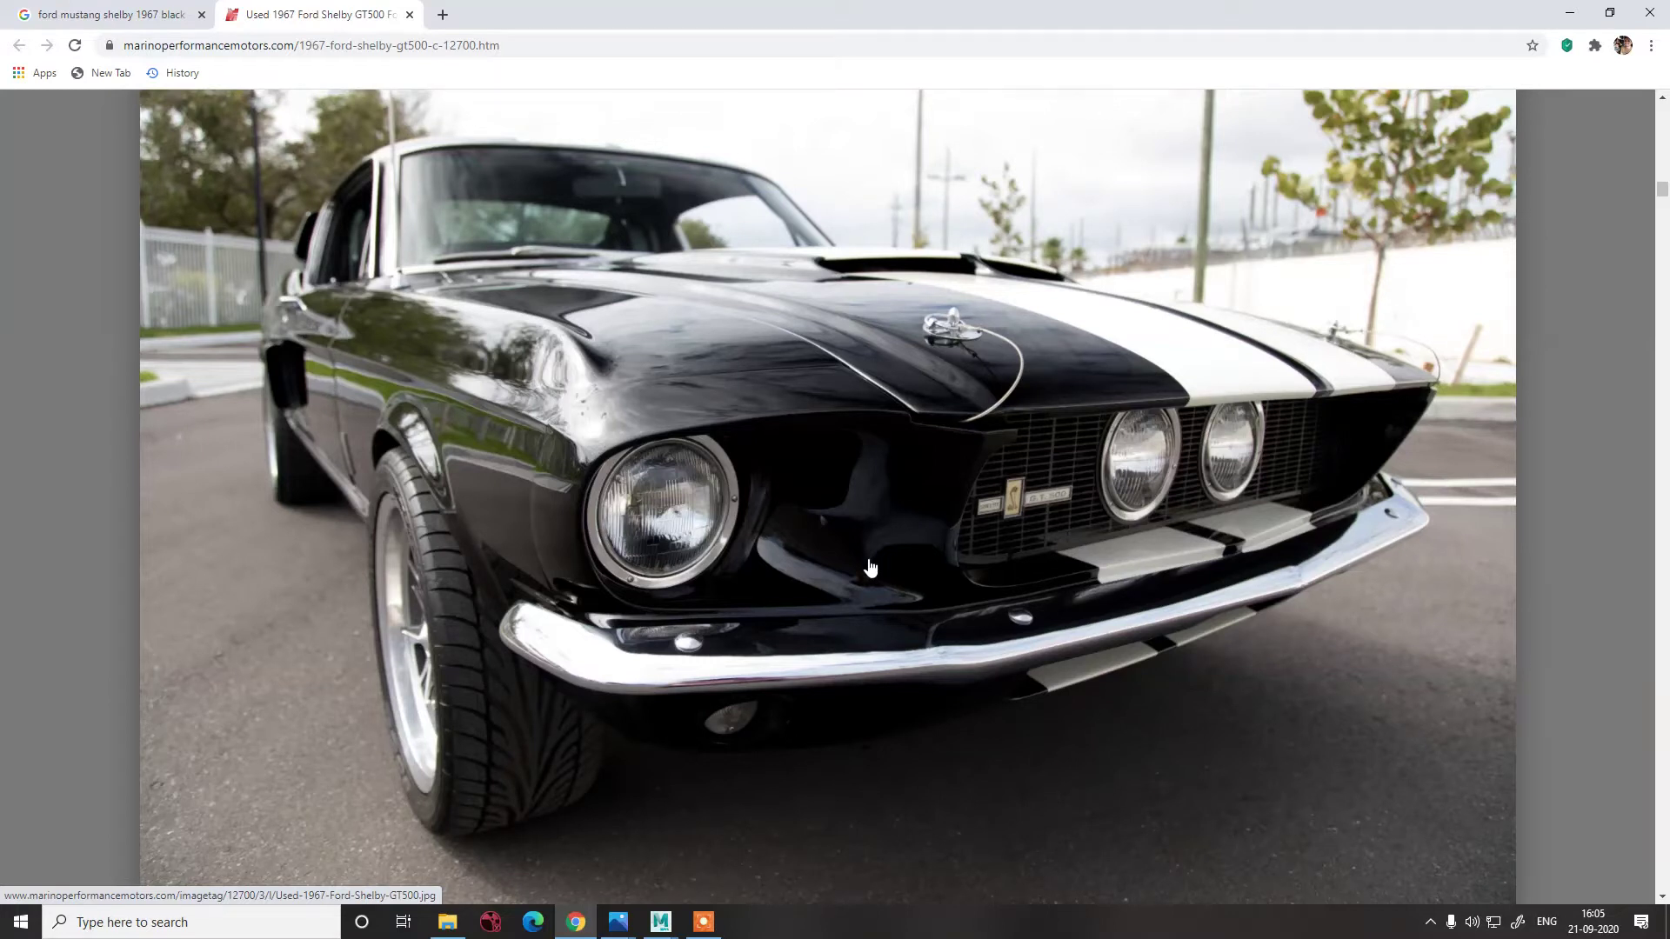
pyautogui.scroll(-1, 870, 568)
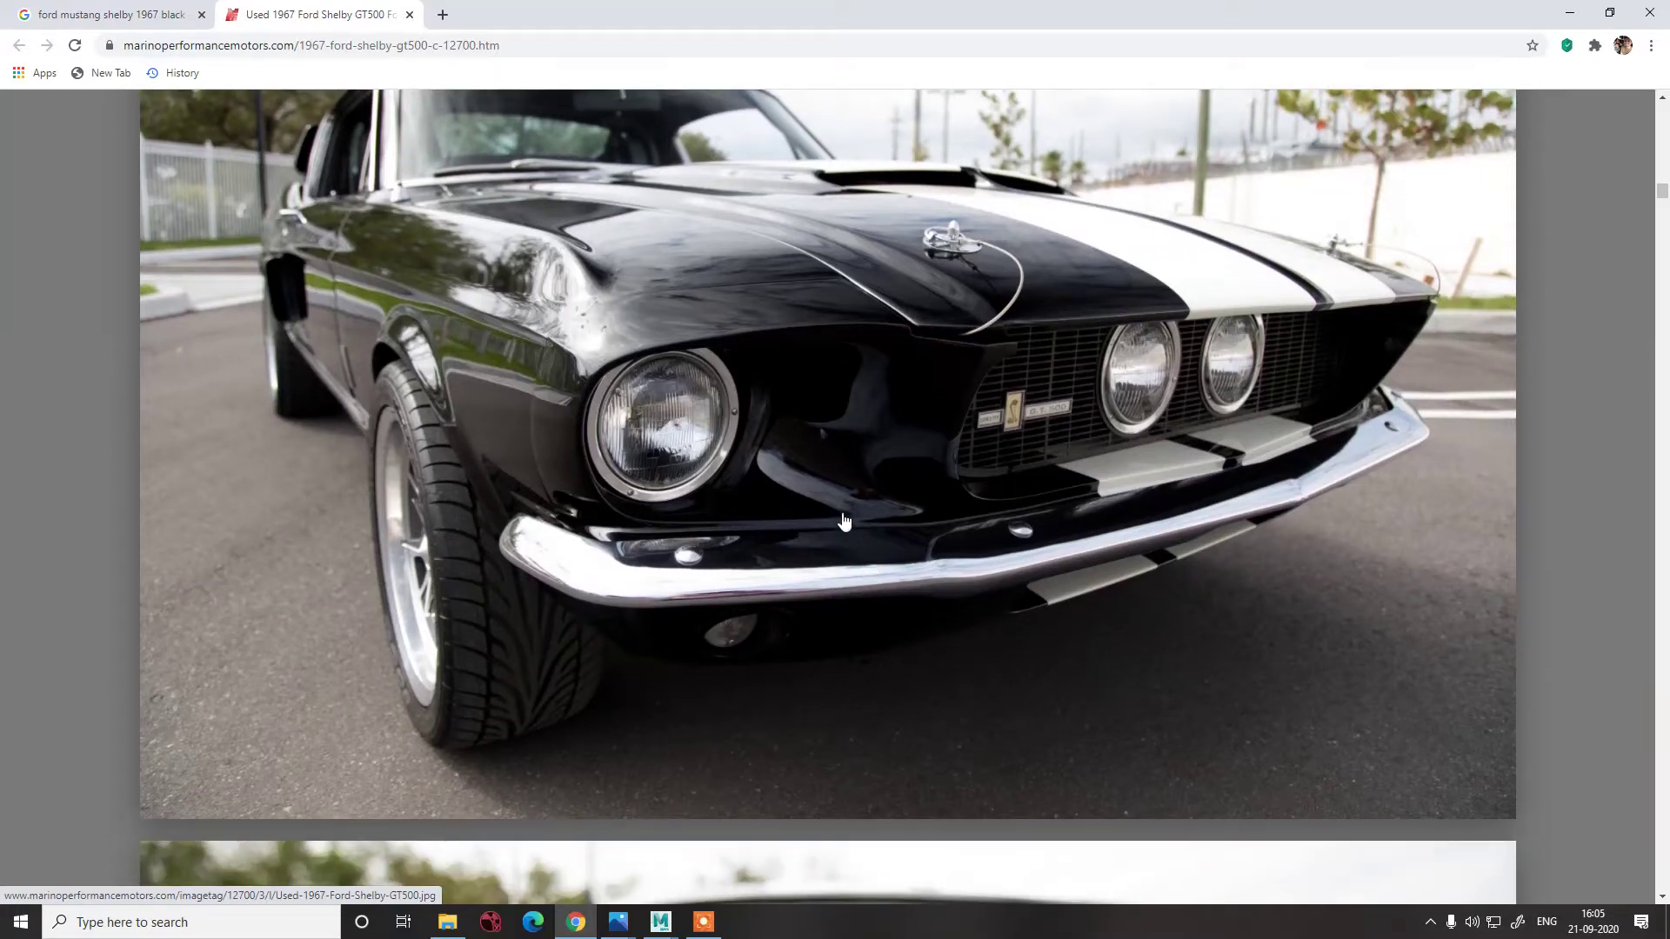
# - Examine the rear and window-trim photos, and recheck the paint, tyre and bumper in the front three-quarter photo
pyautogui.scroll(-10, 729, 515)
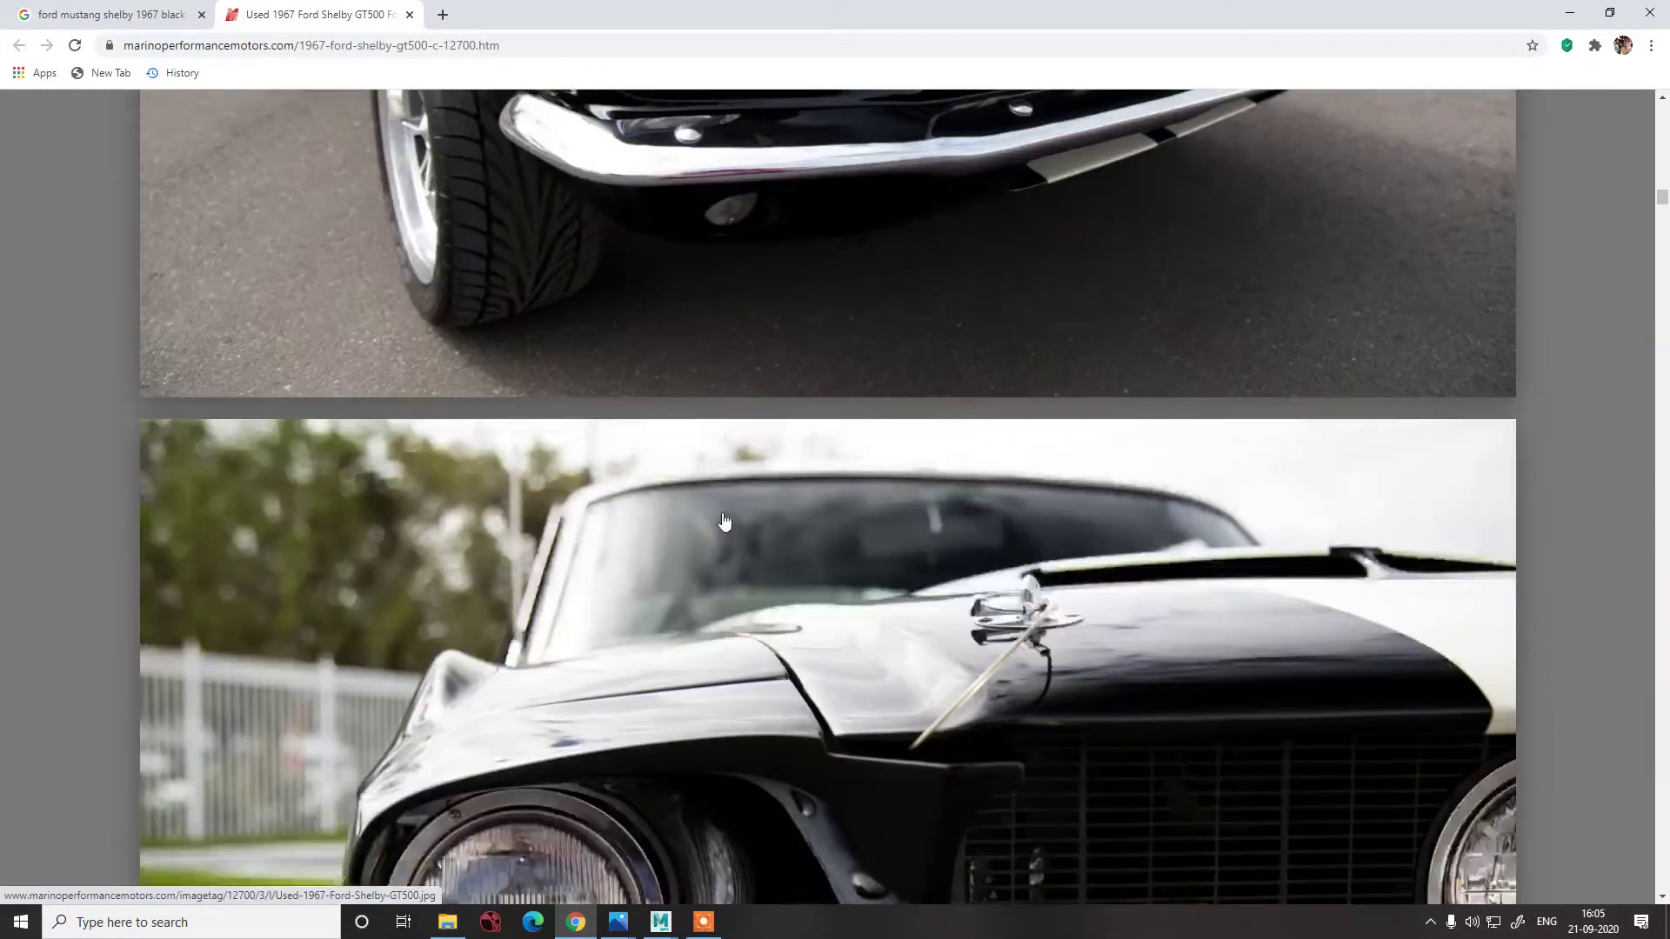
pyautogui.scroll(-9, 729, 515)
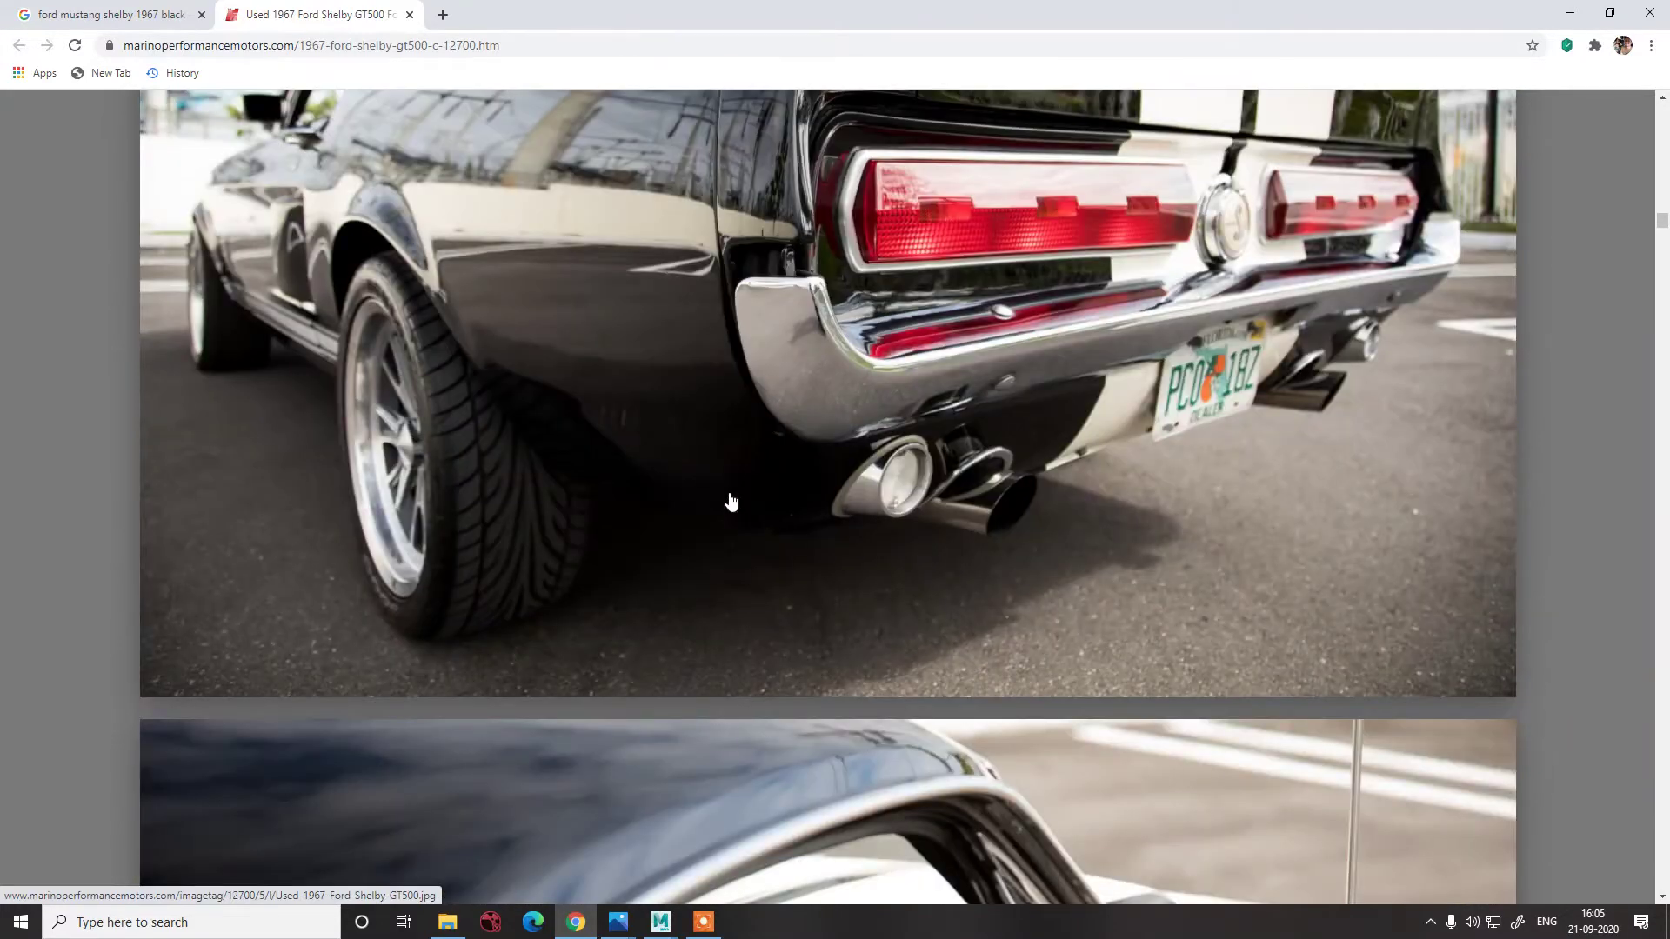
pyautogui.scroll(1, 730, 502)
pyautogui.scroll(1, 730, 495)
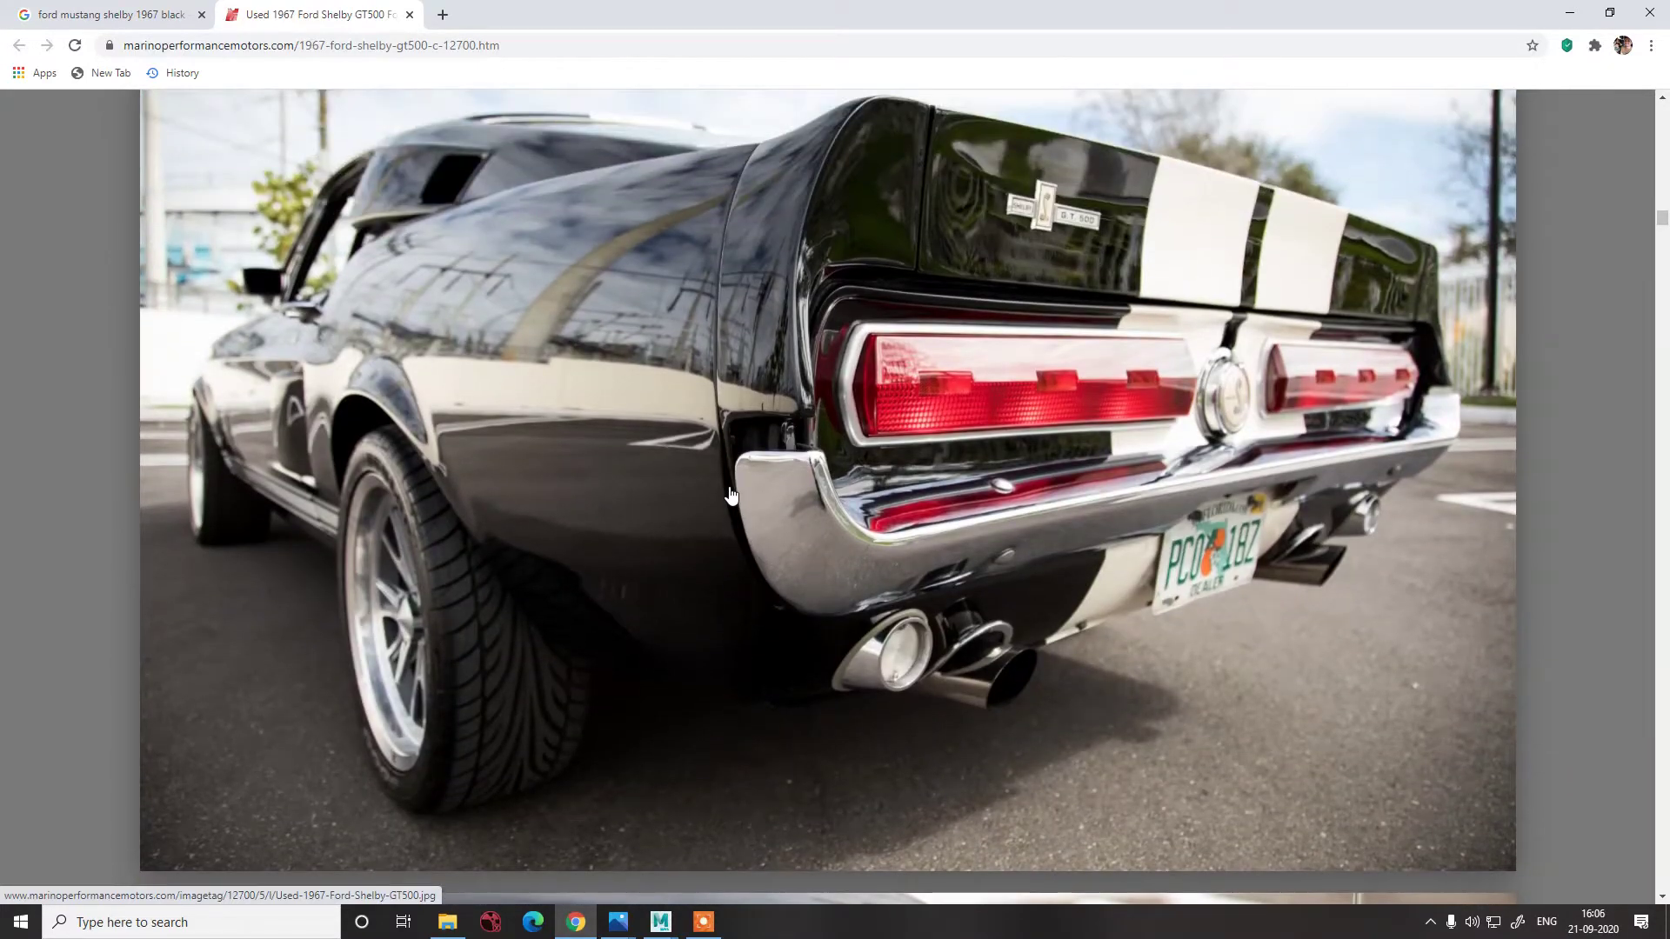
pyautogui.scroll(-10, 687, 366)
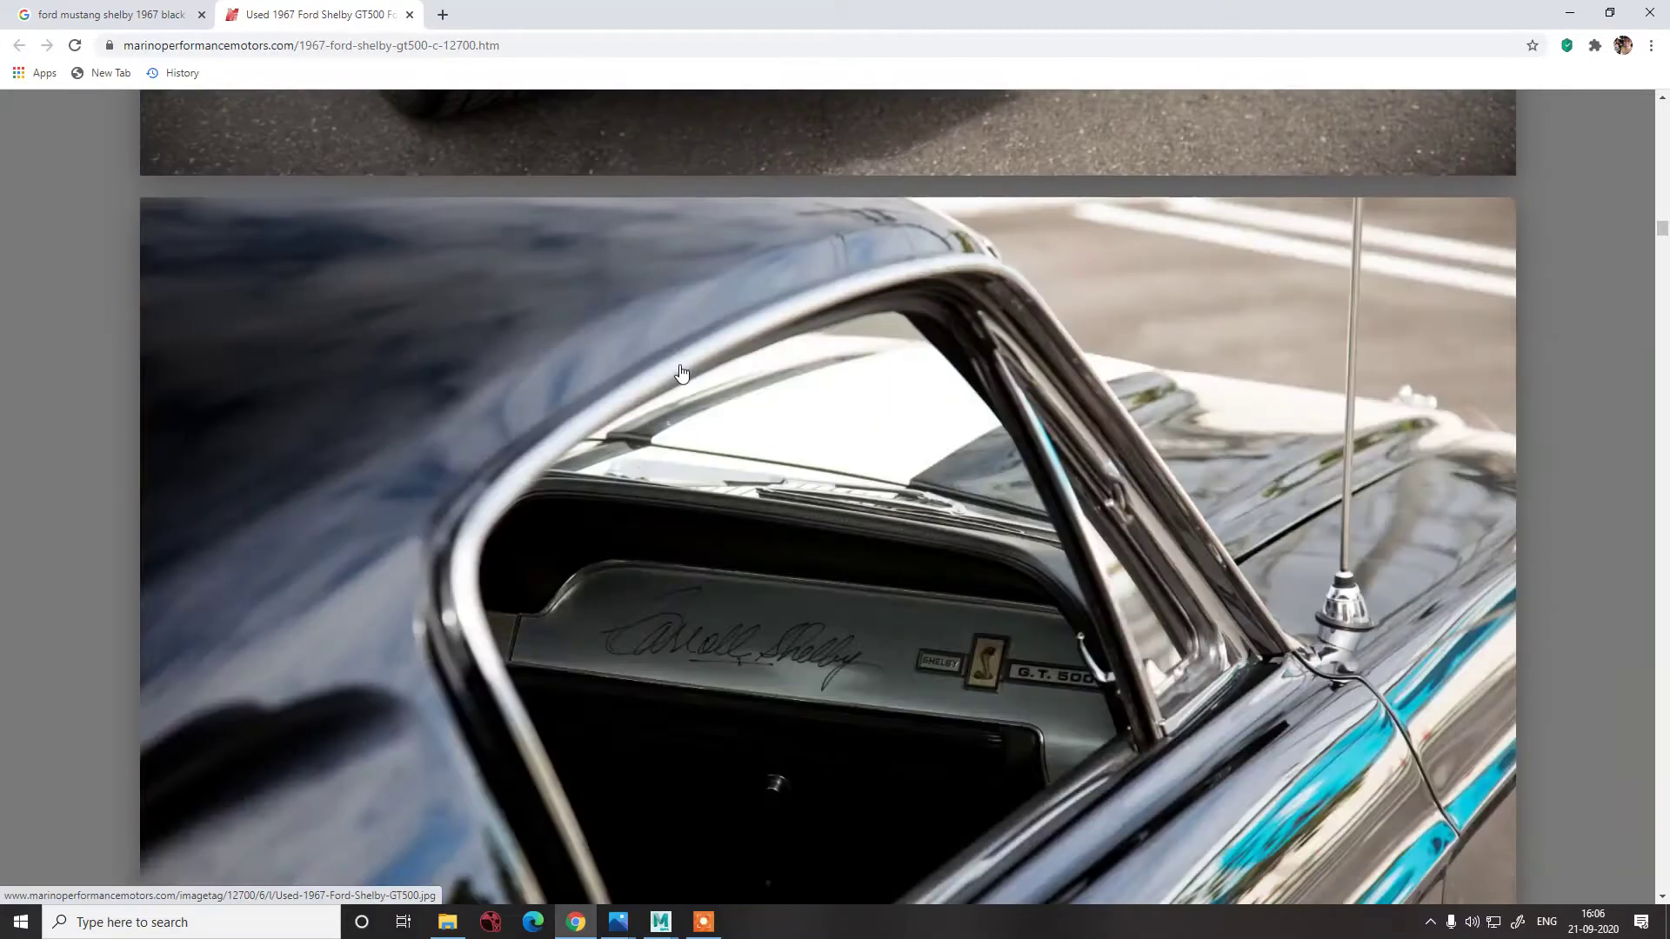
pyautogui.scroll(20, 1010, 443)
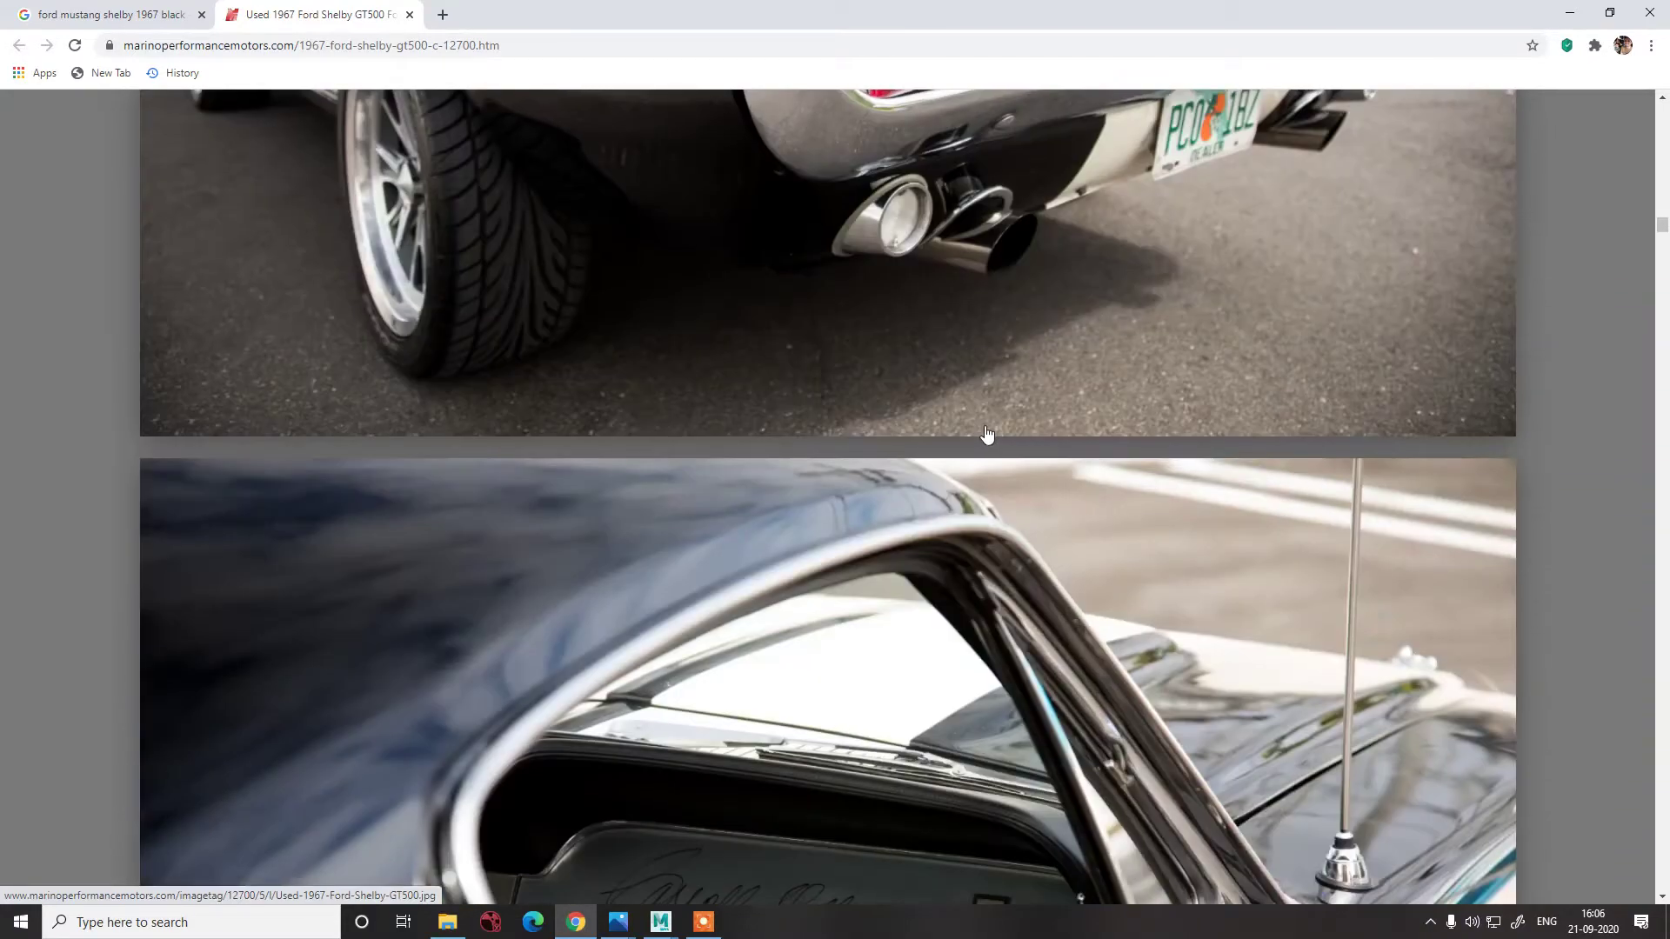
pyautogui.scroll(15, 931, 415)
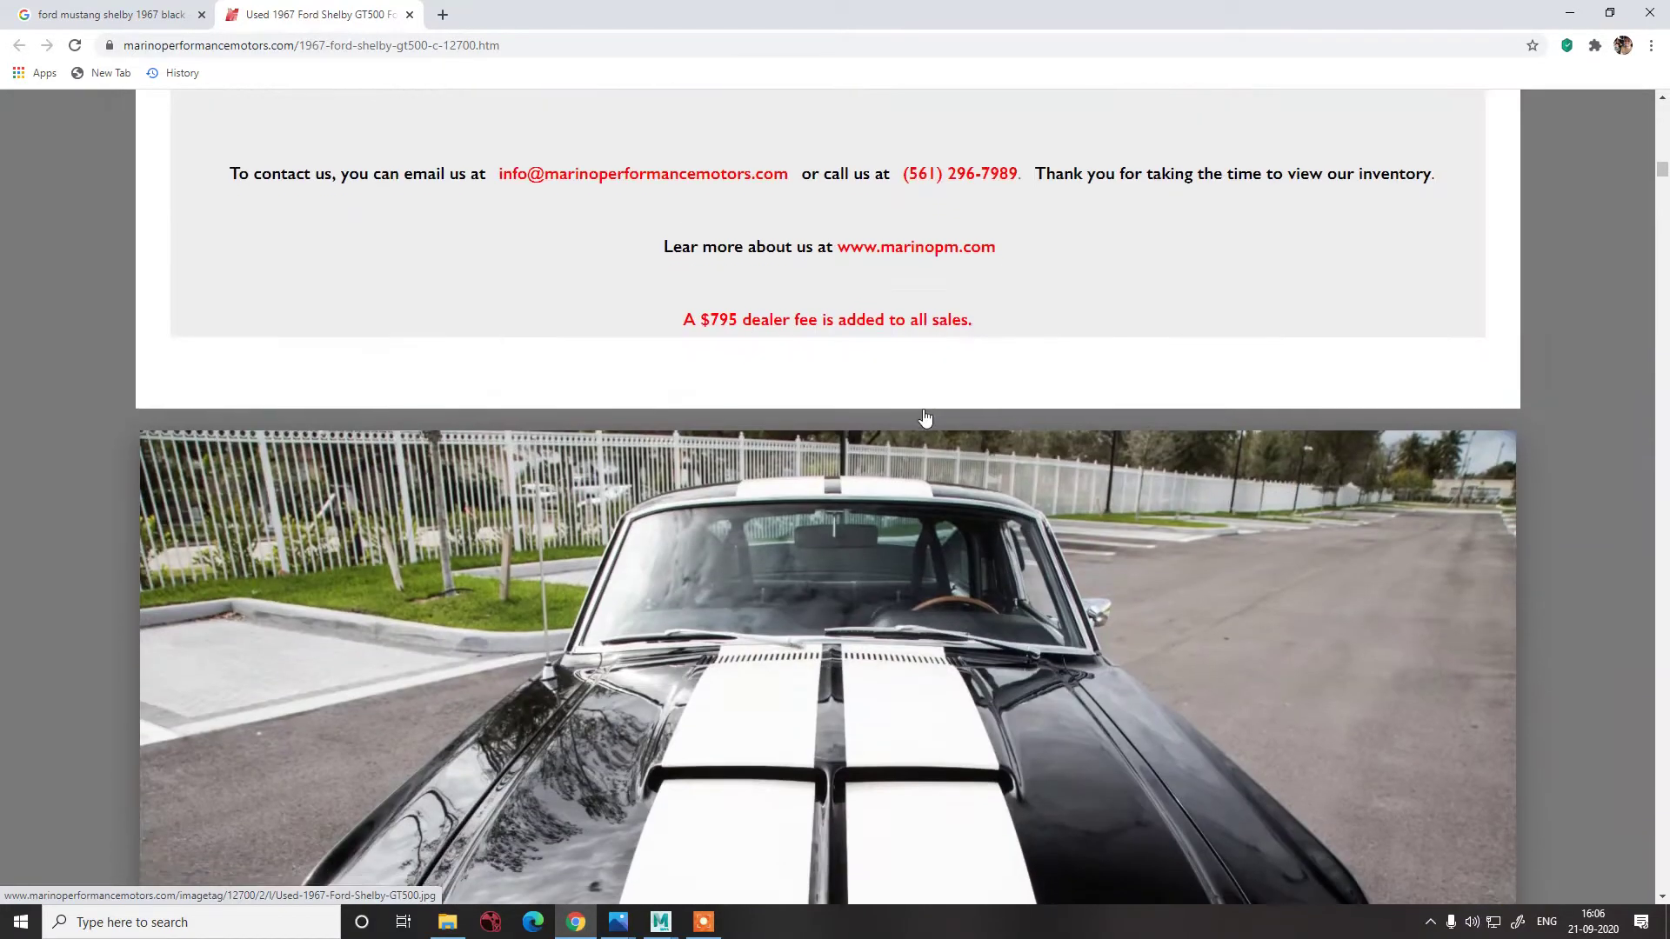
pyautogui.scroll(-20, 1070, 447)
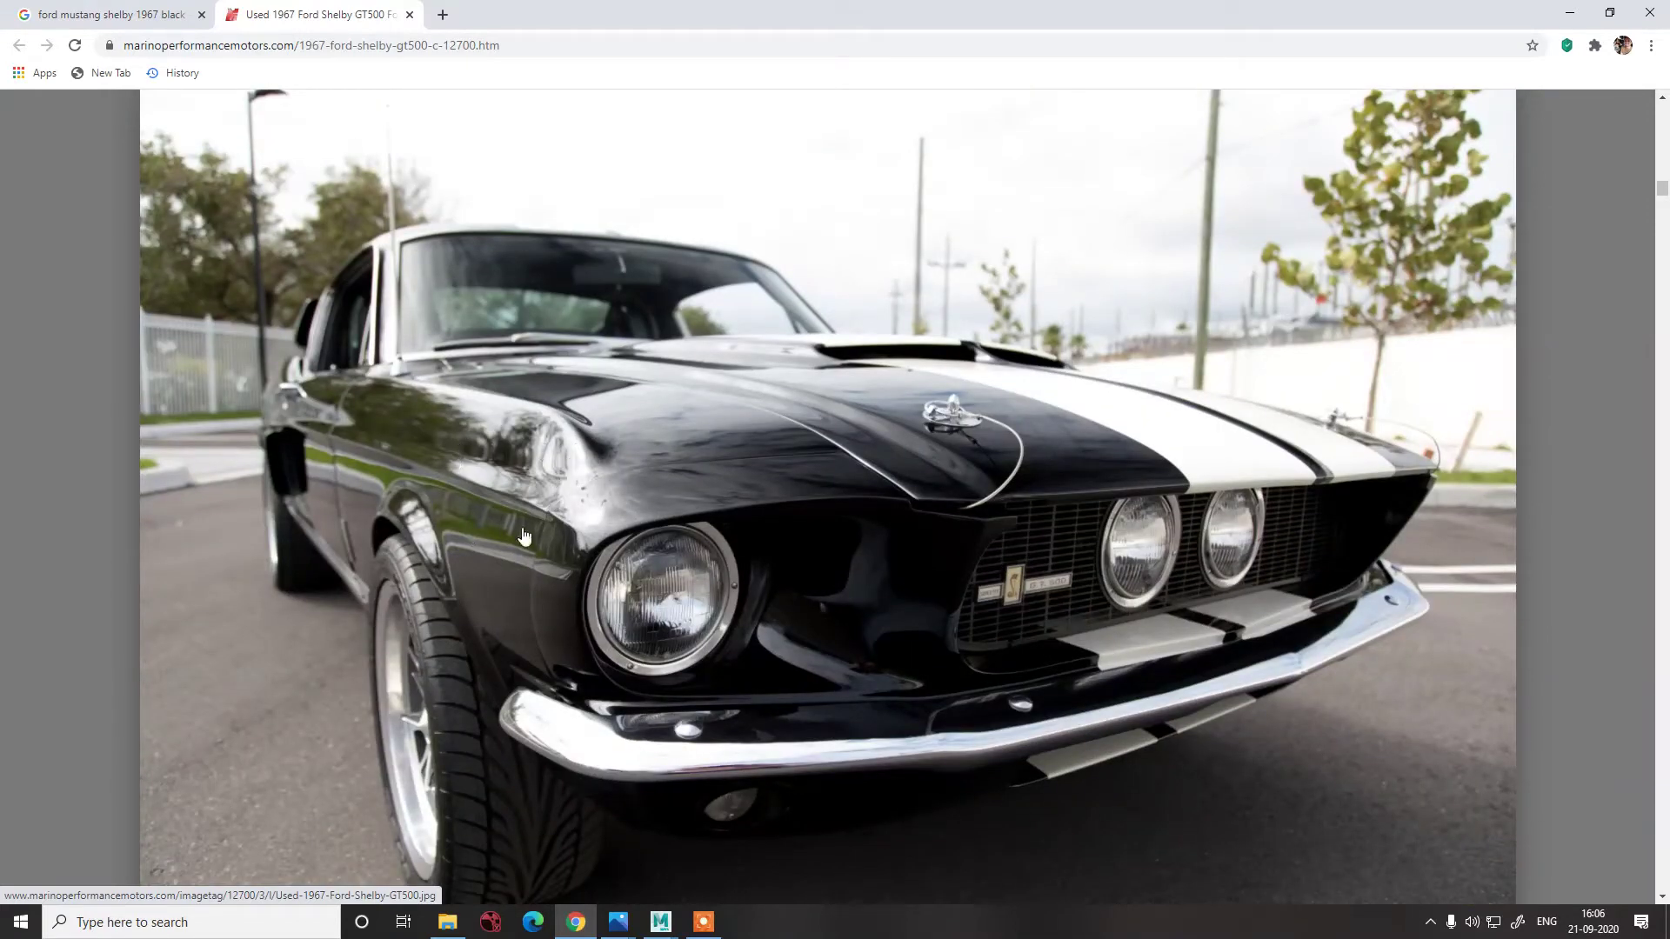
pyautogui.scroll(-3, 443, 658)
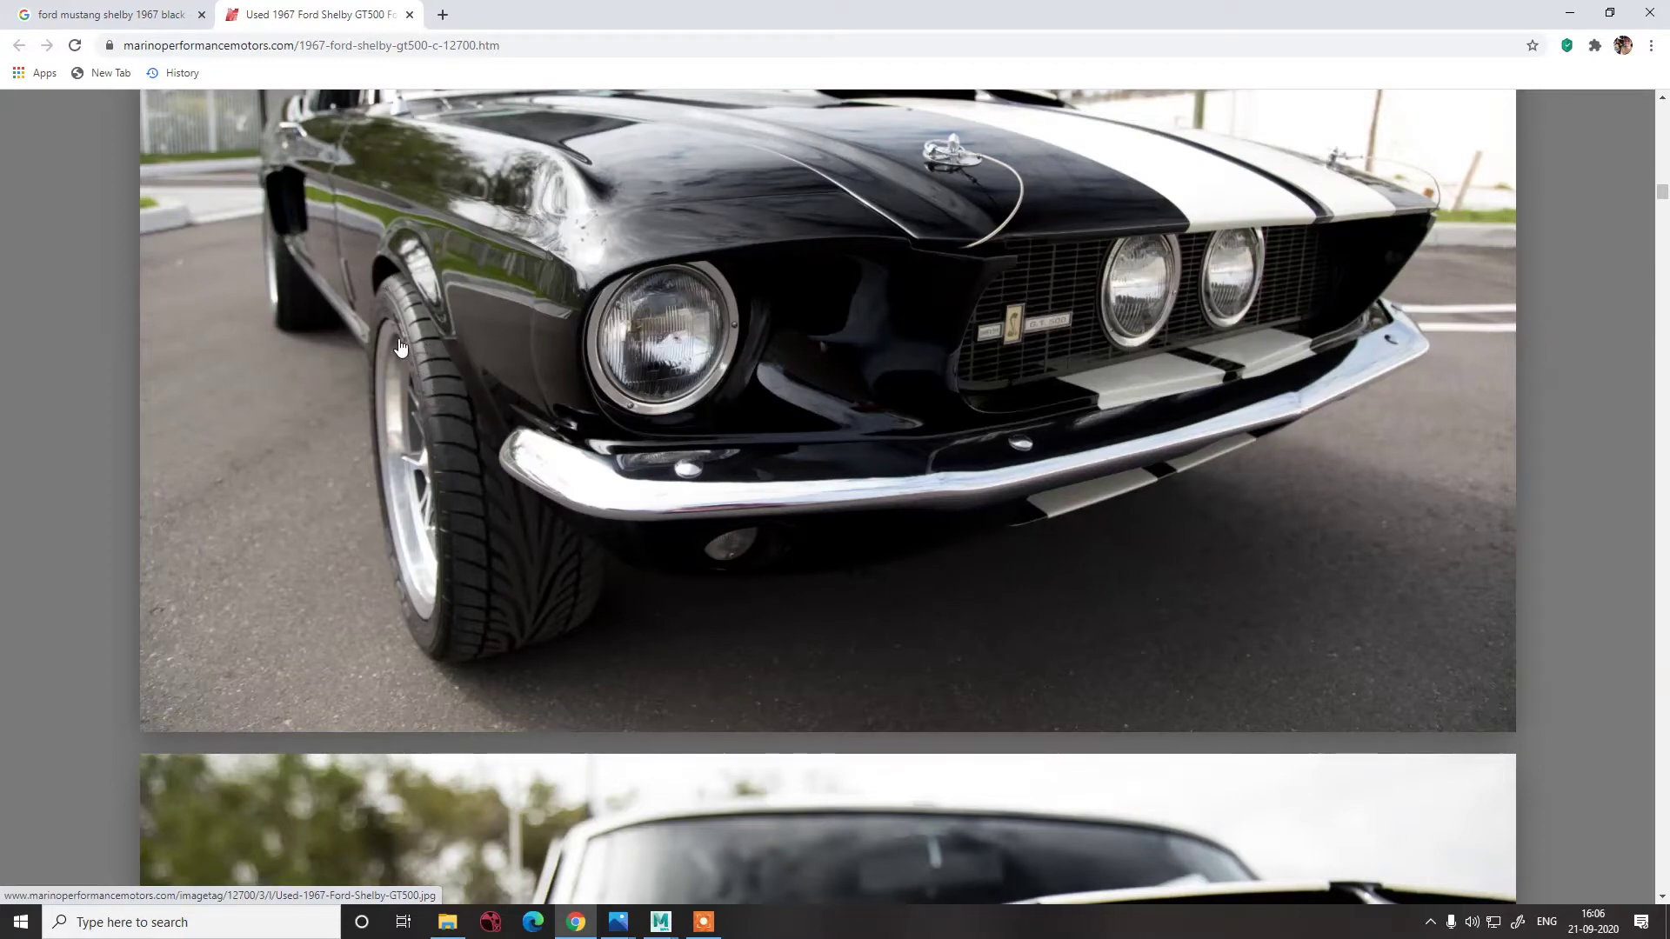
pyautogui.scroll(-5, 485, 391)
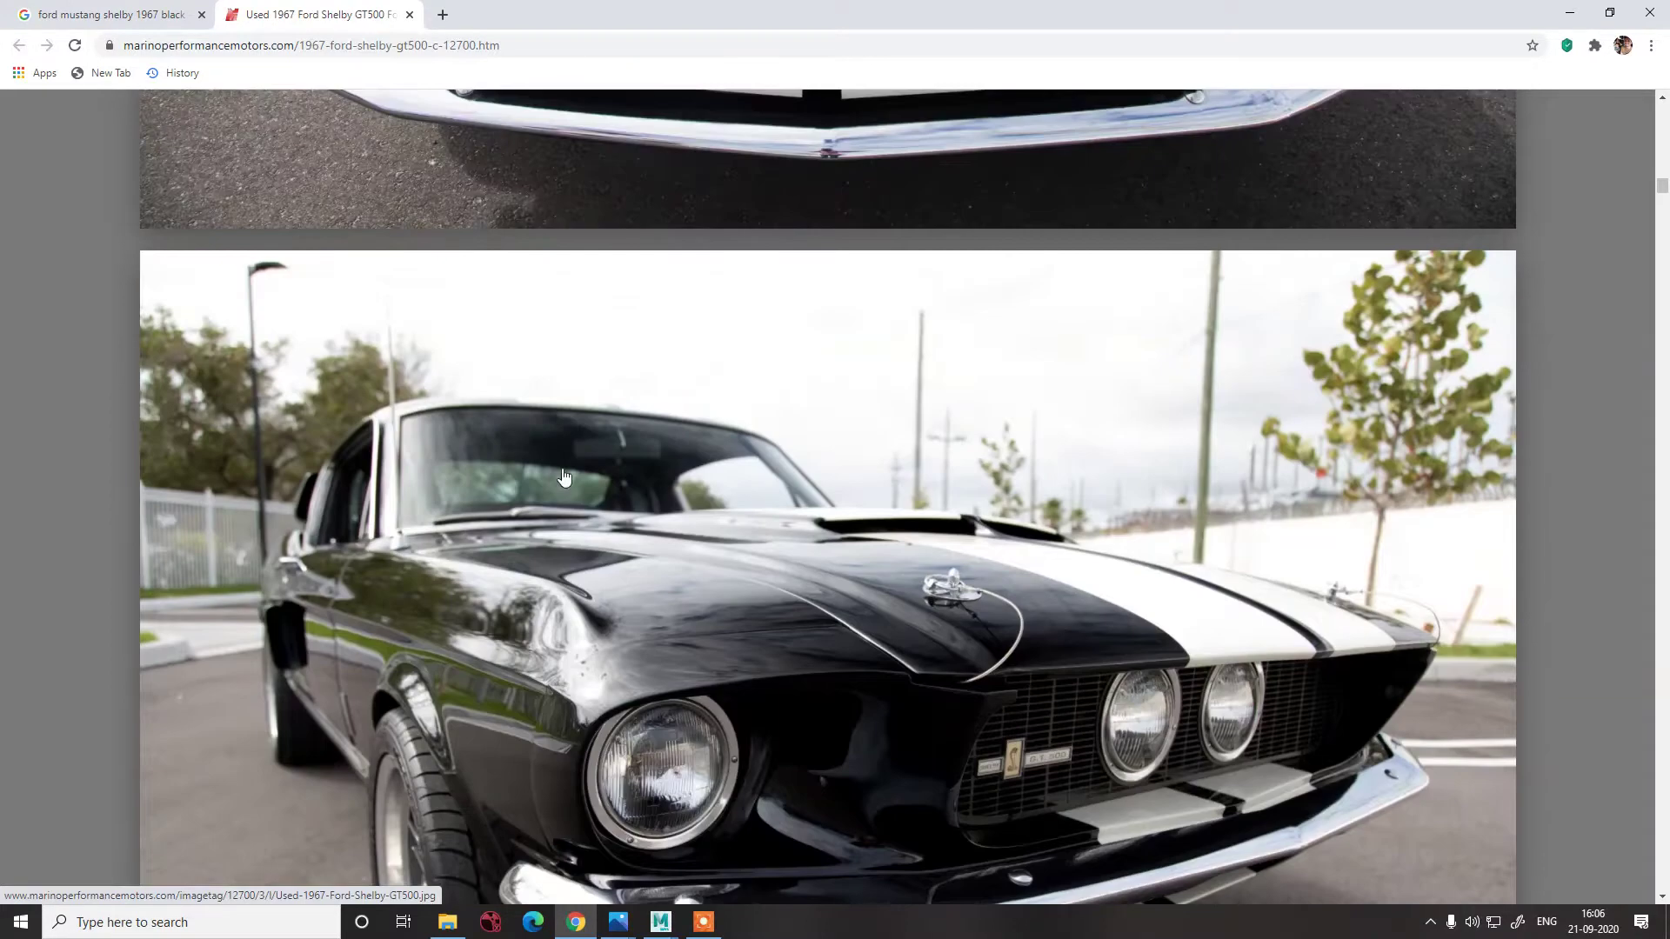
# - Switch to Maya, expand the Mustang group and select the Car_body group, framing the car's front in the perspective view
pyautogui.moveTo(660, 921)
pyautogui.click(705, 861)
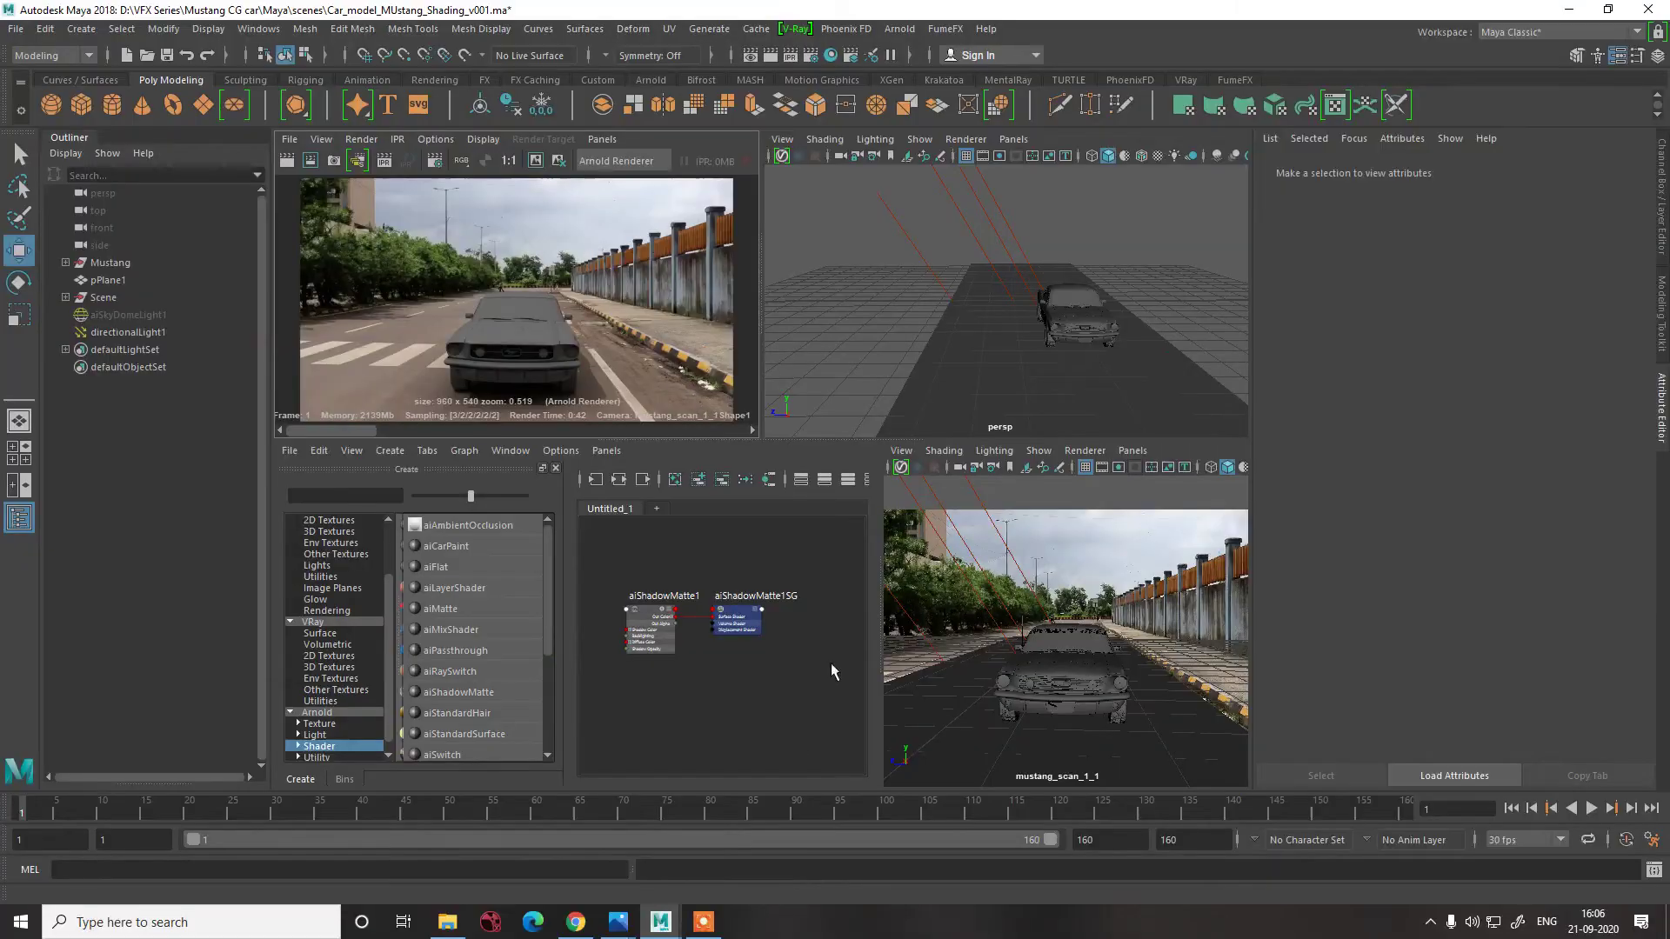
pyautogui.scroll(8, 999, 354)
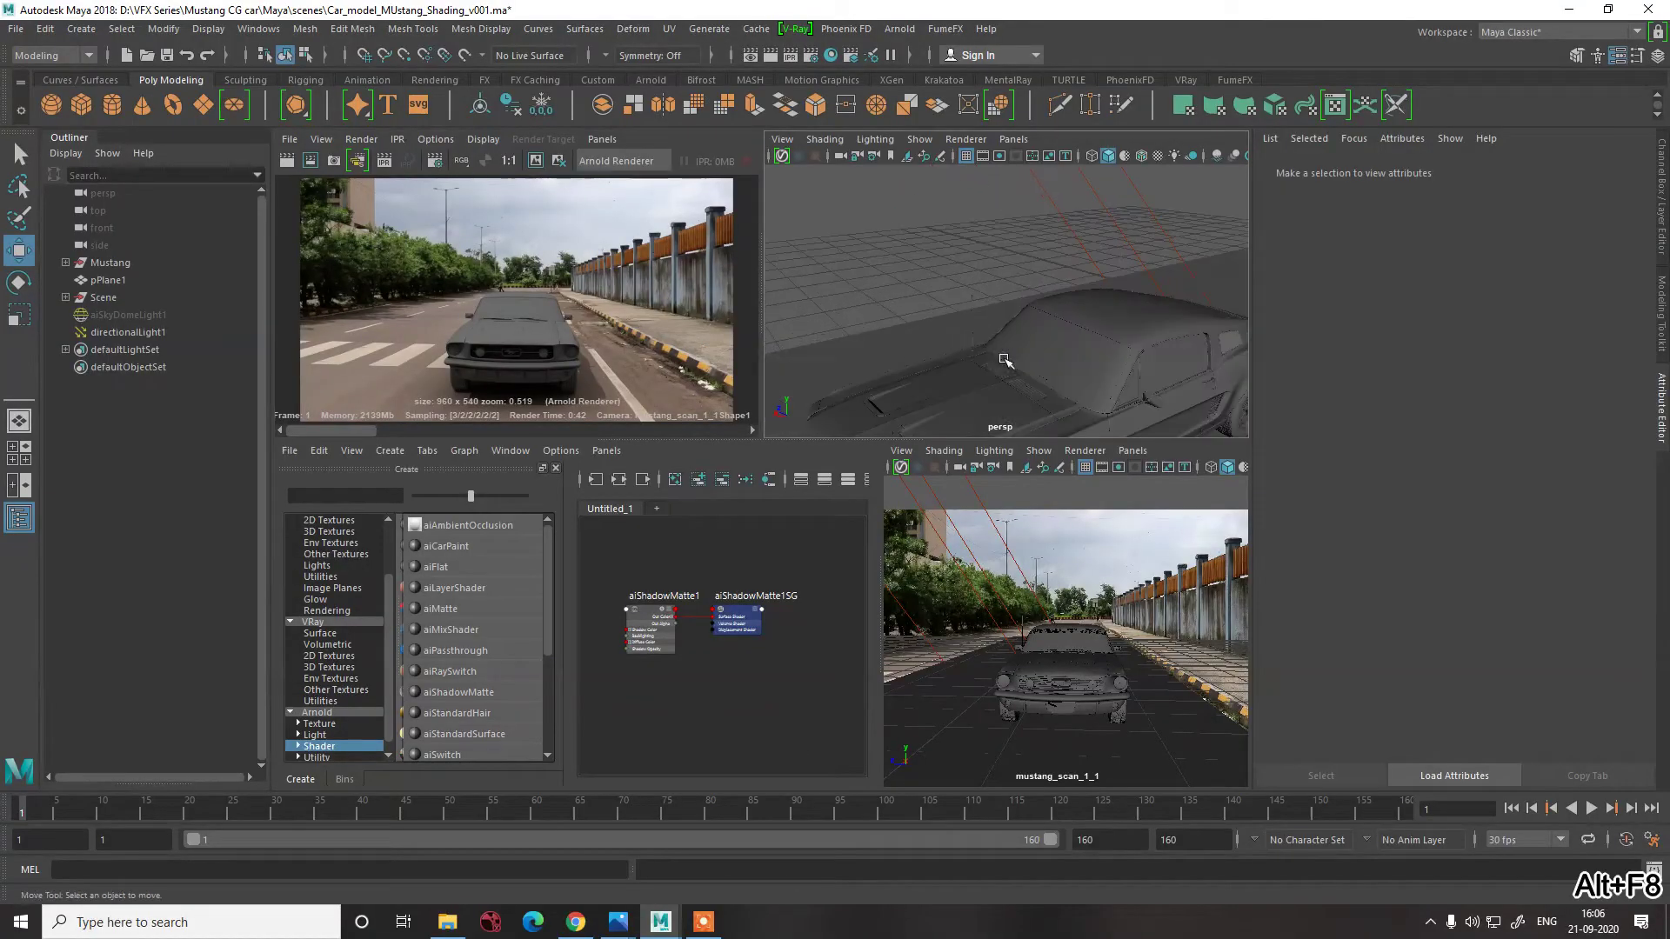
pyautogui.click(66, 262)
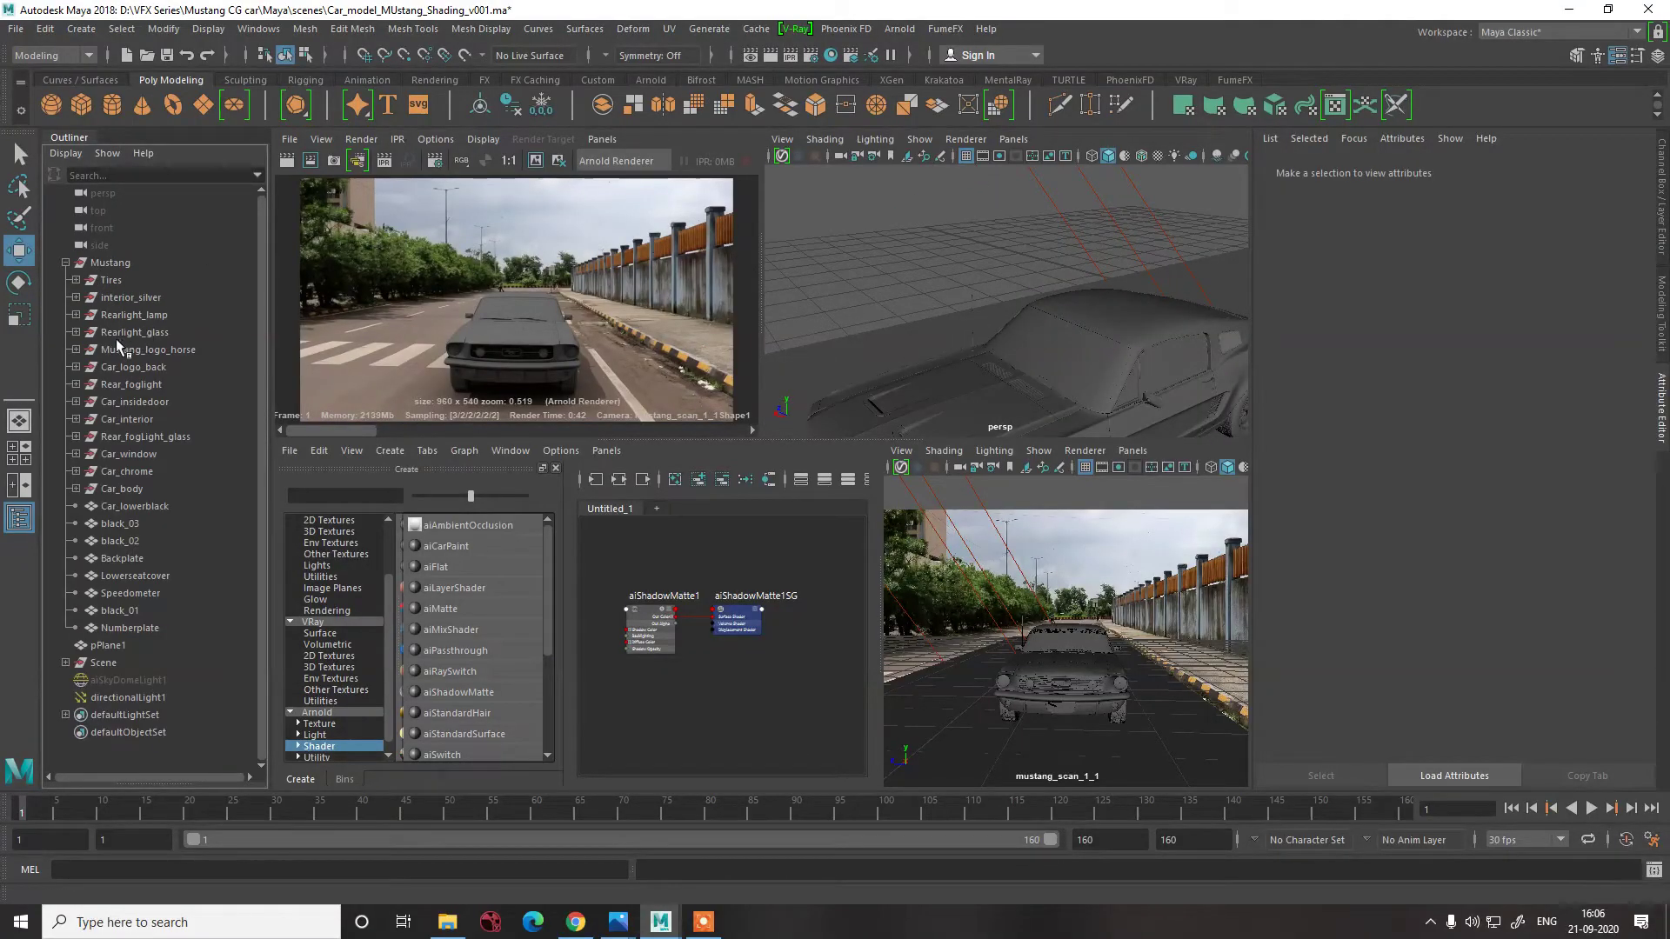
pyautogui.click(125, 489)
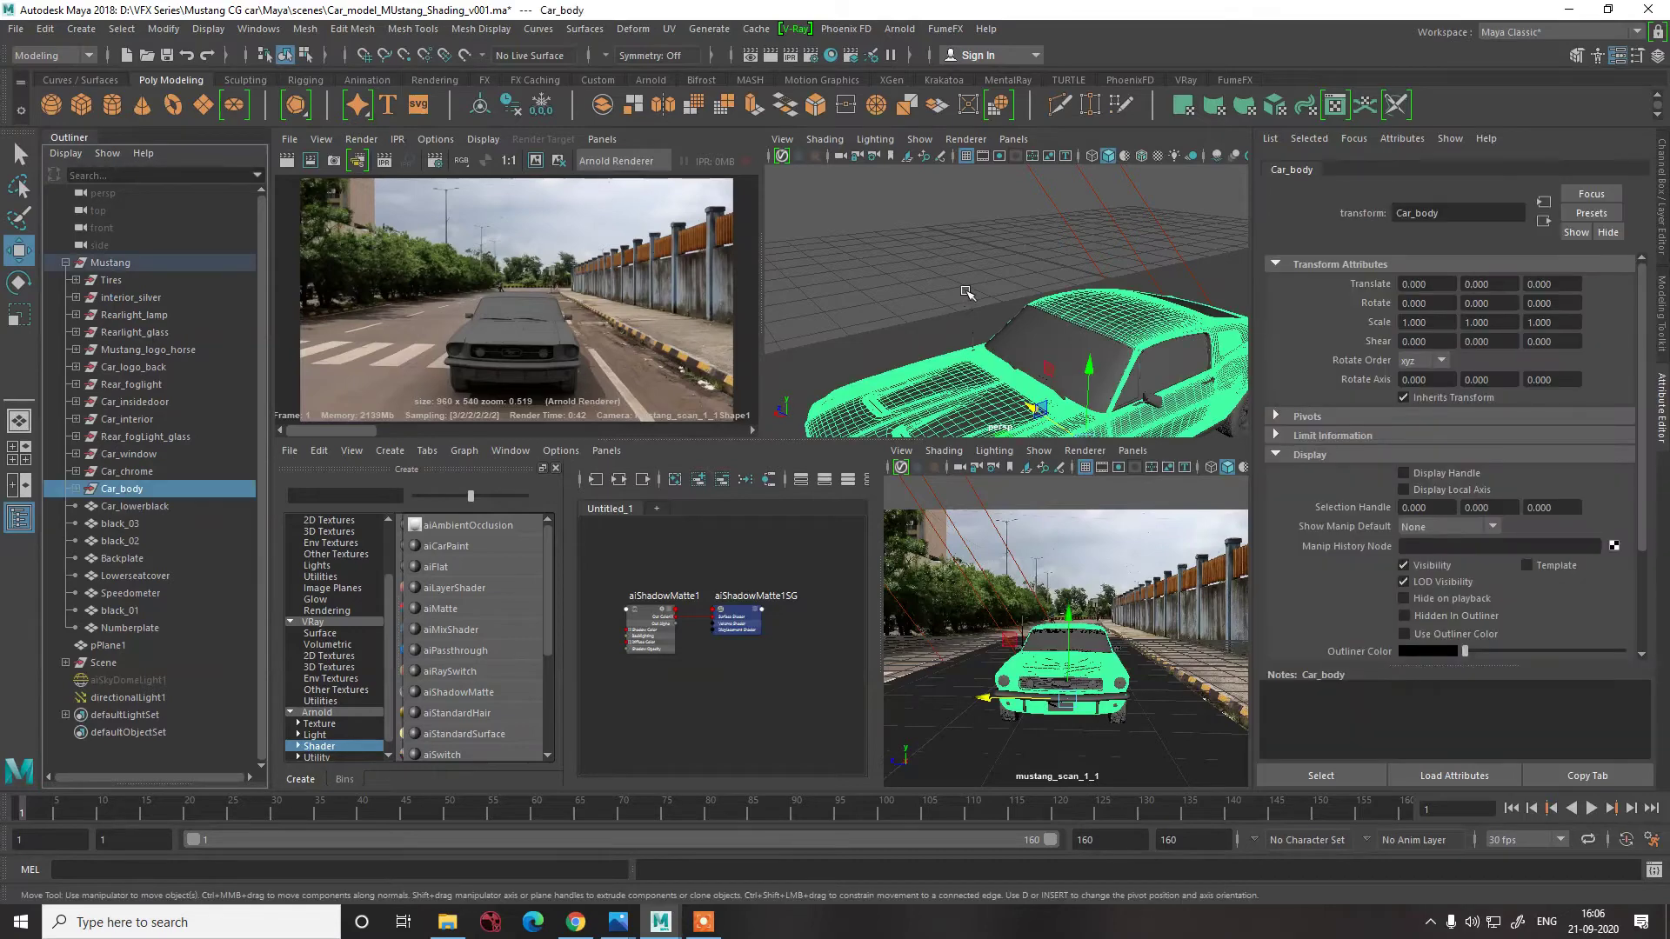
pyautogui.keyDown('alt'); pyautogui.moveTo(948, 269); pyautogui.dragTo(990, 275); pyautogui.keyUp('alt')
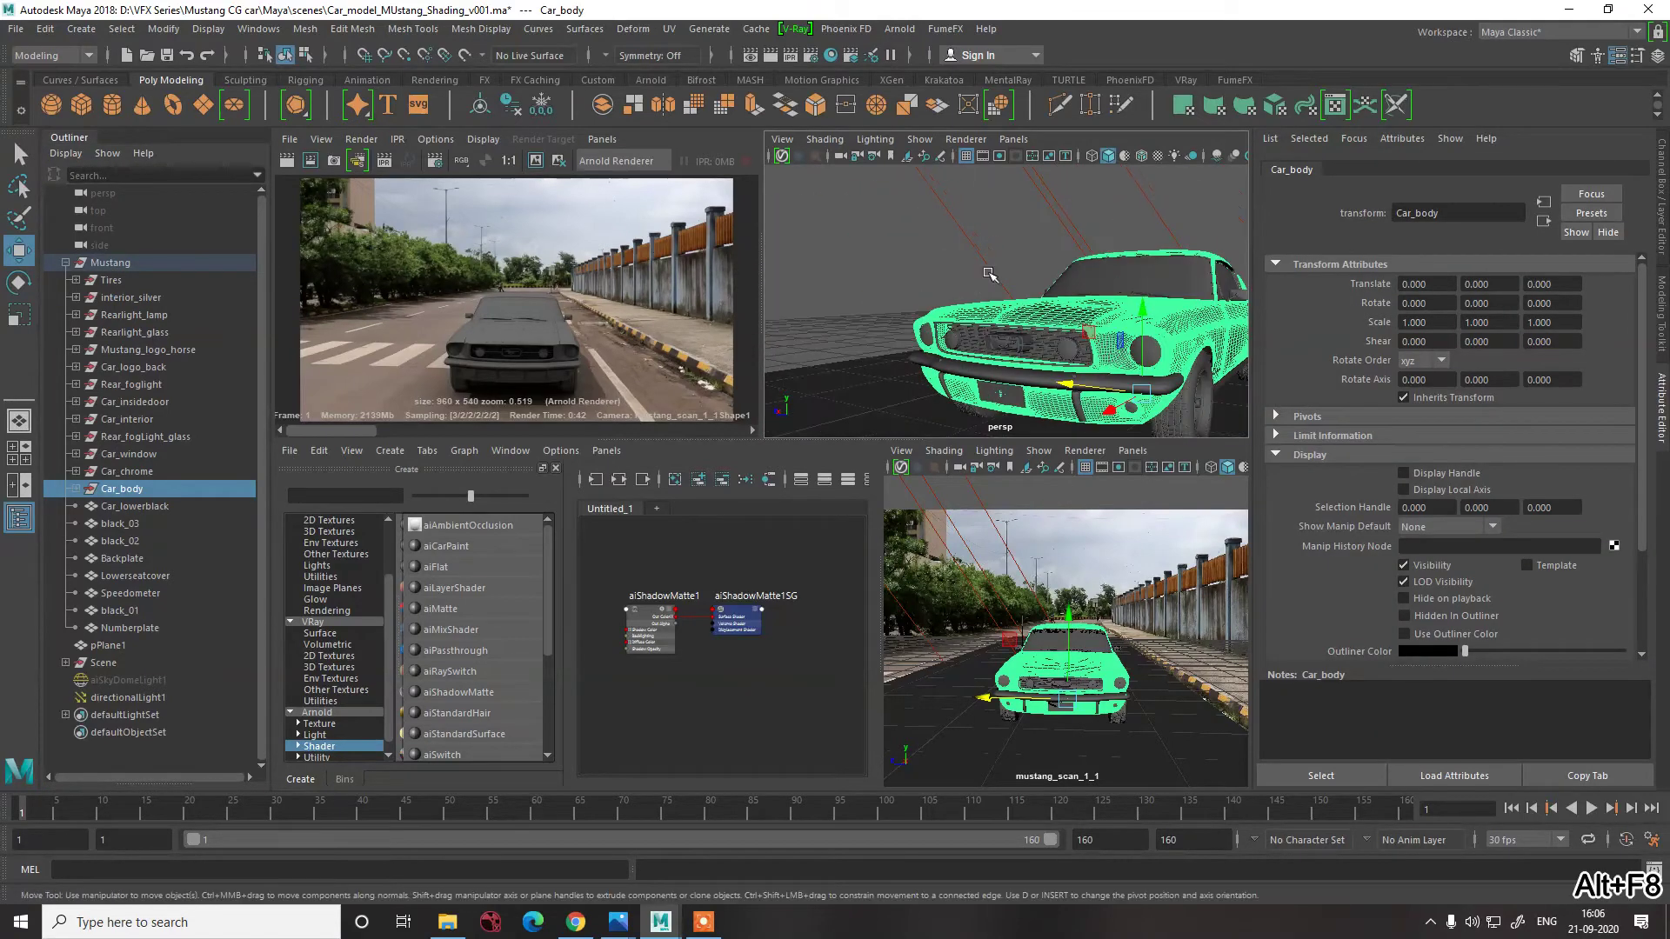
pyautogui.rightClick(1027, 315)
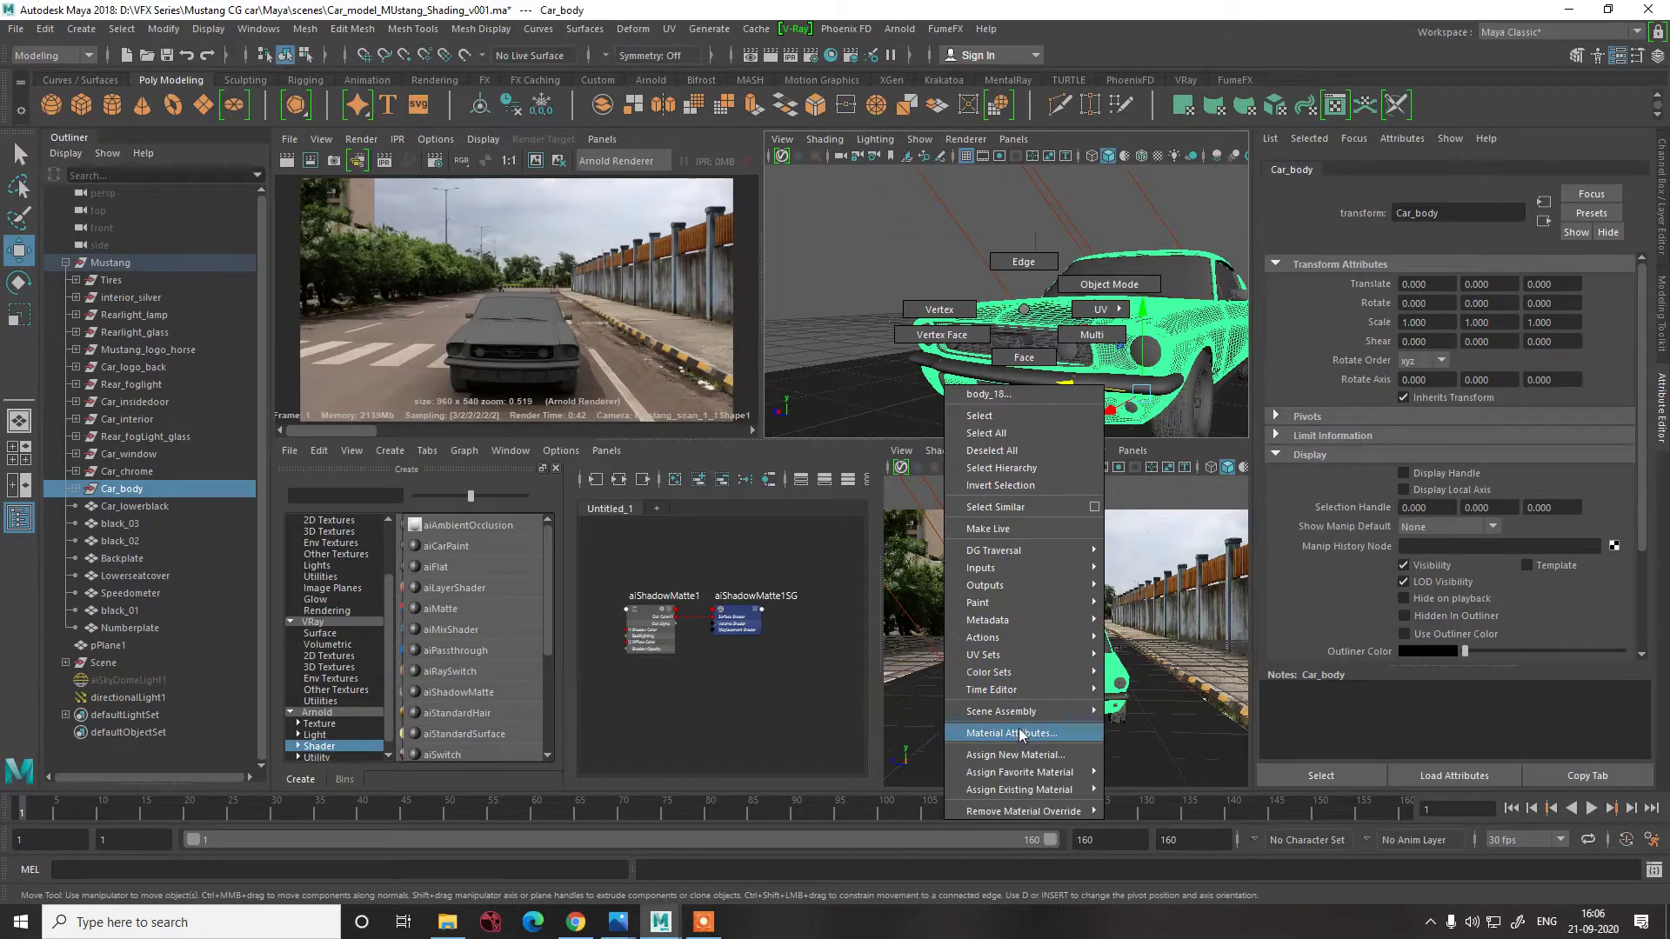
pyautogui.click(559, 689)
pyautogui.scroll(-1, 439, 653)
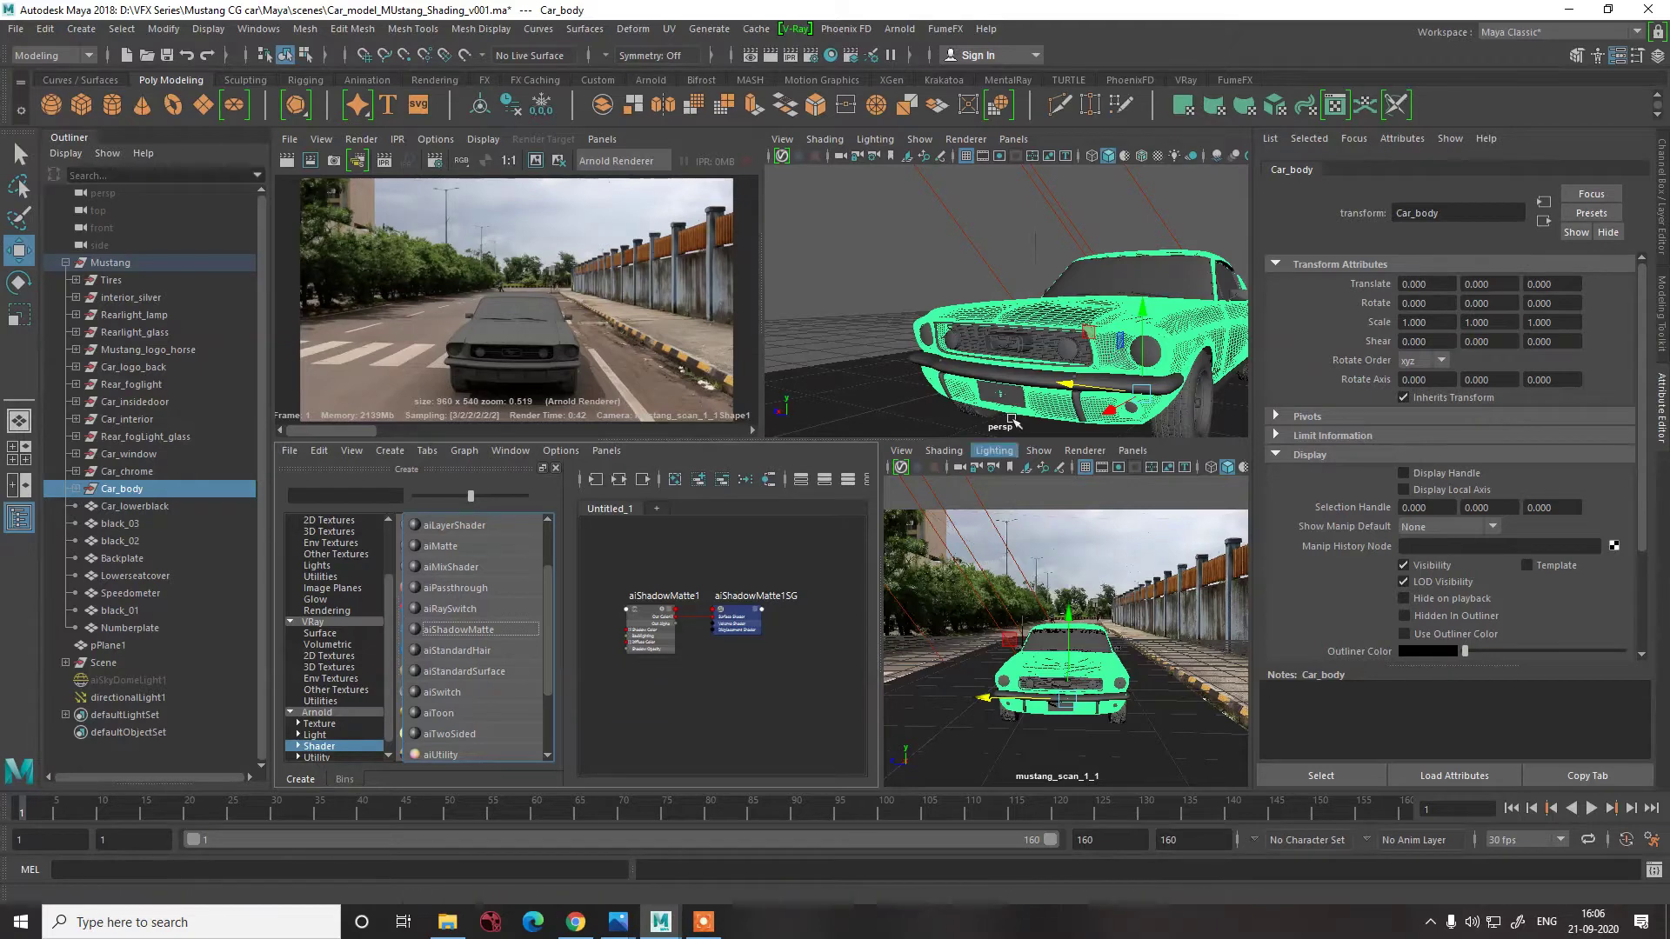
pyautogui.scroll(-5, 985, 300)
pyautogui.scroll(5, 985, 301)
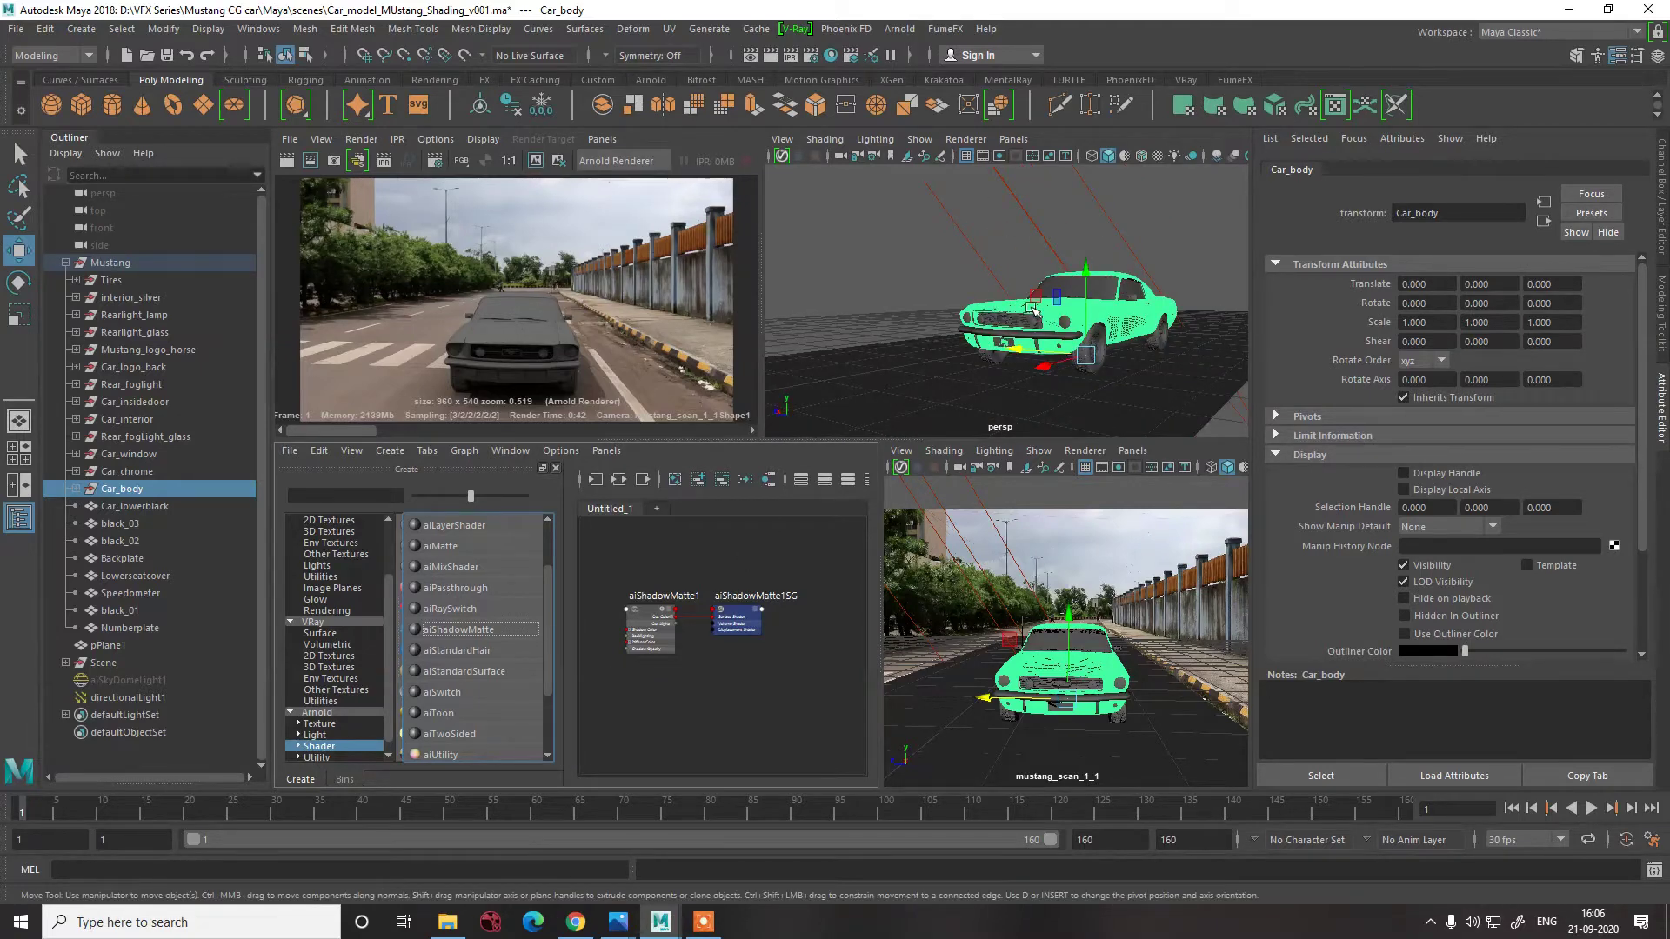
# - Assign a new aiStandardSurface material to the Car_body group and set its base color to black
pyautogui.moveTo(1011, 305); pyautogui.dragTo(1012, 750, button='right')
pyautogui.click(610, 491)
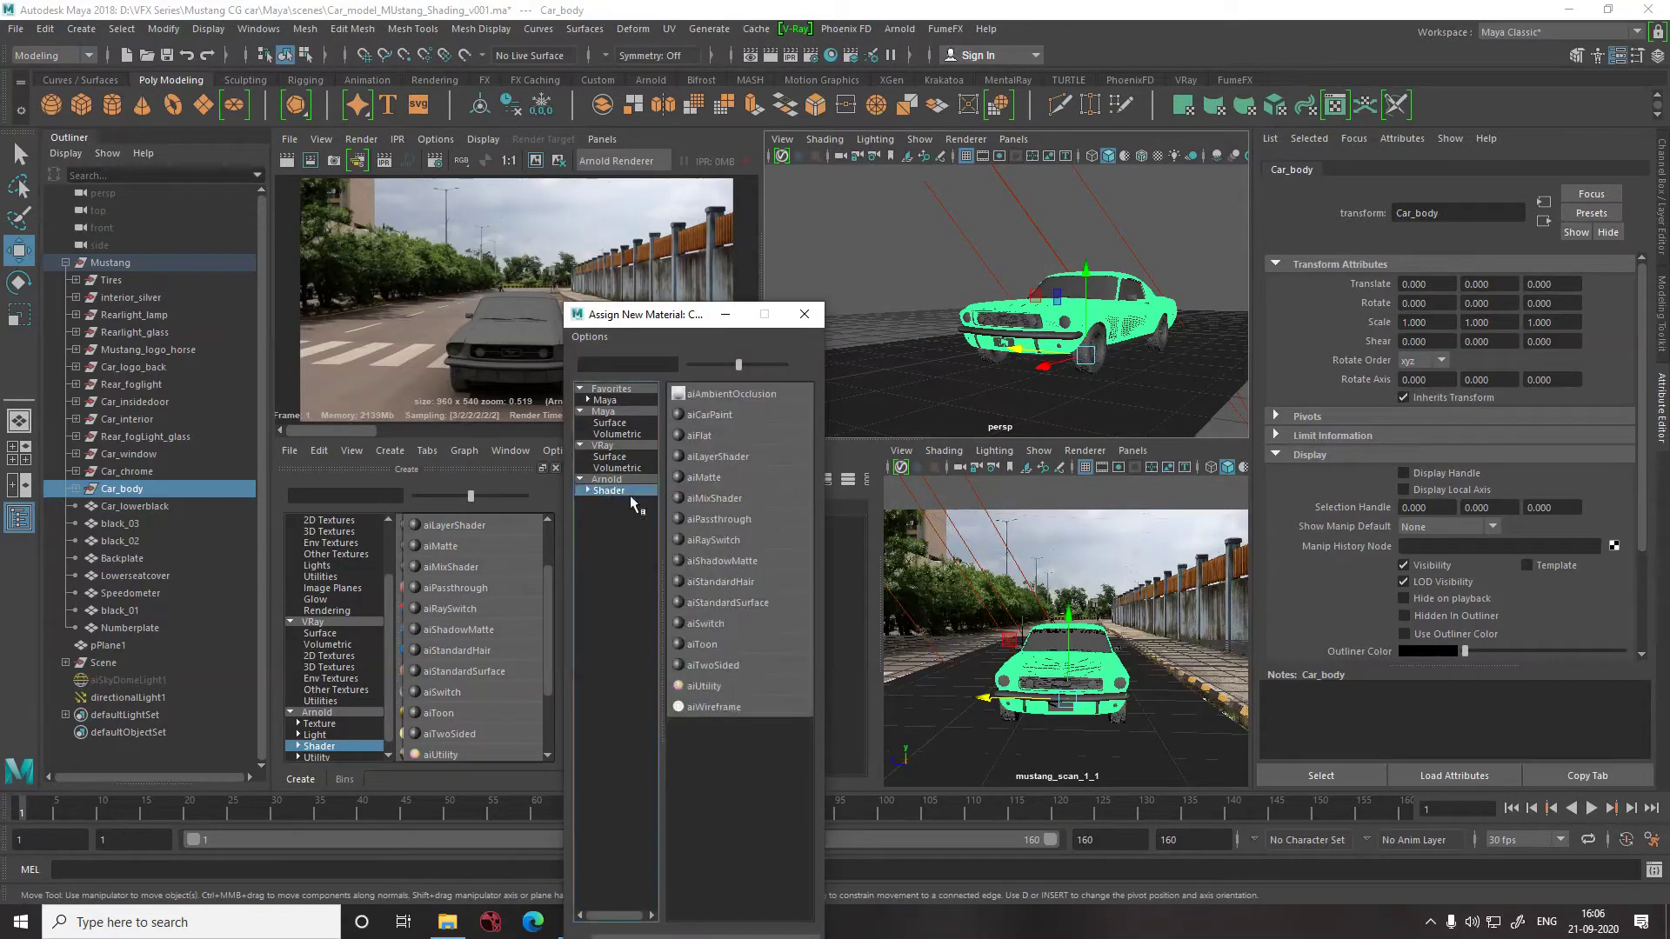
pyautogui.click(727, 603)
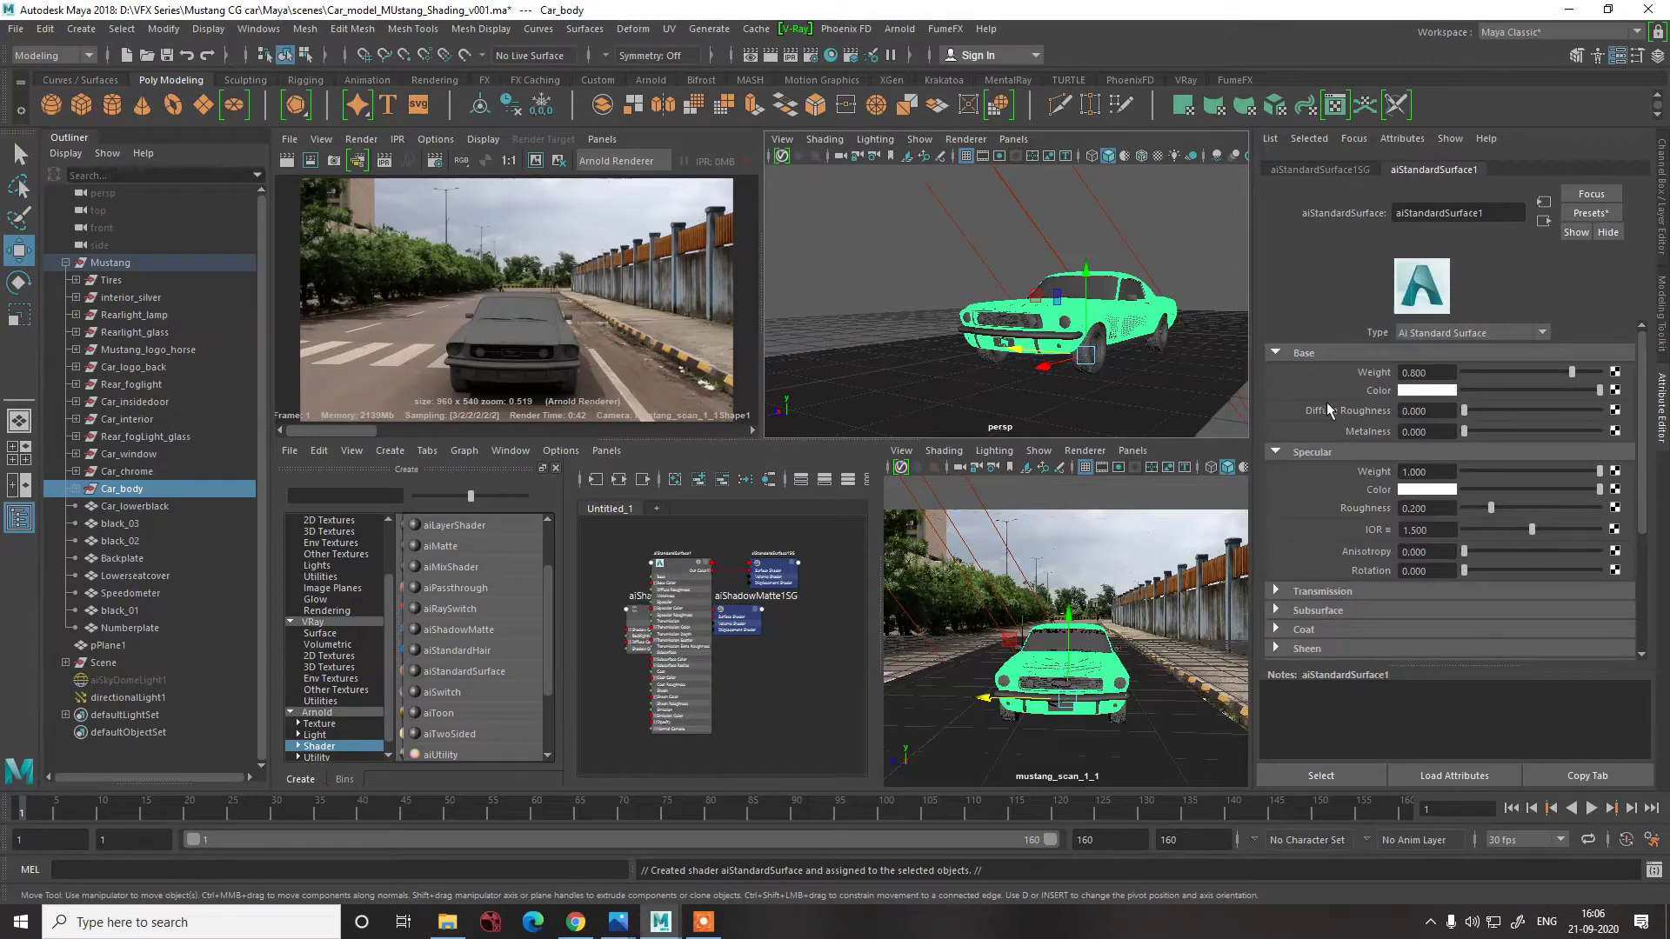
pyautogui.click(1419, 392)
pyautogui.moveTo(1336, 481); pyautogui.dragTo(1330, 484)
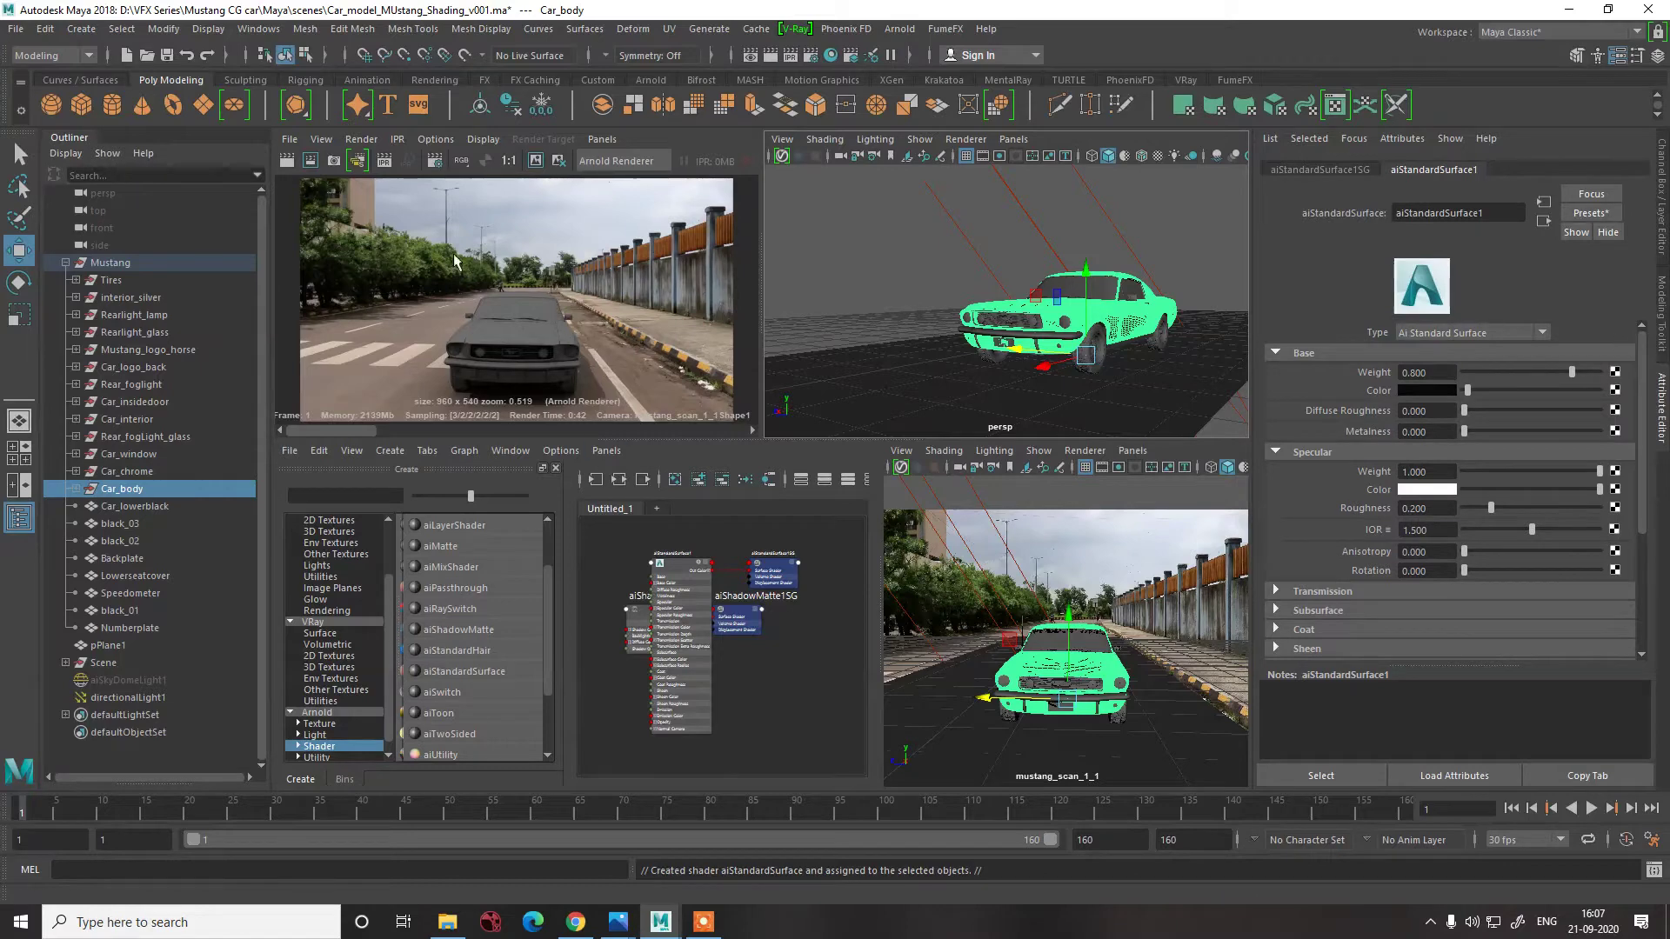
# - Re-render the region around the car, compare it with the Mustang reference in Chrome and return to Maya
pyautogui.moveTo(387, 252); pyautogui.dragTo(633, 415)
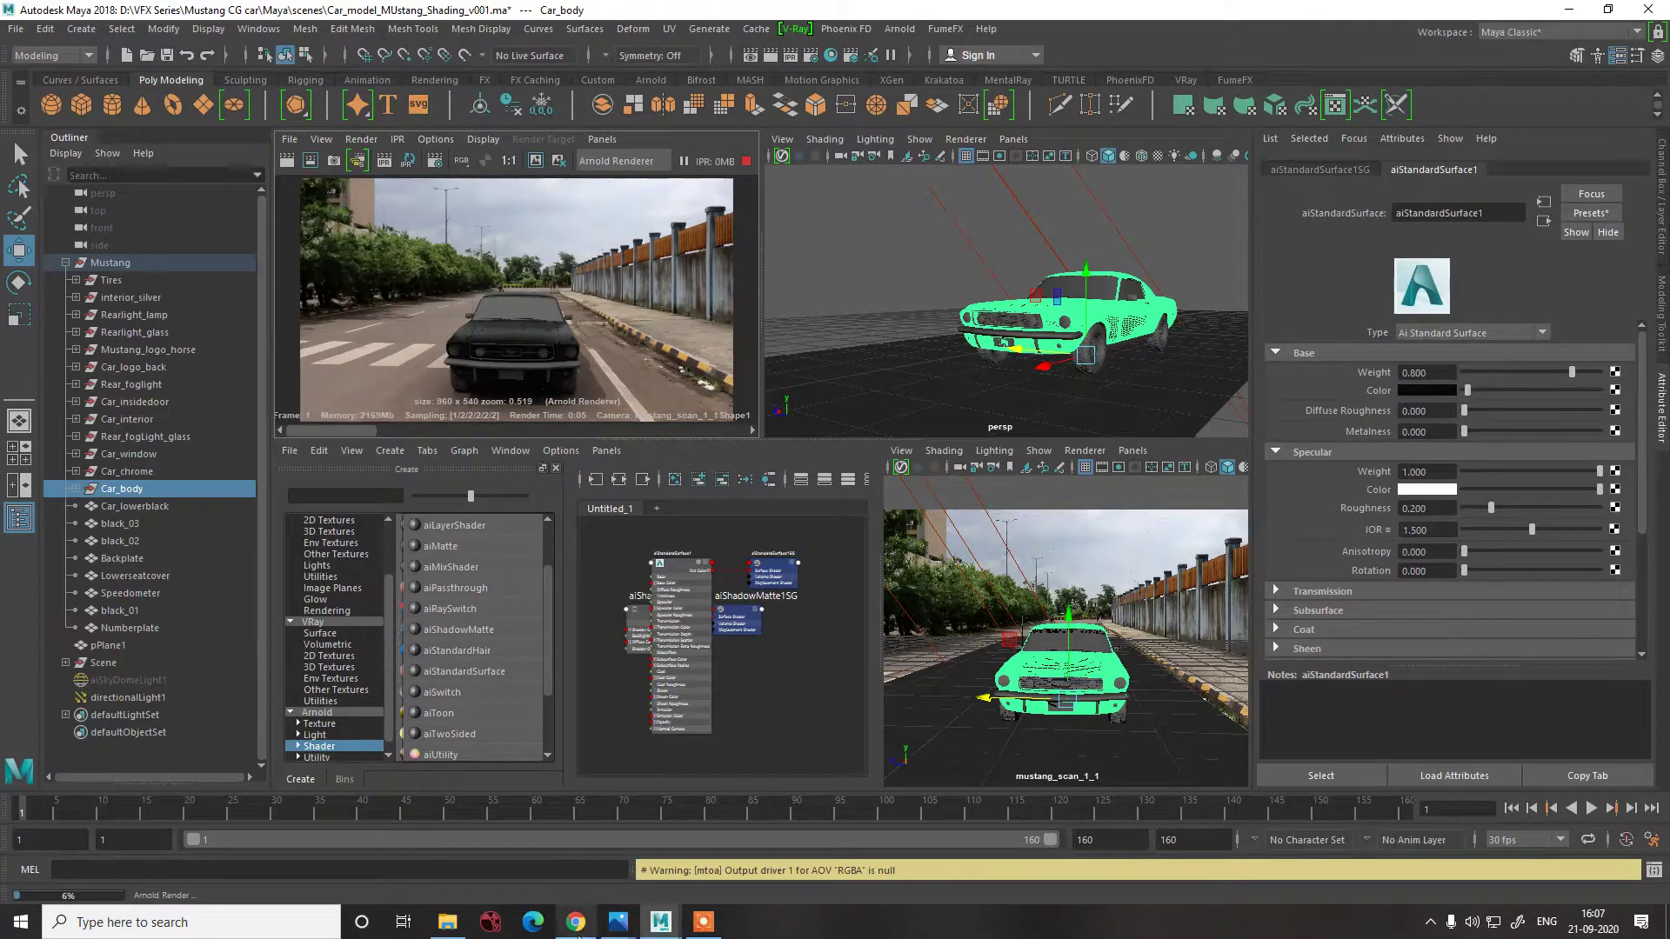
pyautogui.click(576, 923)
pyautogui.click(113, 15)
pyautogui.click(269, 429)
pyautogui.moveTo(661, 918)
pyautogui.click(675, 875)
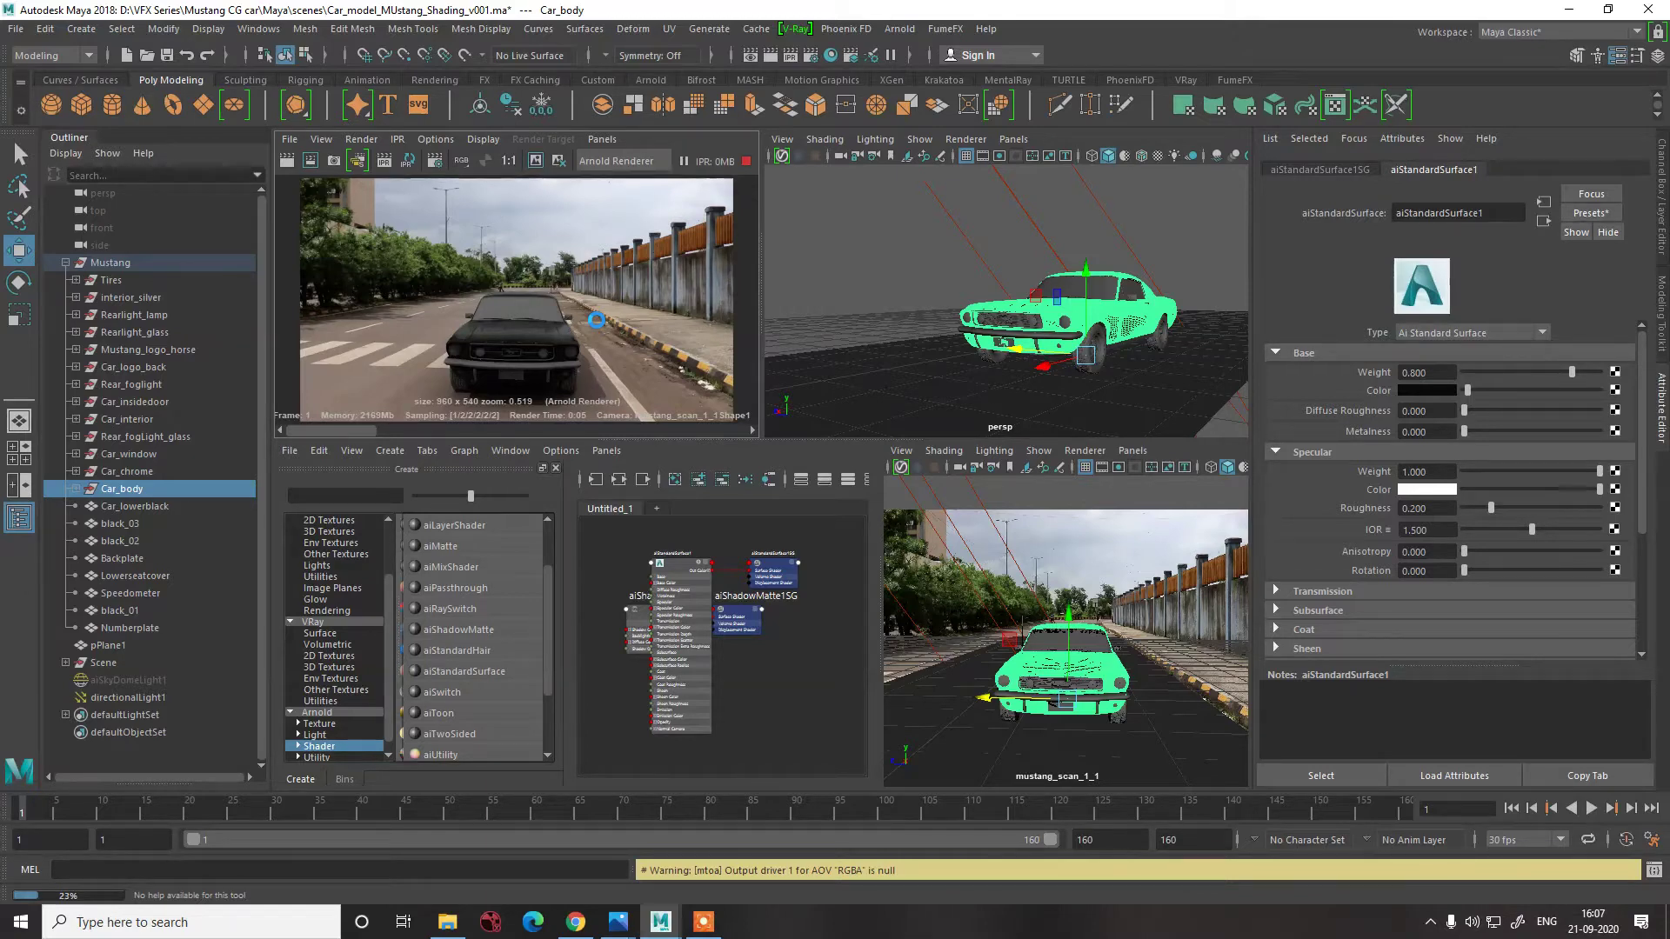
# - Inspect the front bumper, floor plane, front tyre and the Car_window, Car_logo_back and Tires groups by selecting each one
pyautogui.click(944, 290)
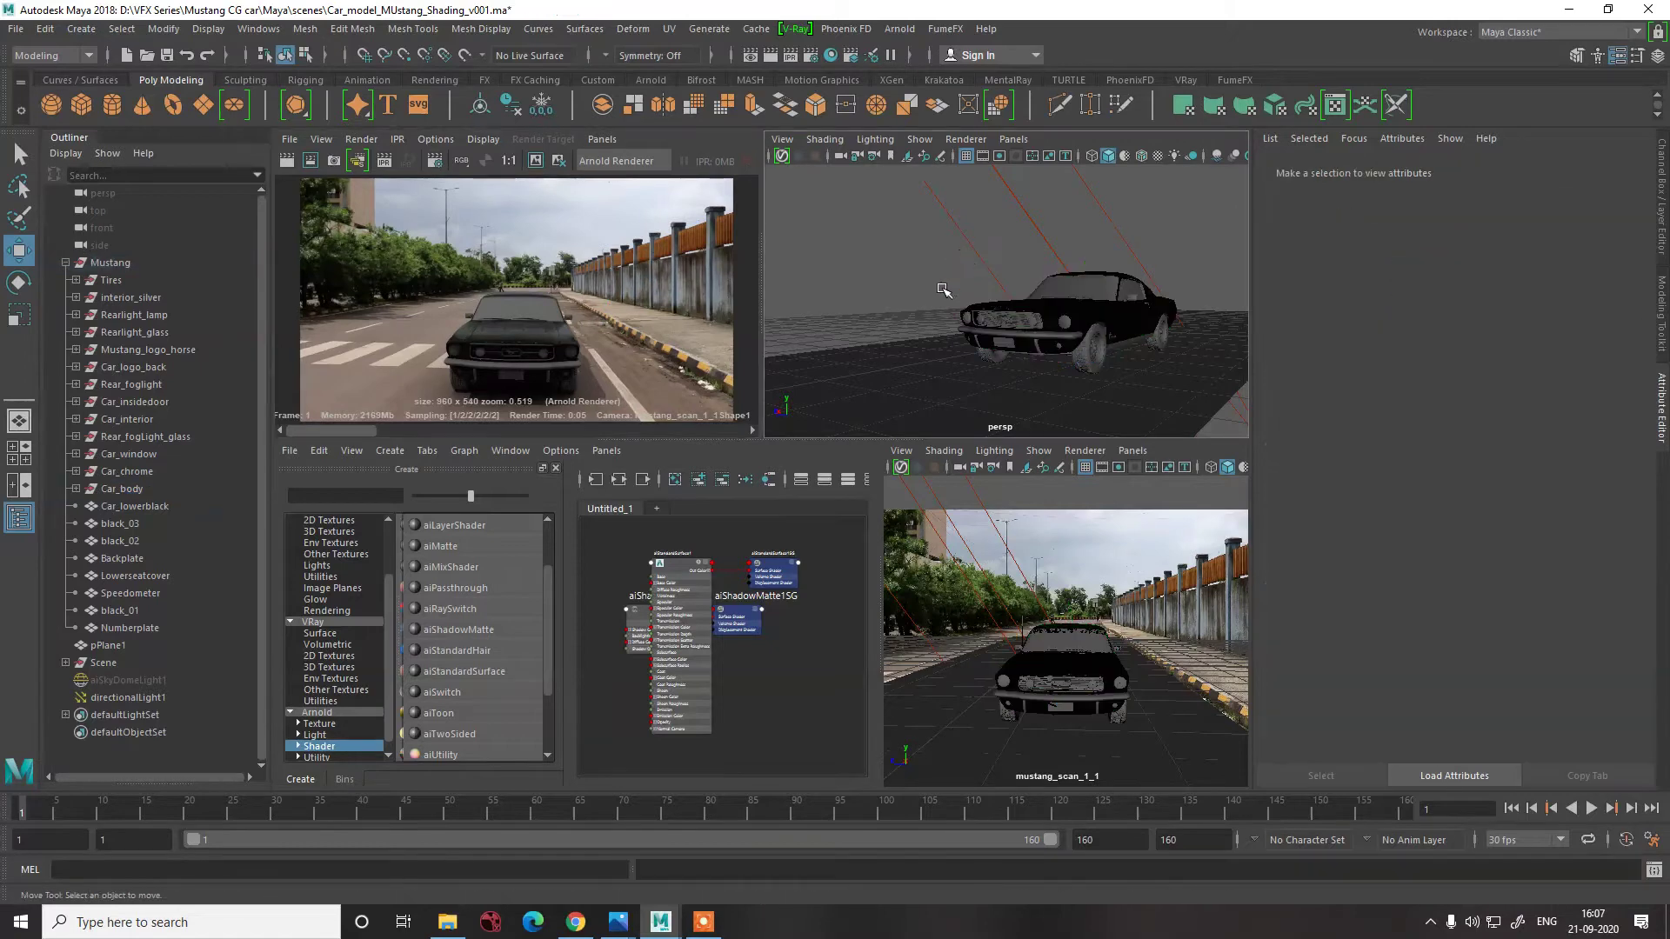
pyautogui.keyDown('alt'); pyautogui.moveTo(944, 290); pyautogui.dragTo(1007, 368); pyautogui.keyUp('alt')
pyautogui.click(1003, 365)
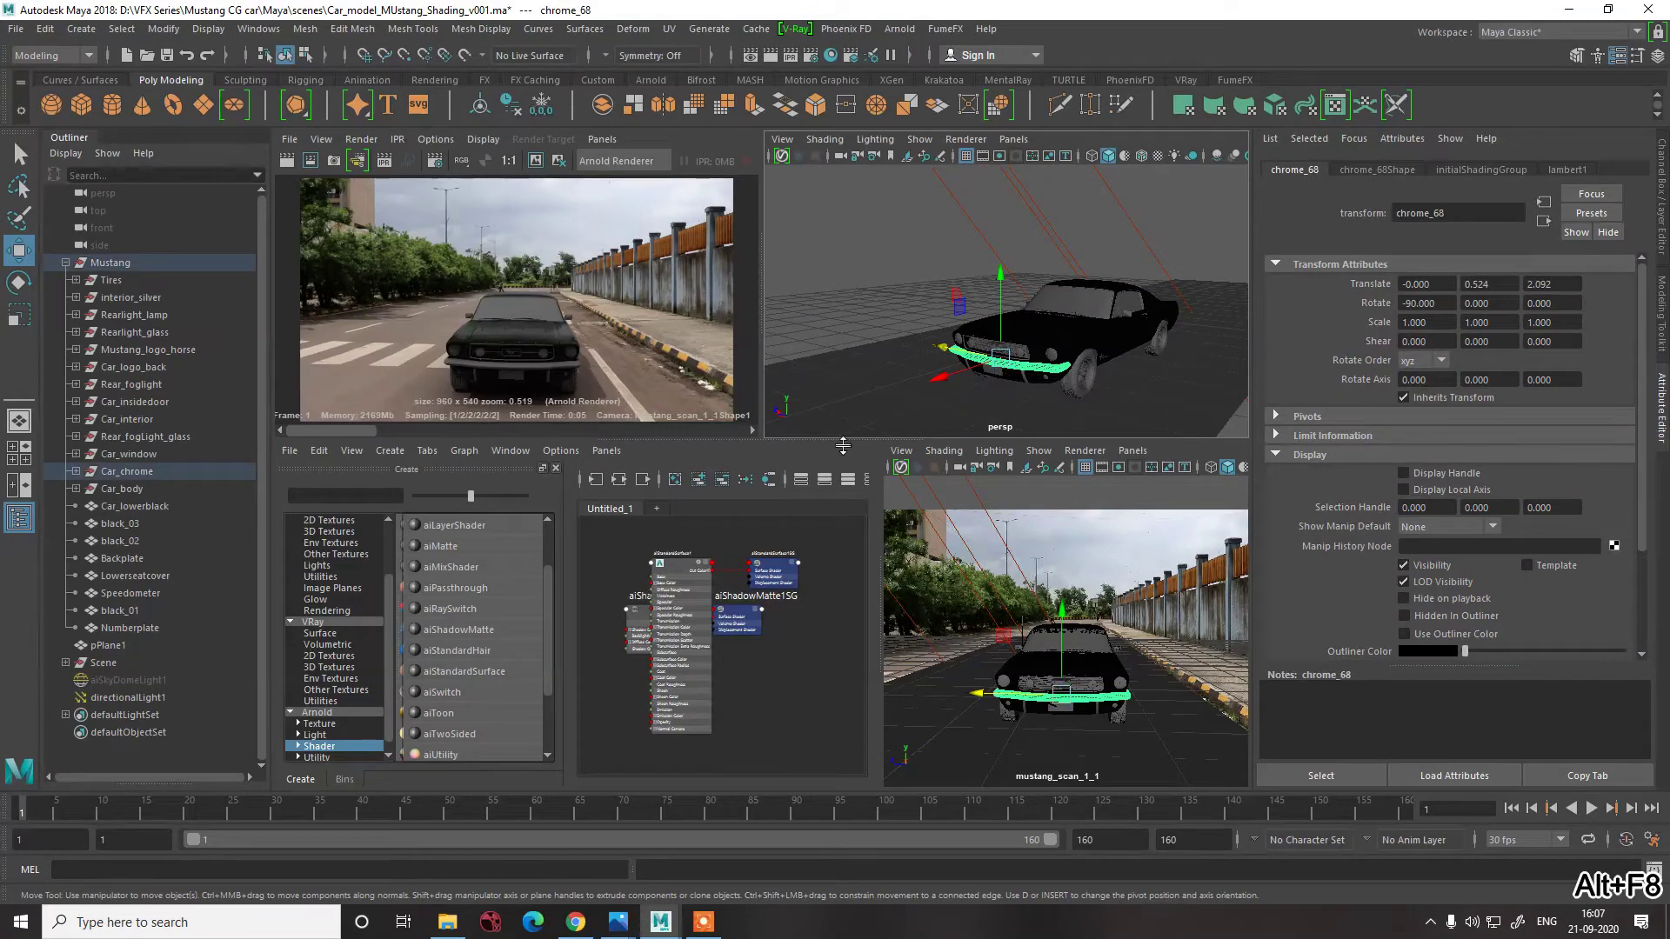
pyautogui.click(1063, 394)
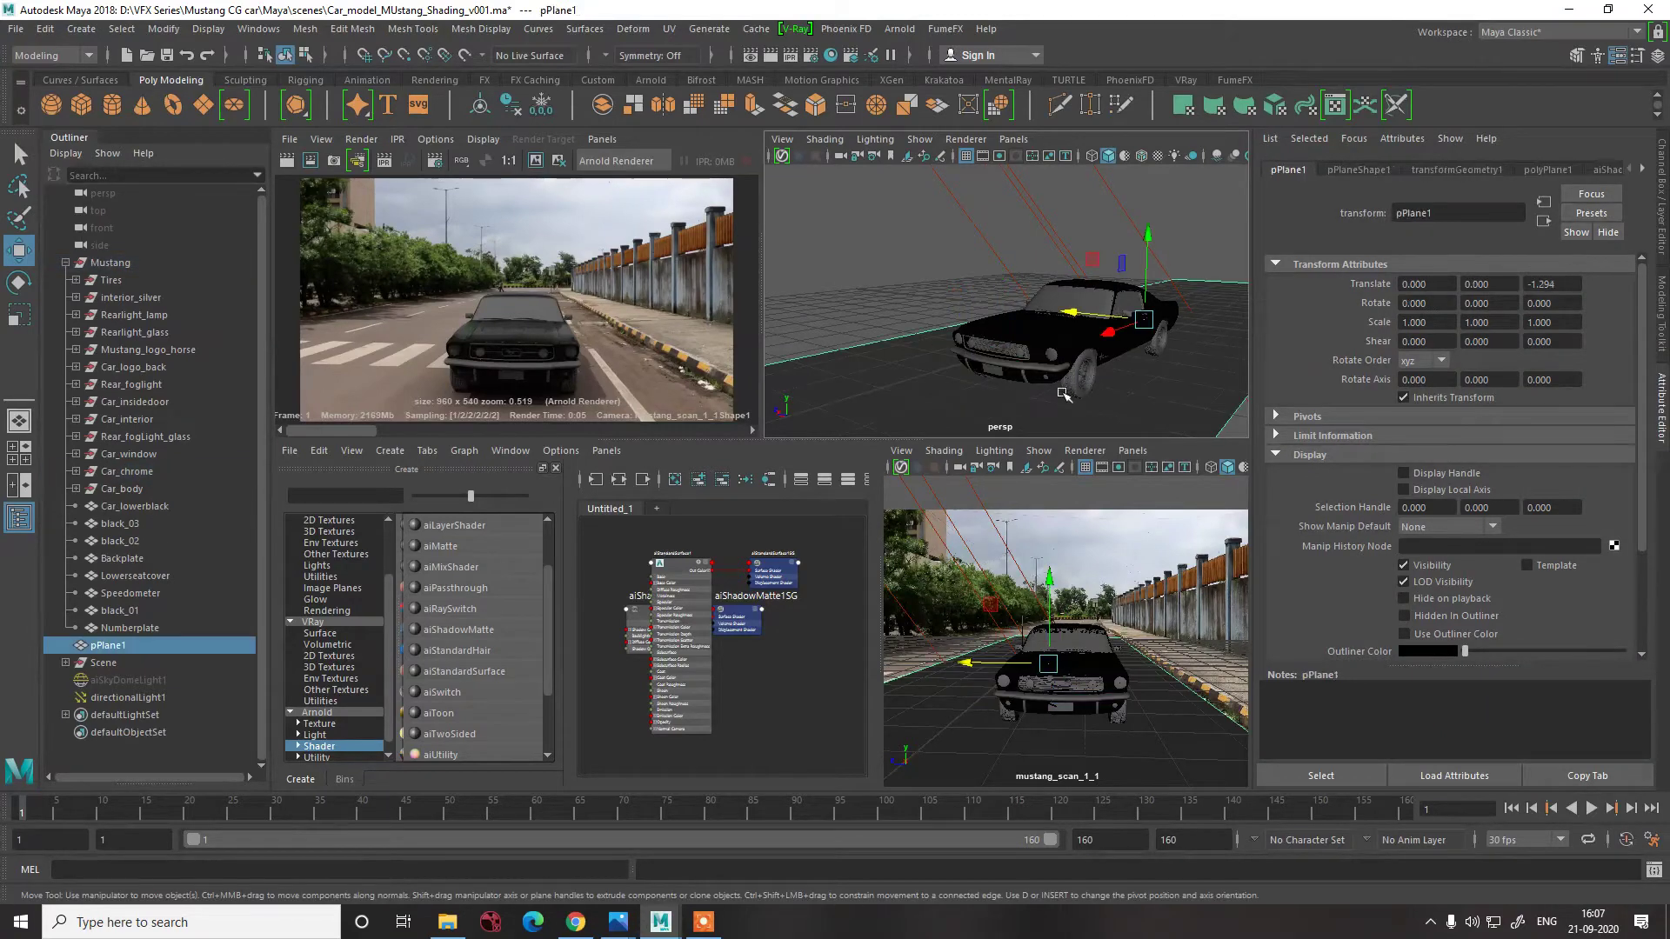
pyautogui.click(1072, 395)
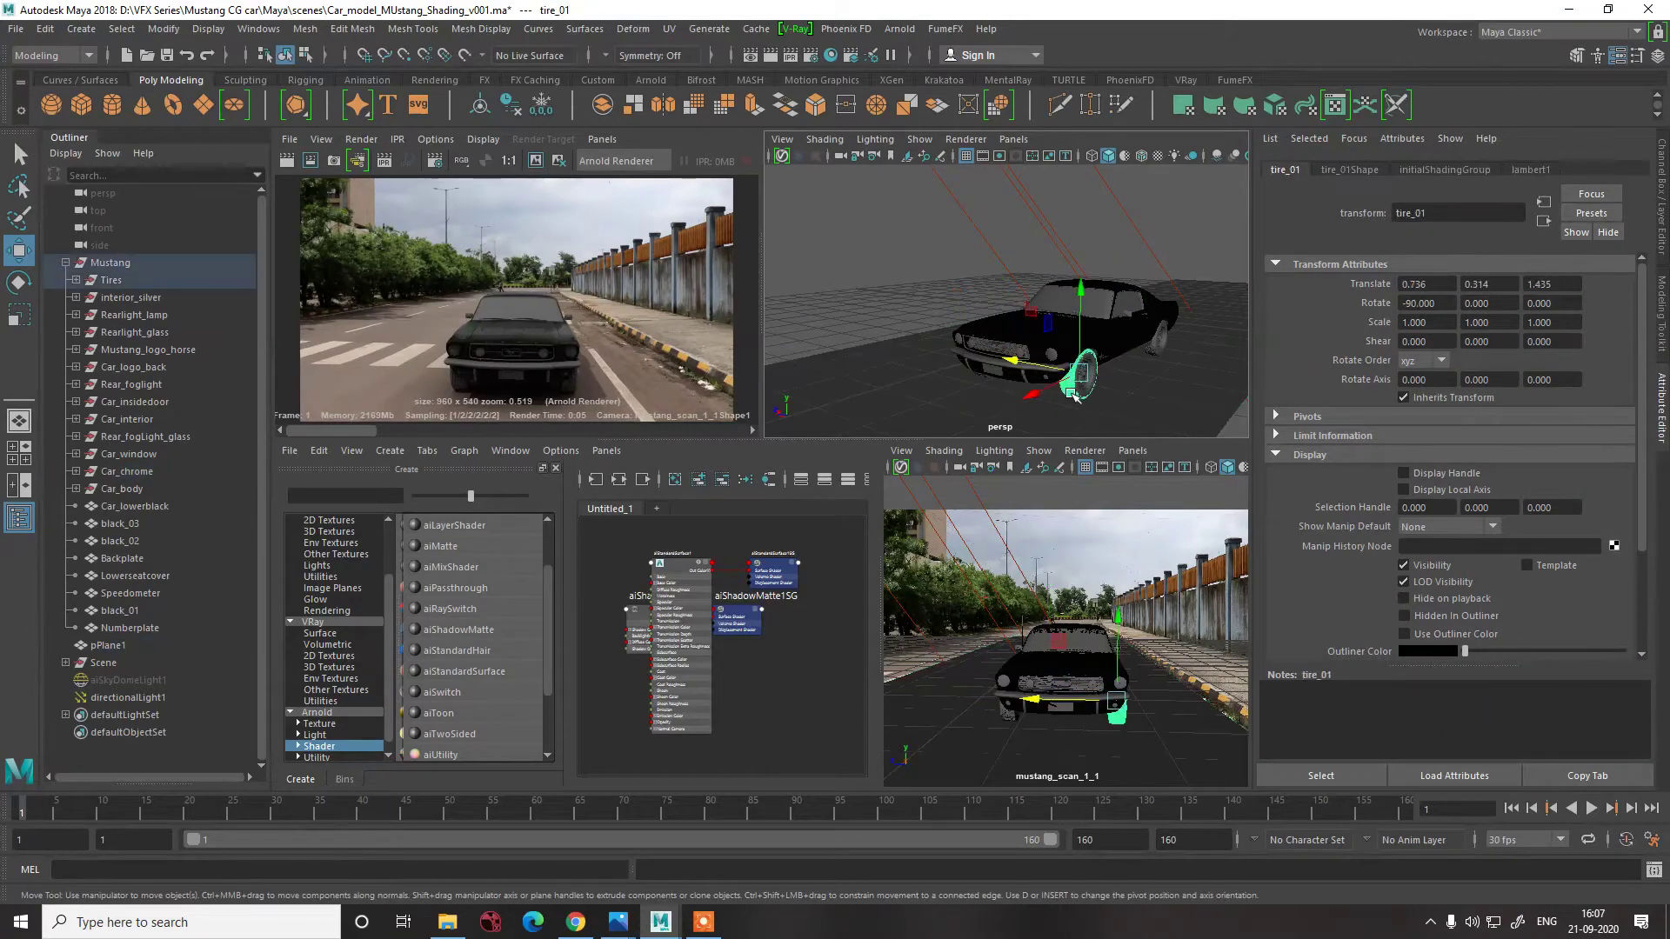
pyautogui.click(123, 455)
pyautogui.click(133, 366)
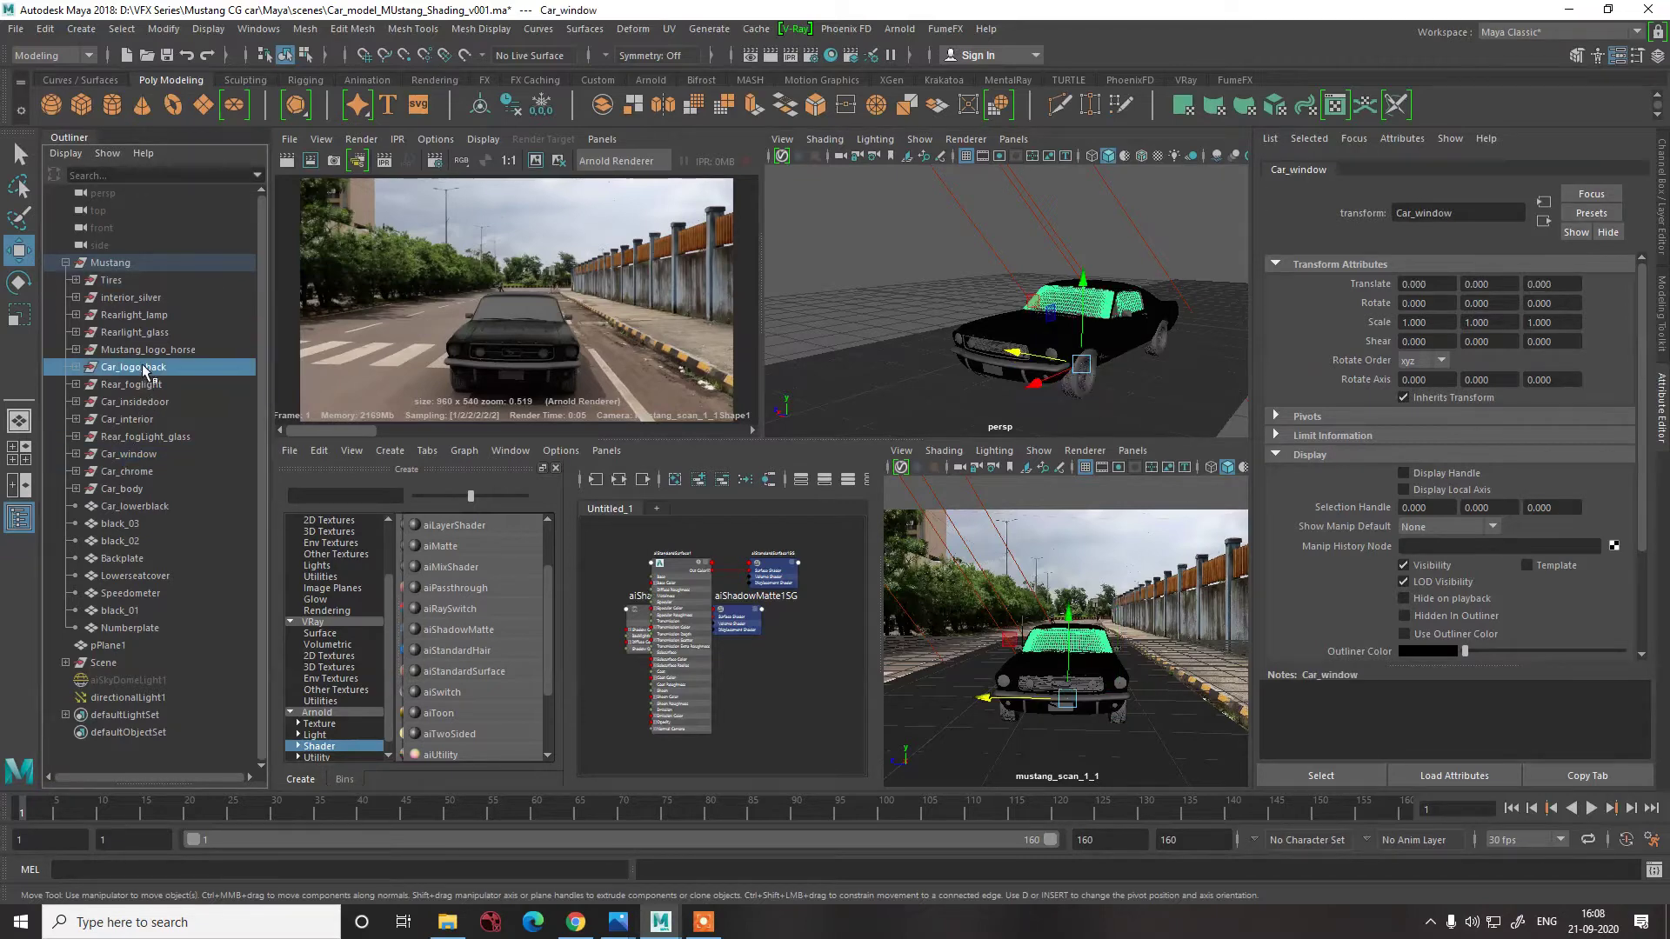
pyautogui.click(117, 277)
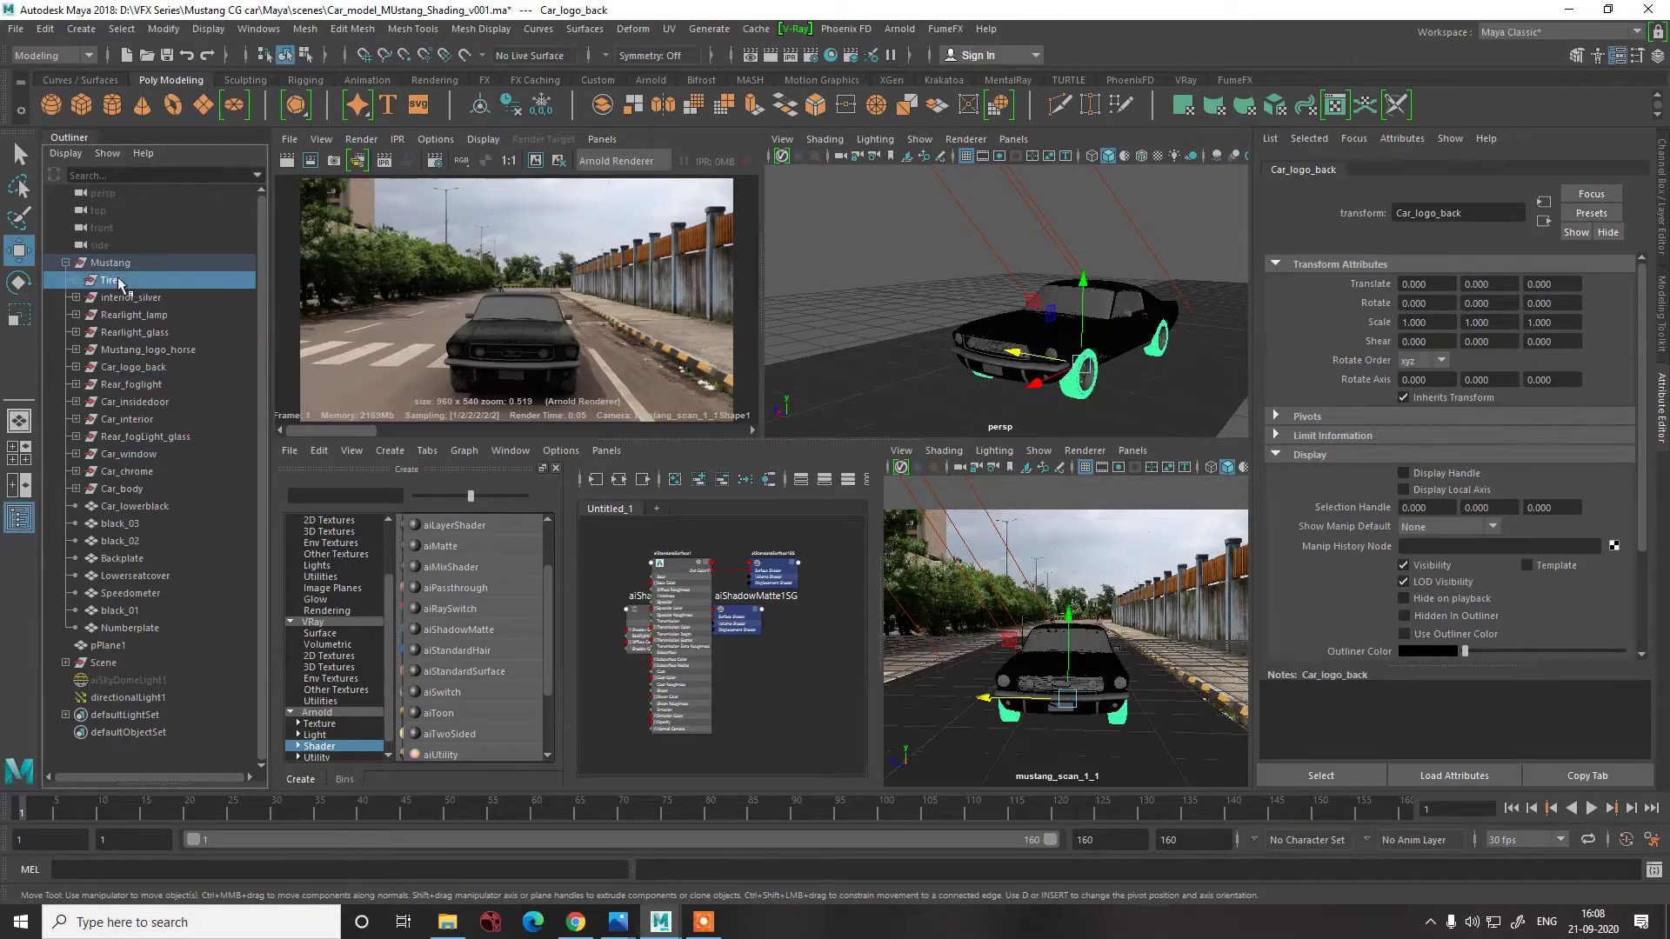
pyautogui.hotkey('alt', 'F8')
pyautogui.keyDown('alt'); pyautogui.moveTo(965, 374); pyautogui.dragTo(1026, 396); pyautogui.keyUp('alt')
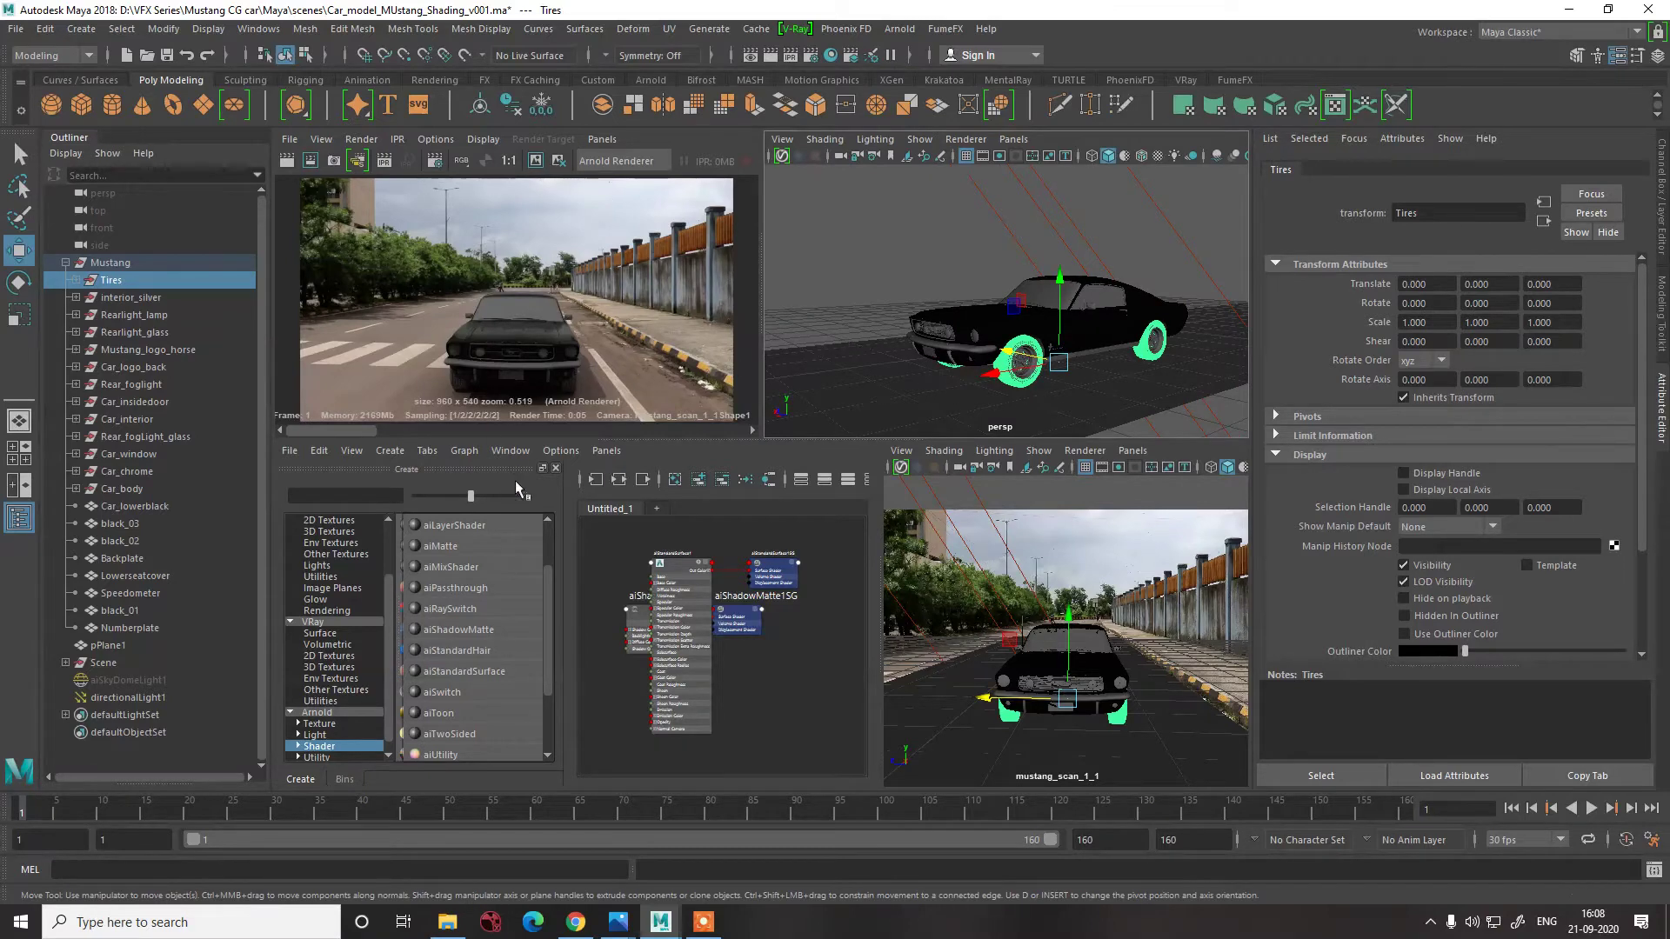
# - Rename the car body's aiStandardSurface1 material to a descriptive car material name and clear the selection
pyautogui.click(686, 577)
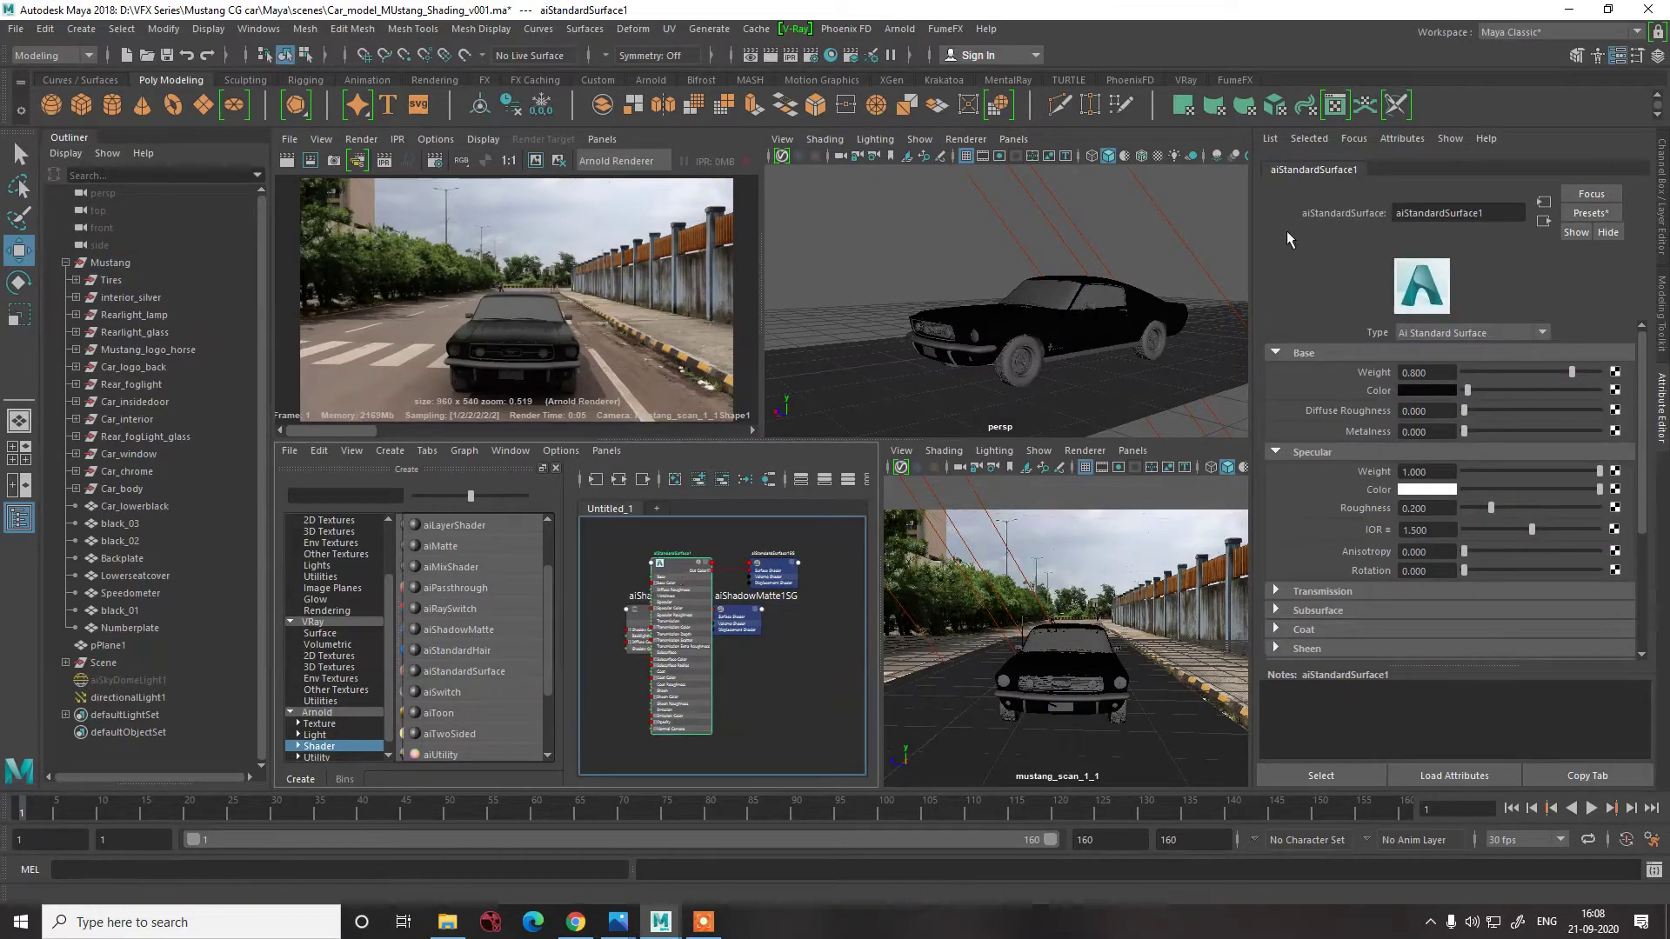
pyautogui.doubleClick(1479, 214)
pyautogui.write('Ca')
pyautogui.press('Return')
pyautogui.click(891, 265)
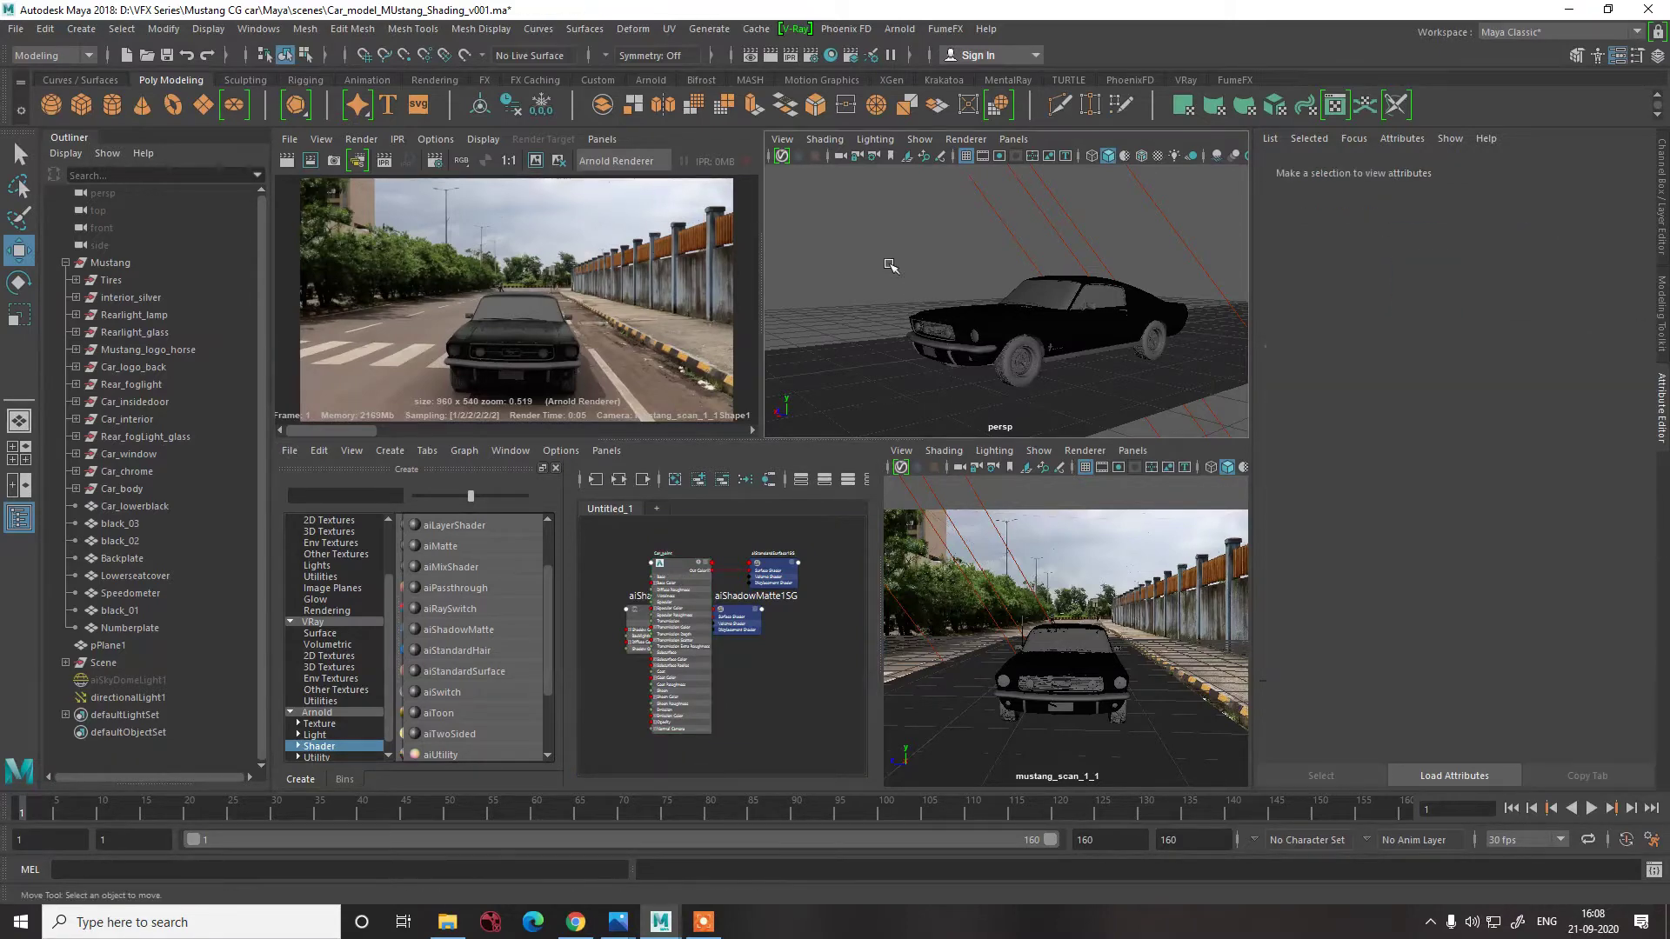
# - Assign a new aiStandardSurface material to the Tires group
pyautogui.click(1044, 352)
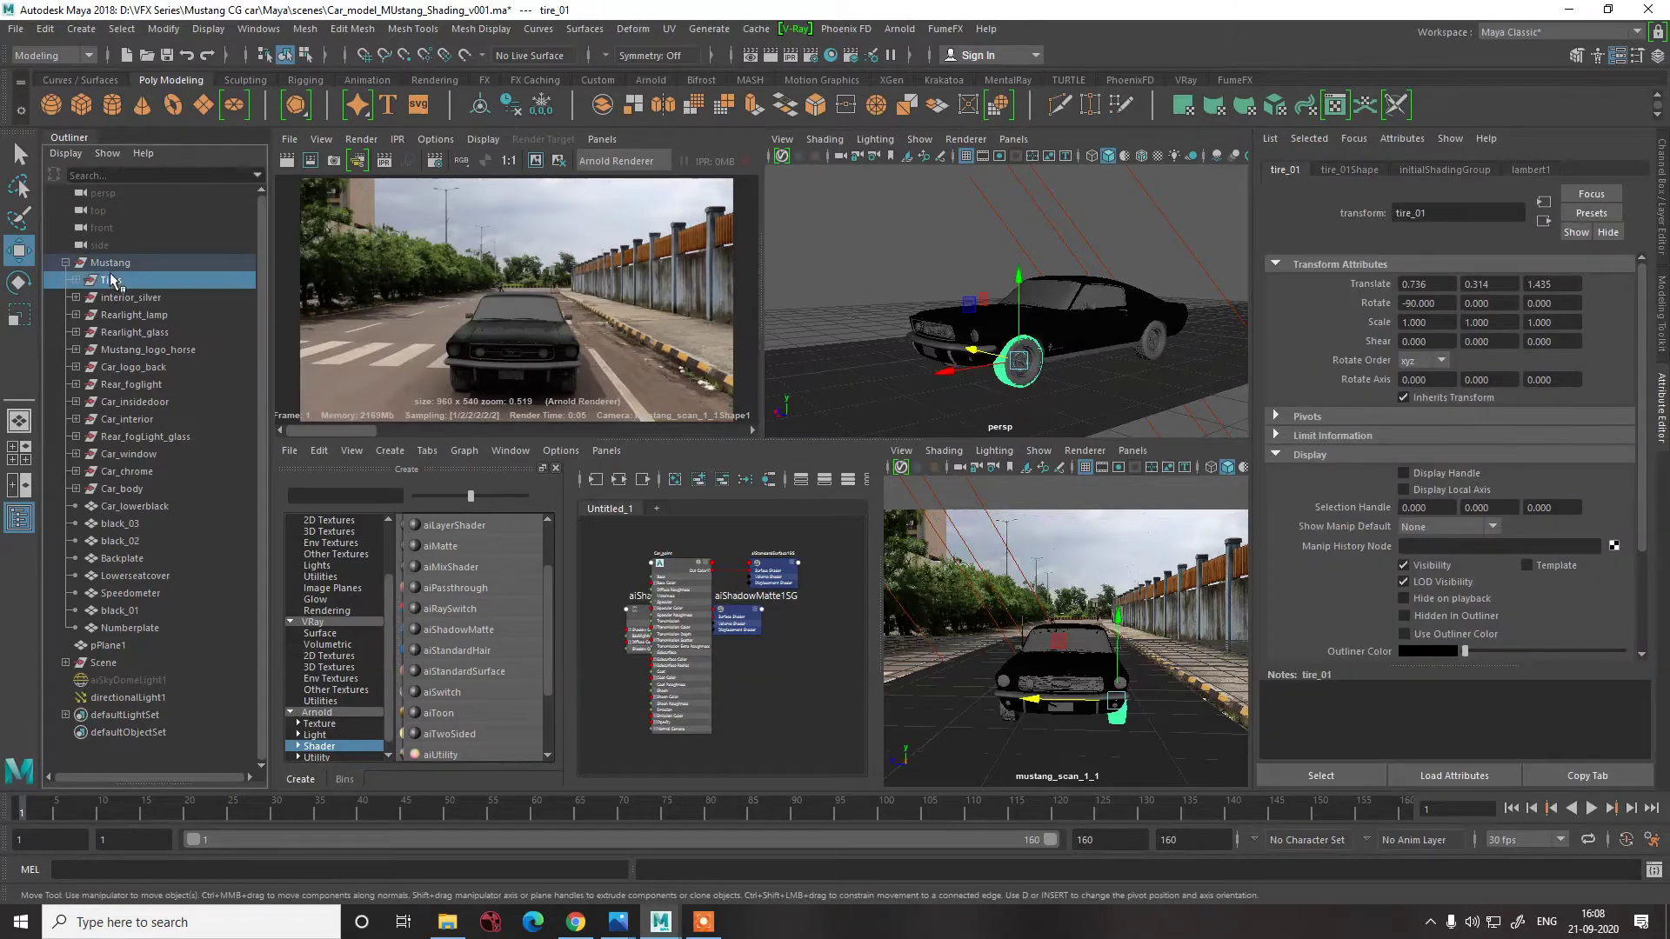
pyautogui.click(112, 280)
pyautogui.moveTo(1002, 365); pyautogui.dragTo(1014, 811, button='right')
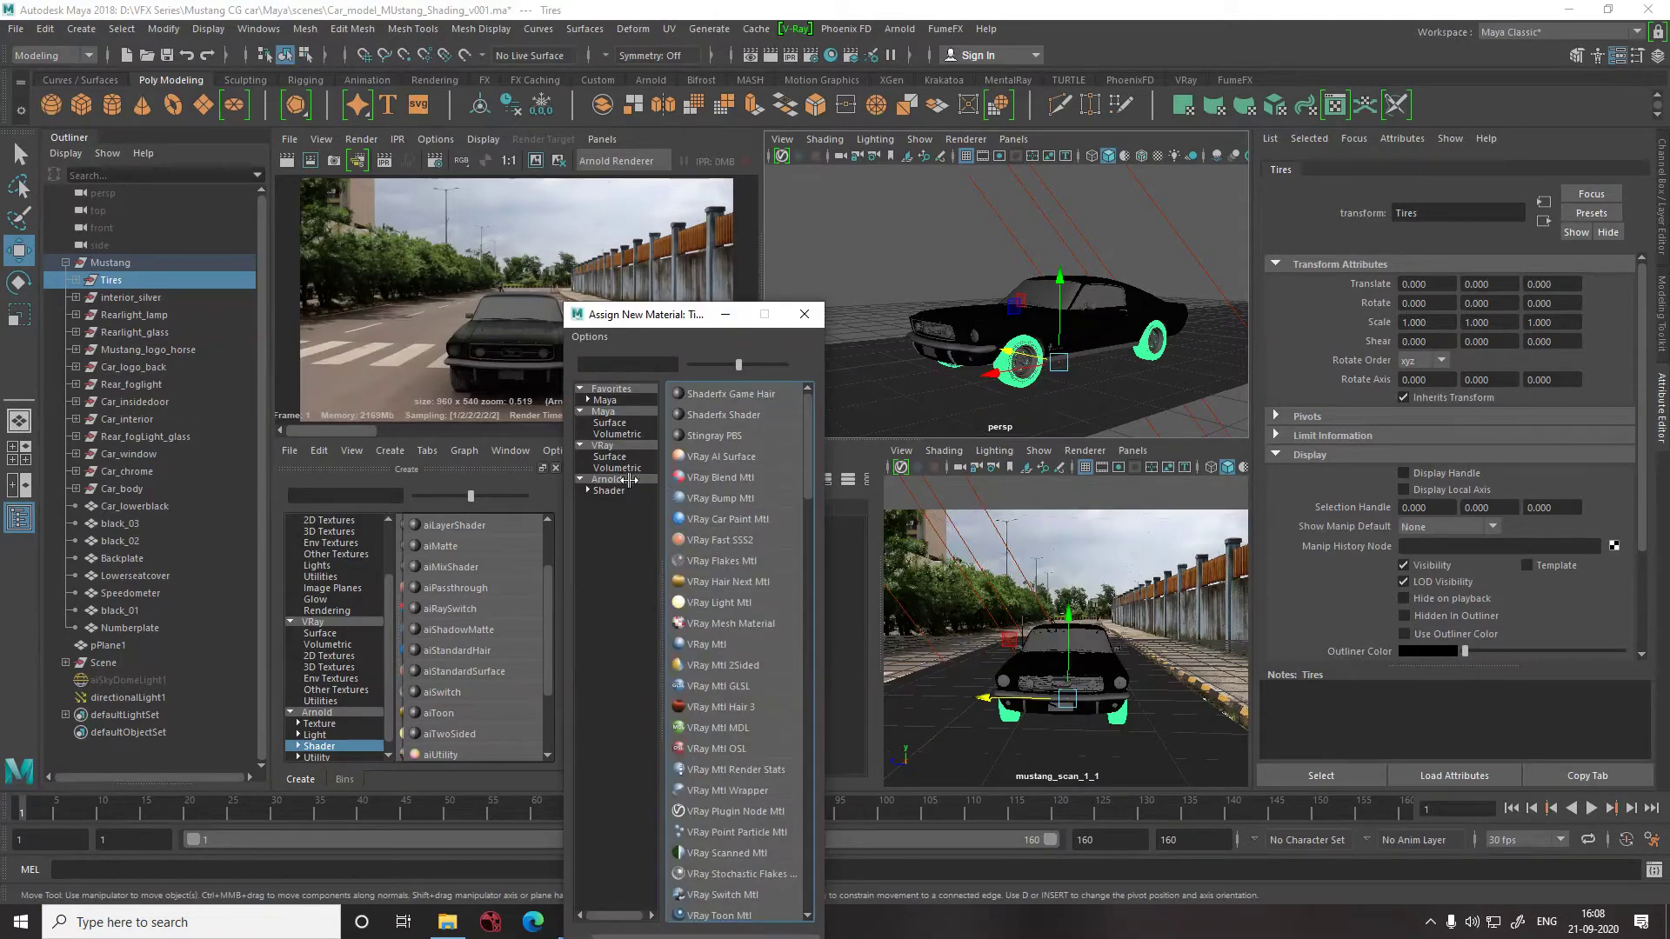
pyautogui.click(616, 491)
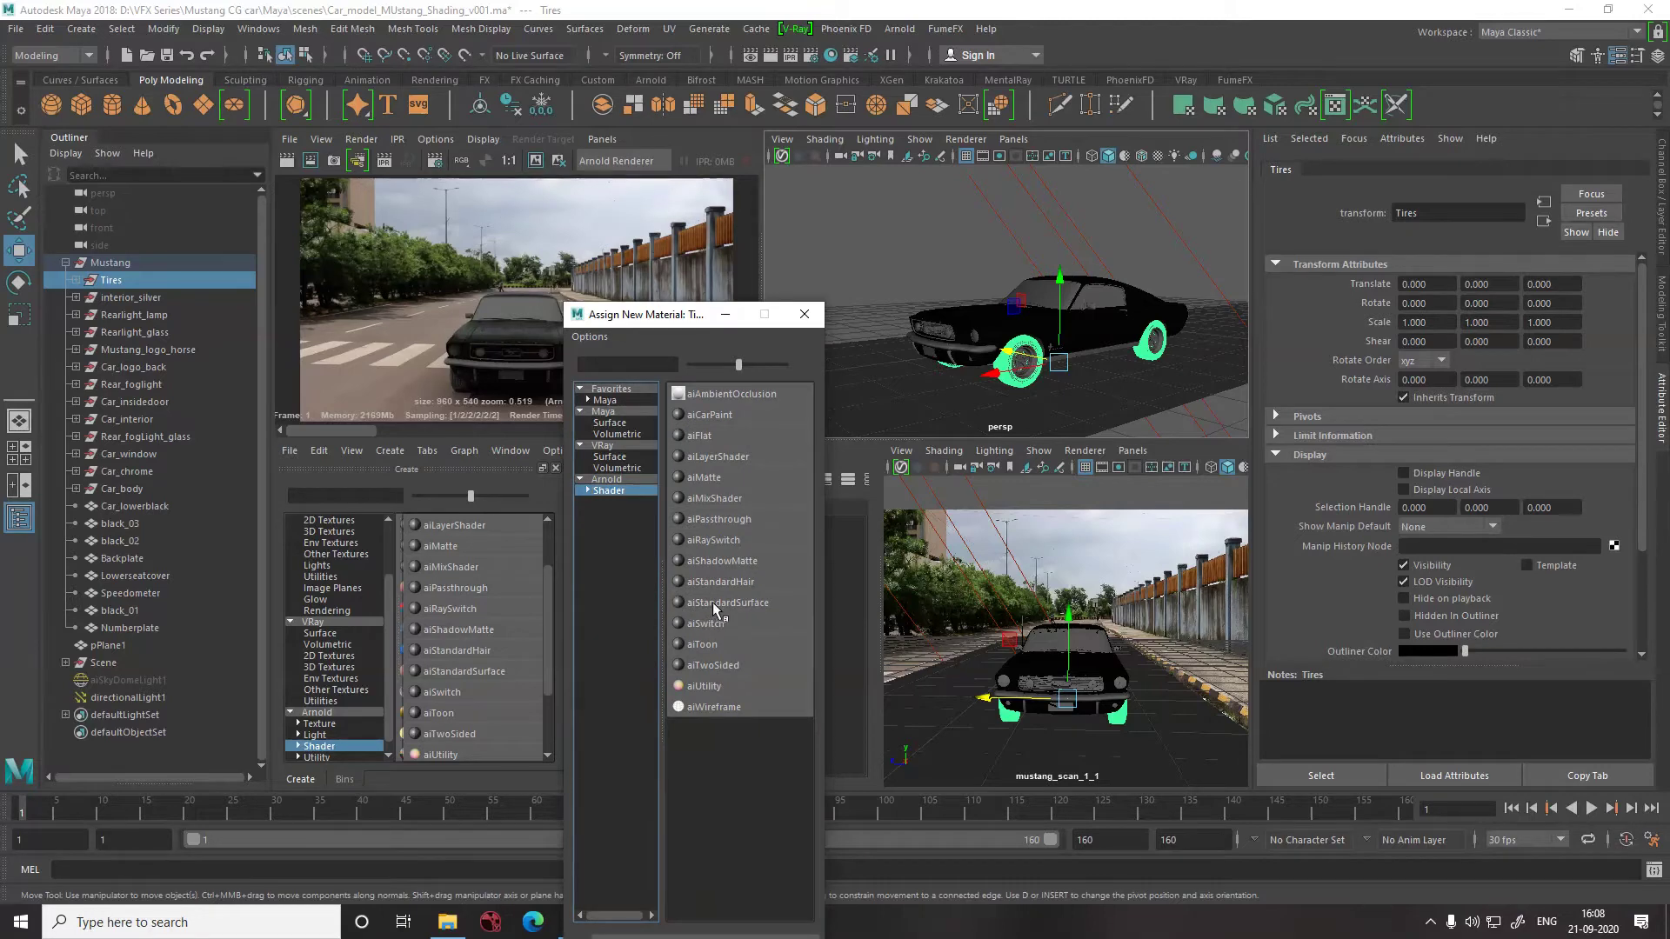
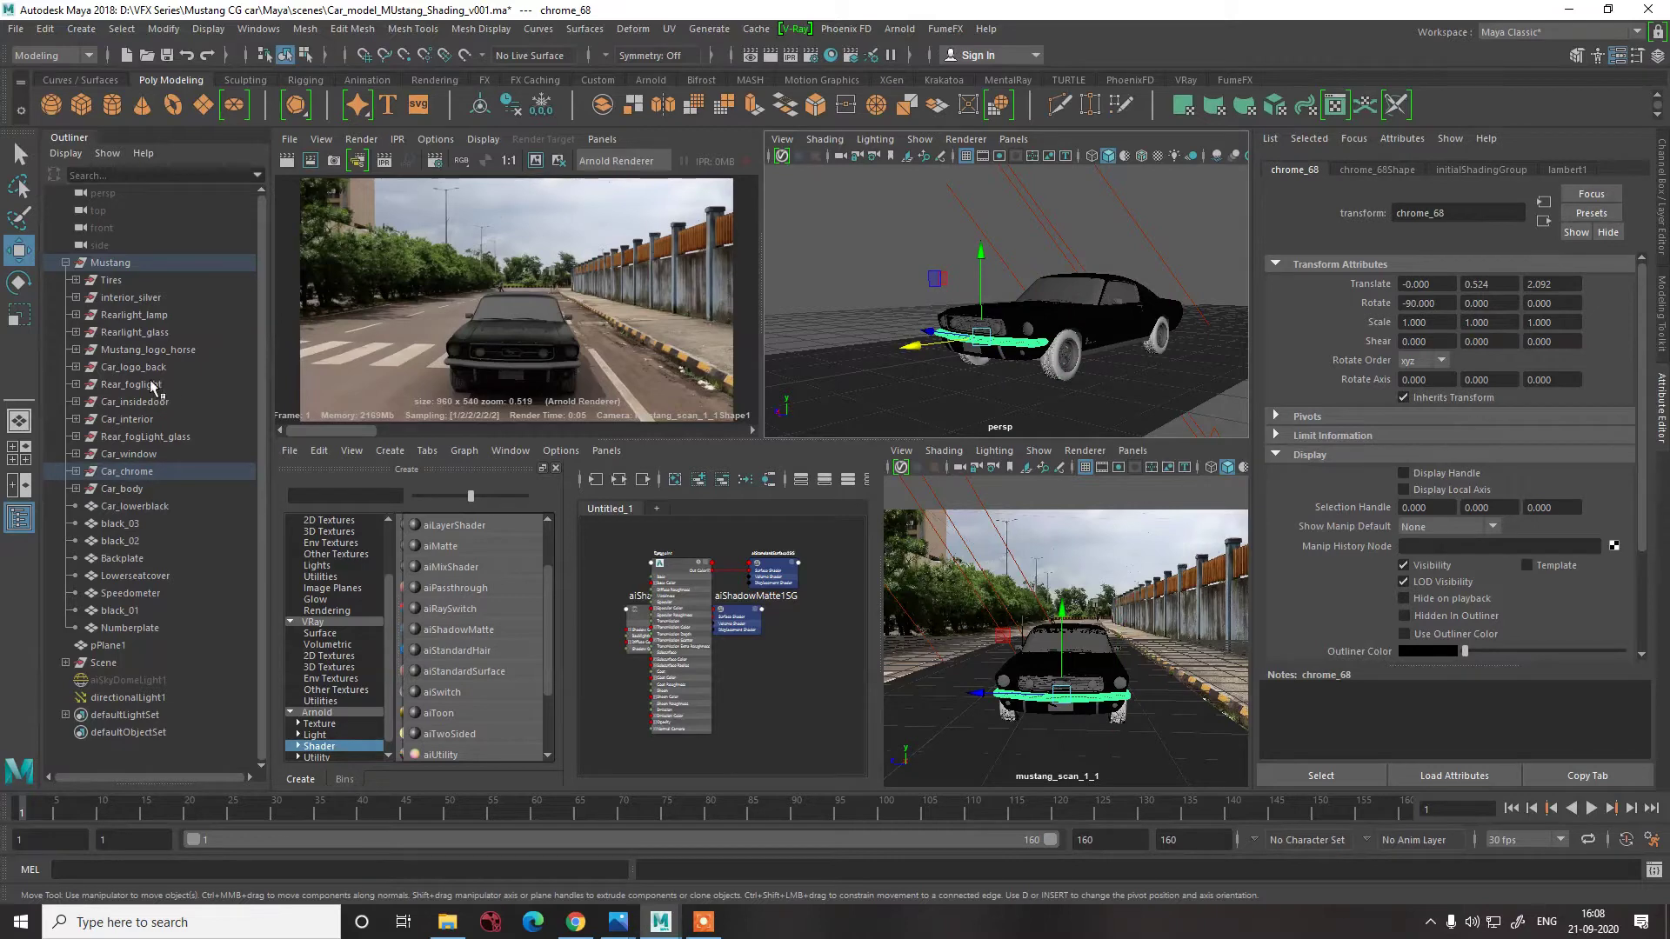
# - Assign a new aiStandardSurface material to the Car_chrome group
pyautogui.click(129, 478)
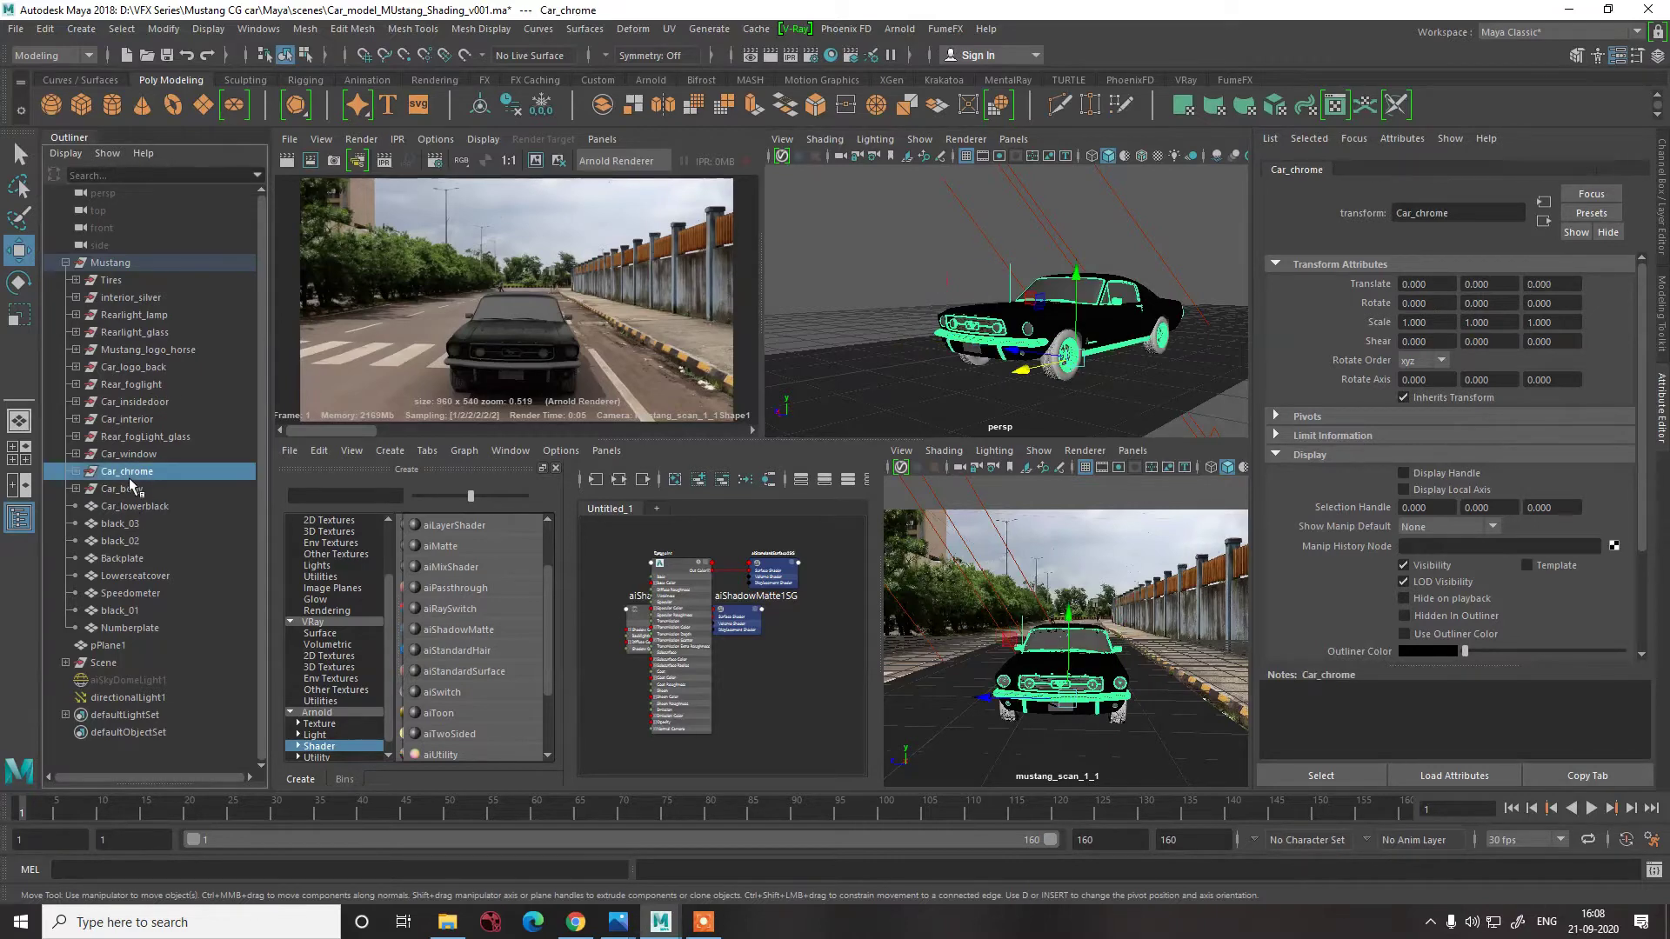
pyautogui.keyDown('alt'); pyautogui.moveTo(932, 374); pyautogui.dragTo(1188, 371); pyautogui.keyUp('alt')
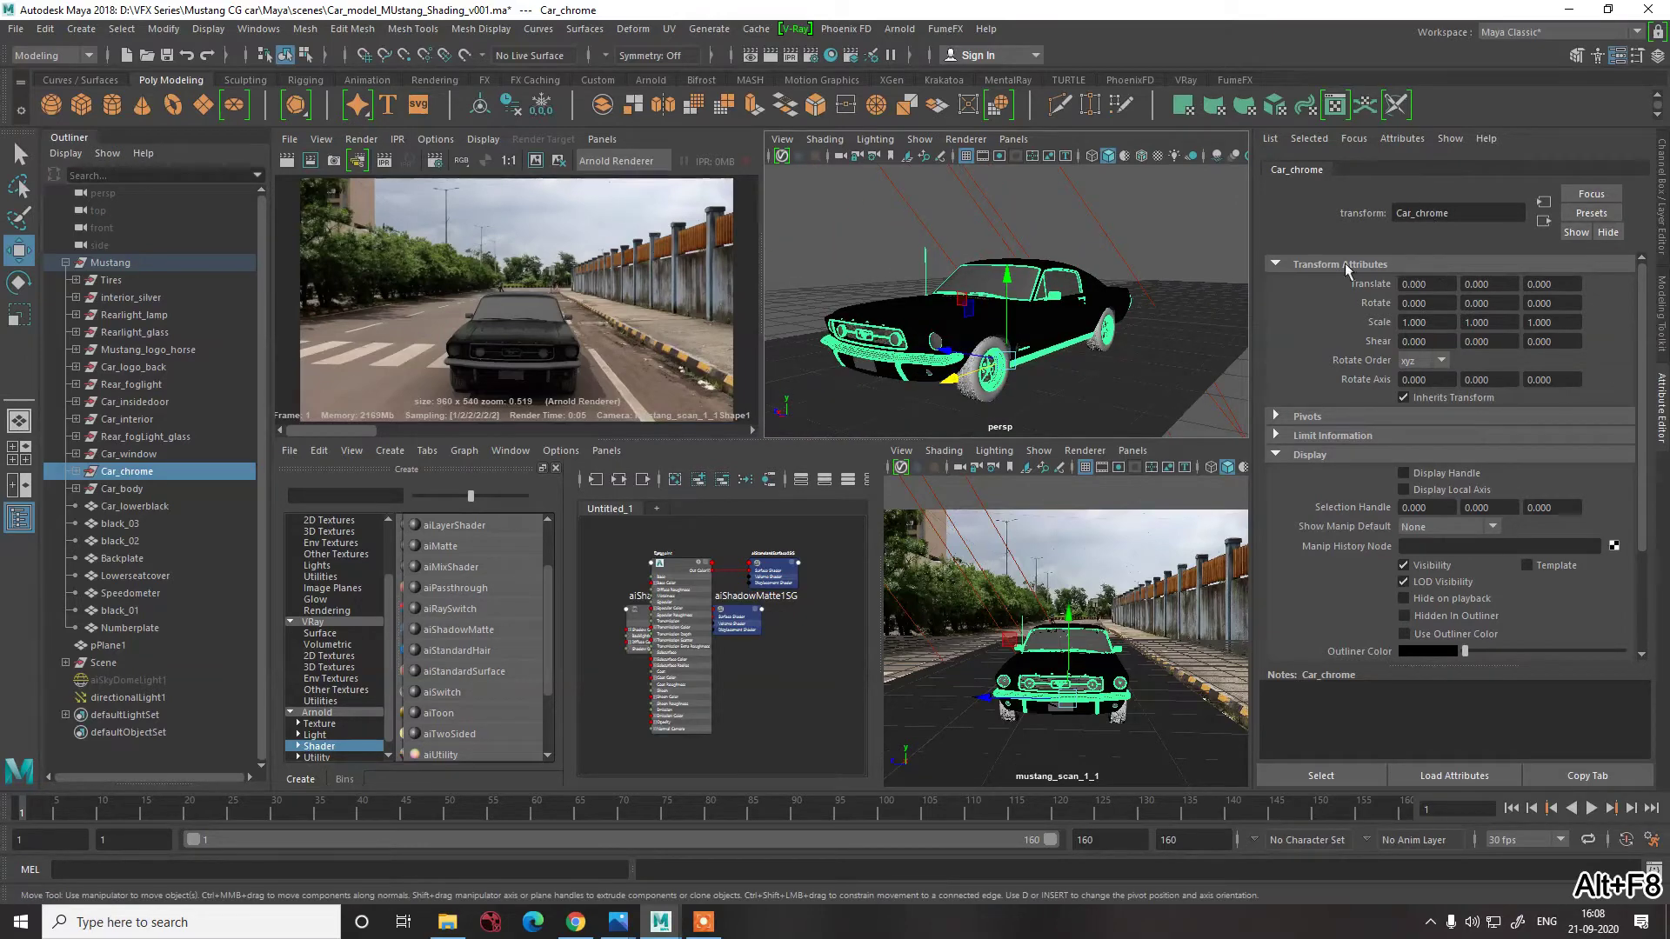
pyautogui.rightClick(918, 364)
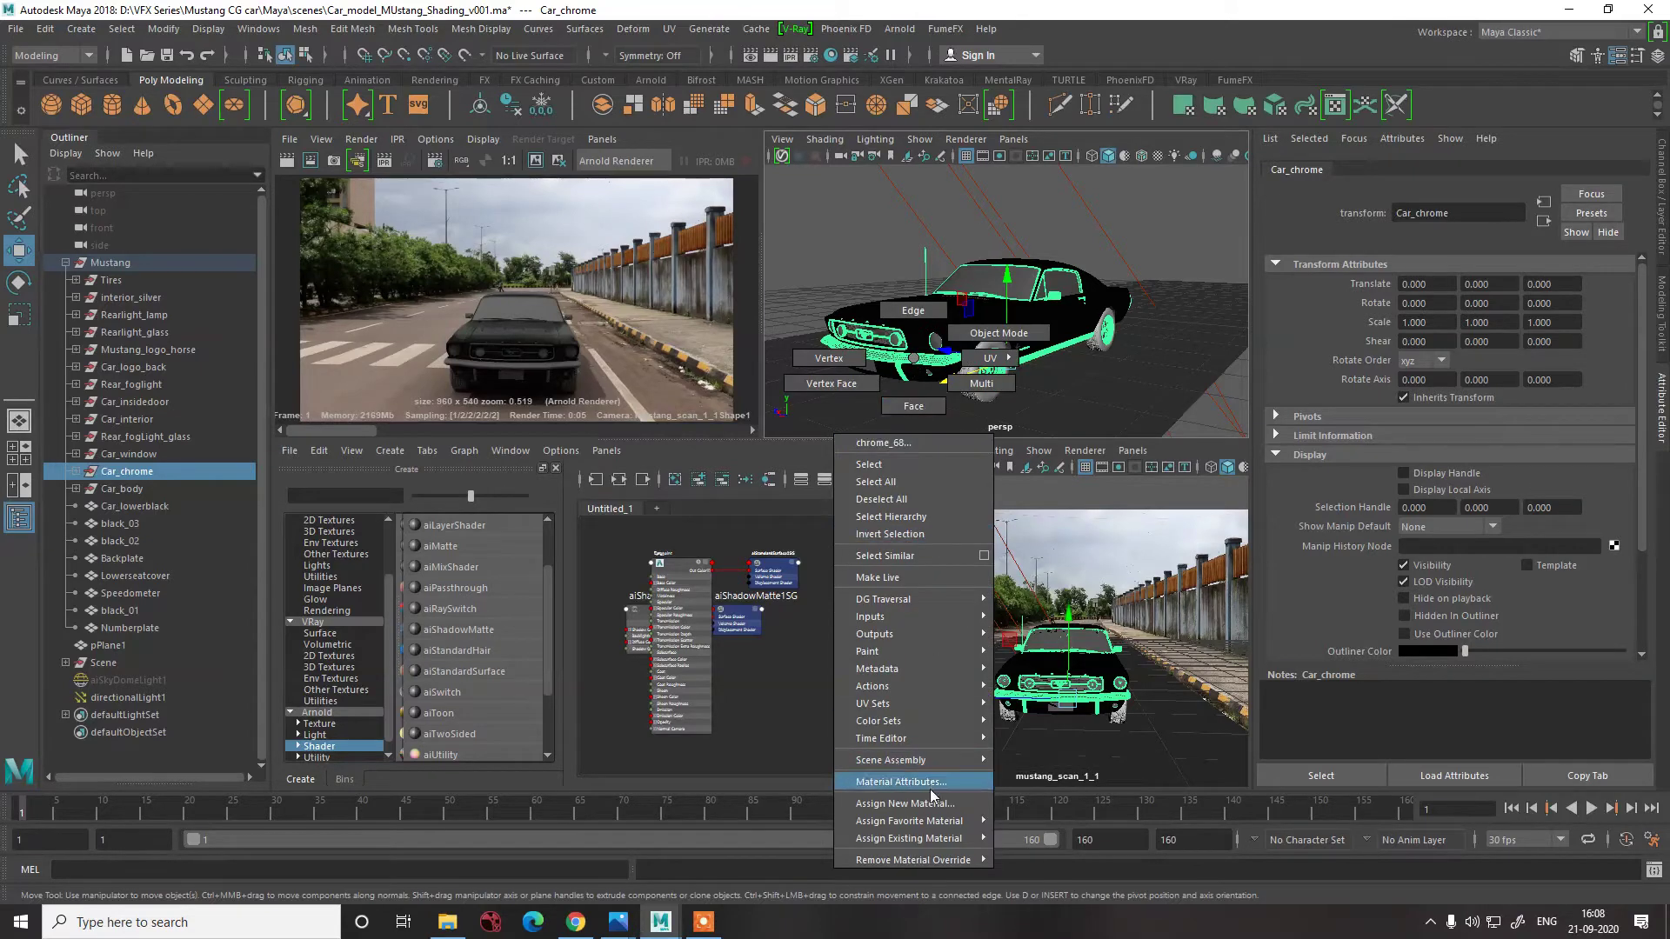
pyautogui.moveTo(929, 819)
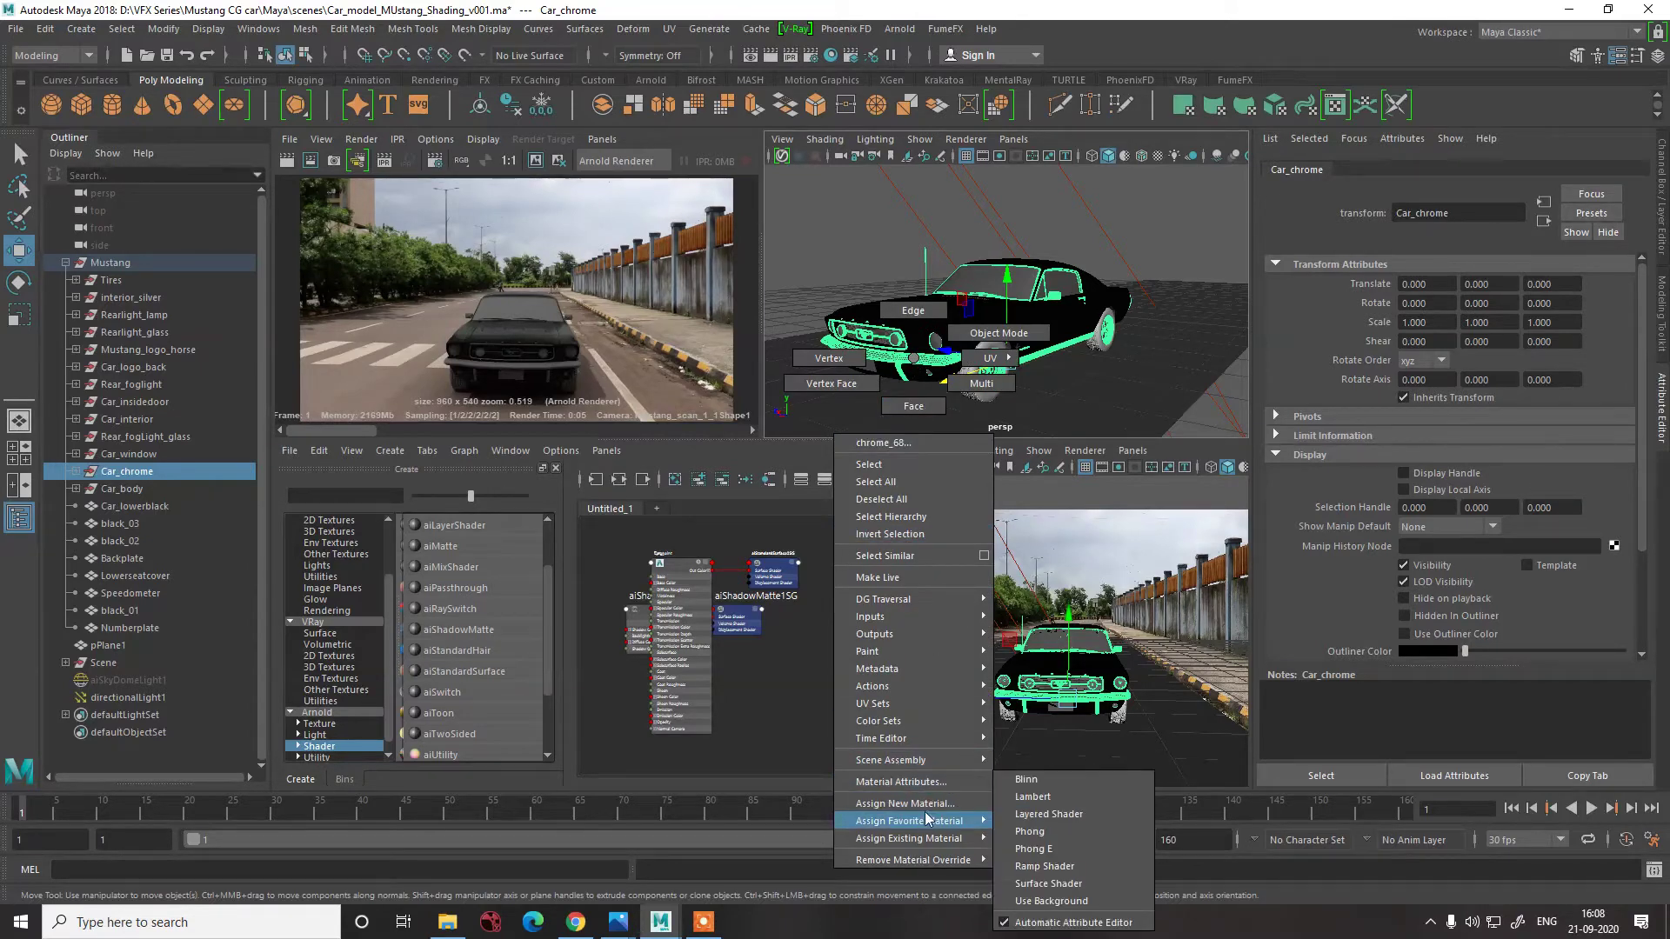
pyautogui.click(925, 806)
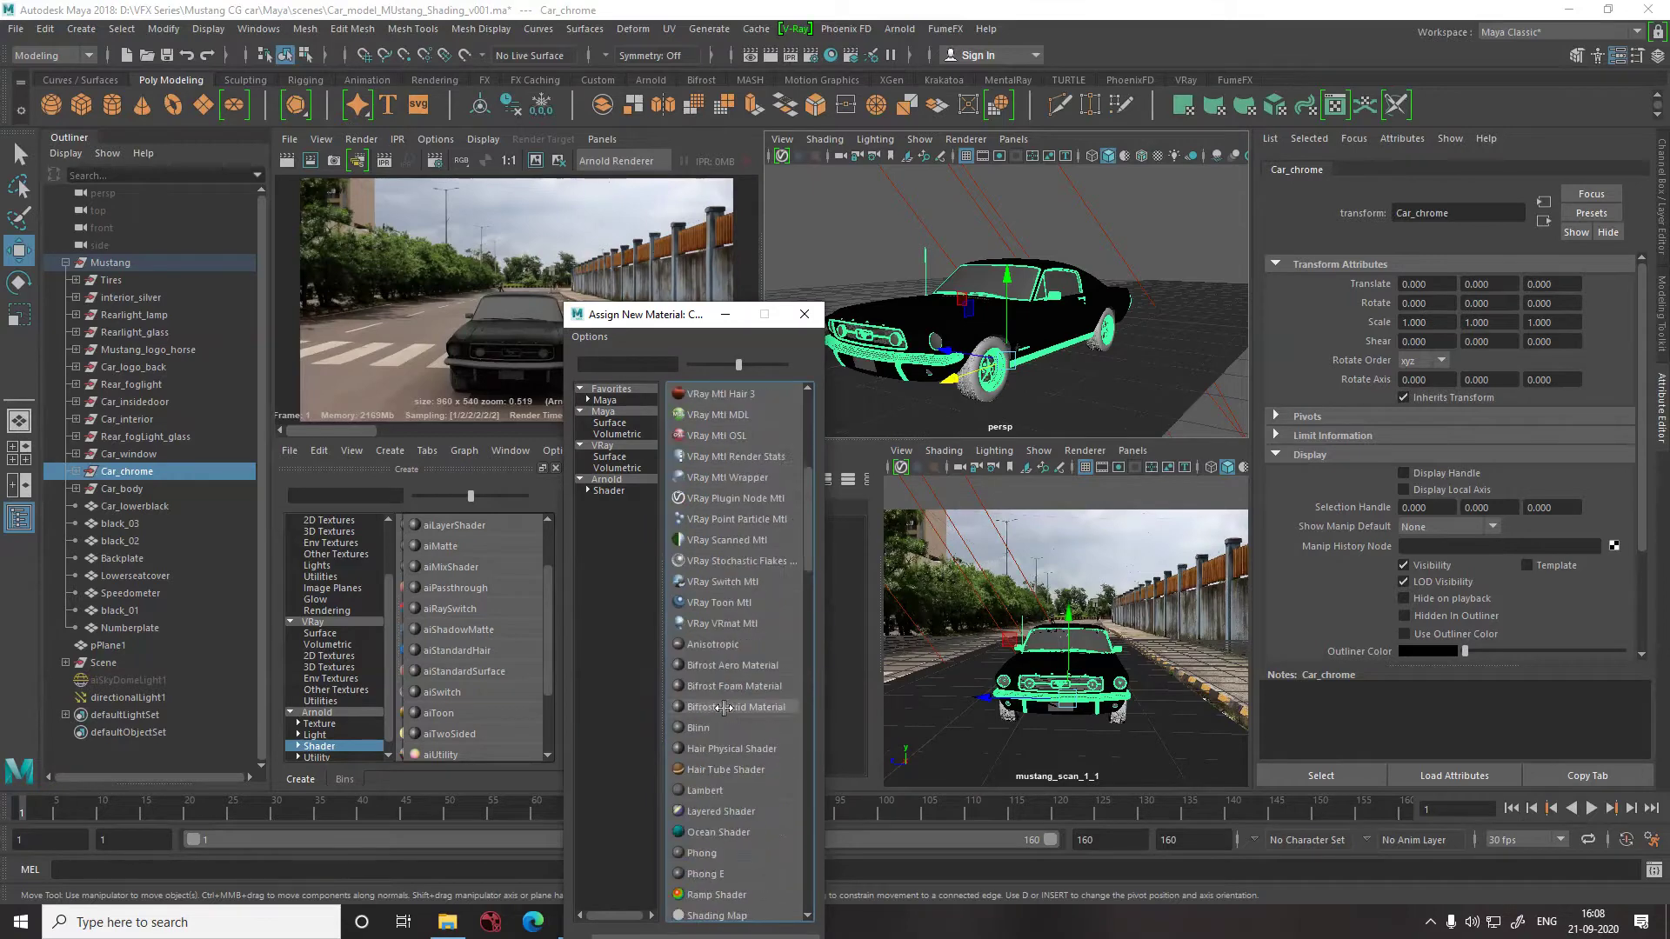
pyautogui.click(607, 491)
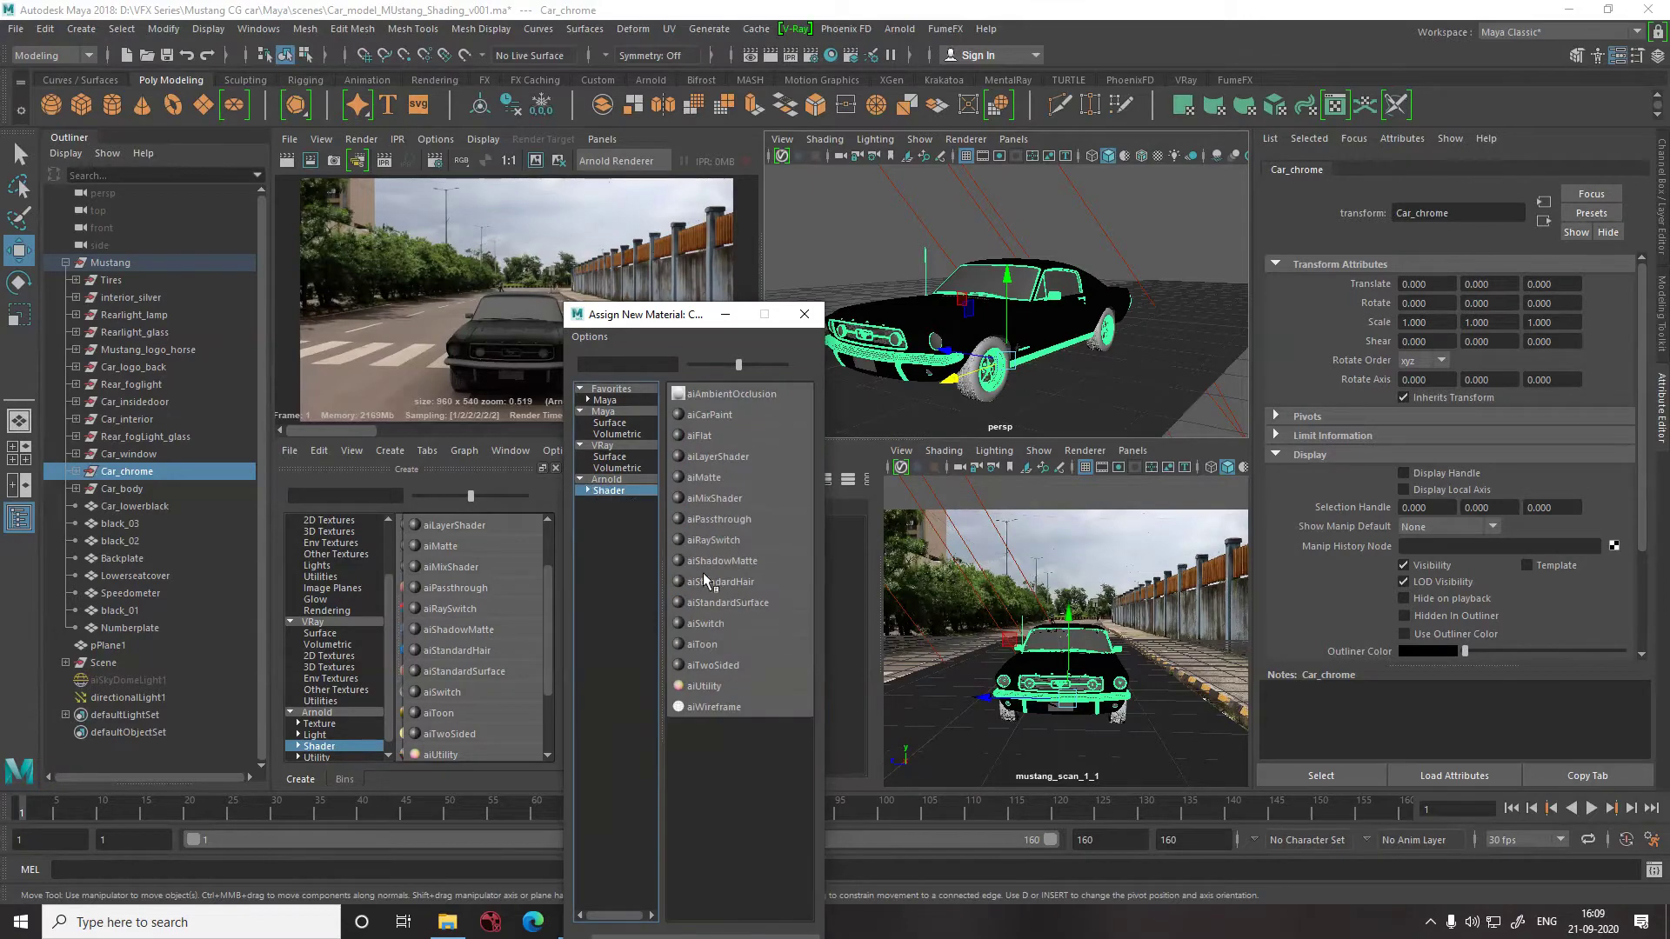
pyautogui.click(708, 601)
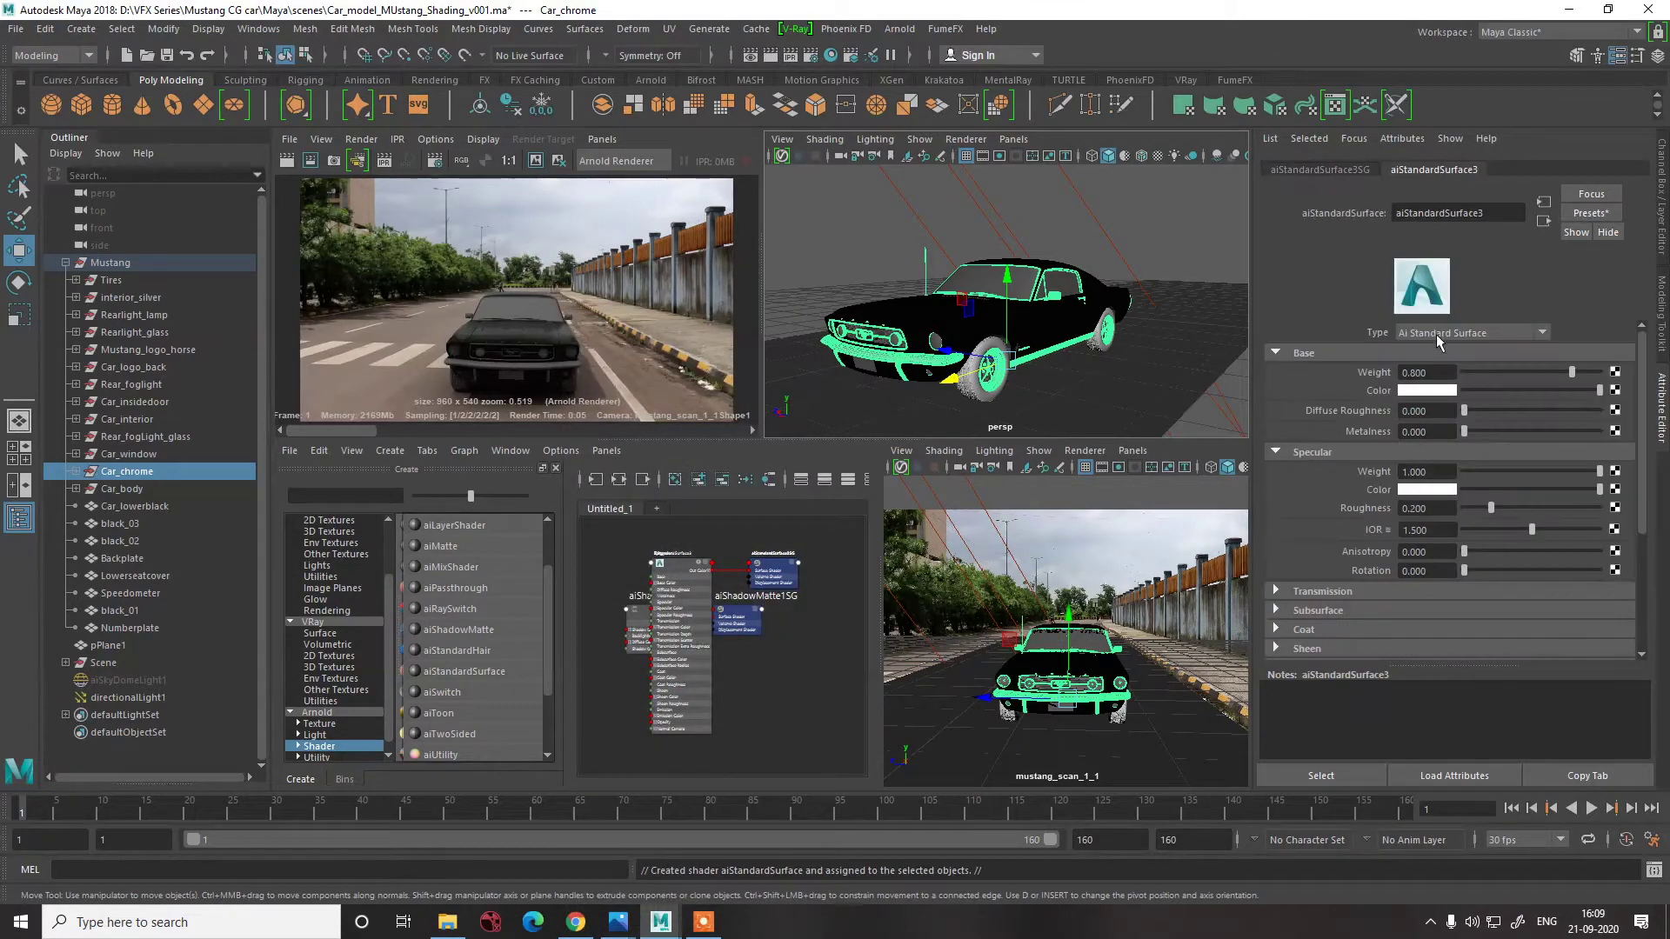
# - Rename the chrome material Car_chrome1, set its metalness to 1 and clear the selection
pyautogui.doubleClick(1484, 211)
pyautogui.write('C')
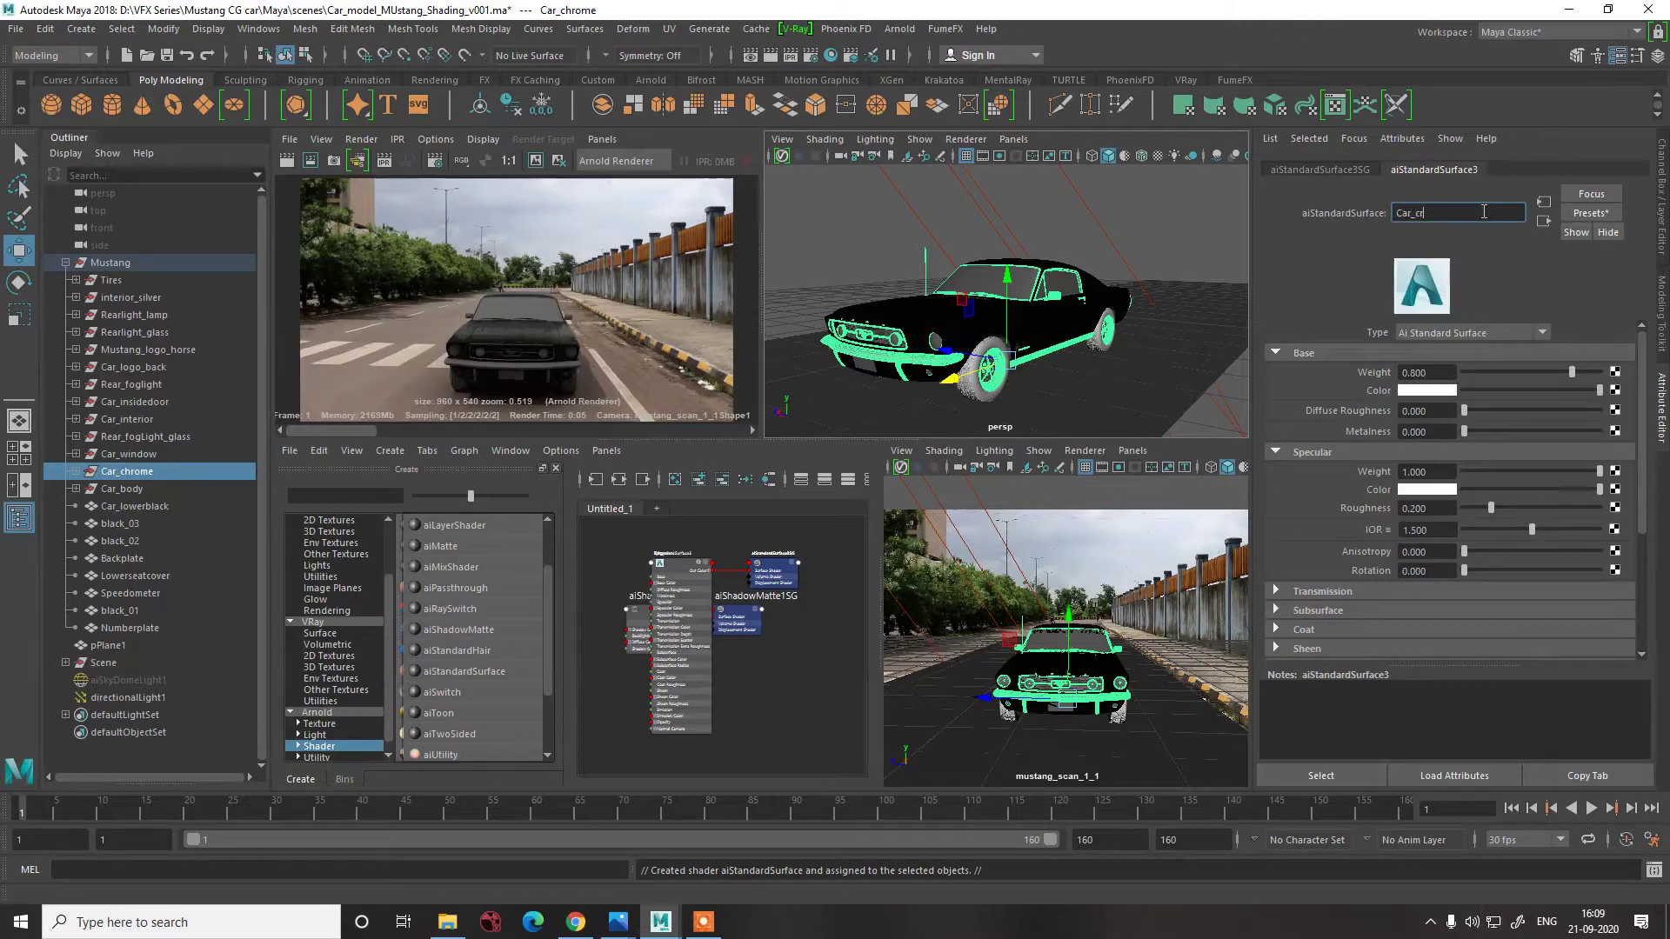
pyautogui.write('ar_chrome1')
pyautogui.press('Return')
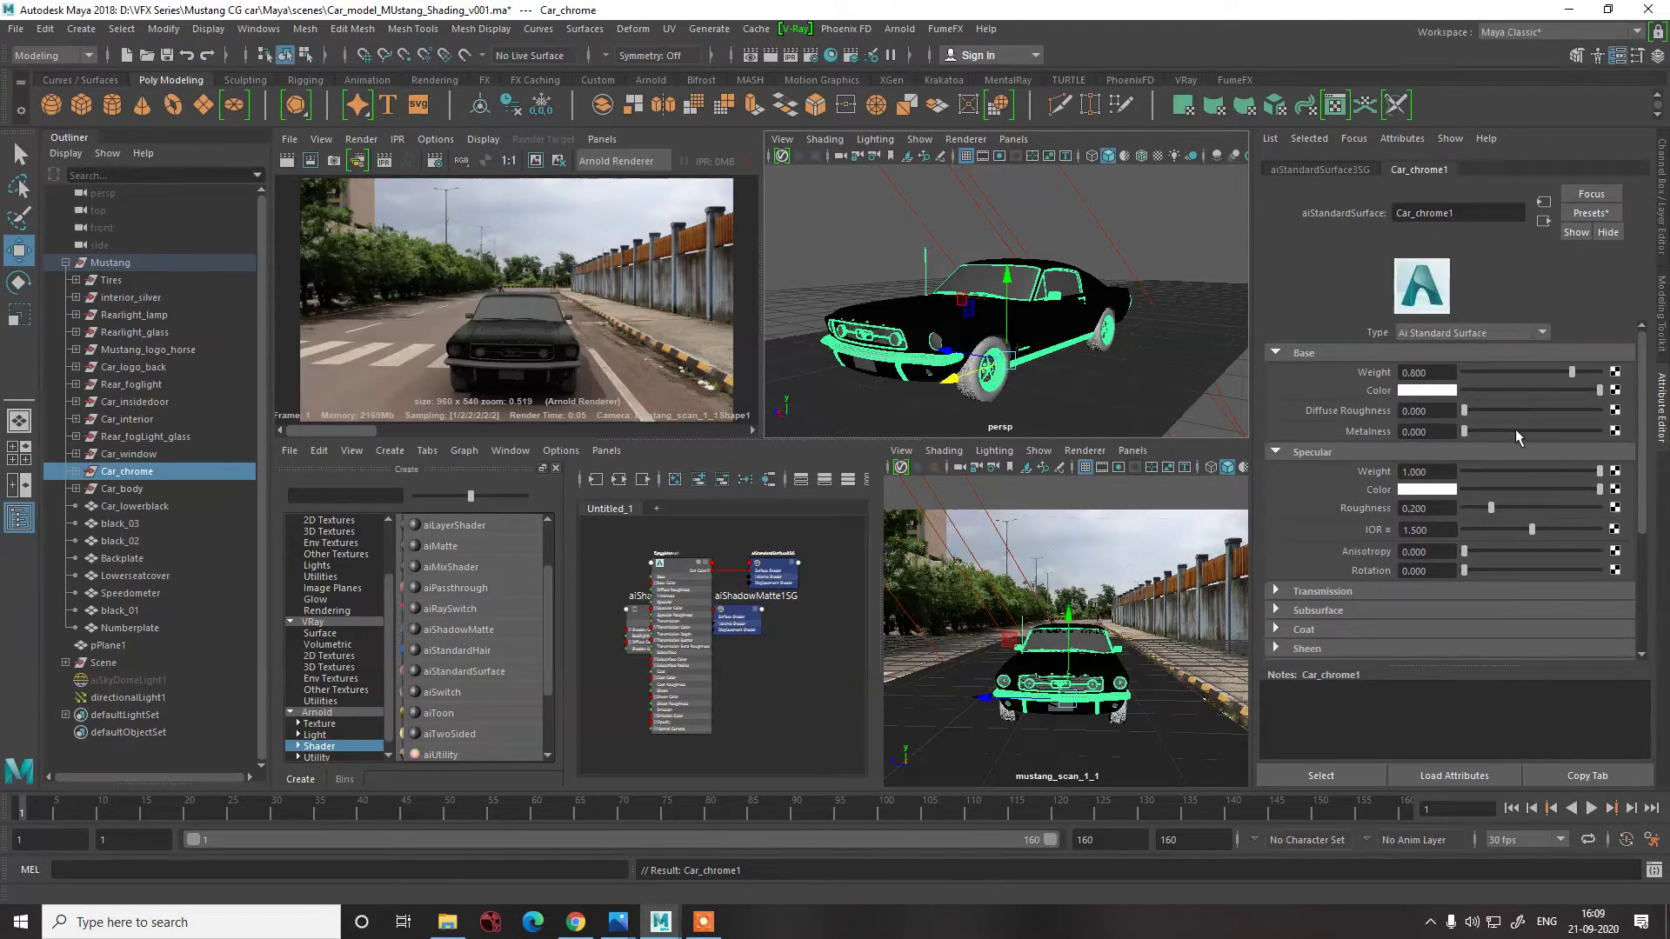
pyautogui.moveTo(1516, 430); pyautogui.dragTo(1669, 435)
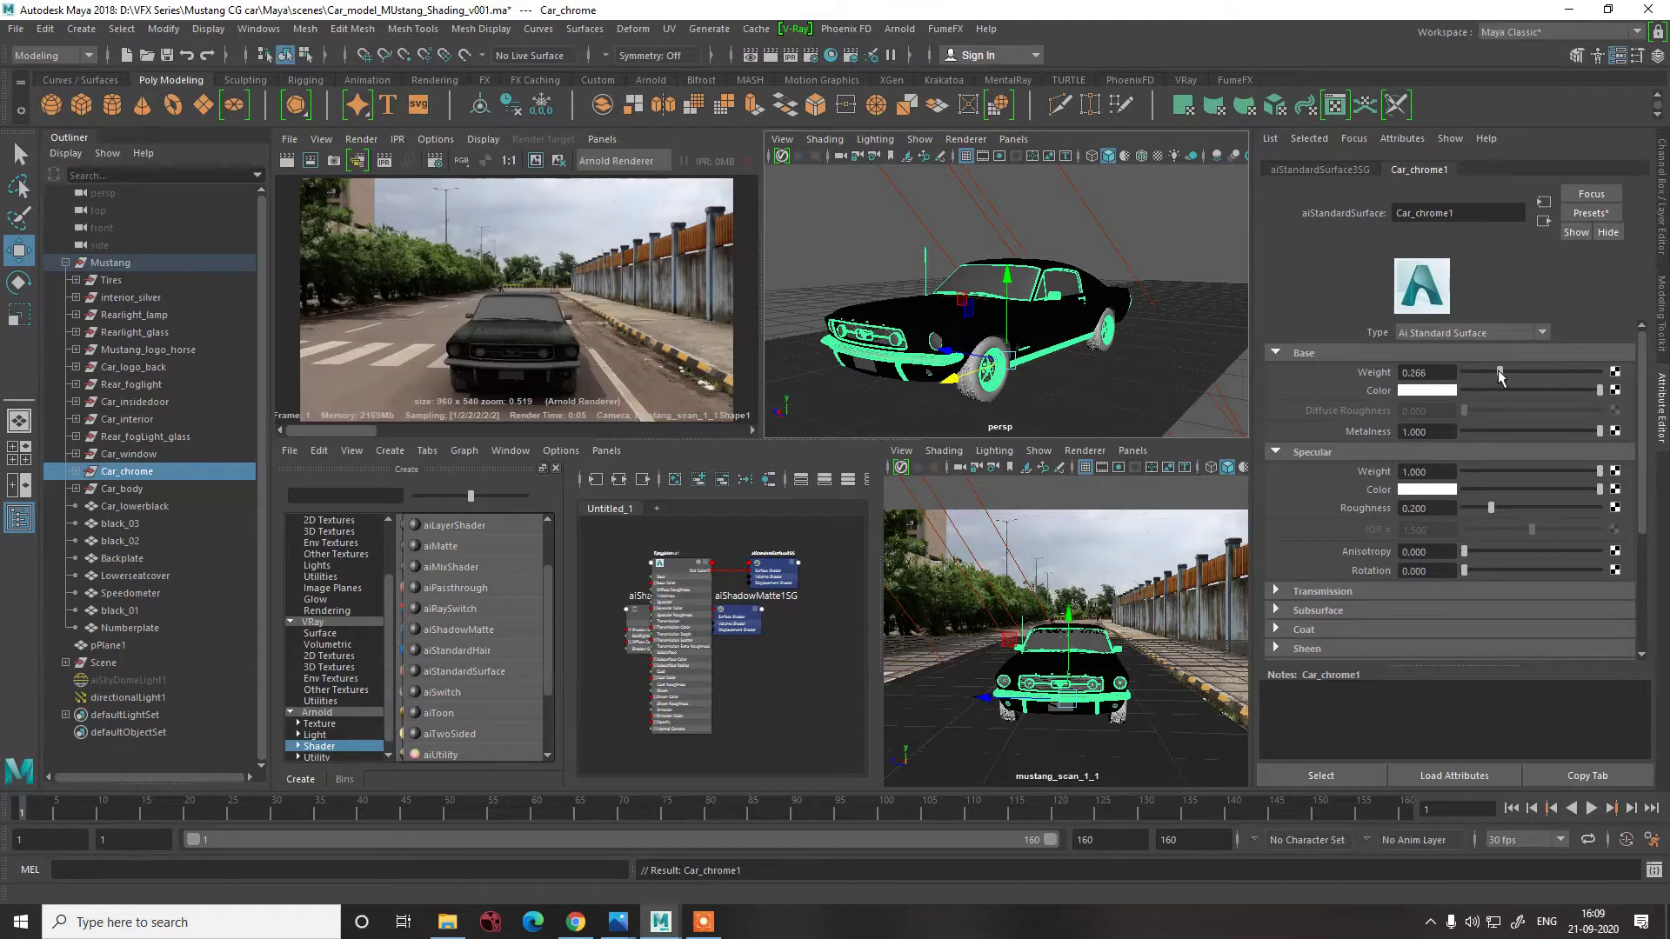
pyautogui.click(1237, 234)
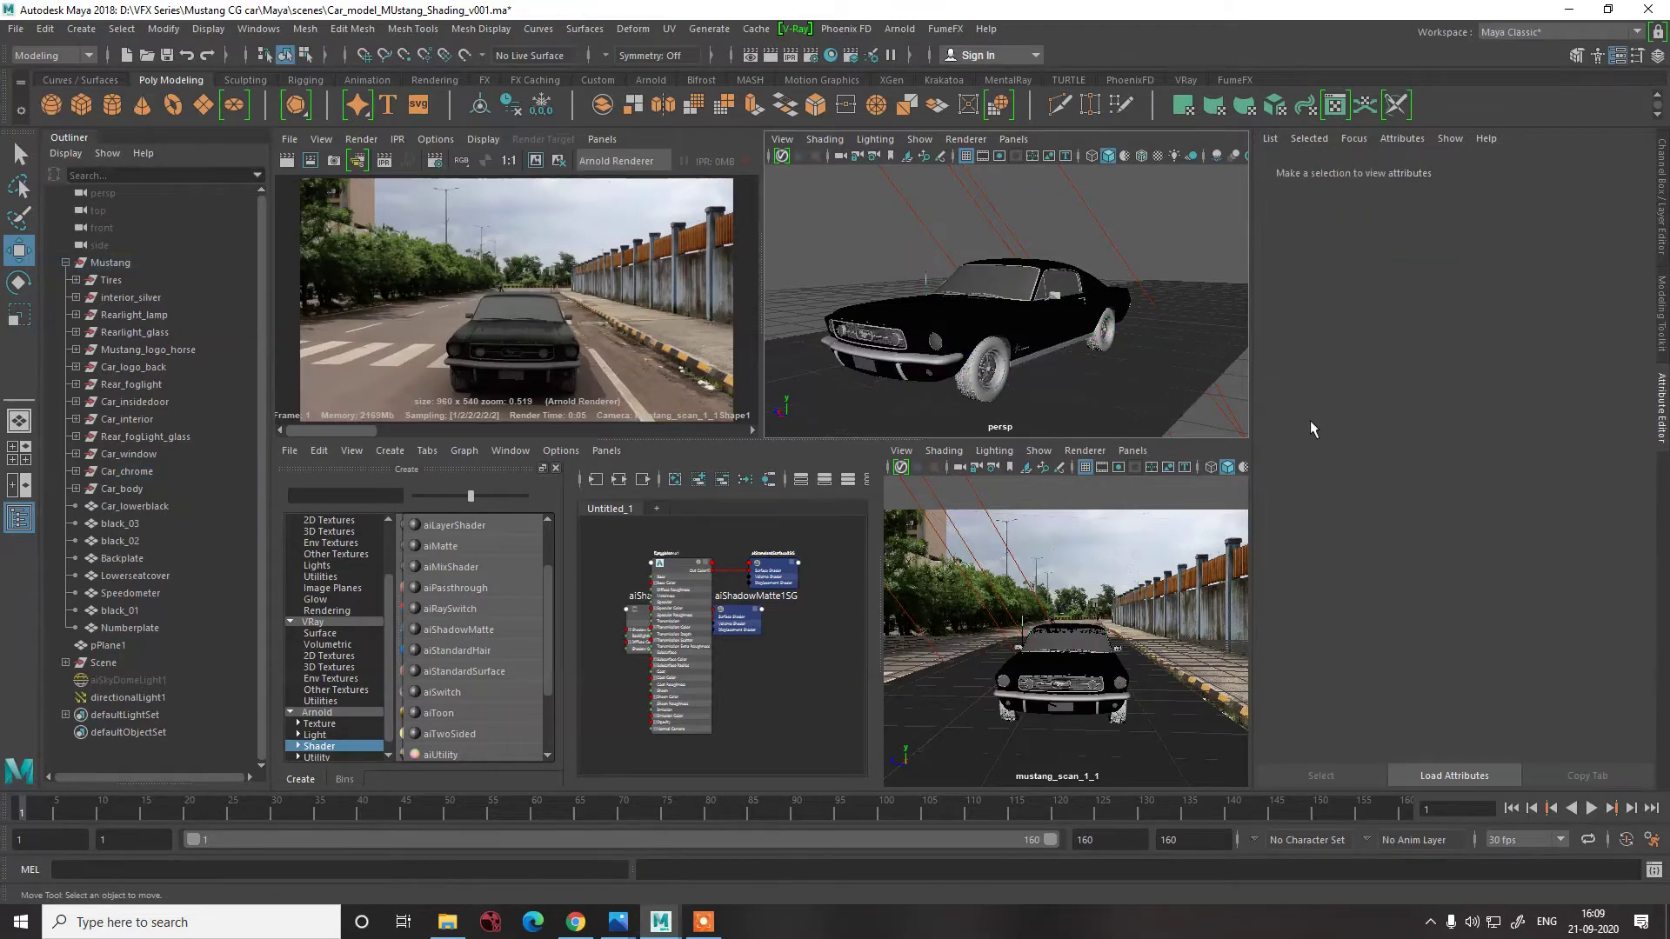
# - Locate the windshield's group, Car_window, and assign a new aiStandardSurface material to it
pyautogui.click(936, 365)
pyautogui.click(896, 254)
pyautogui.keyDown('alt'); pyautogui.moveTo(953, 287); pyautogui.dragTo(1044, 300); pyautogui.keyUp('alt')
pyautogui.click(1035, 291)
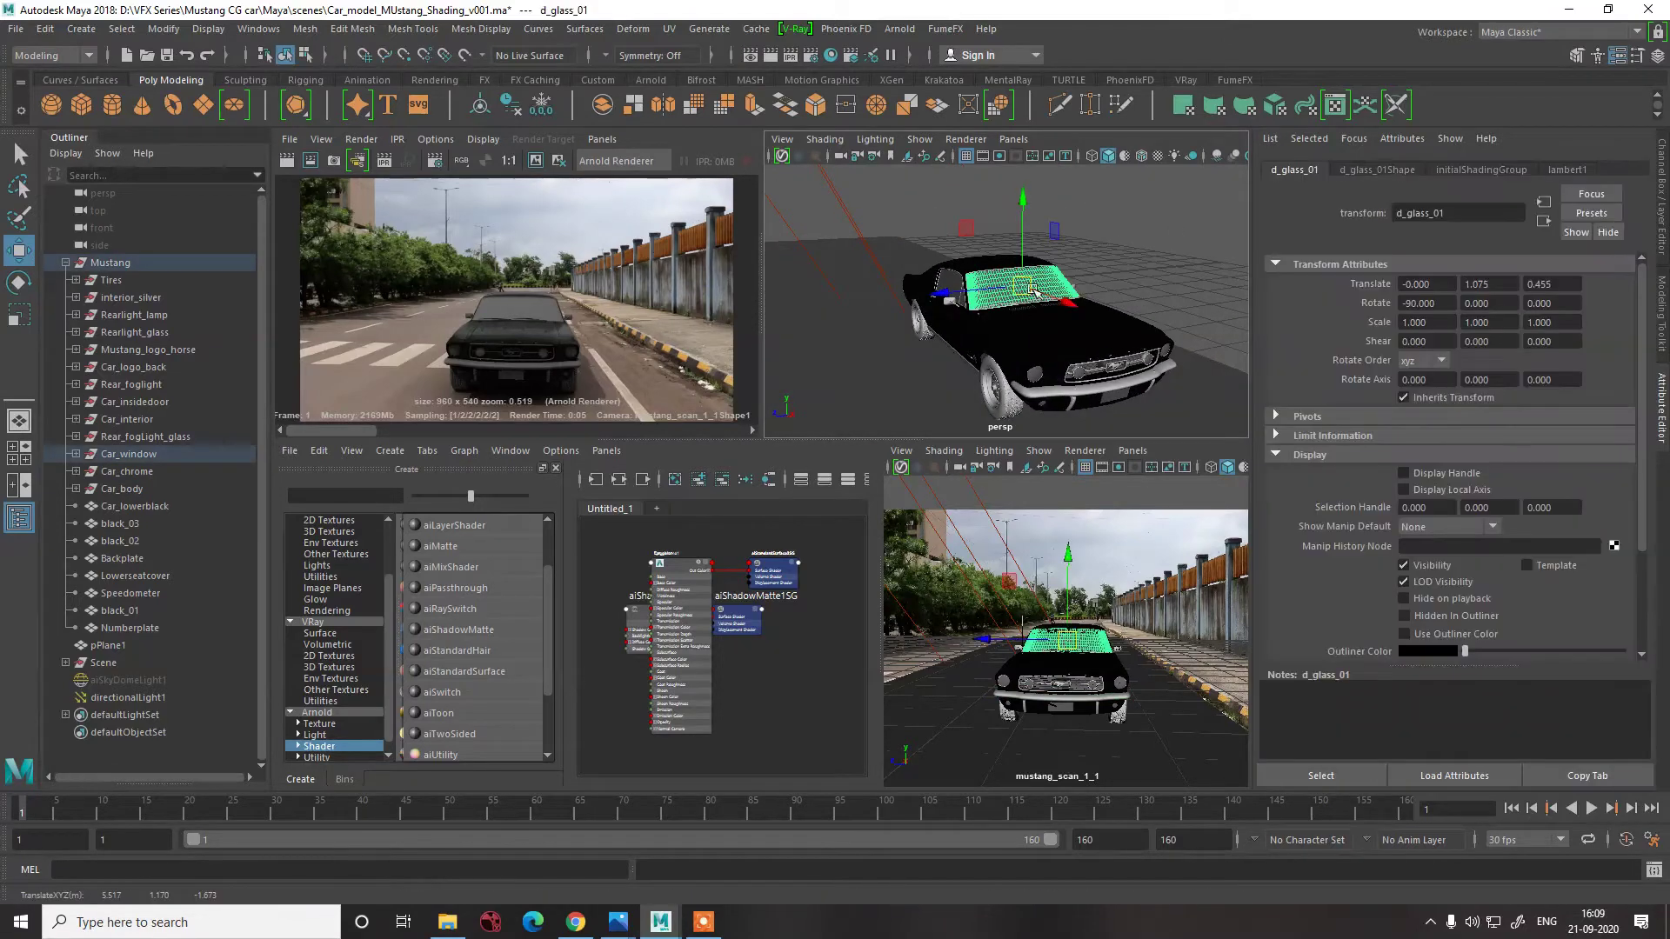
pyautogui.keyDown('alt'); pyautogui.moveTo(1131, 261); pyautogui.dragTo(1007, 260); pyautogui.keyUp('alt')
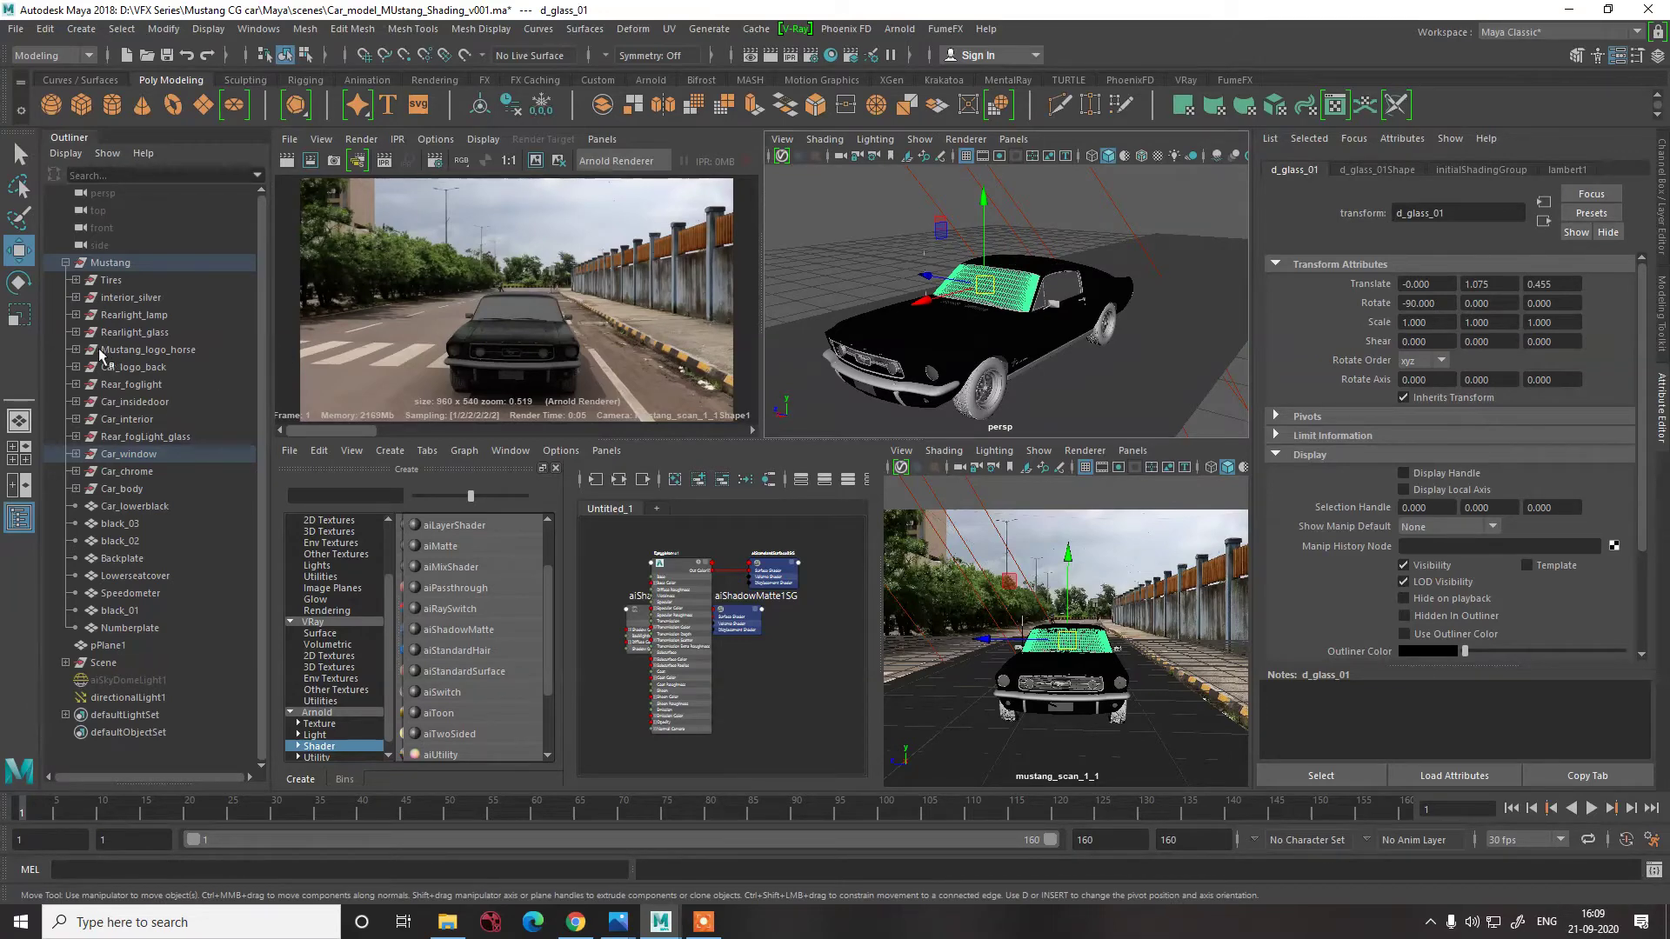
pyautogui.moveTo(99, 348); pyautogui.dragTo(159, 386, button='middle')
pyautogui.click(130, 454)
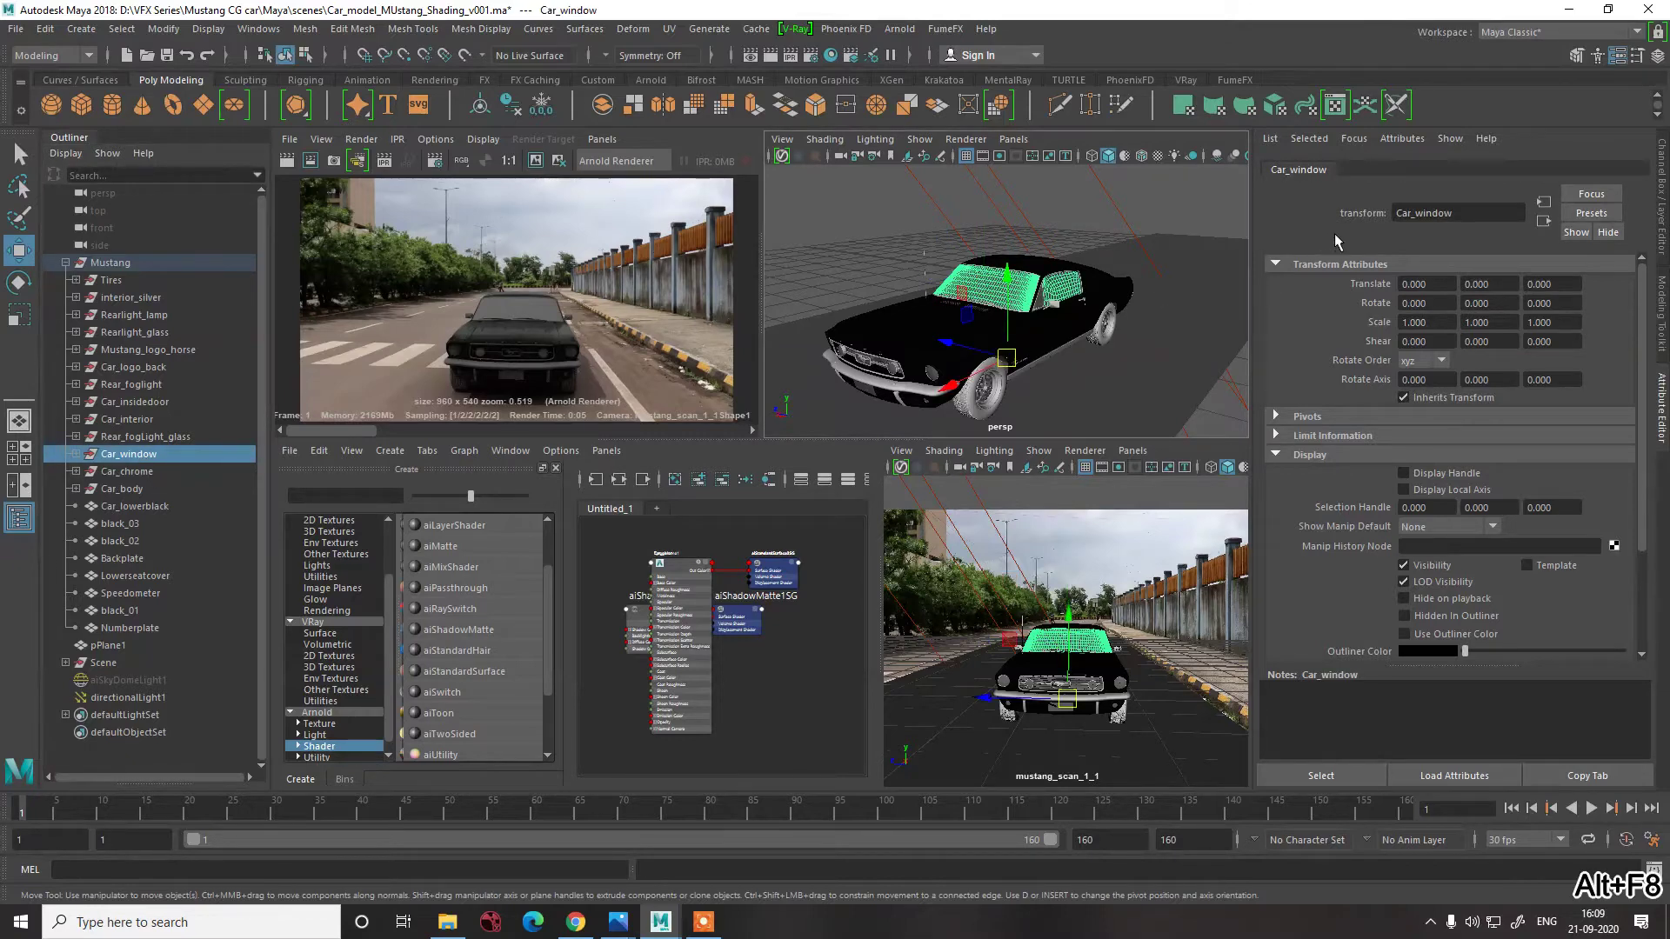
pyautogui.moveTo(981, 280); pyautogui.dragTo(971, 722, button='right')
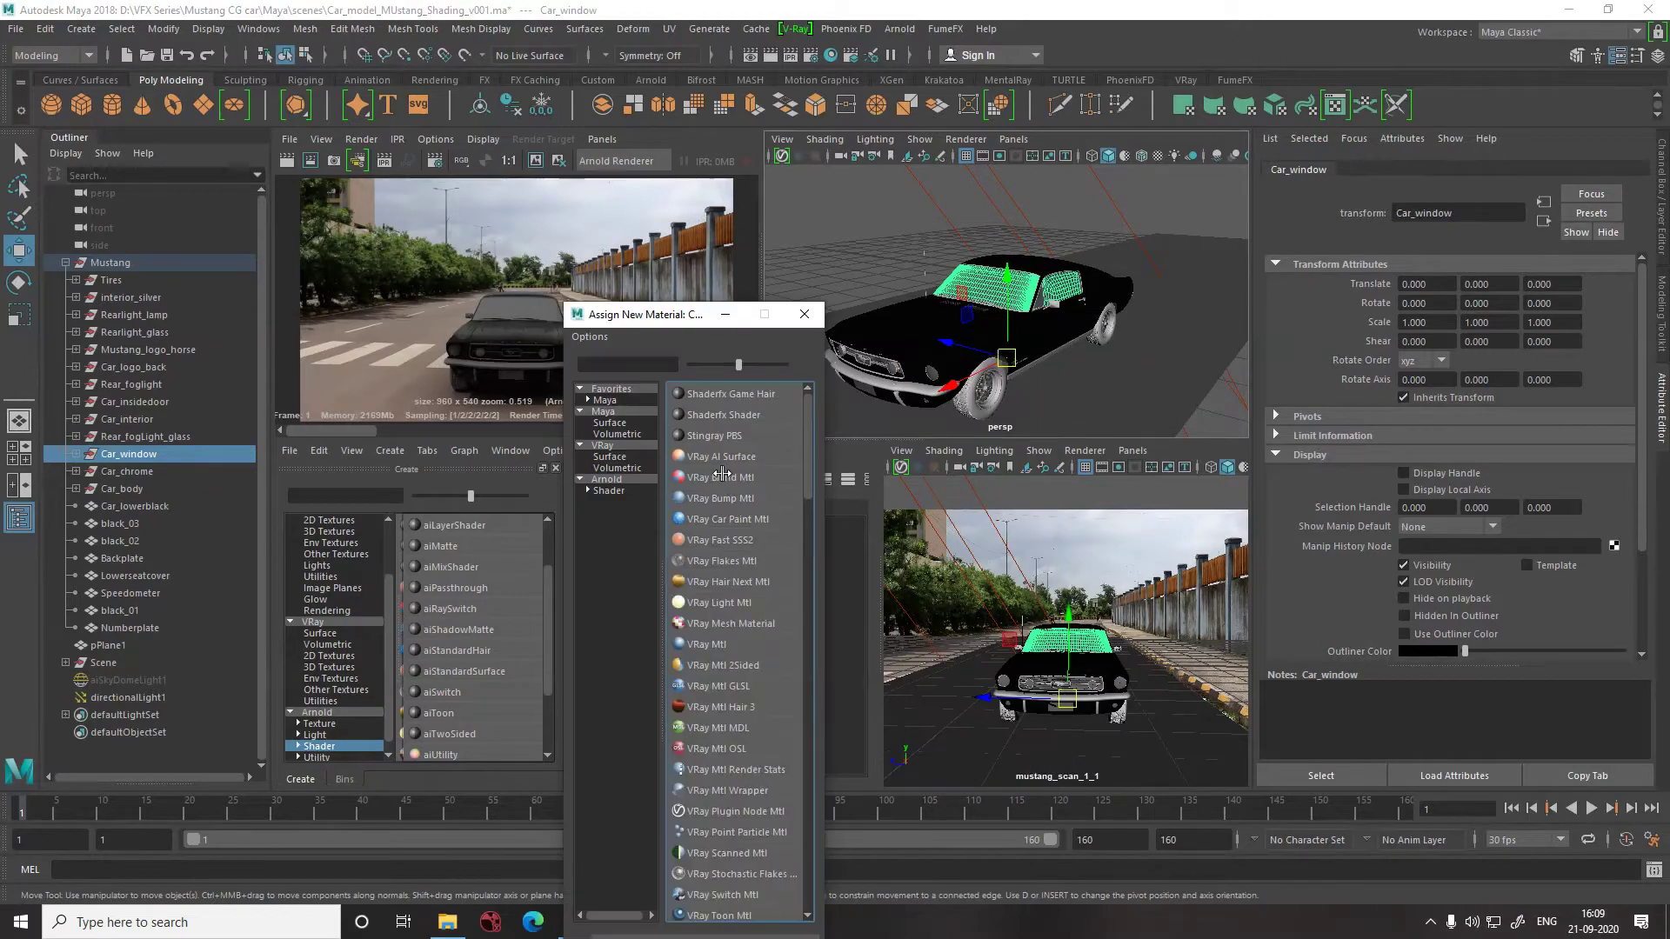
pyautogui.click(616, 490)
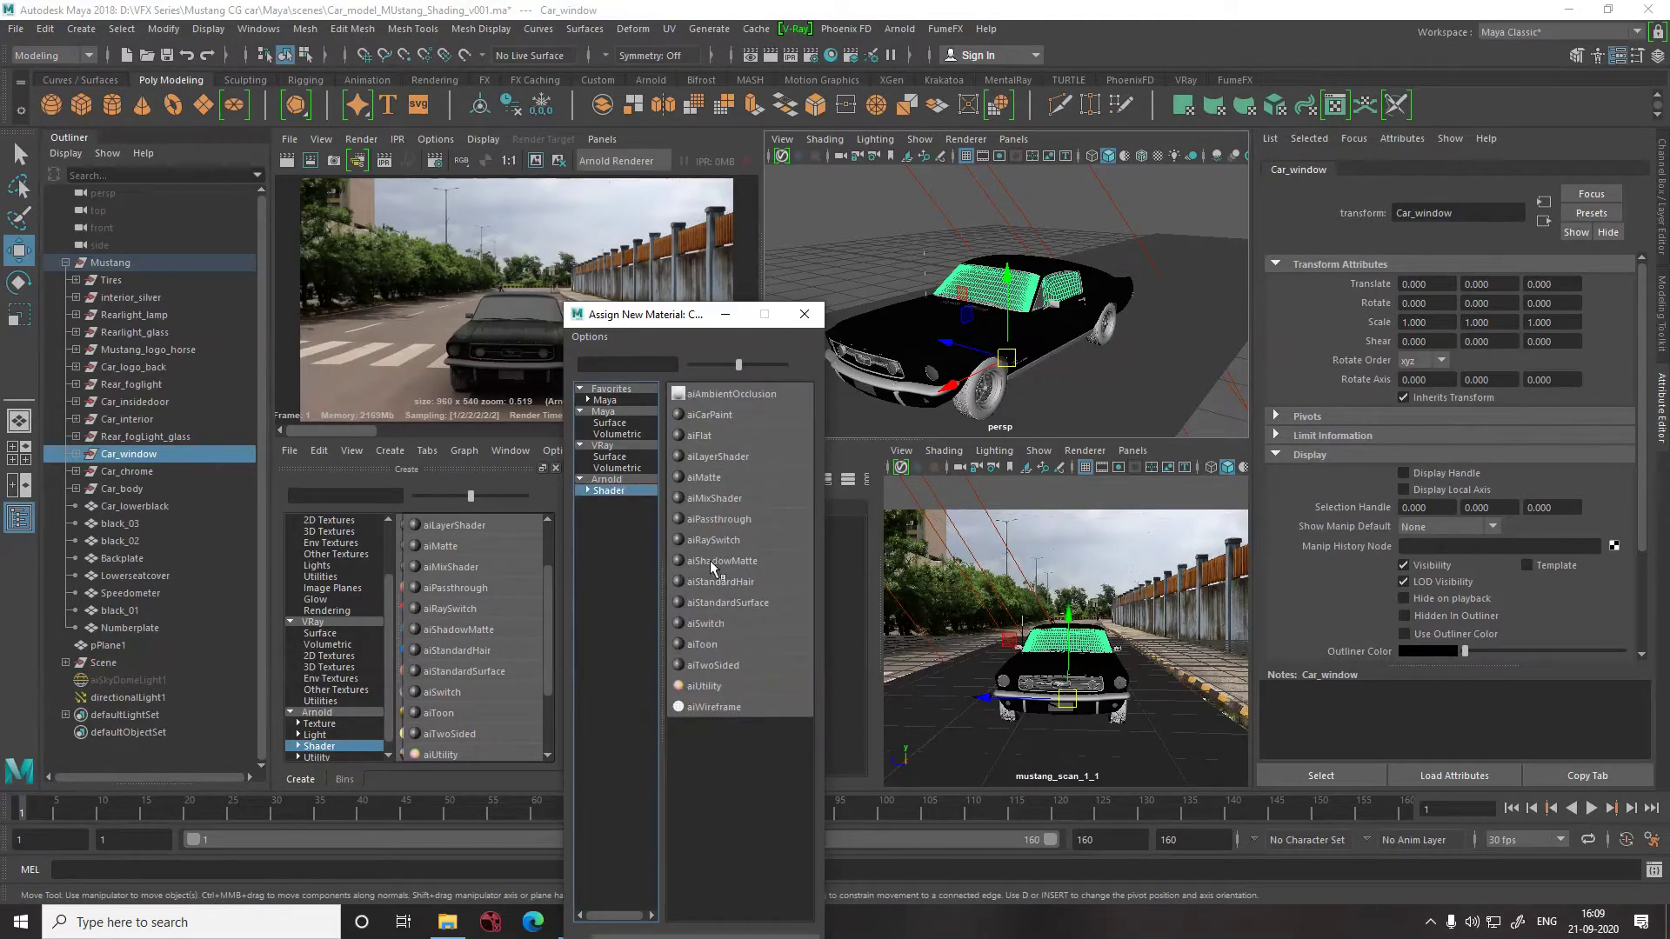
pyautogui.click(709, 599)
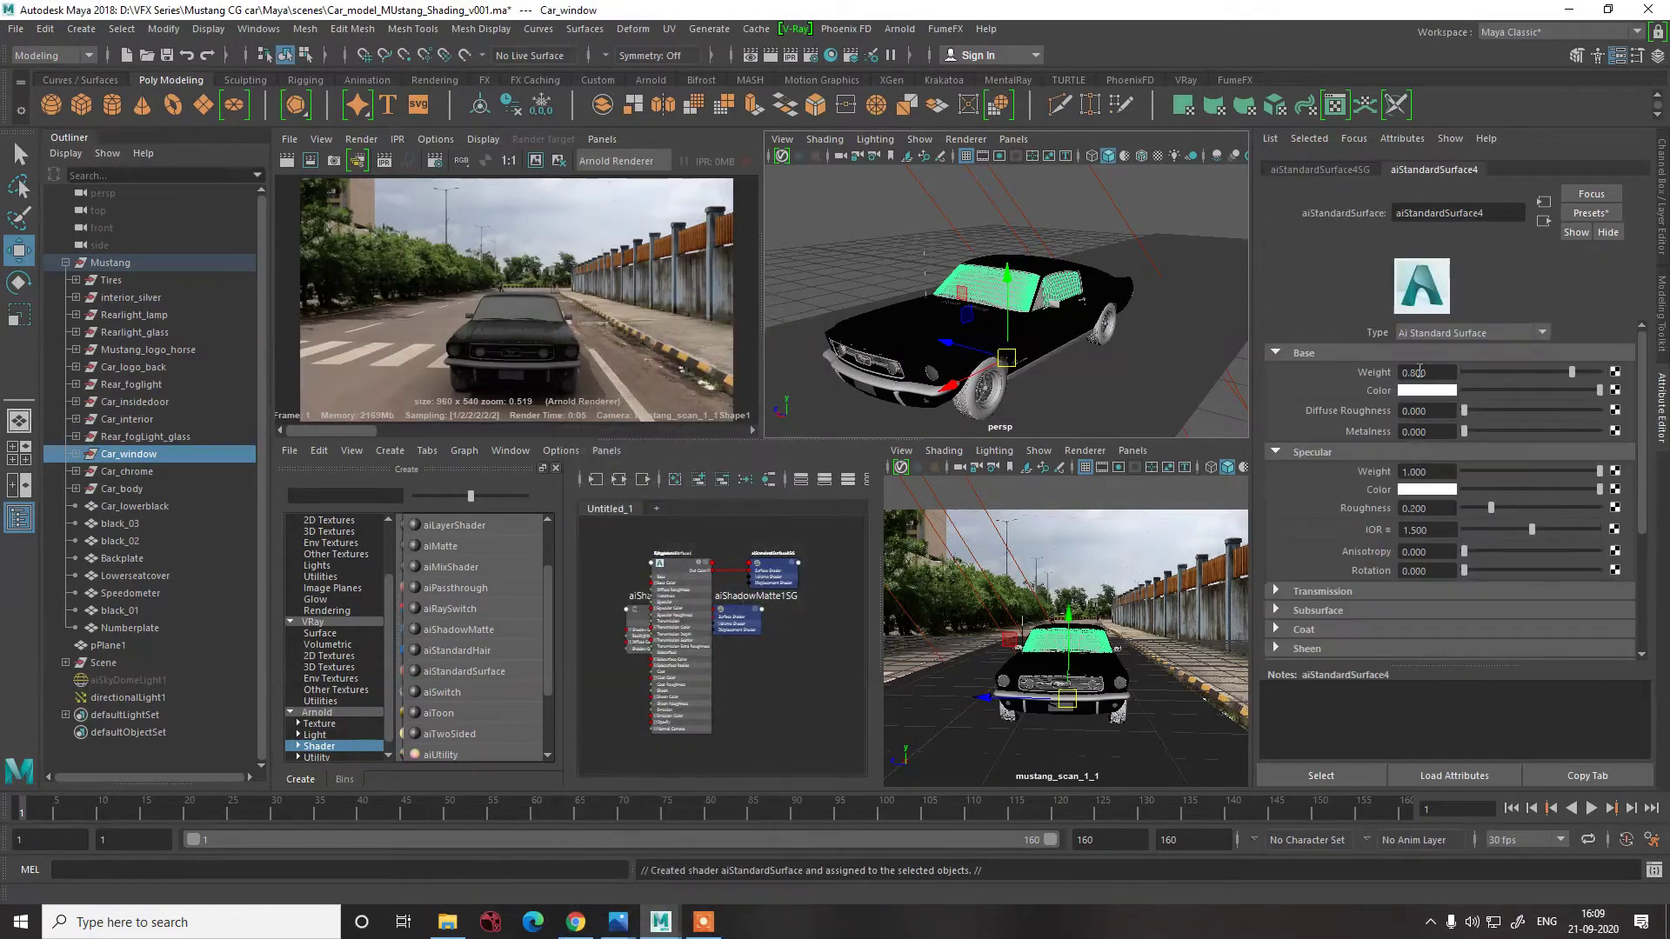
# - Rename the window glass material Car_window1
pyautogui.doubleClick(1431, 213)
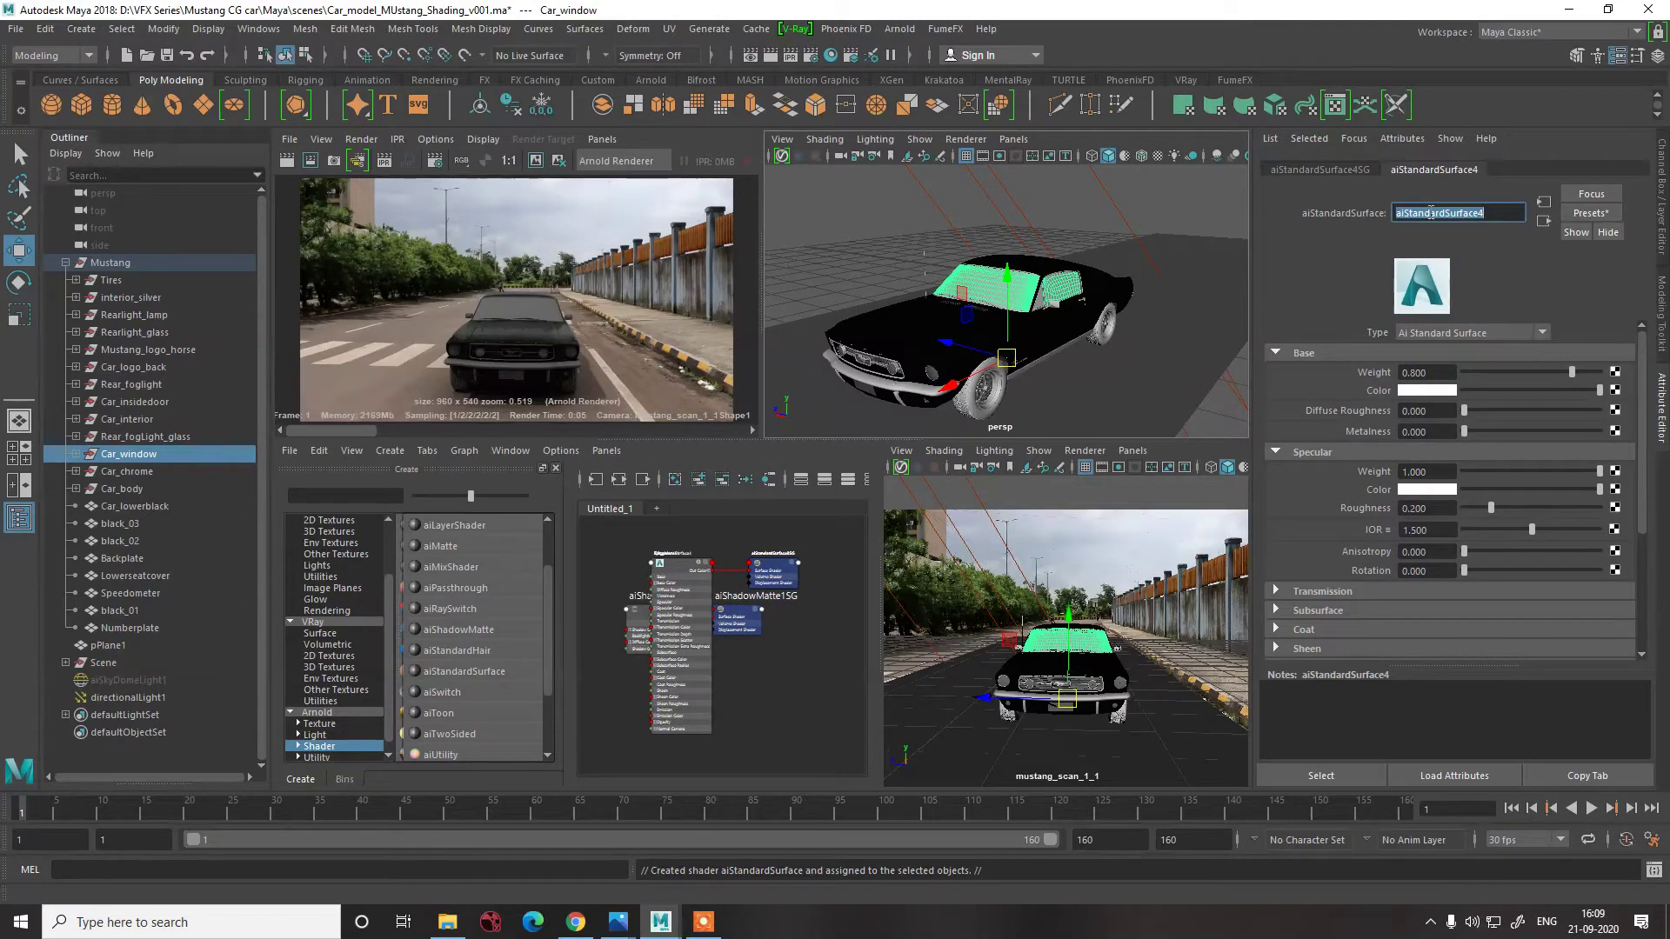
pyautogui.write('Ca')
pyautogui.press('BackSpace')
pyautogui.press('BackSpace')
pyautogui.write('r_window1')
pyautogui.press('Return')
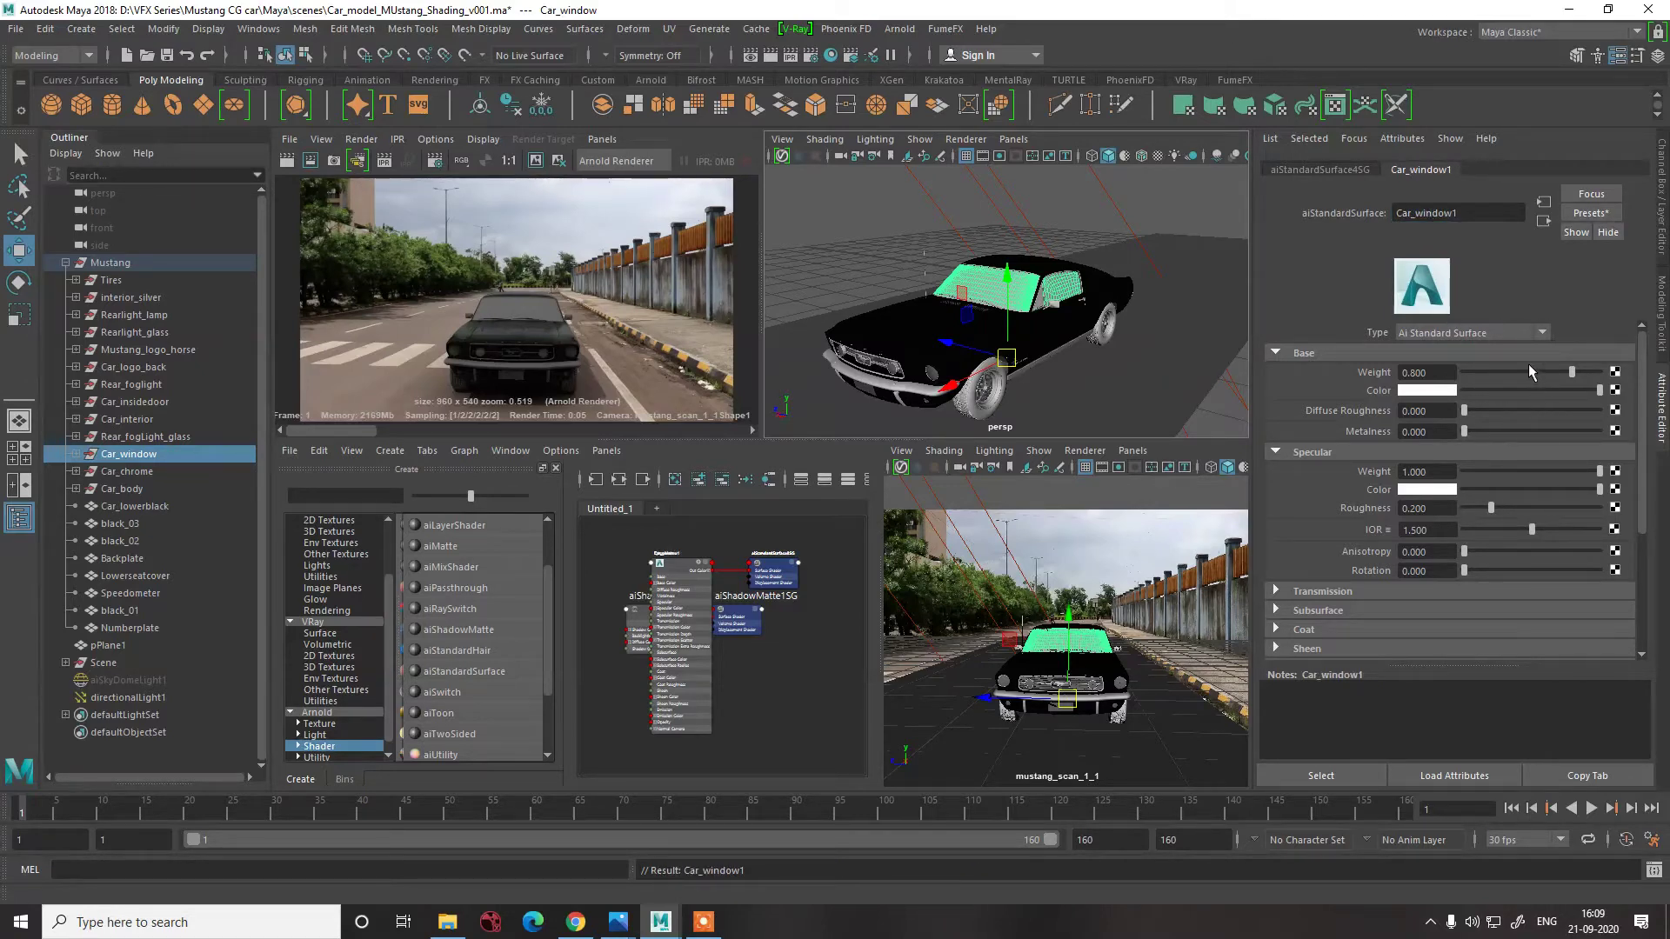
# - Set the Car_window1 material's base color to black and its transmission weight to 1
pyautogui.click(1484, 390)
pyautogui.moveTo(1418, 402); pyautogui.dragTo(1414, 409)
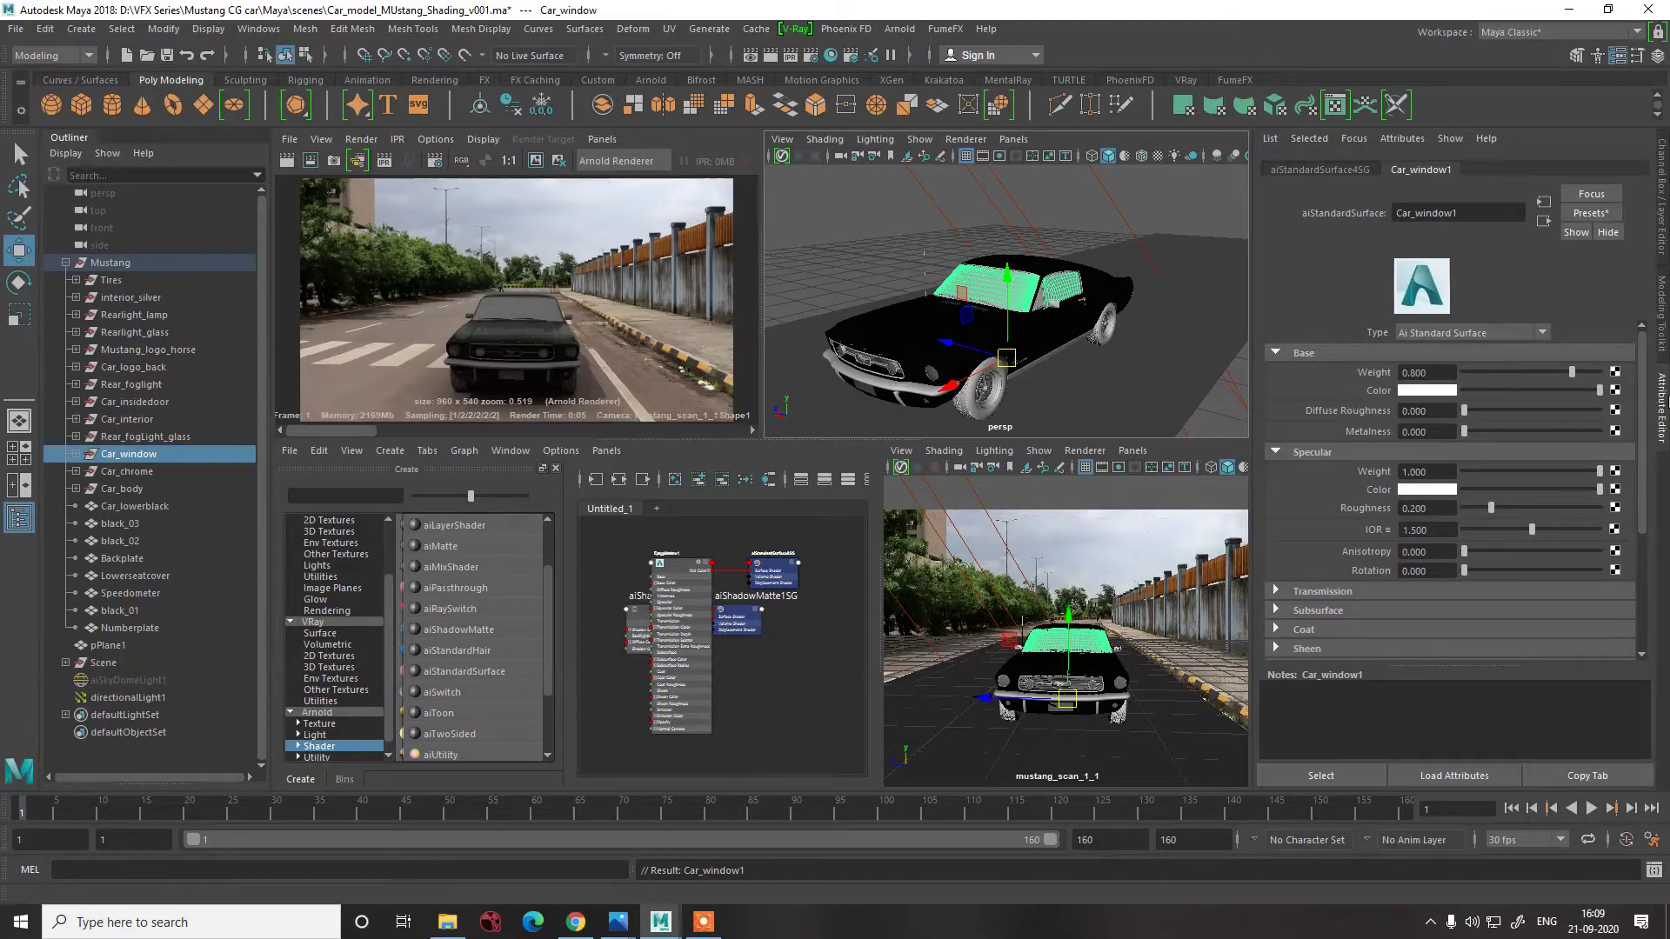
pyautogui.click(1300, 592)
pyautogui.scroll(-2, 1353, 555)
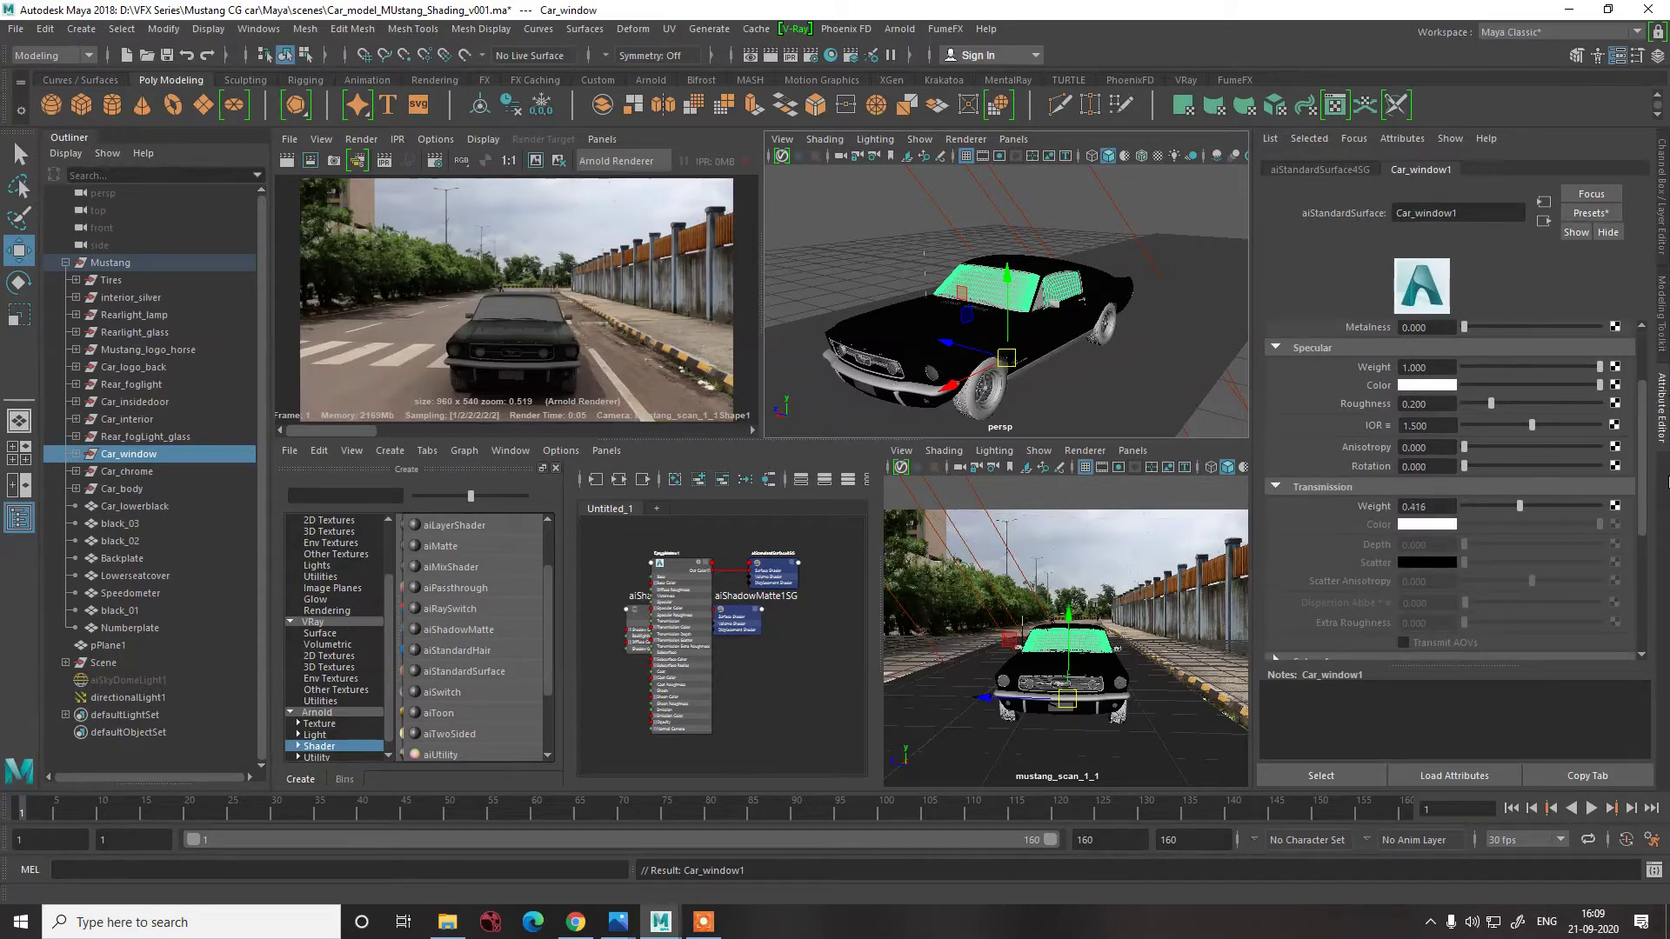
pyautogui.moveTo(1668, 482); pyautogui.dragTo(1669, 541)
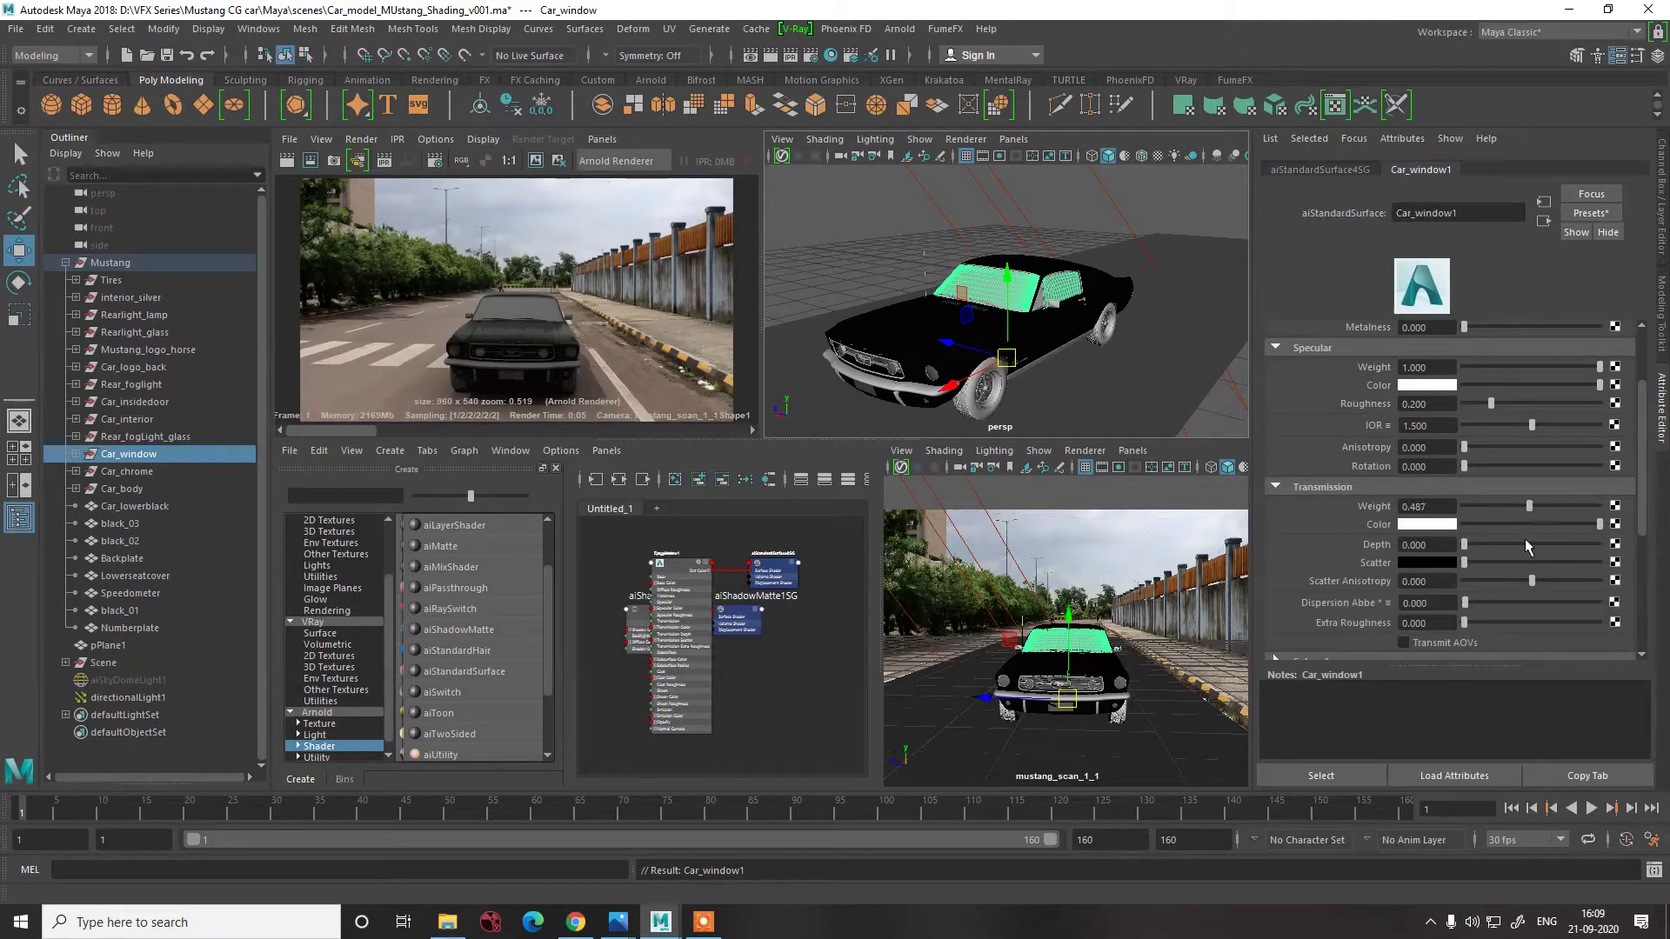
pyautogui.scroll(2, 1510, 419)
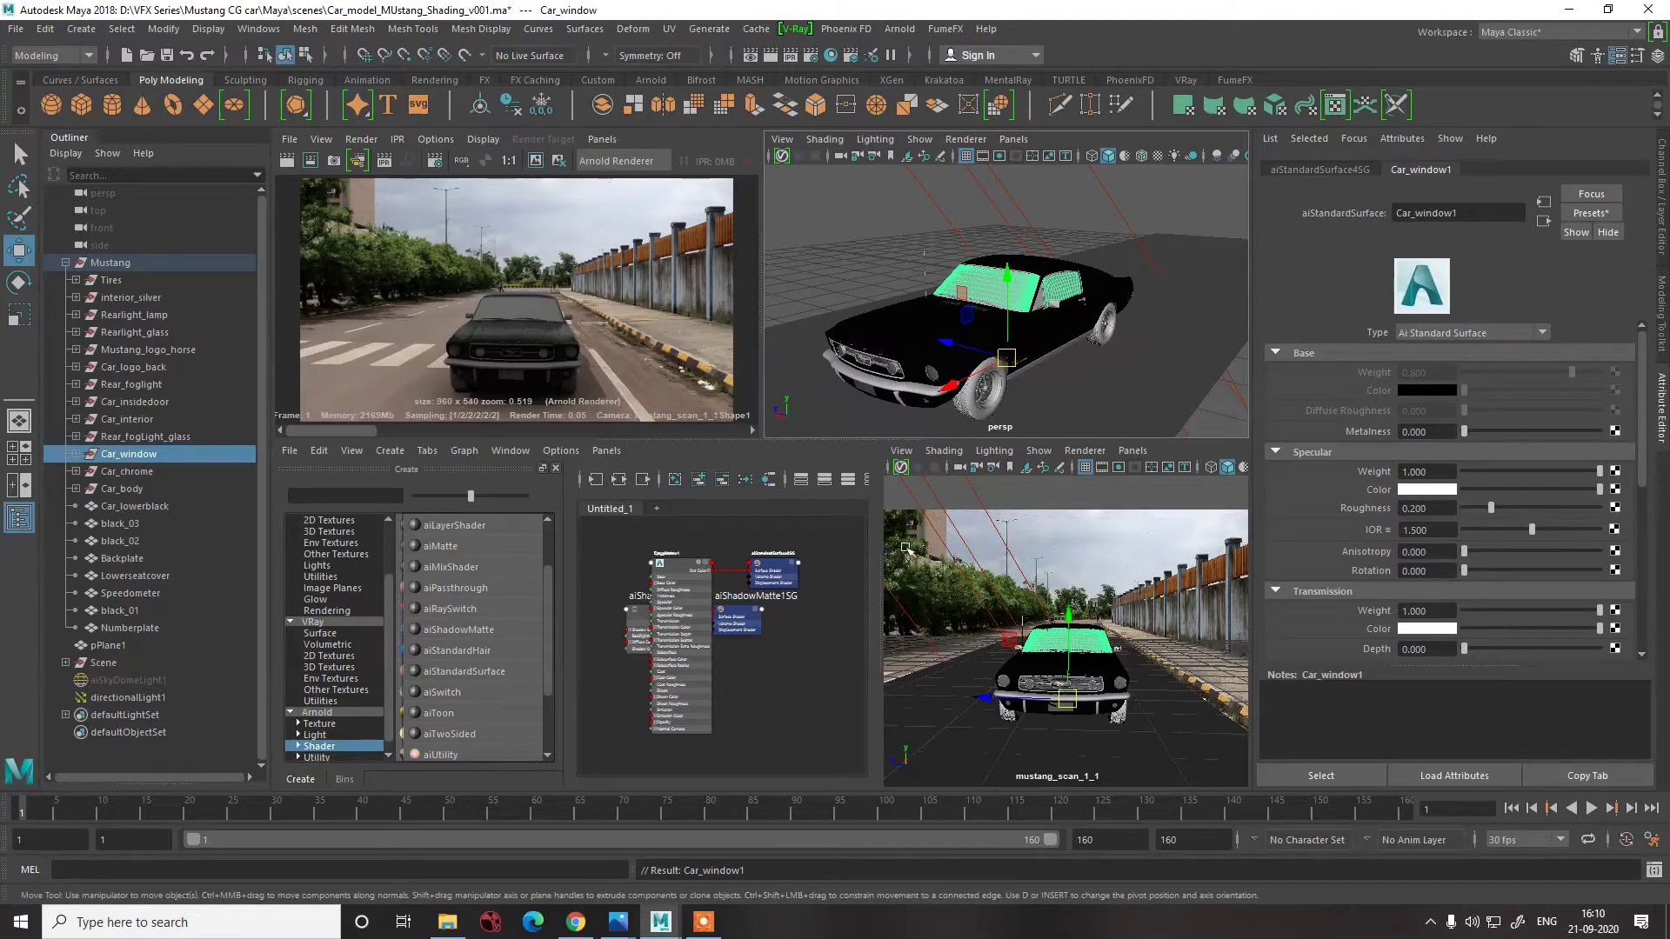
# - Select the windshield glass mesh and look through its transform and shape attributes for the Arnold settings
pyautogui.click(1001, 291)
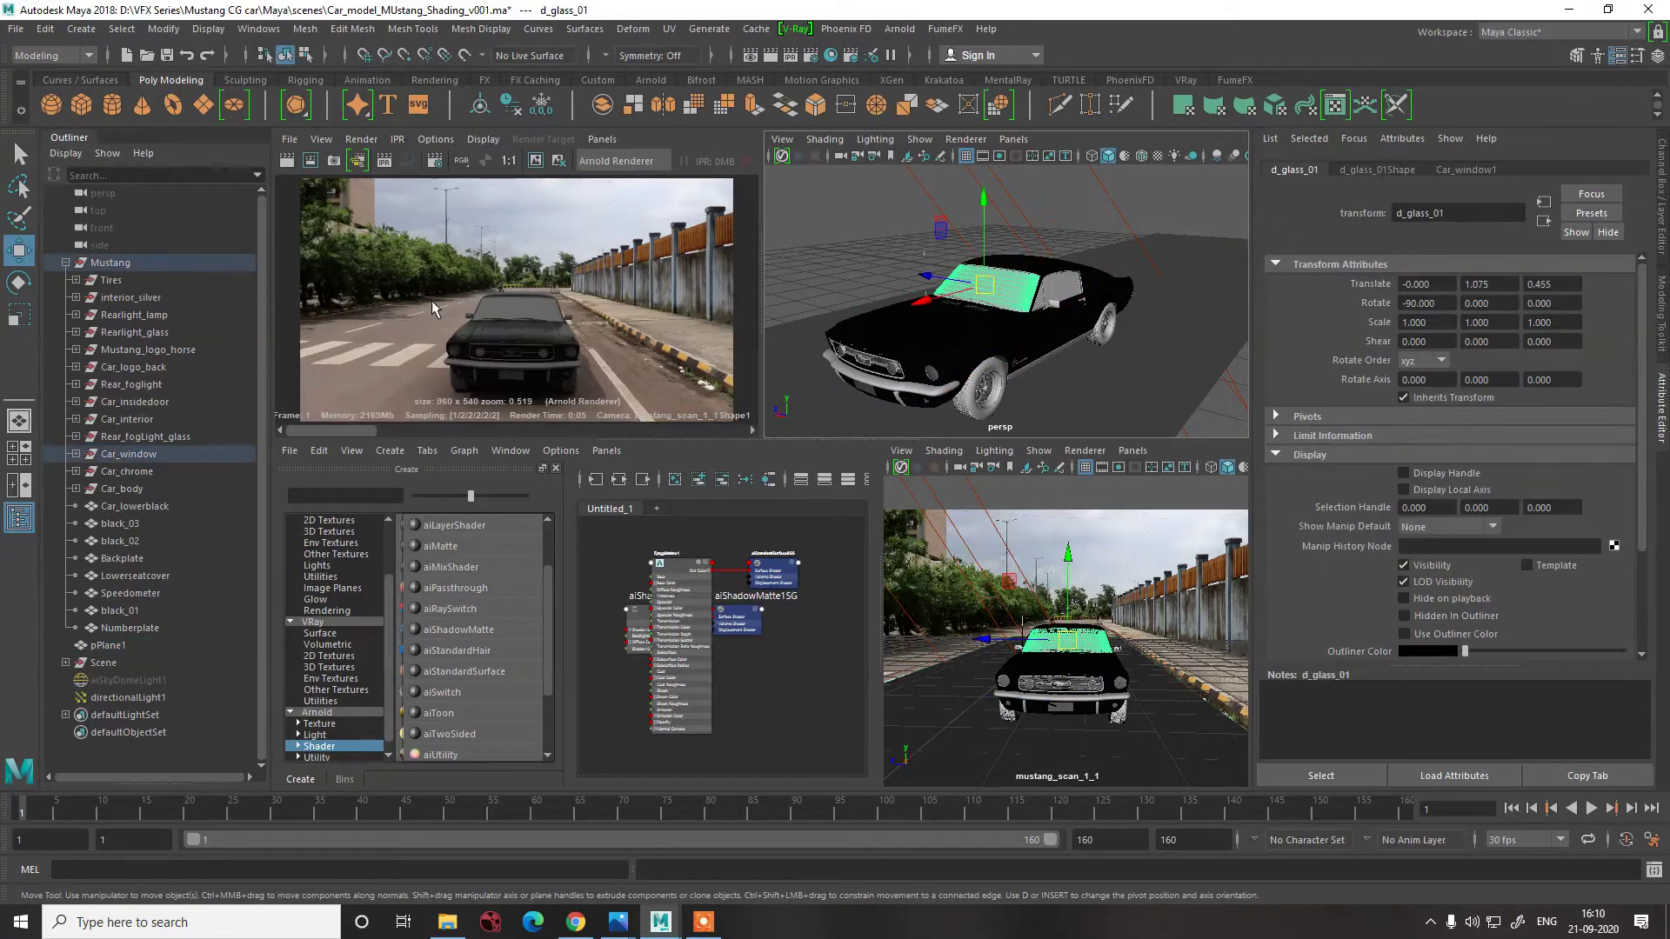
pyautogui.click(1057, 289)
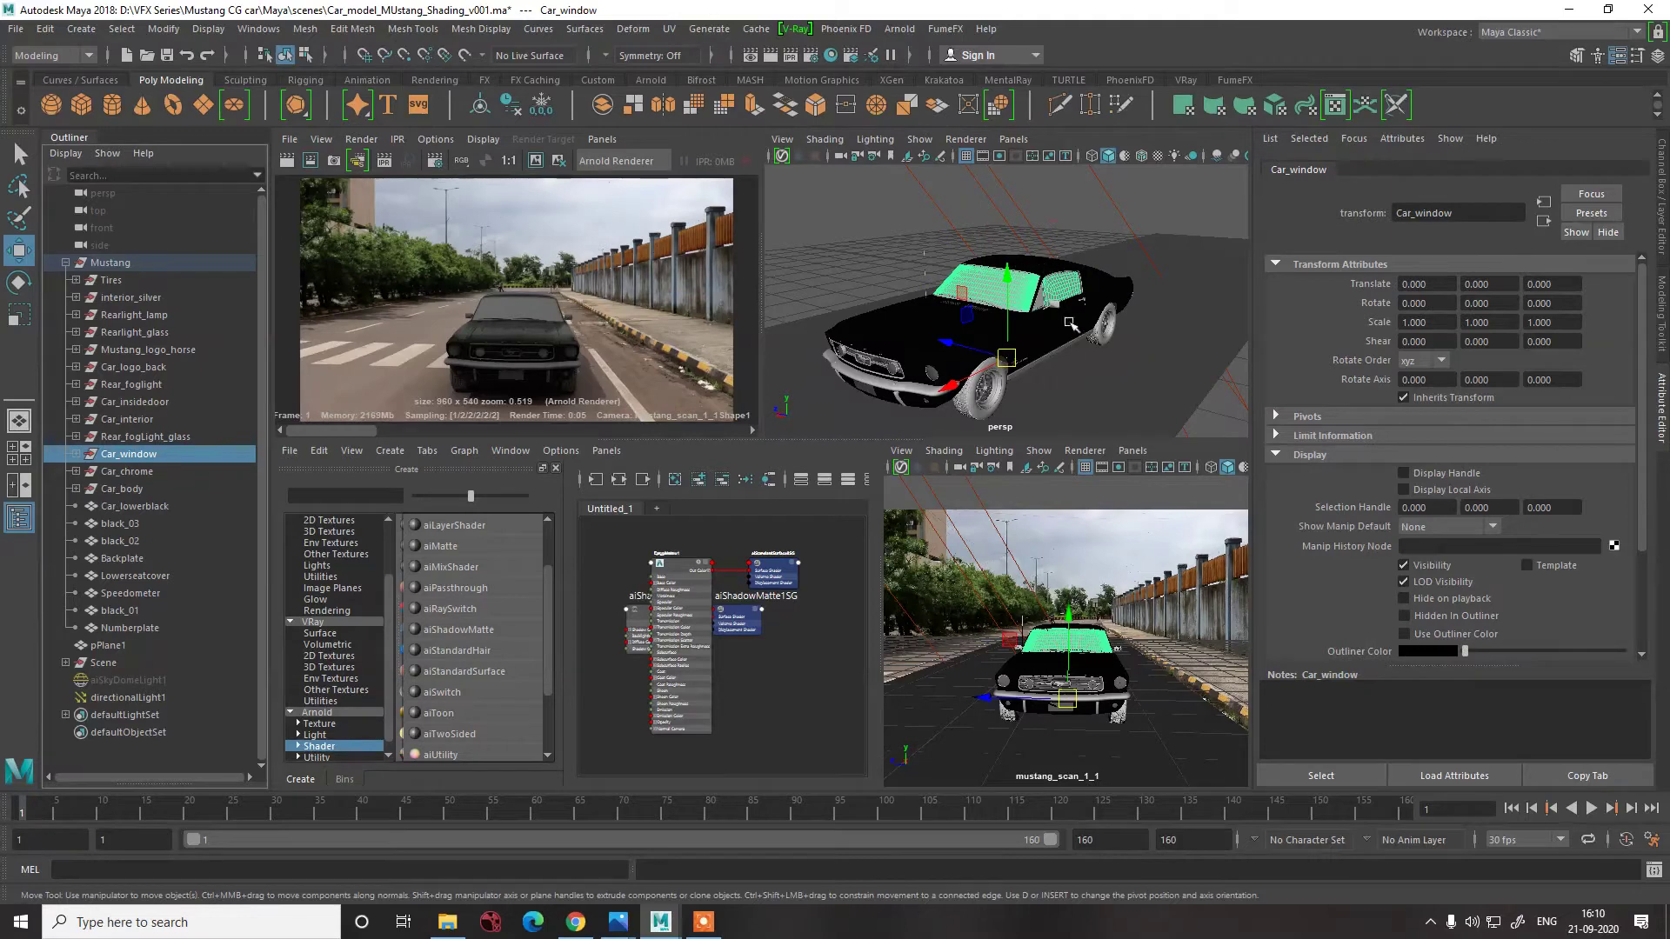
pyautogui.click(1012, 284)
pyautogui.hotkey('alt', 'F8')
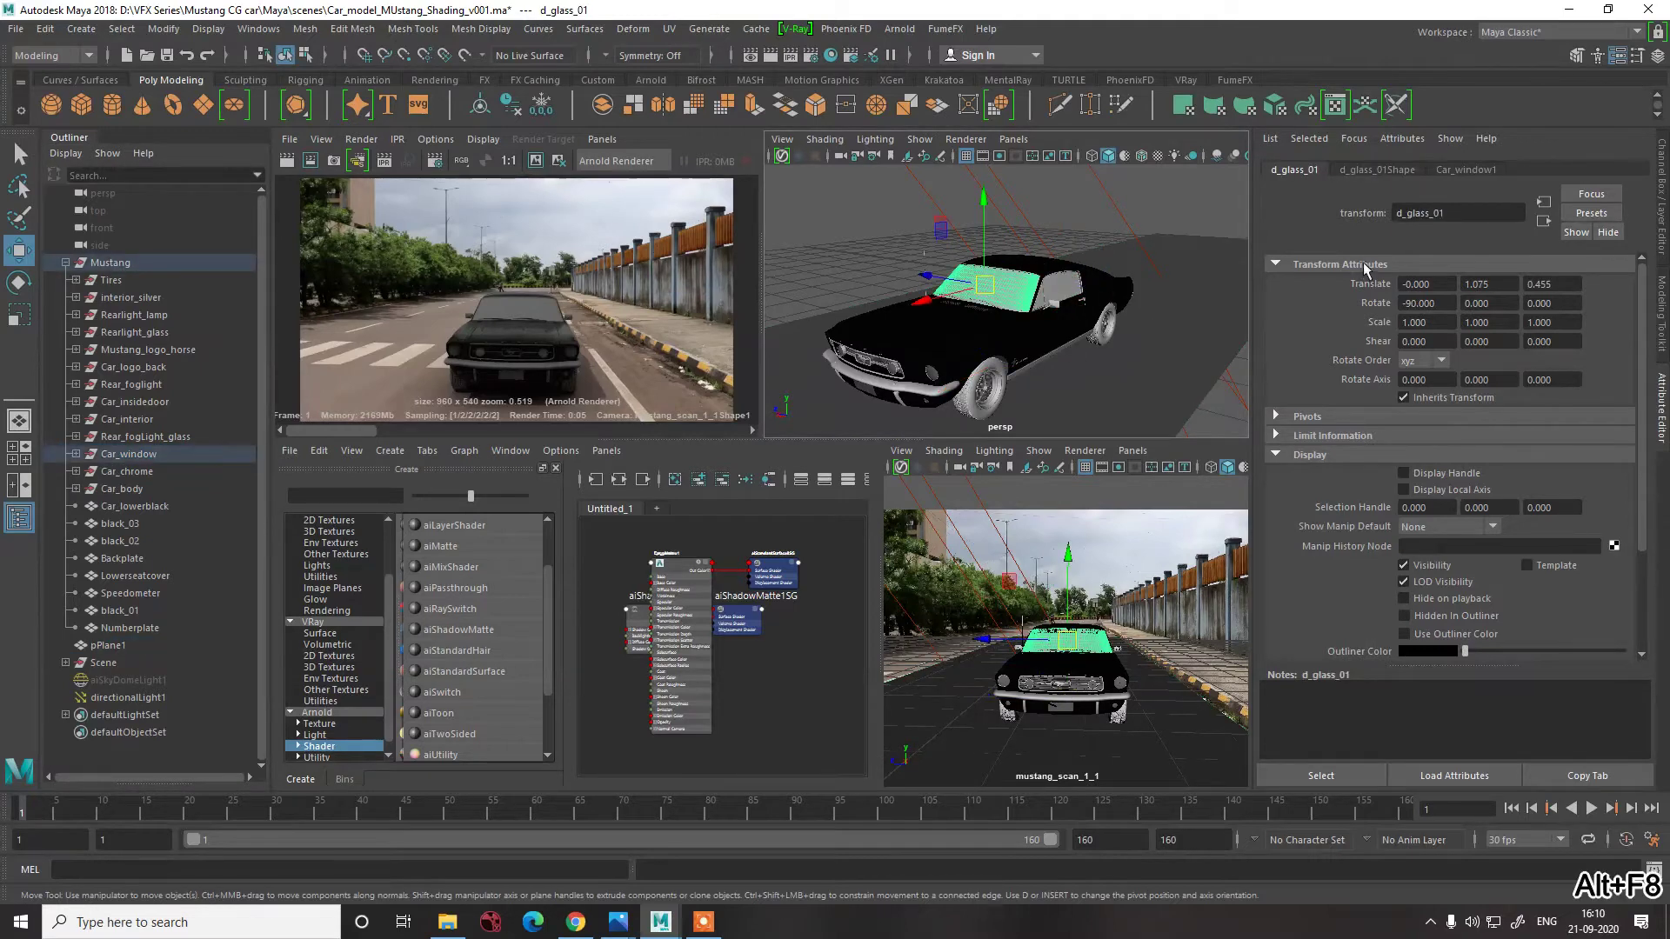
pyautogui.click(1363, 171)
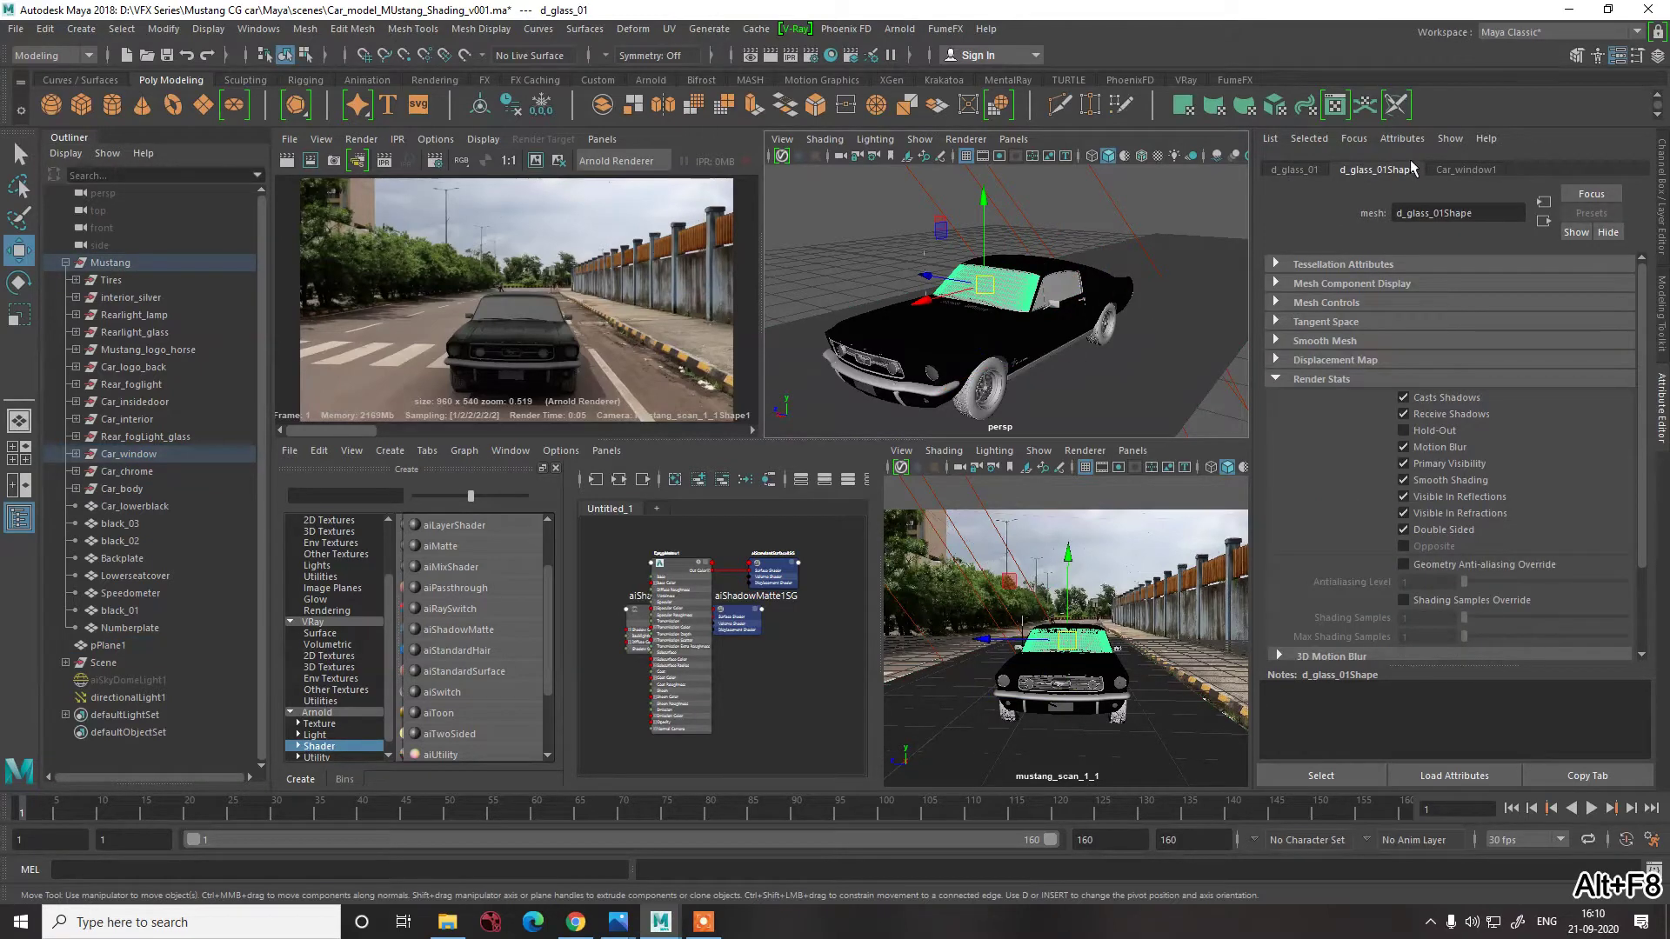
pyautogui.click(1317, 167)
pyautogui.click(1364, 172)
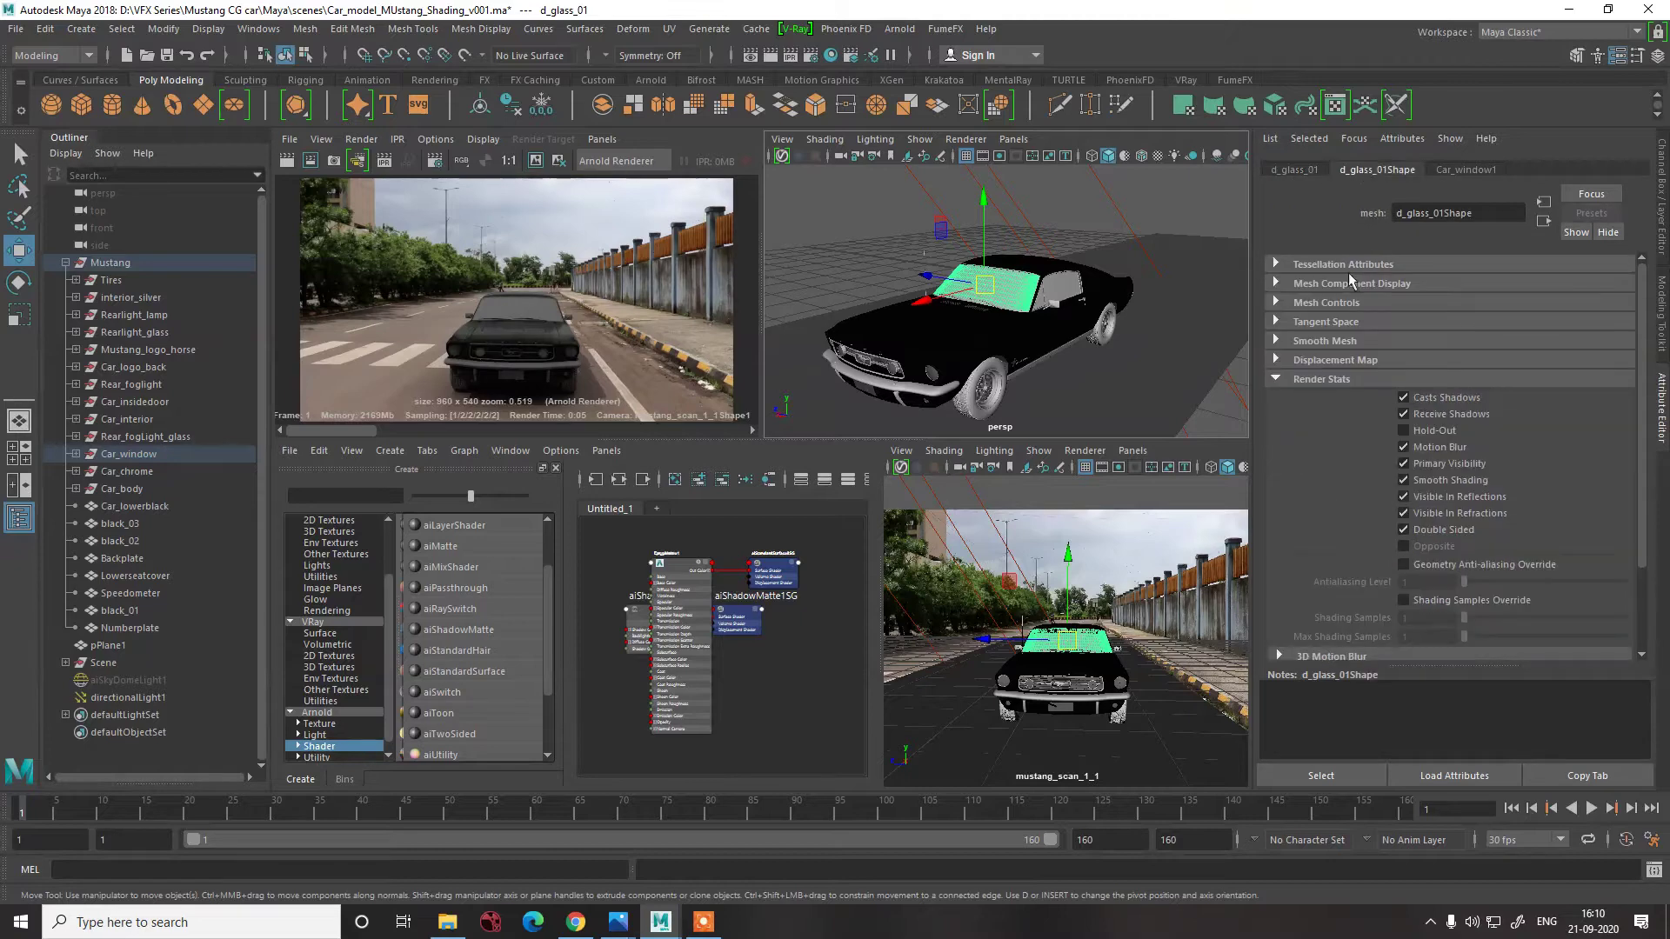
pyautogui.click(1322, 379)
pyautogui.click(1318, 393)
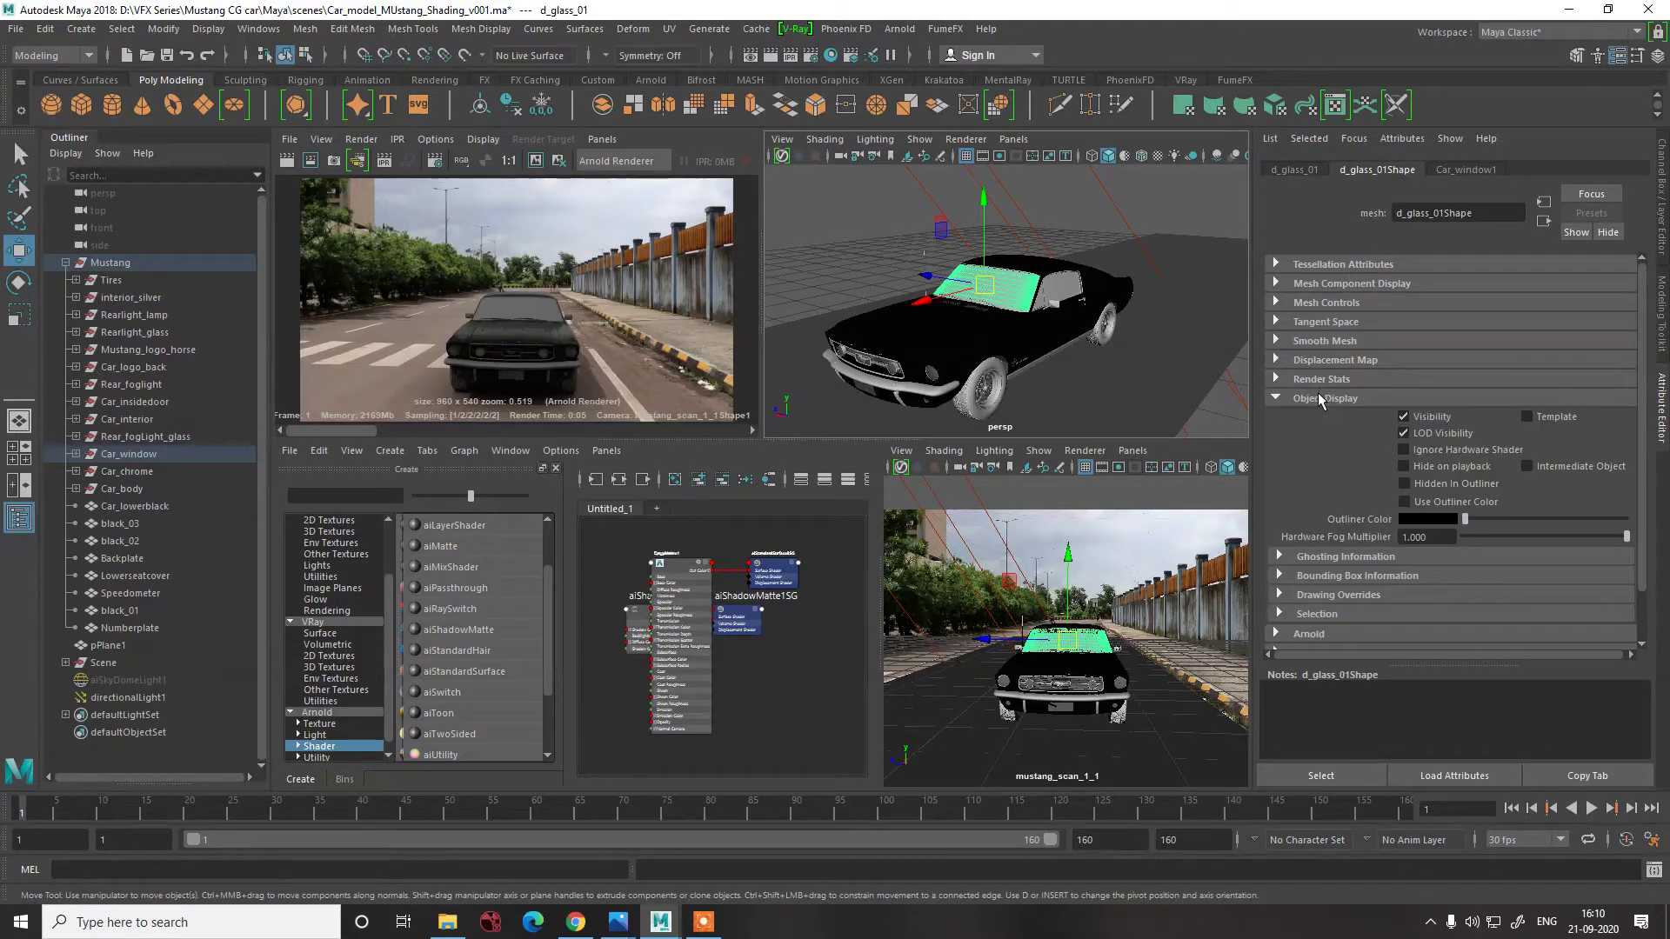
pyautogui.click(1318, 394)
pyautogui.click(1317, 380)
pyautogui.click(1317, 381)
pyautogui.click(1317, 381)
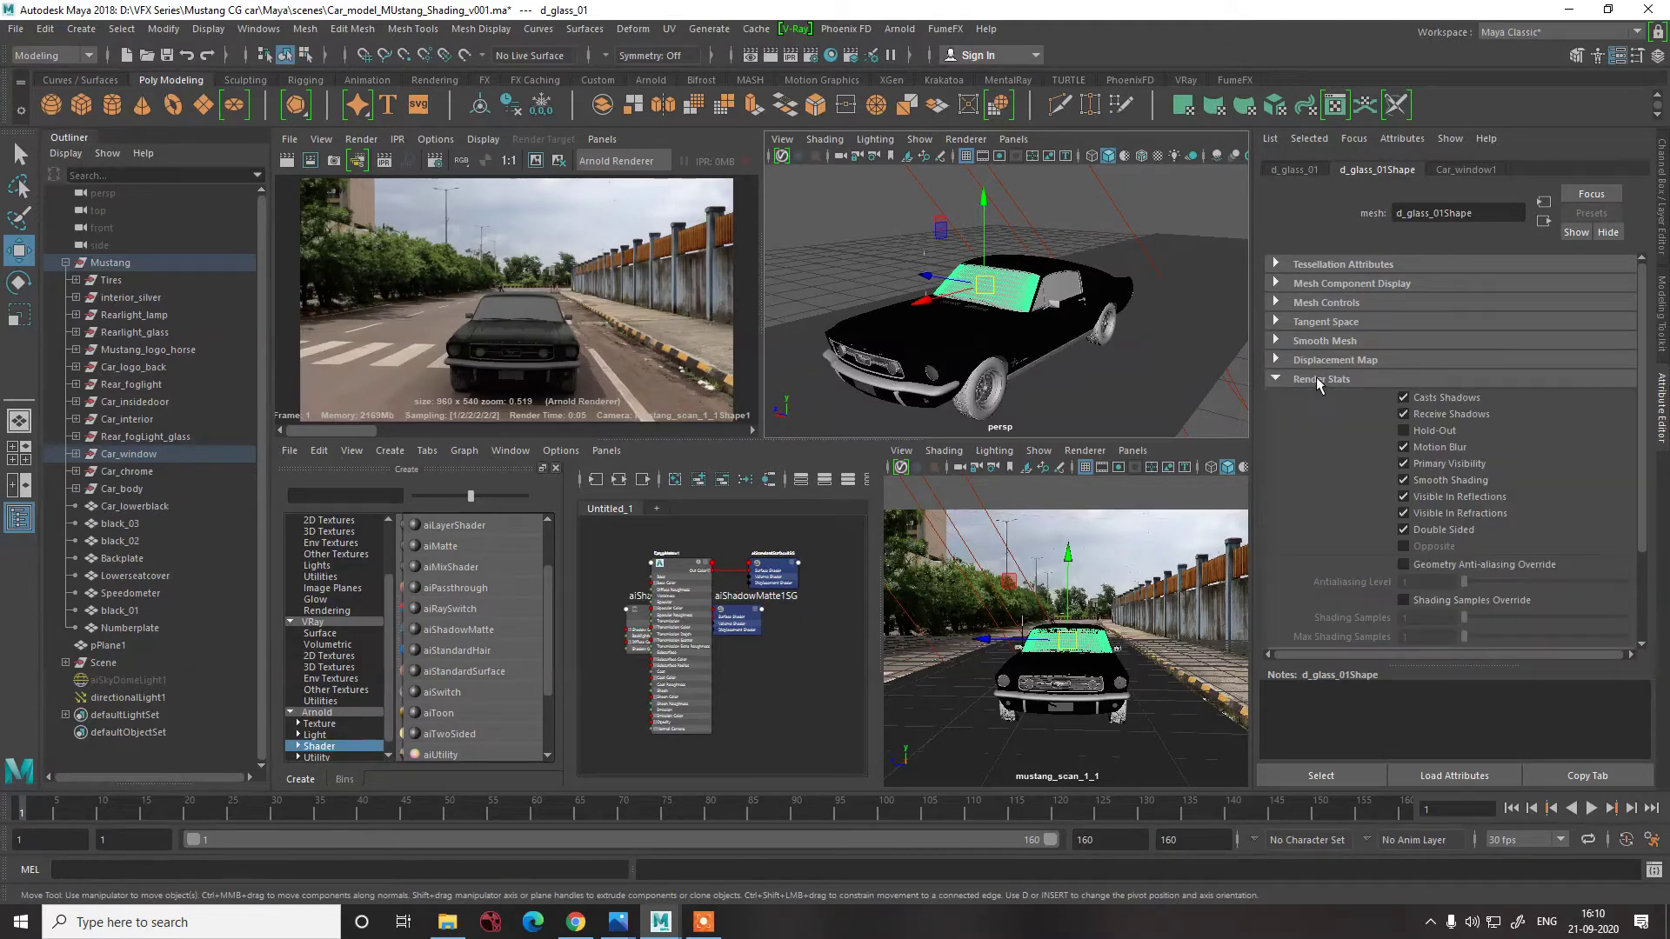
pyautogui.click(1319, 380)
pyautogui.click(1296, 171)
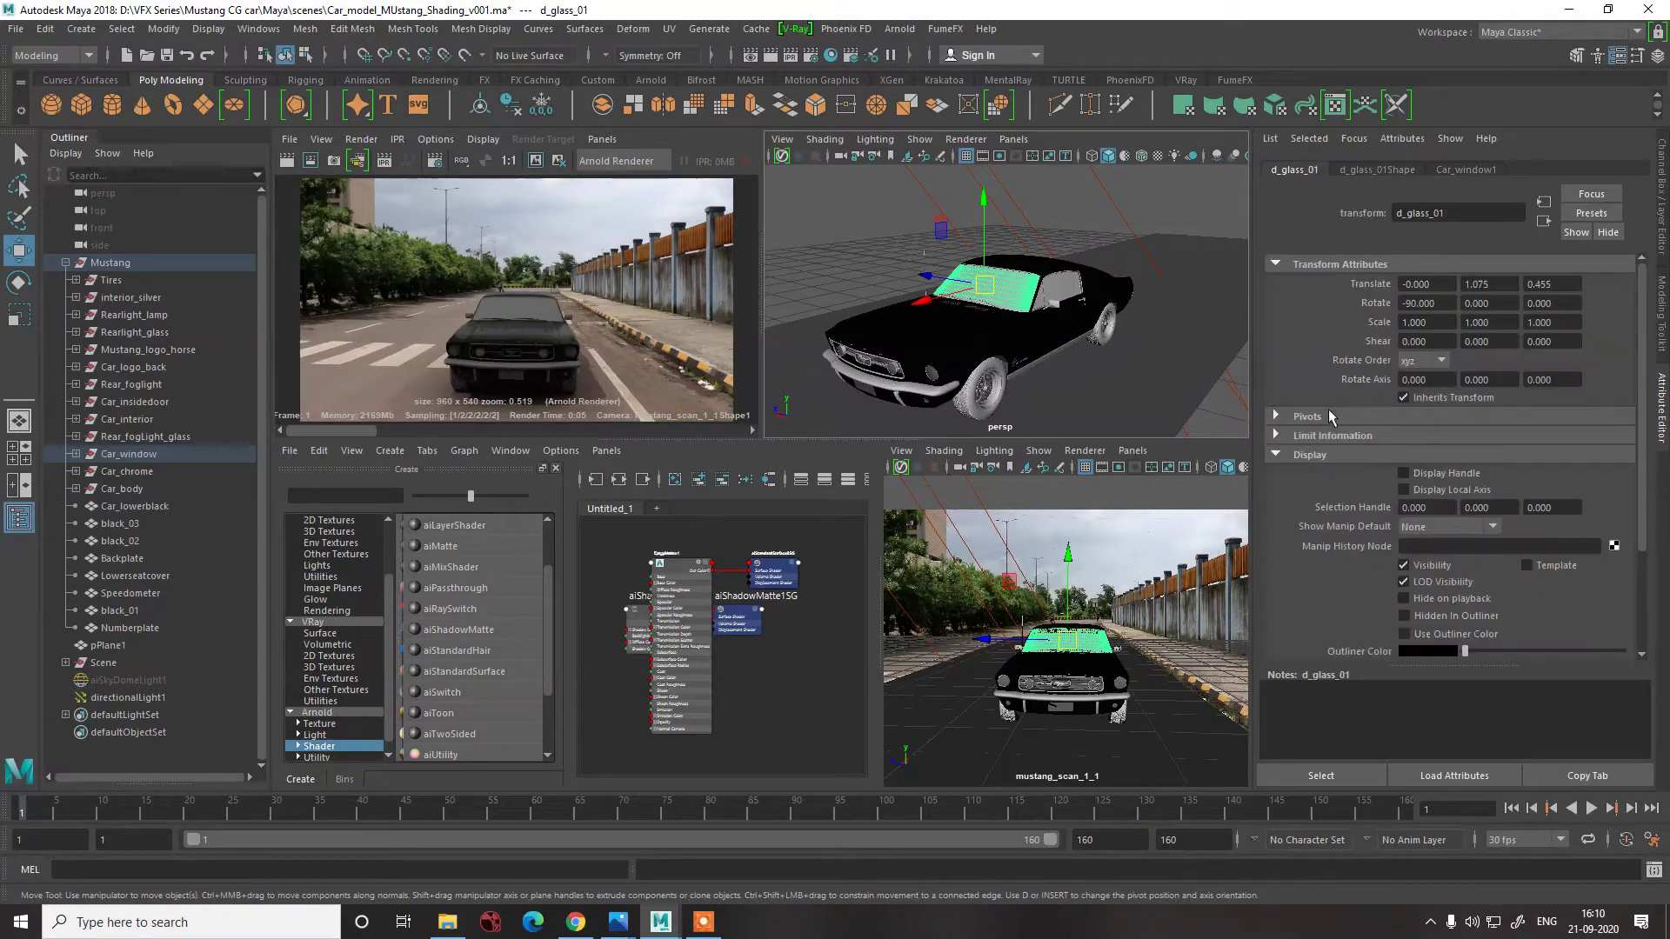
pyautogui.click(1313, 461)
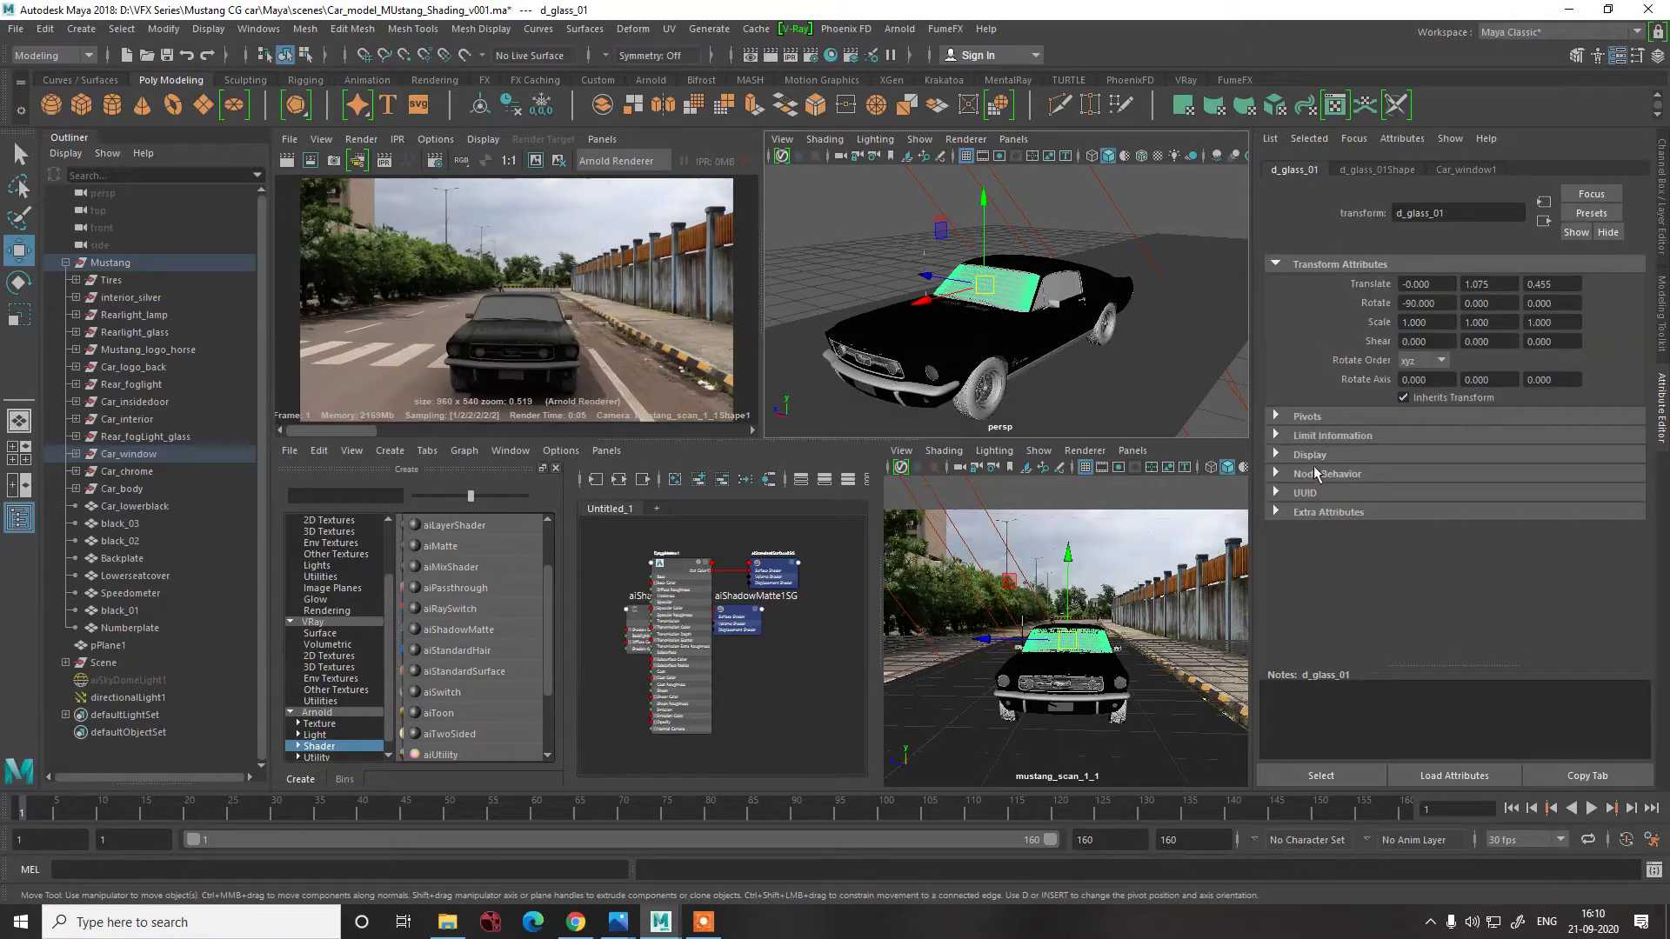
pyautogui.click(1329, 266)
# - Turn off Opaque in the Arnold attributes of the windshield's shape node
pyautogui.click(1361, 174)
pyautogui.click(1327, 377)
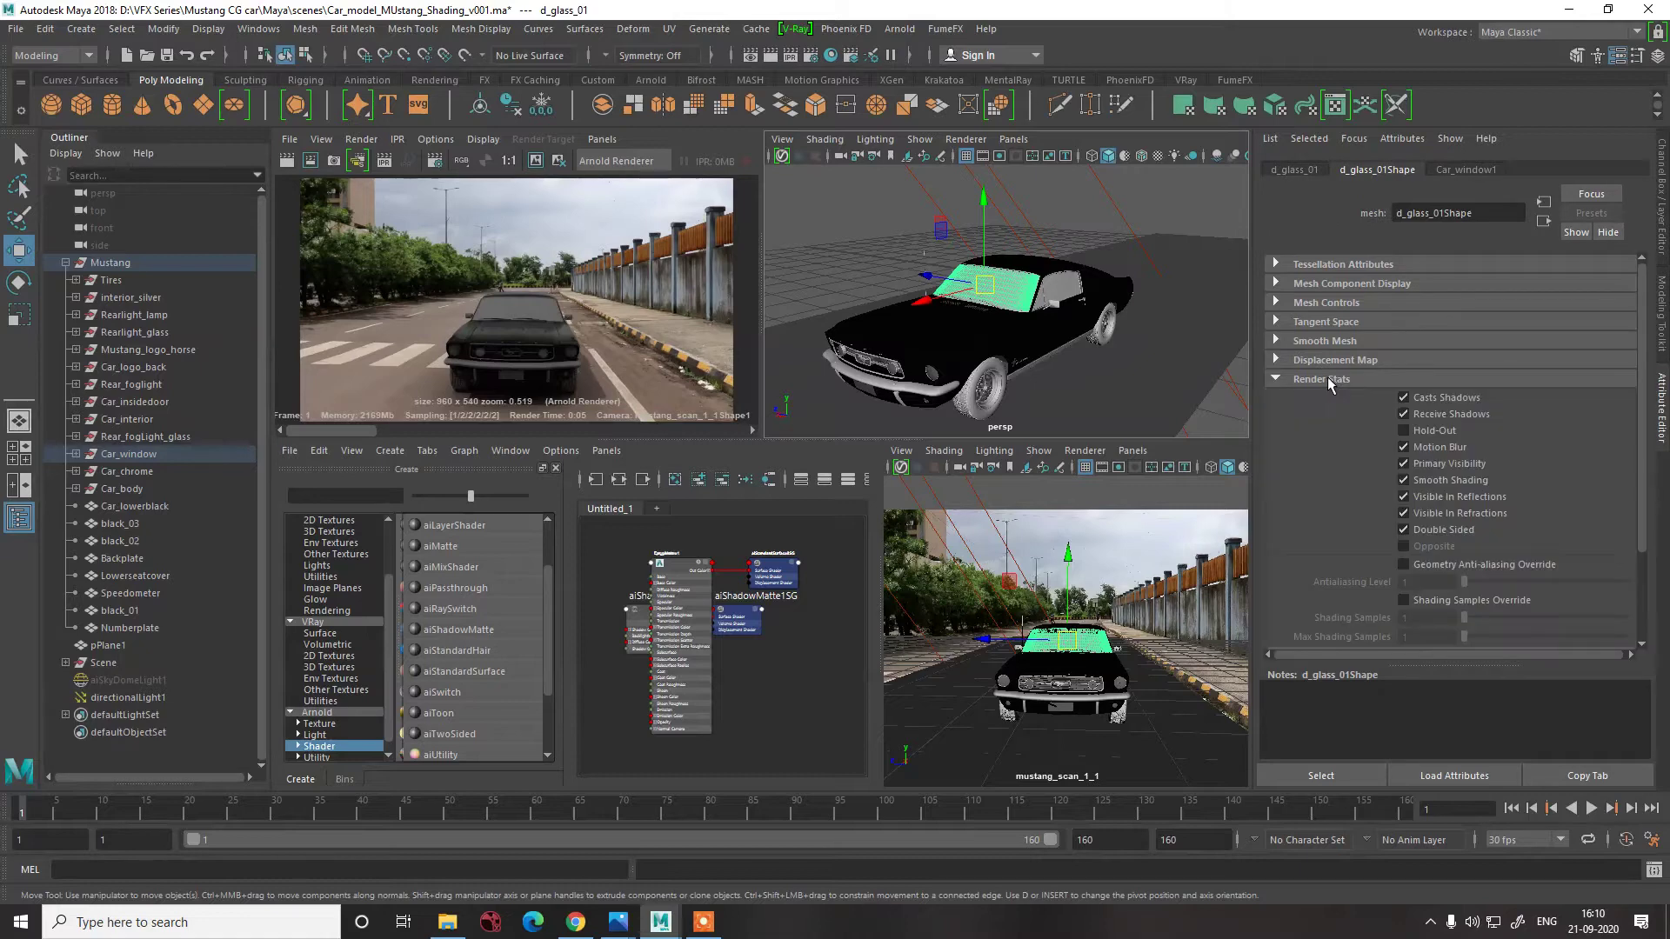
pyautogui.click(1328, 377)
pyautogui.click(1318, 398)
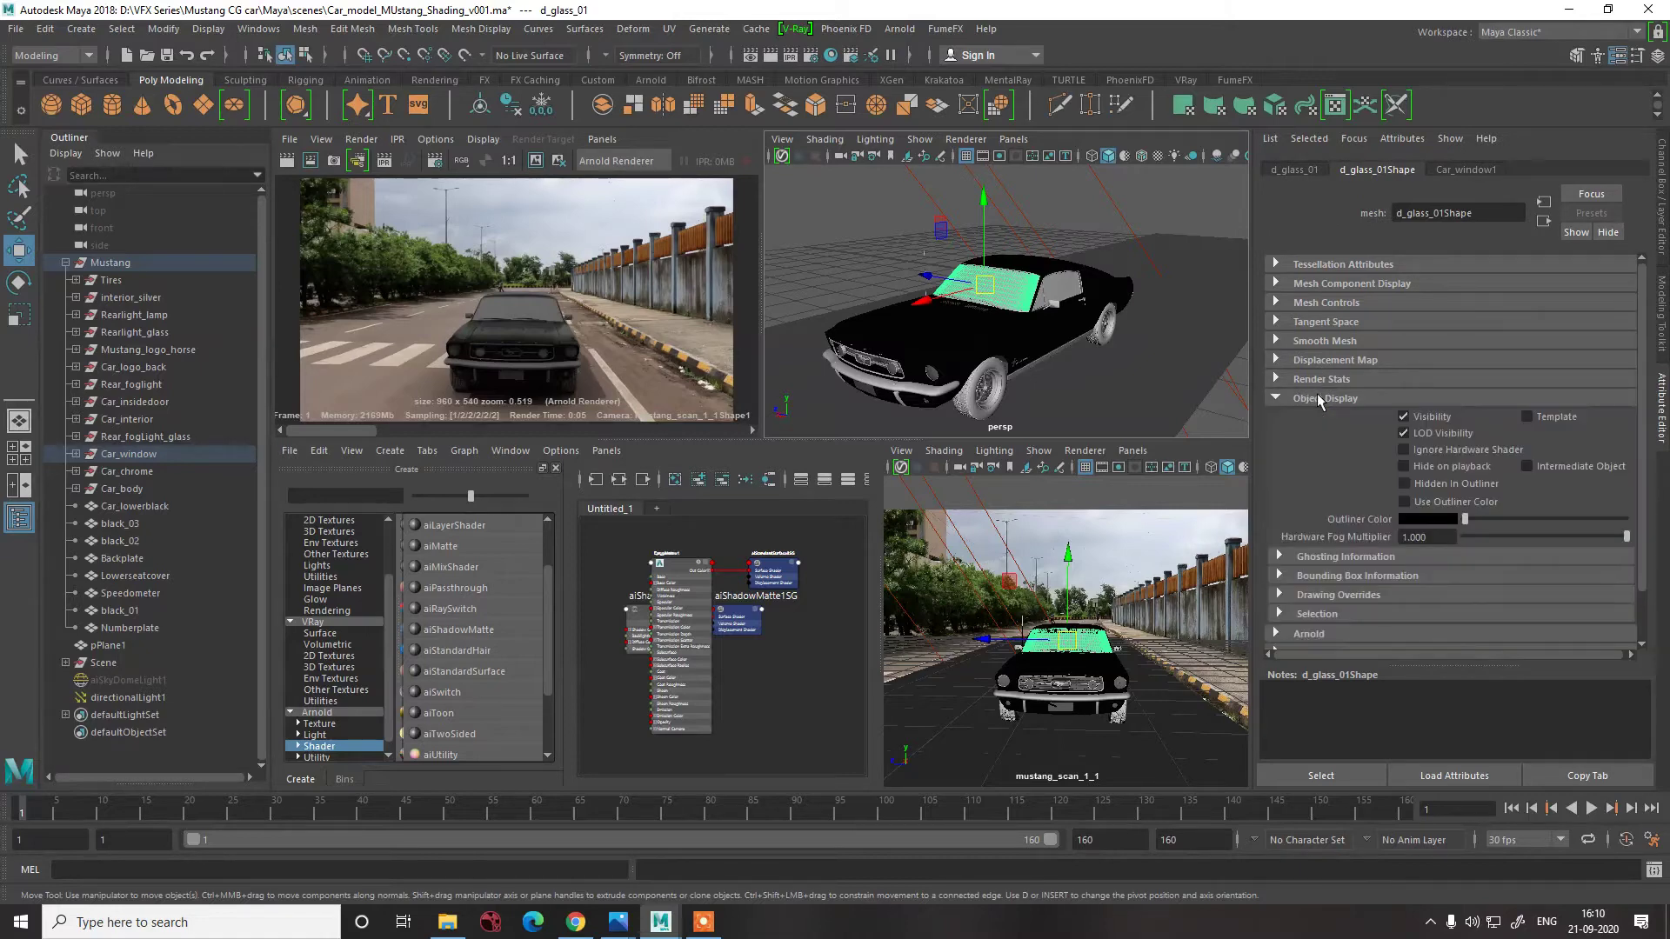
pyautogui.click(1318, 399)
pyautogui.click(1314, 417)
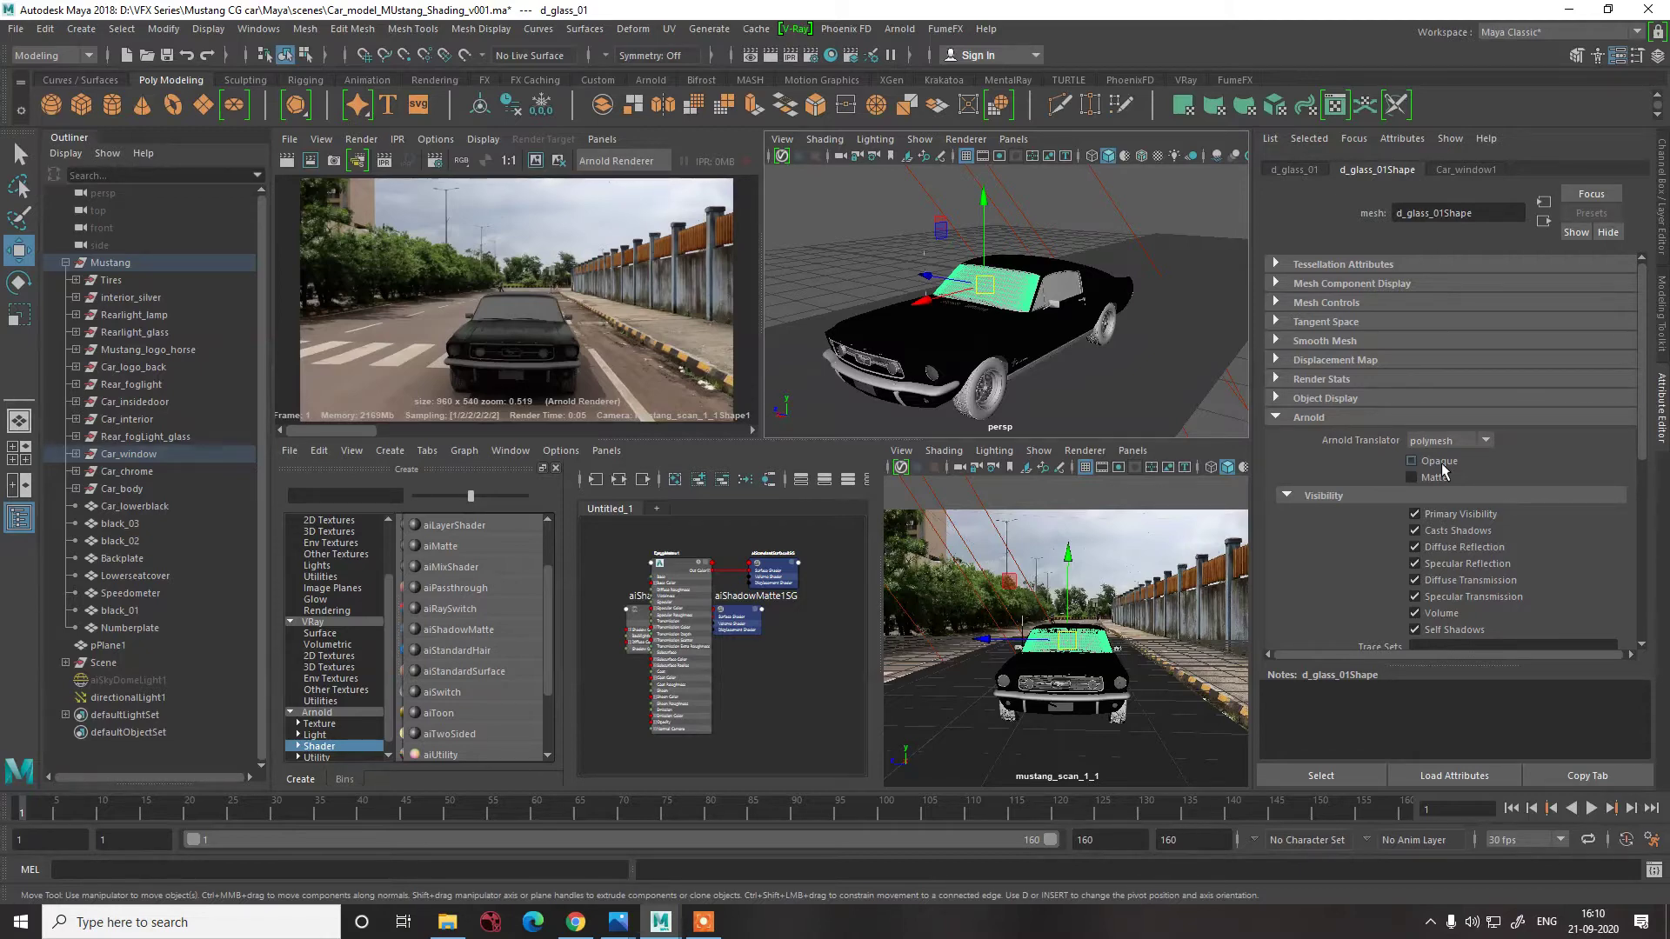
# - Turn off Arnold's Opaque option for the door window glass, d_glass_03, and clear the selection
pyautogui.keyDown('alt'); pyautogui.moveTo(1088, 348); pyautogui.dragTo(1044, 313); pyautogui.keyUp('alt')
pyautogui.click(1041, 309)
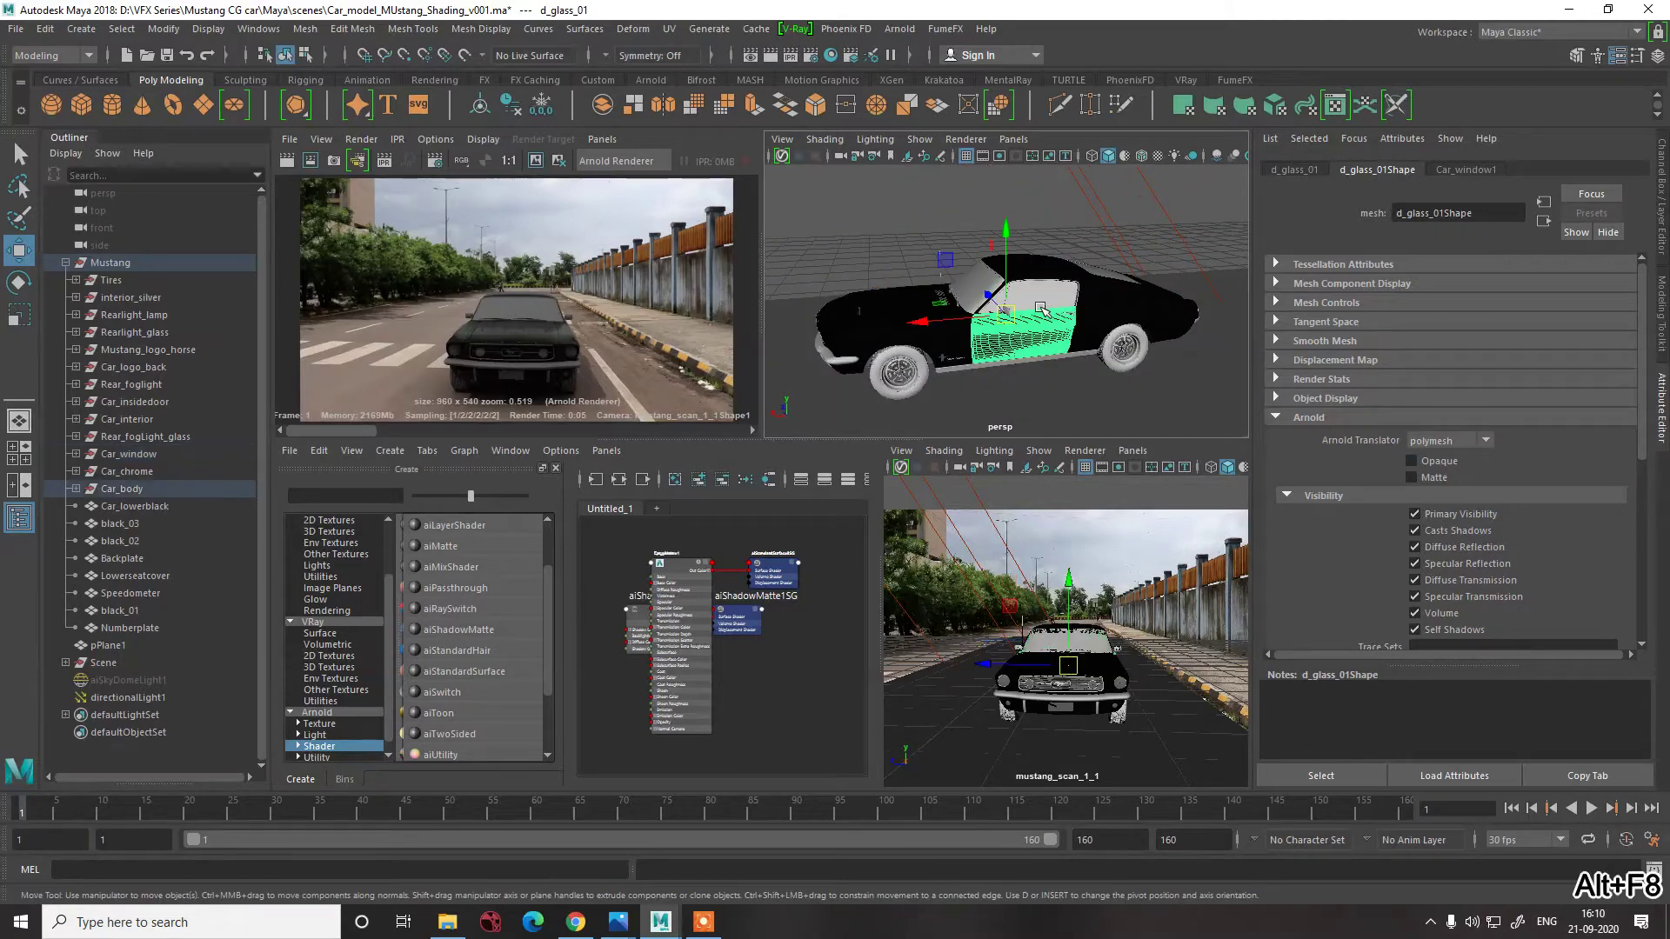
pyautogui.click(1041, 310)
pyautogui.click(1048, 301)
pyautogui.press('f')
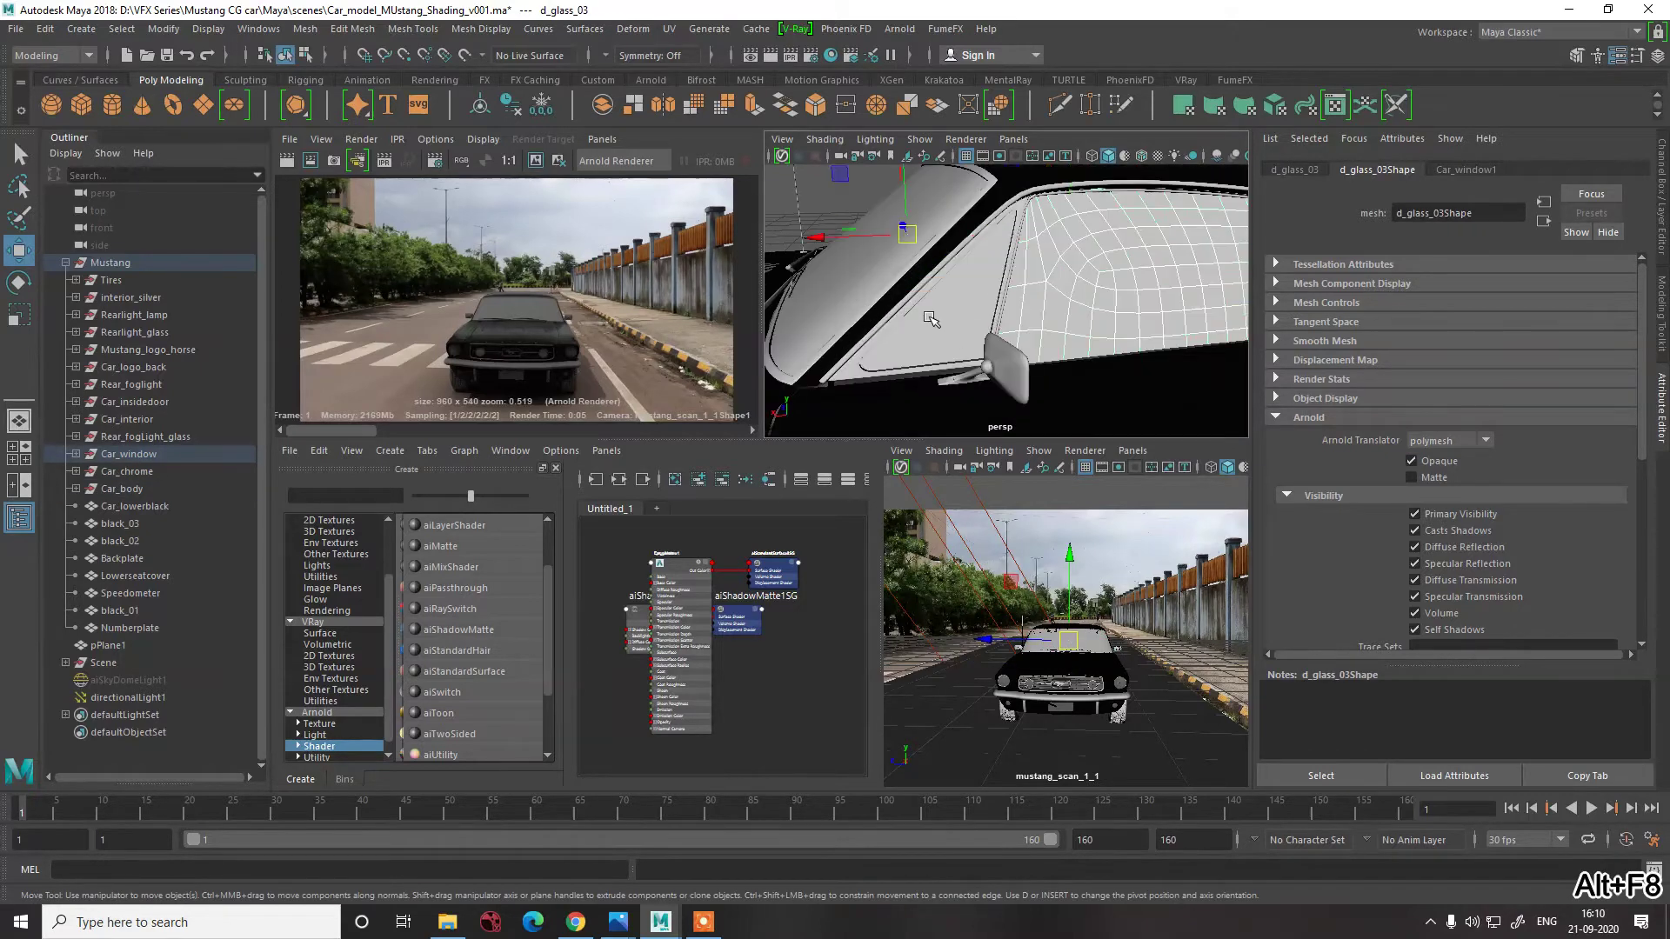
pyautogui.click(957, 319)
pyautogui.press('f')
pyautogui.keyDown('alt'); pyautogui.moveTo(957, 319); pyautogui.dragTo(1268, 379); pyautogui.keyUp('alt')
pyautogui.scroll(-5, 955, 259)
pyautogui.click(913, 294)
pyautogui.click(1218, 240)
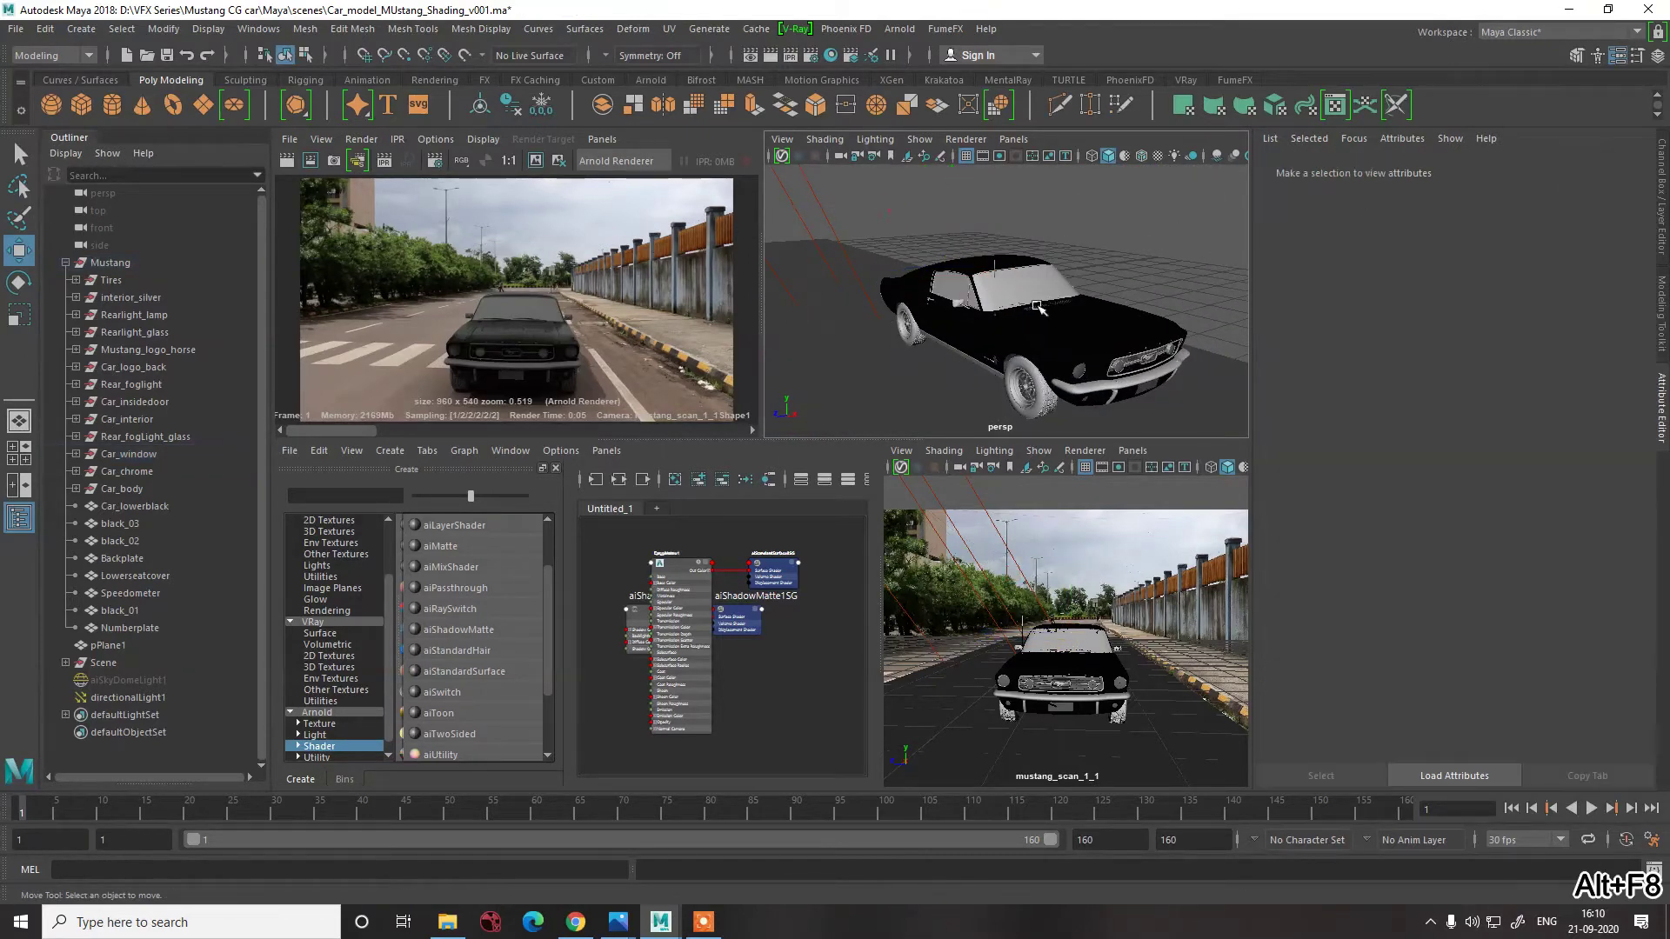
# - Select the small front quarter glass, d_glass_02, and turn off its Arnold Opaque option
pyautogui.click(977, 302)
pyautogui.press('f')
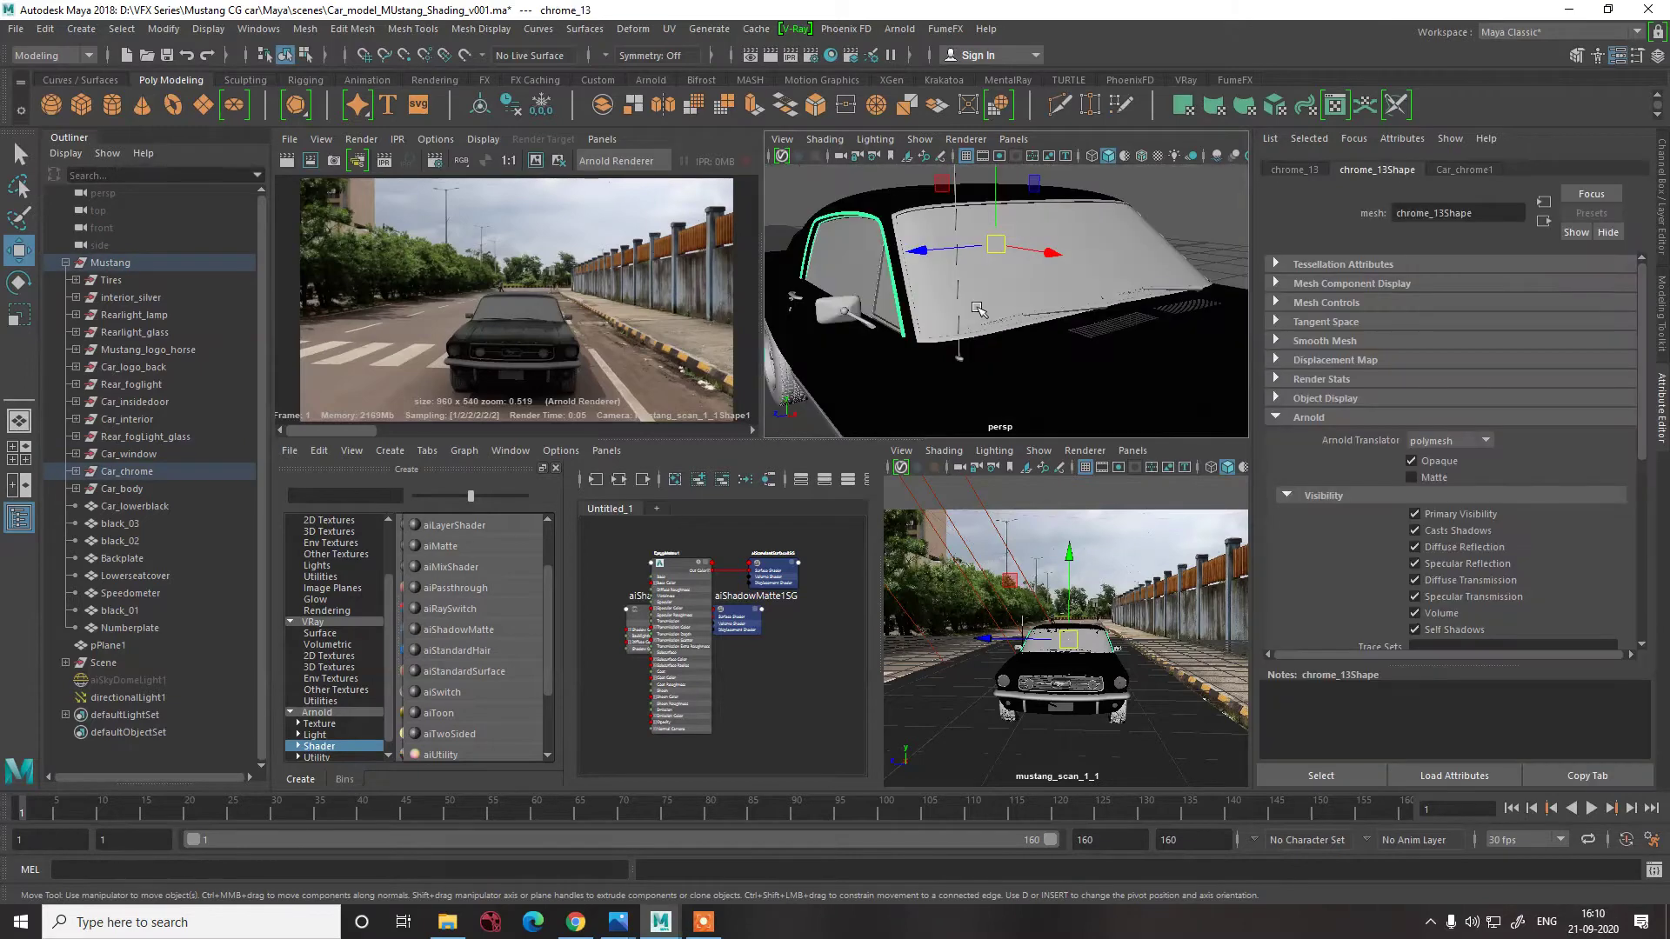
pyautogui.click(887, 300)
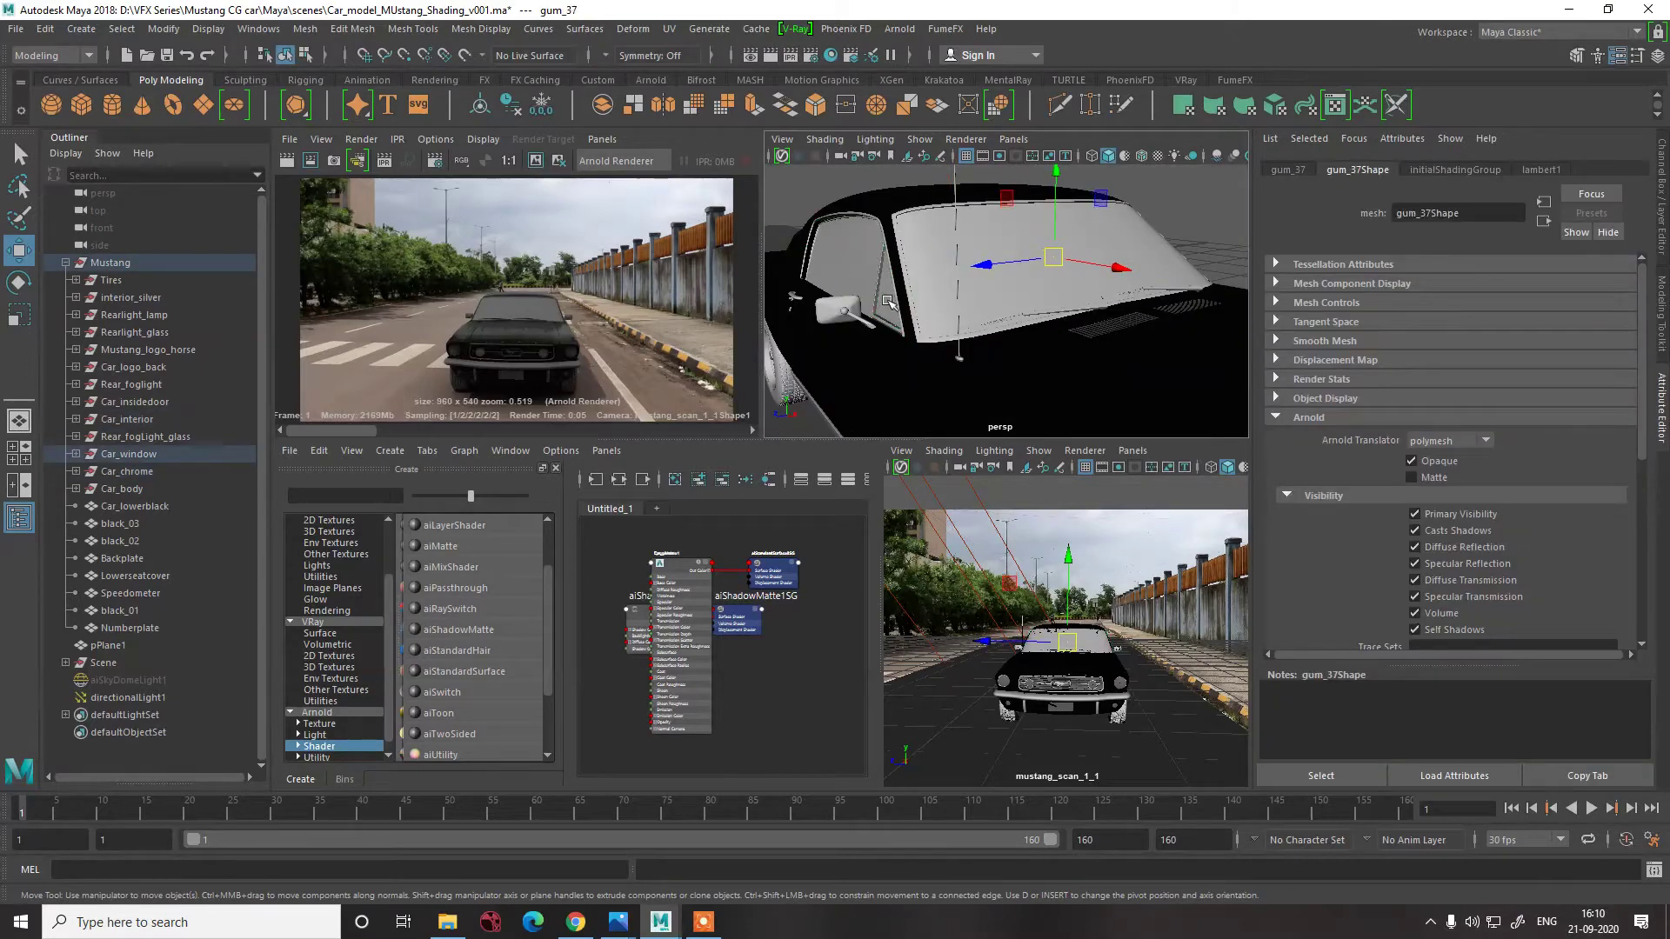
pyautogui.click(888, 301)
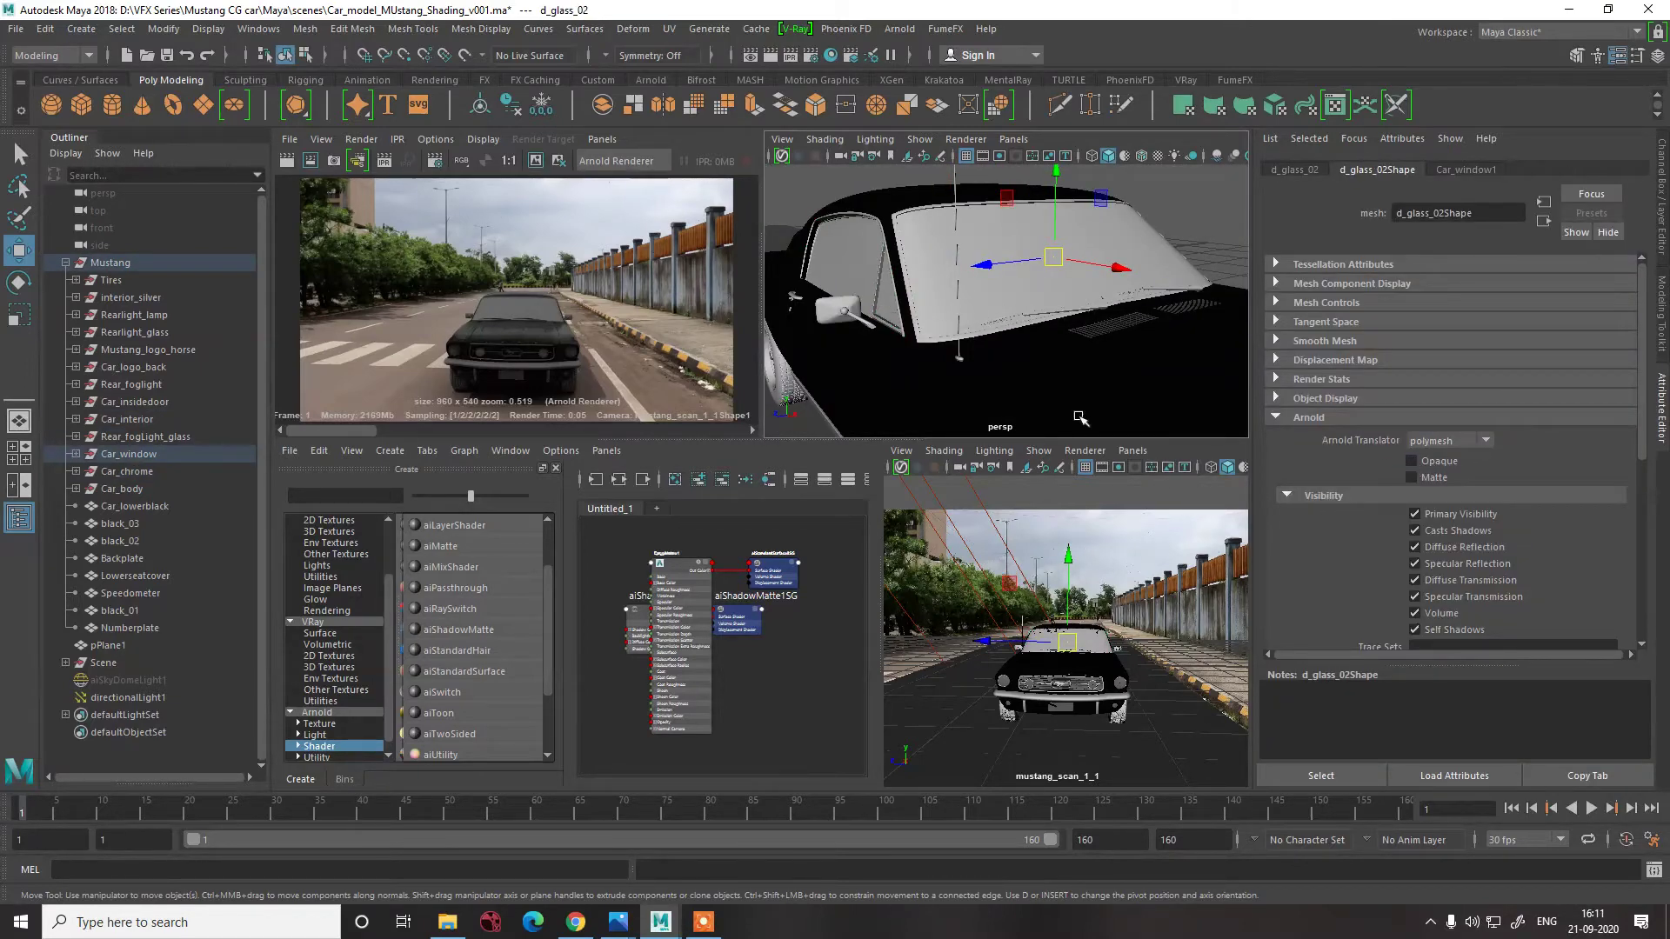
# - Select the rear window glass, d_glass_04, and turn off its Arnold Opaque option
pyautogui.keyDown('alt'); pyautogui.moveTo(1081, 418); pyautogui.dragTo(917, 368); pyautogui.keyUp('alt')
pyautogui.click(870, 287)
pyautogui.click(916, 368)
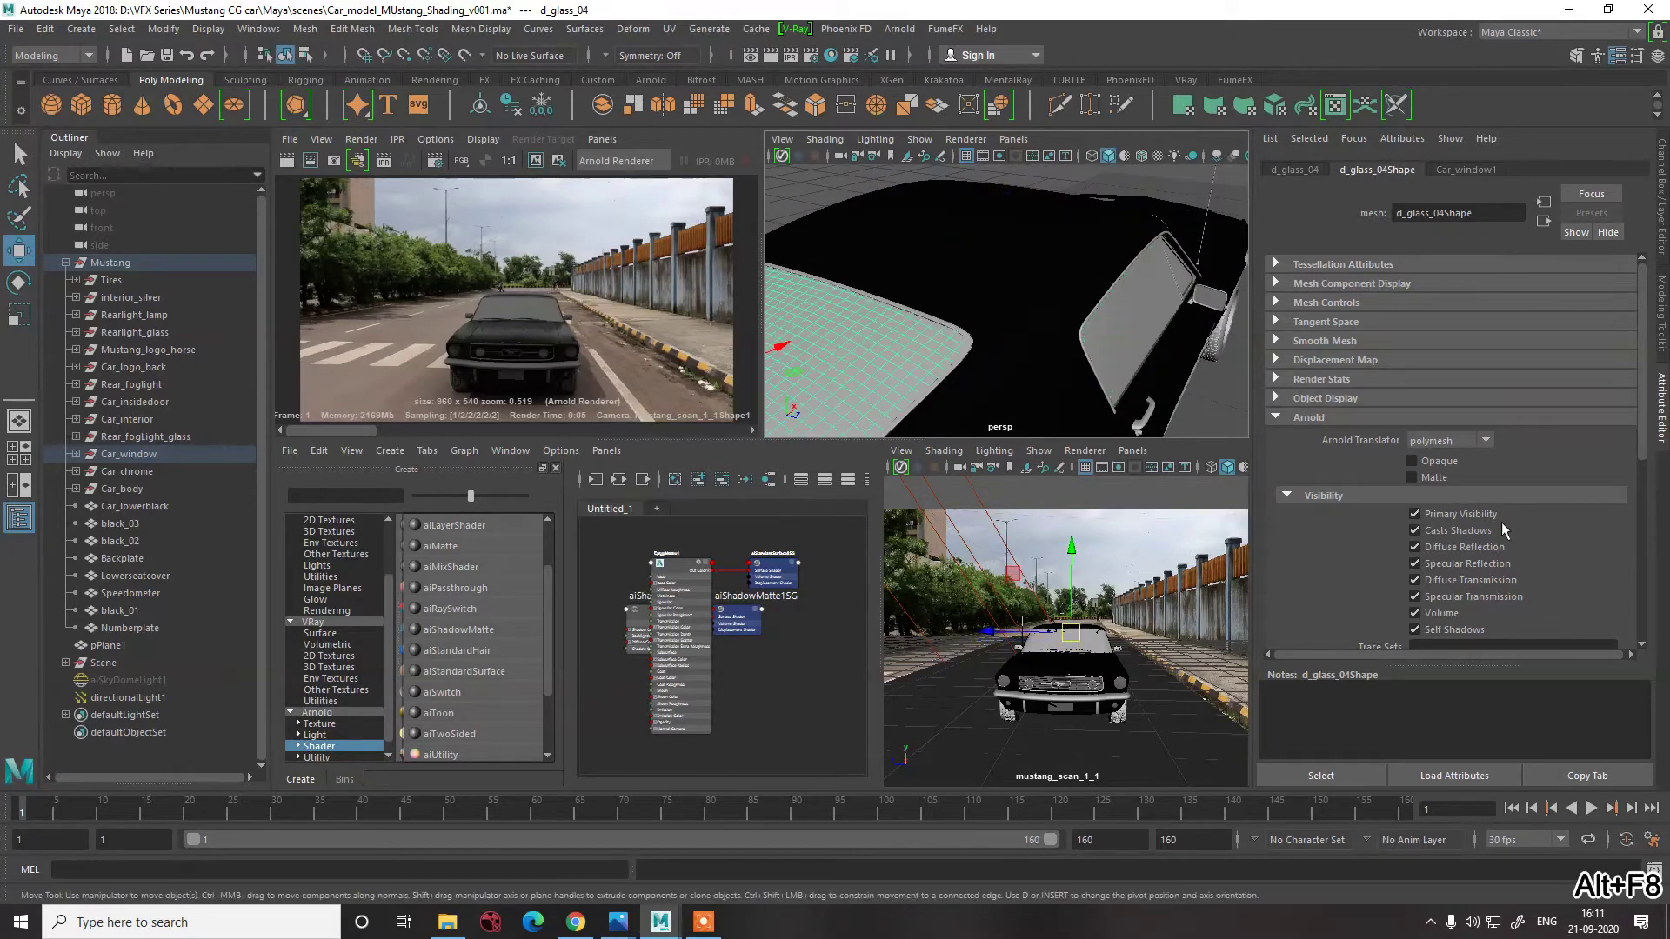
# - Keep the current render image and render the shot camera's frame again with Arnold
pyautogui.keyDown('alt'); pyautogui.moveTo(1000, 330); pyautogui.dragTo(884, 339); pyautogui.keyUp('alt')
pyautogui.scroll(-2, 1037, 322)
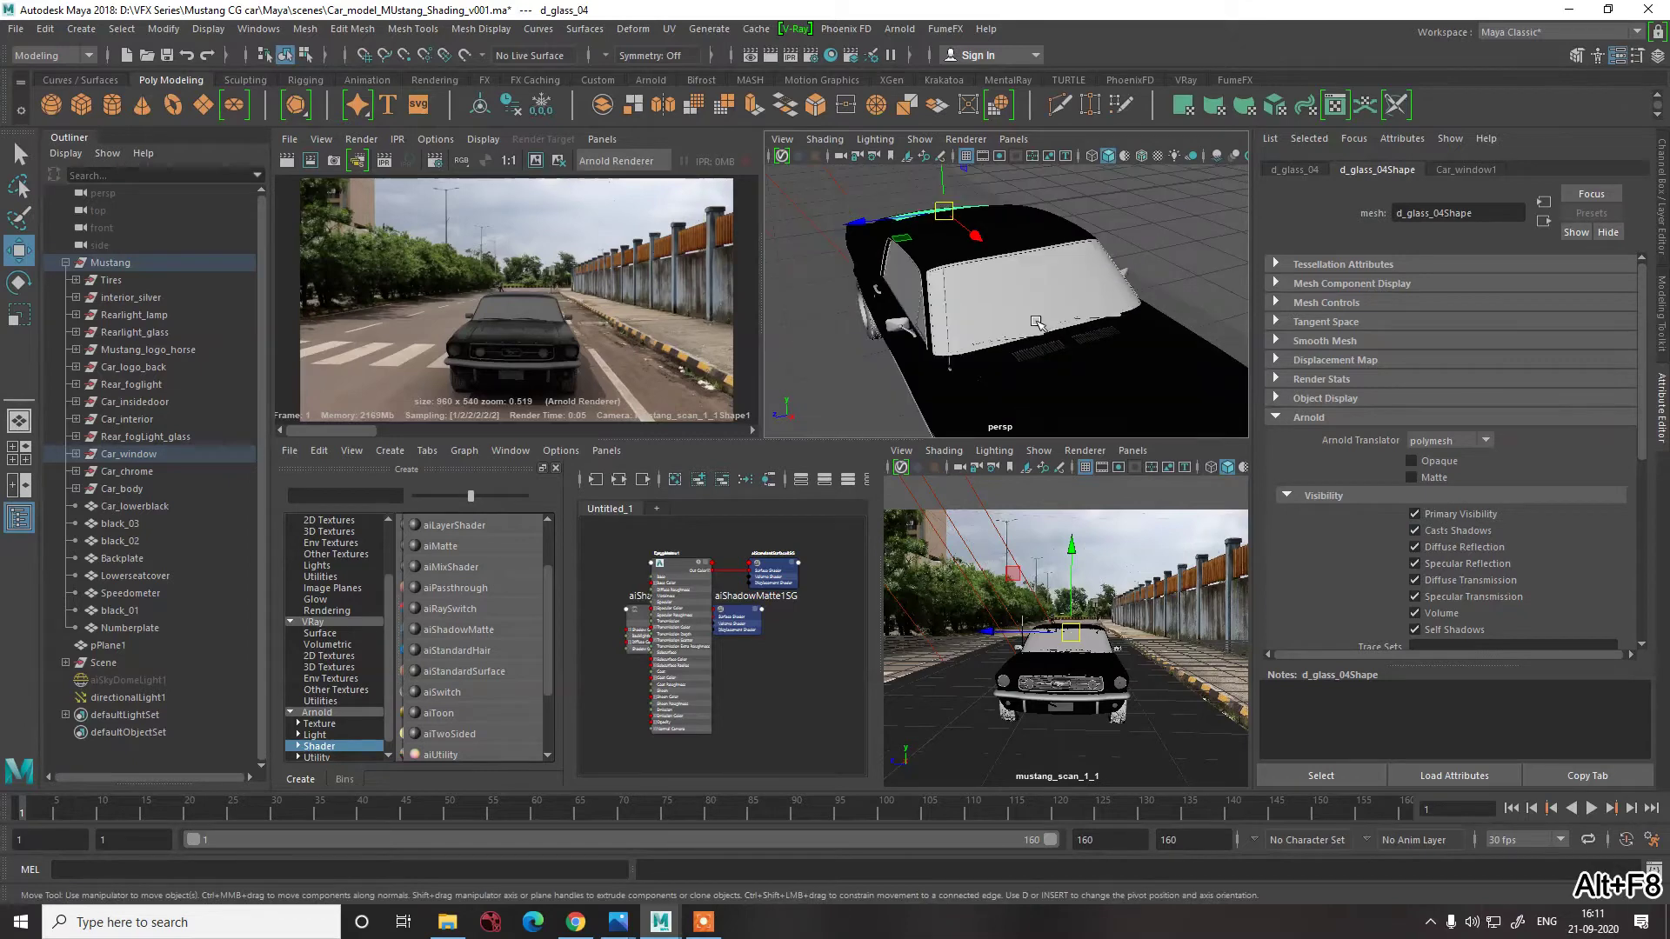
pyautogui.keyDown('alt'); pyautogui.moveTo(1037, 322); pyautogui.dragTo(687, 281); pyautogui.keyUp('alt')
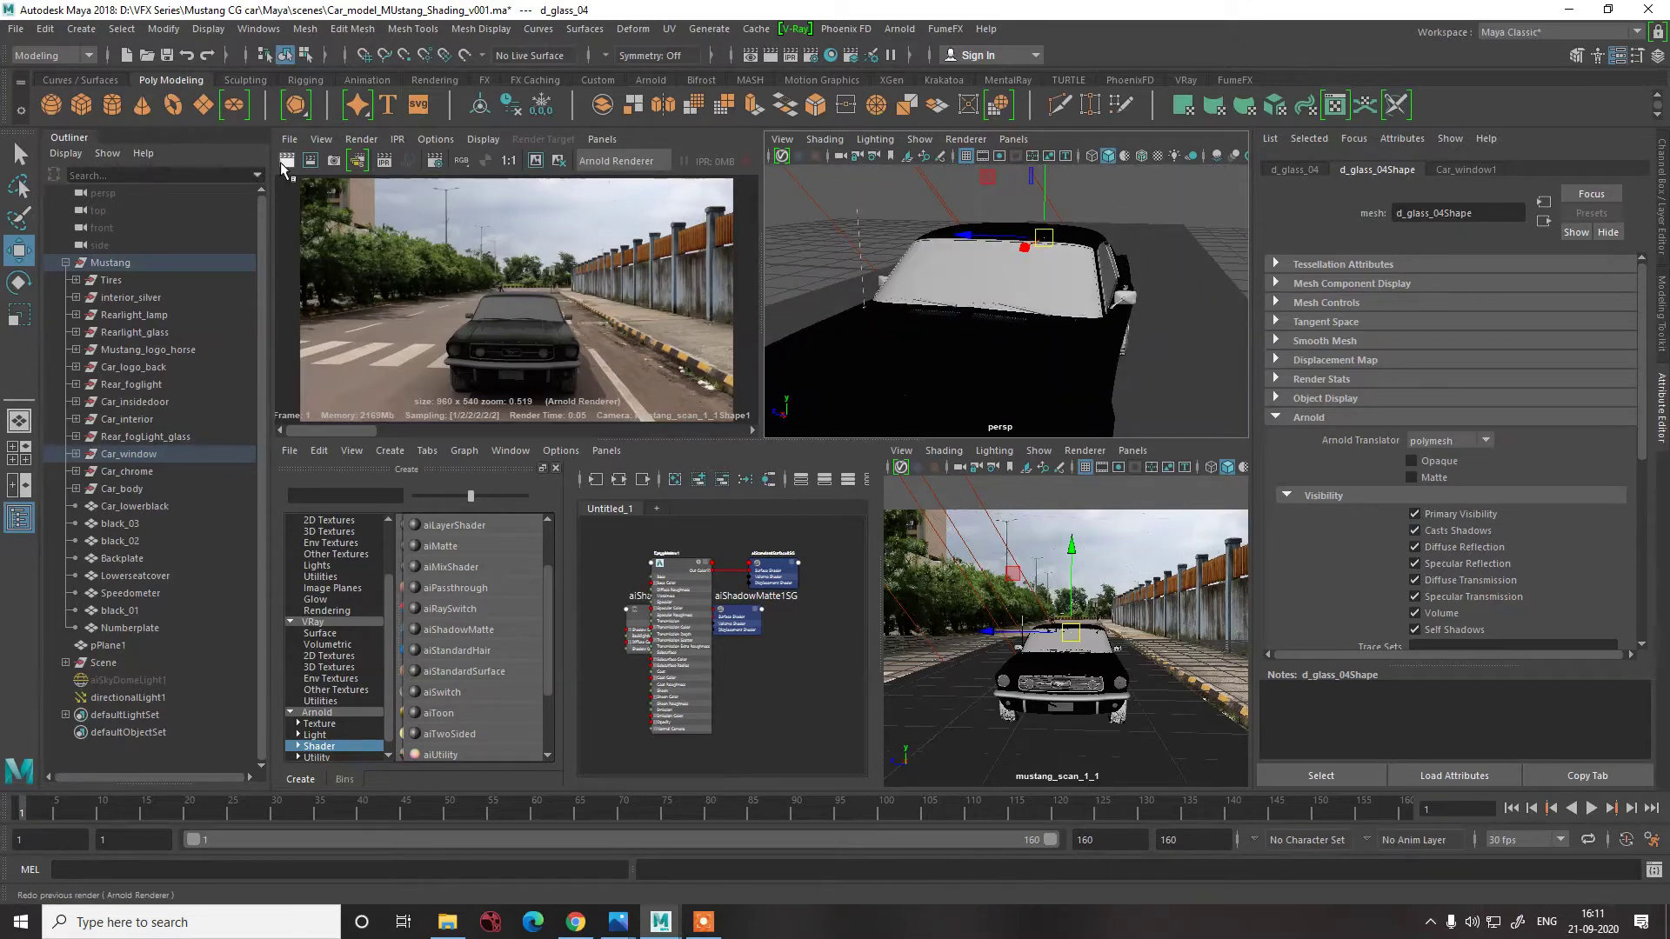
pyautogui.click(532, 165)
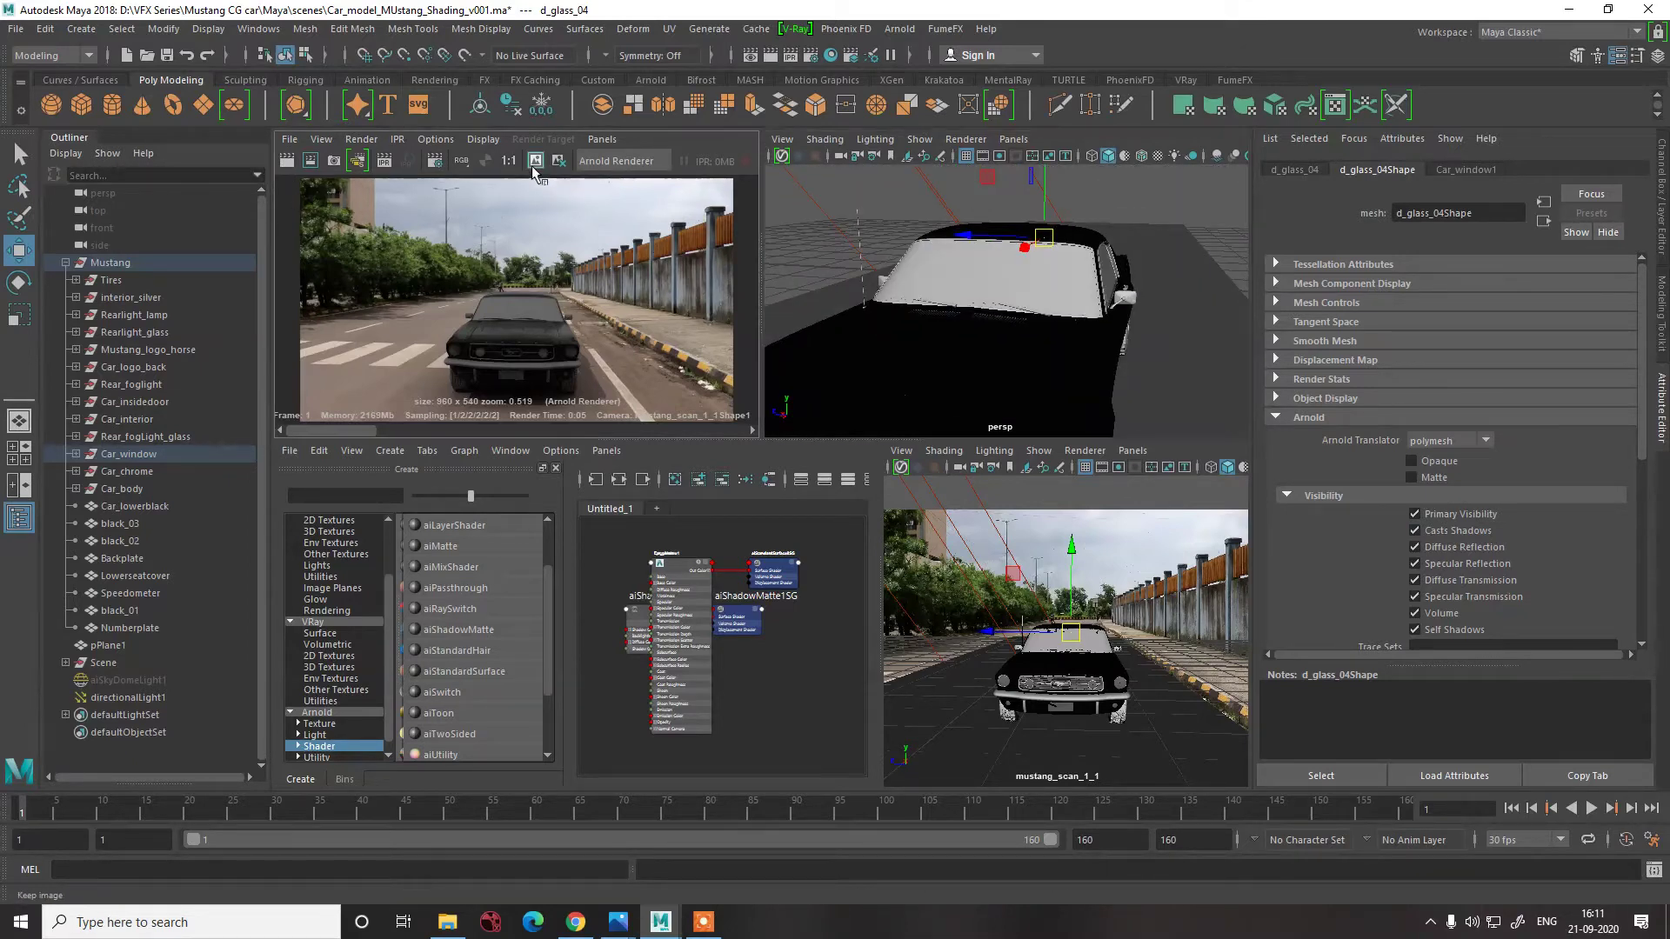
pyautogui.click(288, 163)
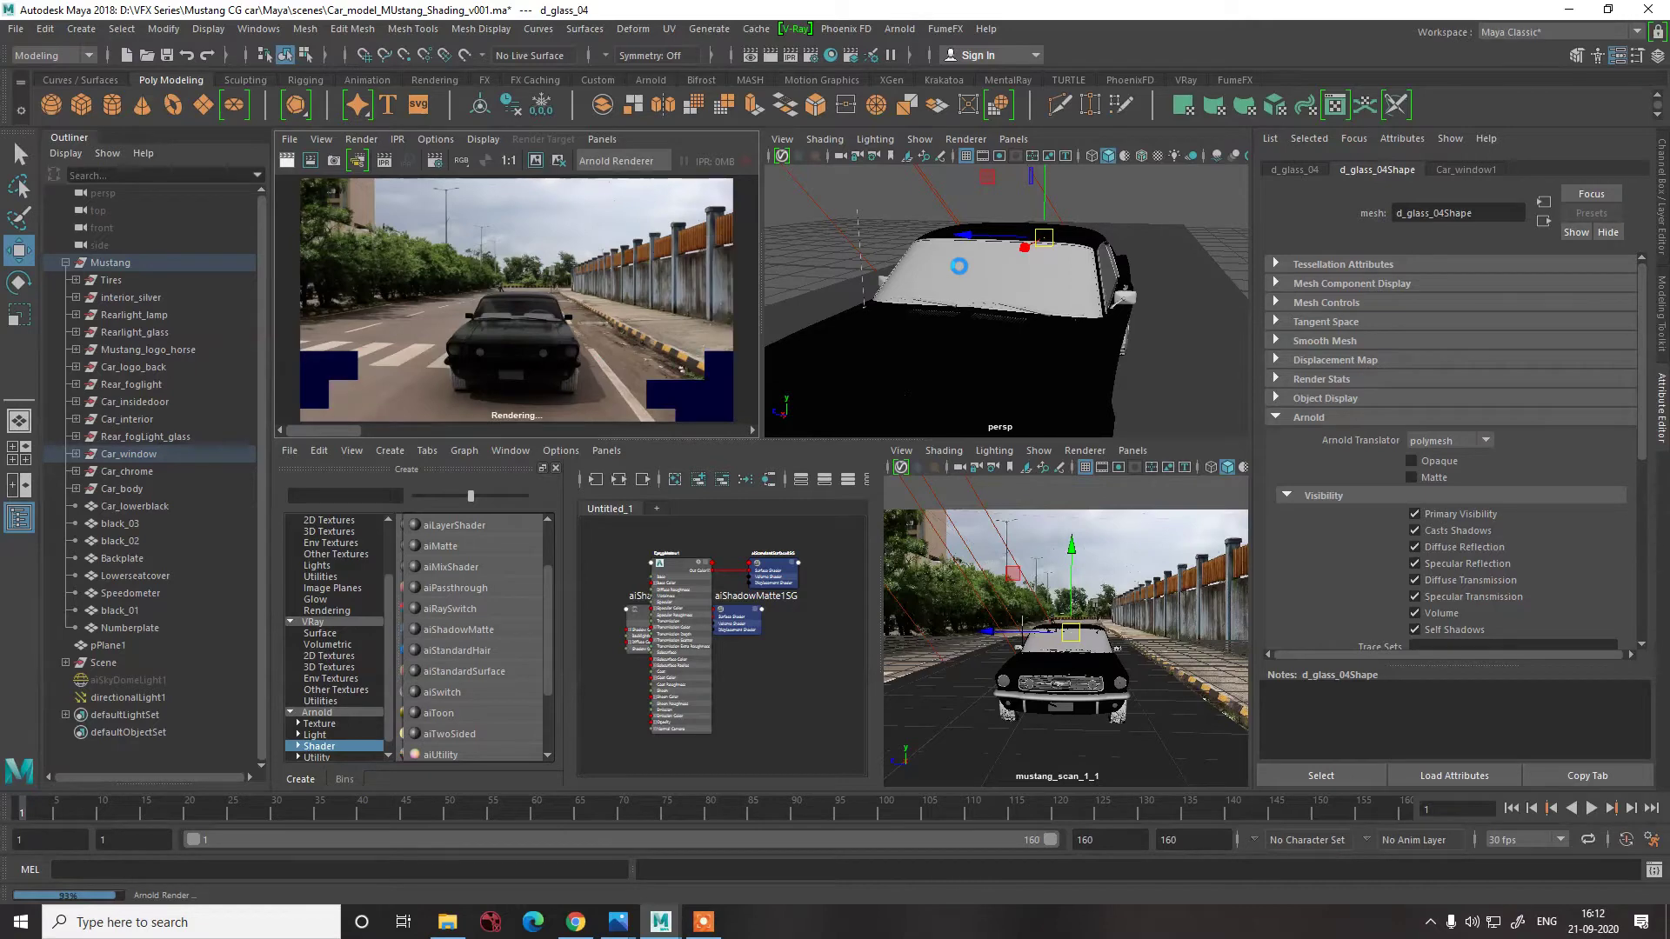
# - Set Car_window1's transmission weight to 0.714 and IOR to 2.211, and lighten its black base color very slightly
pyautogui.click(959, 266)
pyautogui.click(1449, 171)
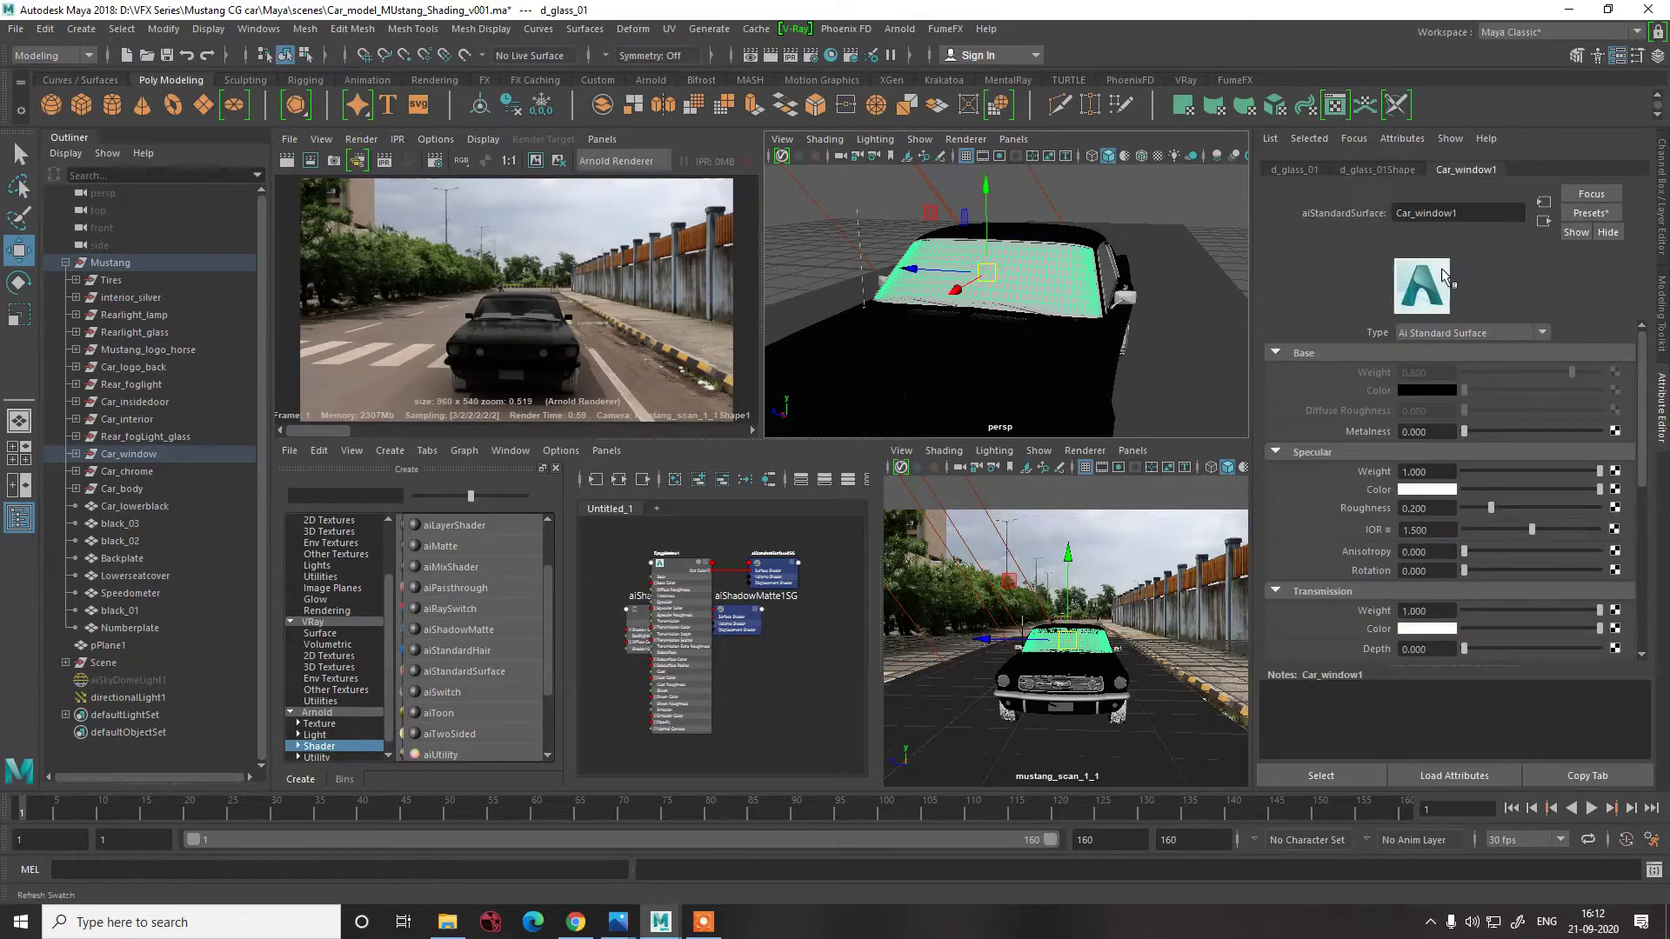
pyautogui.click(1555, 611)
pyautogui.moveTo(1554, 609); pyautogui.dragTo(1561, 612)
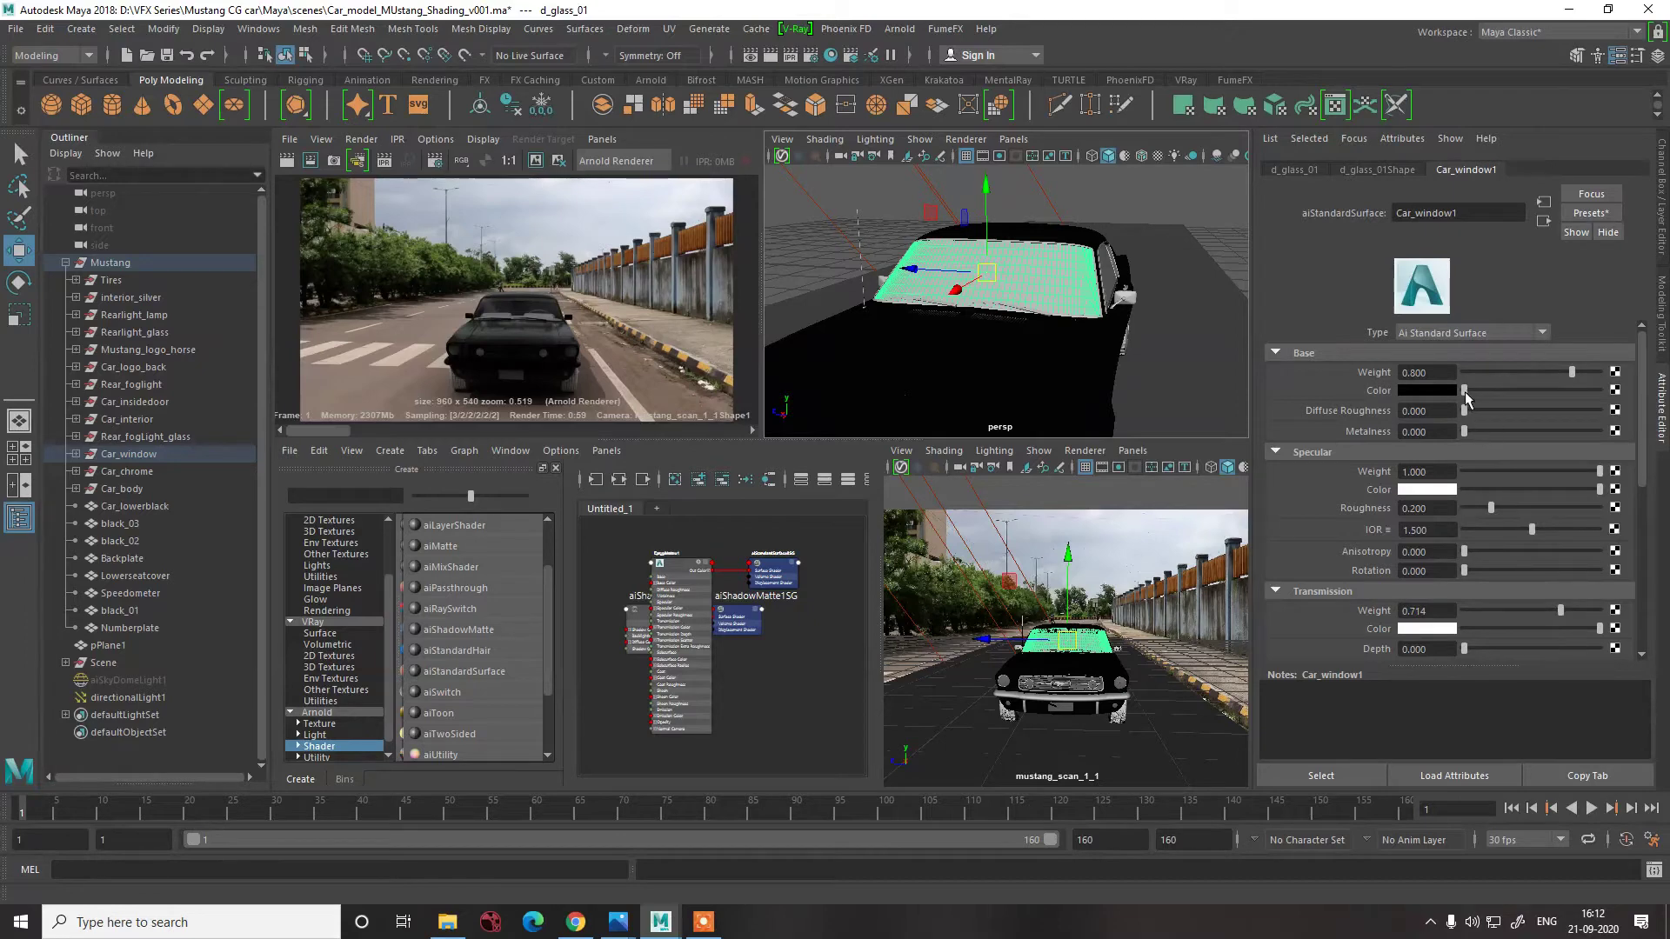
pyautogui.moveTo(1466, 399)
pyautogui.mouseDown()
pyautogui.moveTo(1486, 400)
pyautogui.moveTo(1468, 396)
pyautogui.mouseUp()
pyautogui.moveTo(1532, 531); pyautogui.dragTo(1561, 533)
# - Render only a region around the windshield and examine the glass in the result
pyautogui.scroll(5, 531, 320)
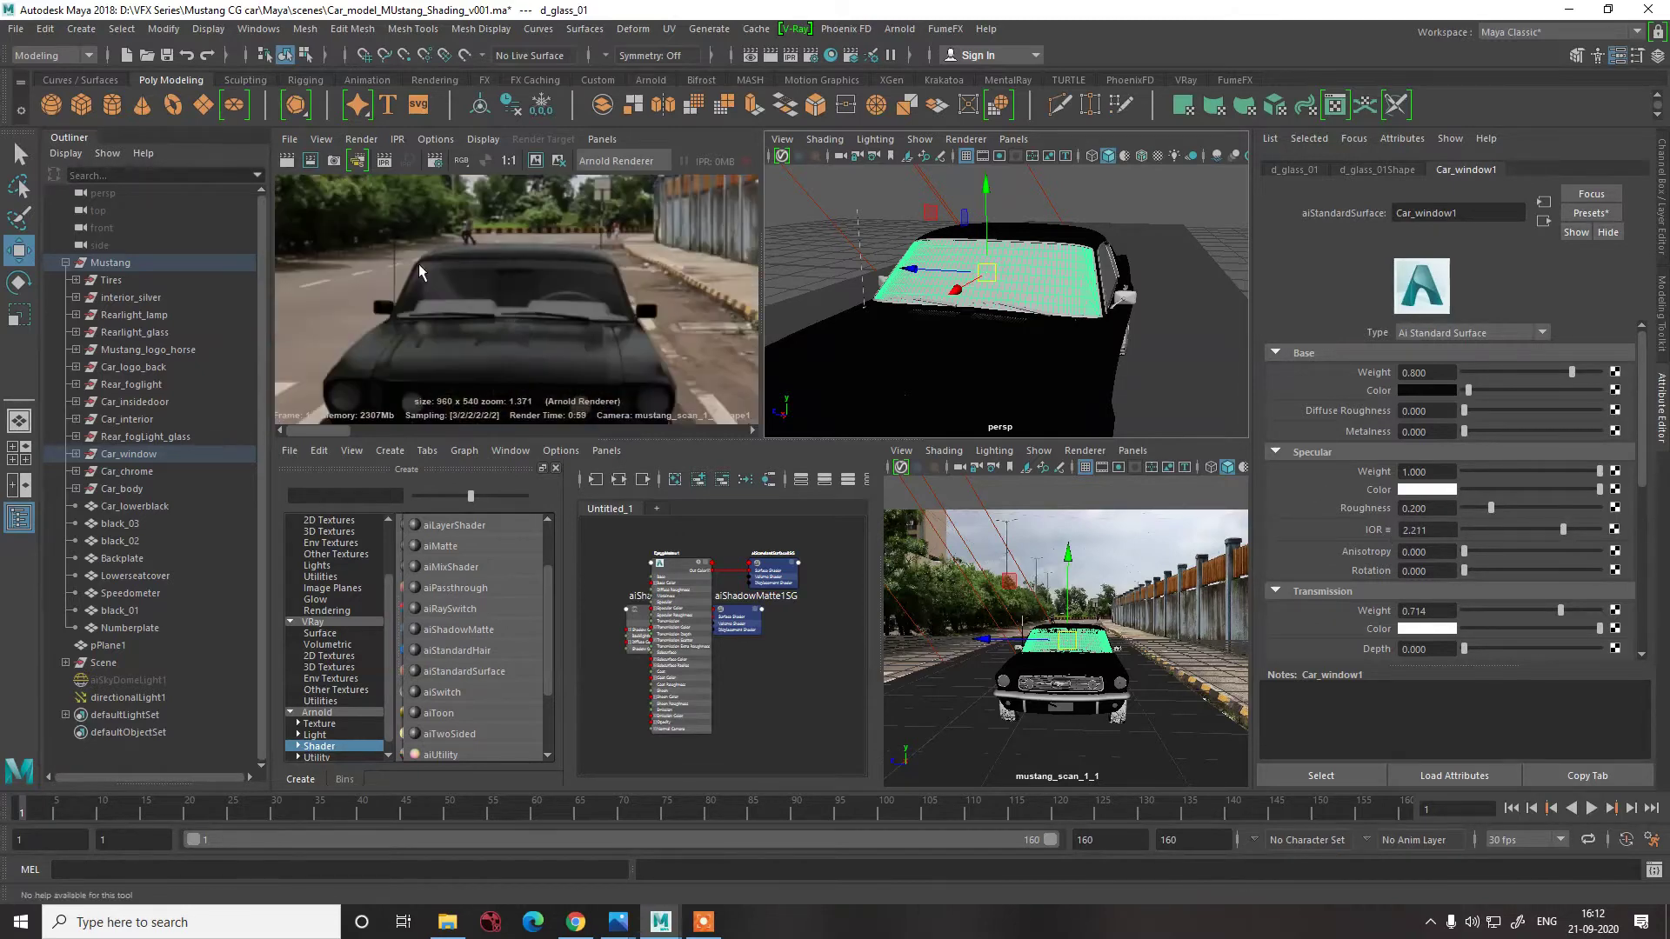
pyautogui.moveTo(385, 221); pyautogui.dragTo(675, 341)
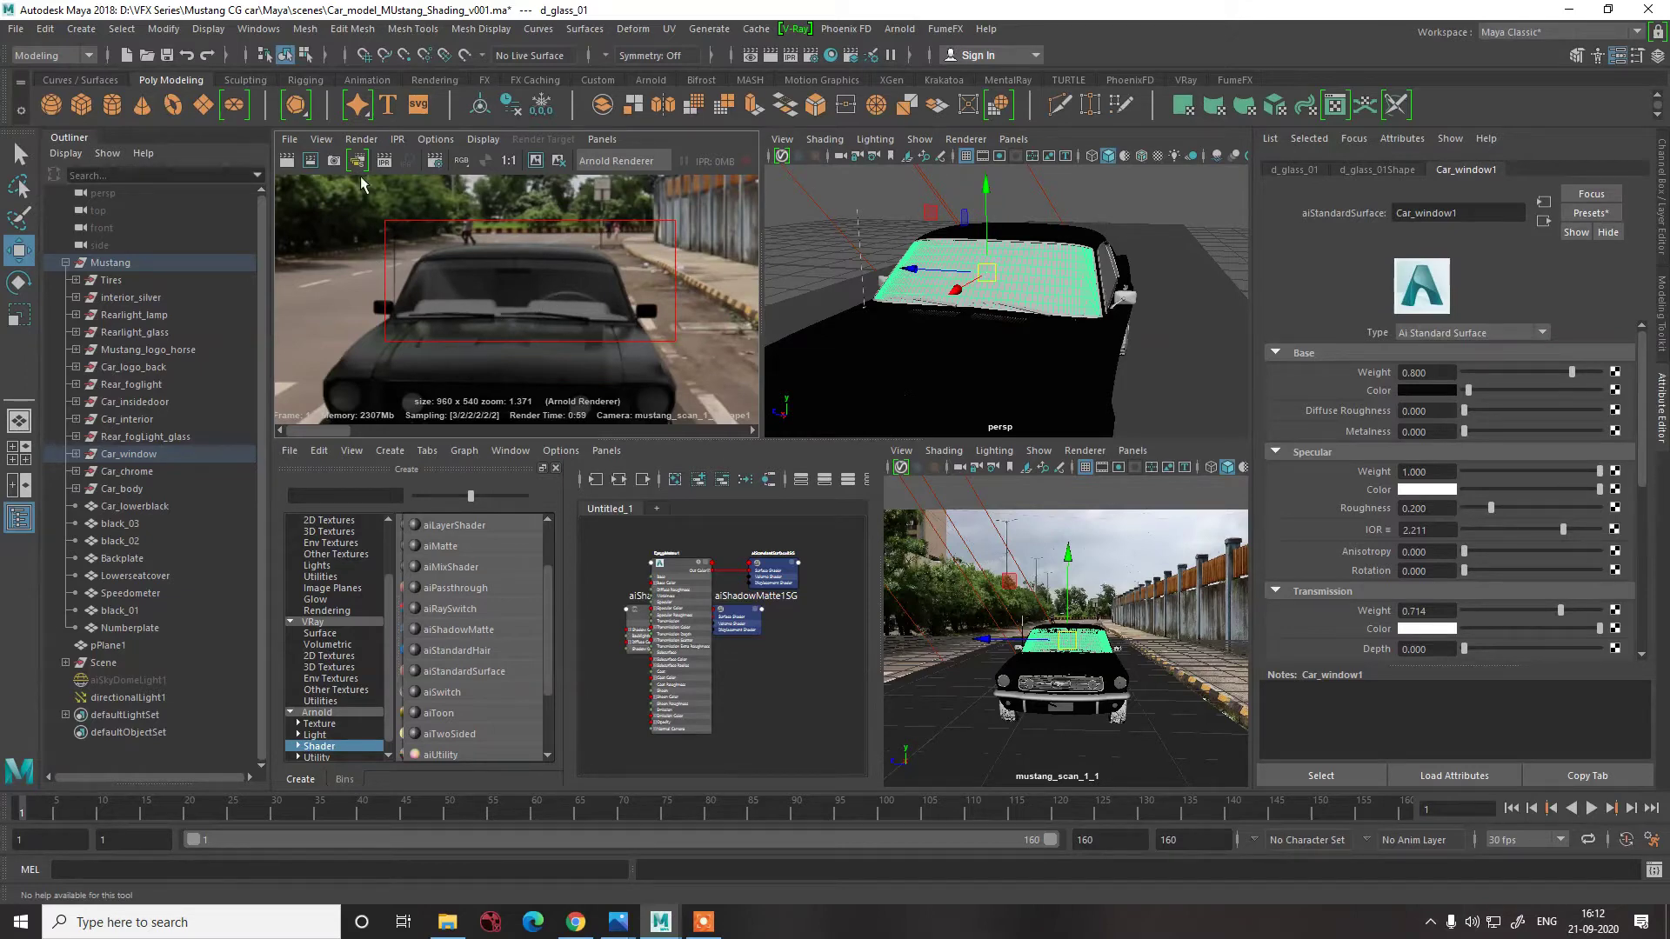
pyautogui.click(311, 161)
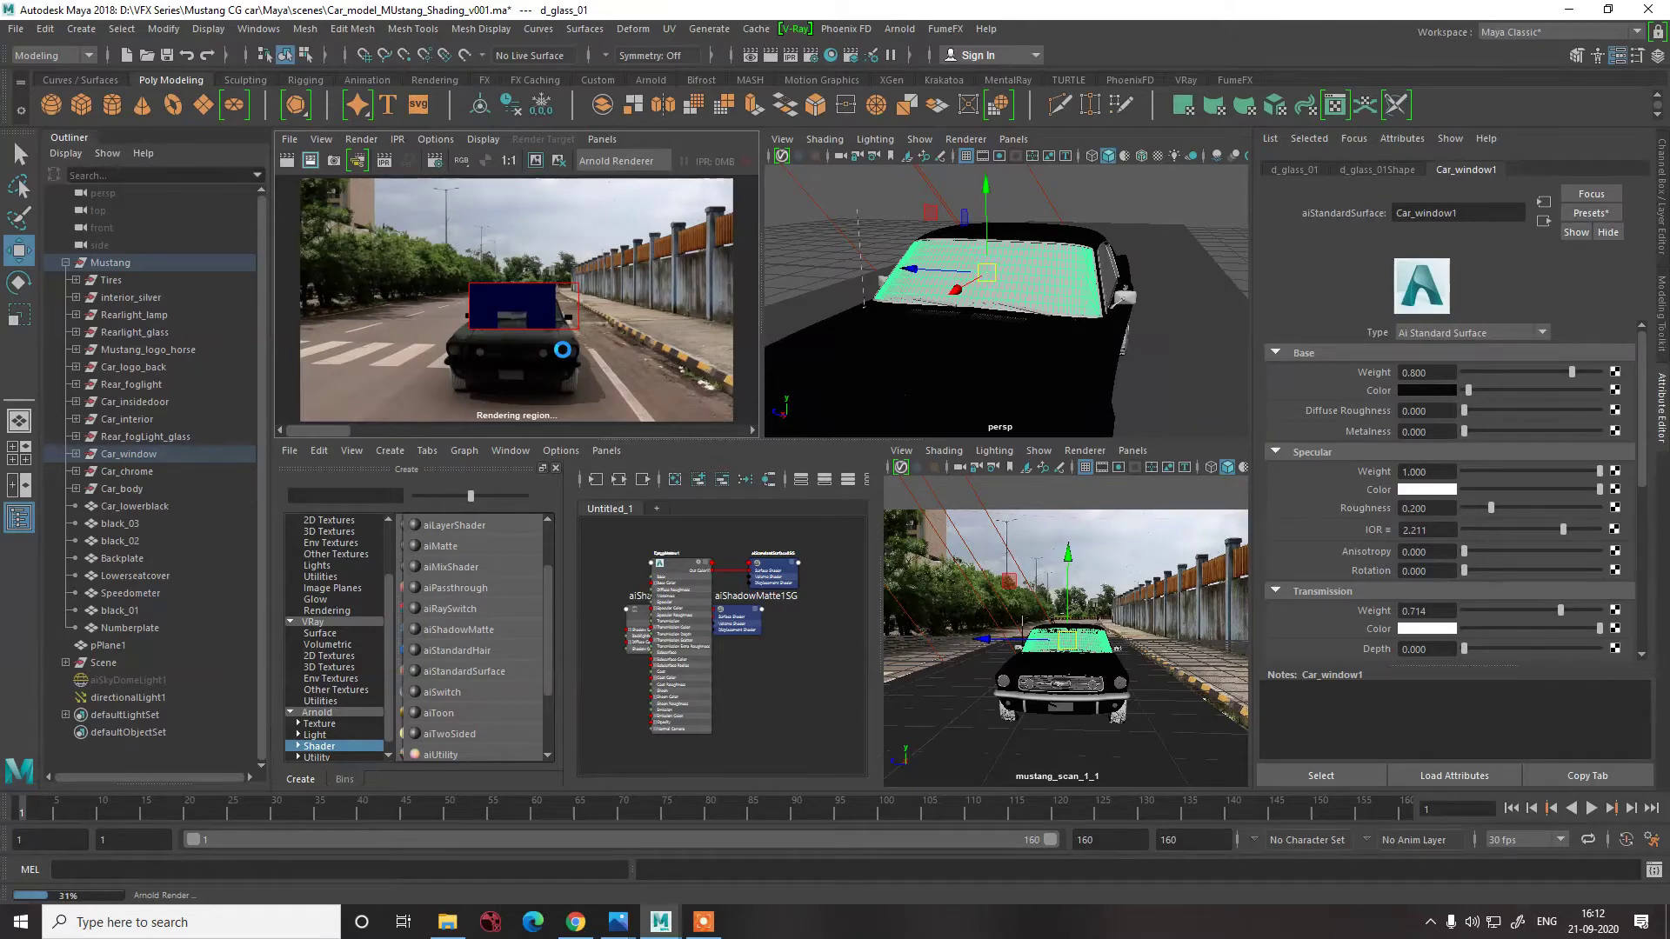
pyautogui.scroll(5, 527, 332)
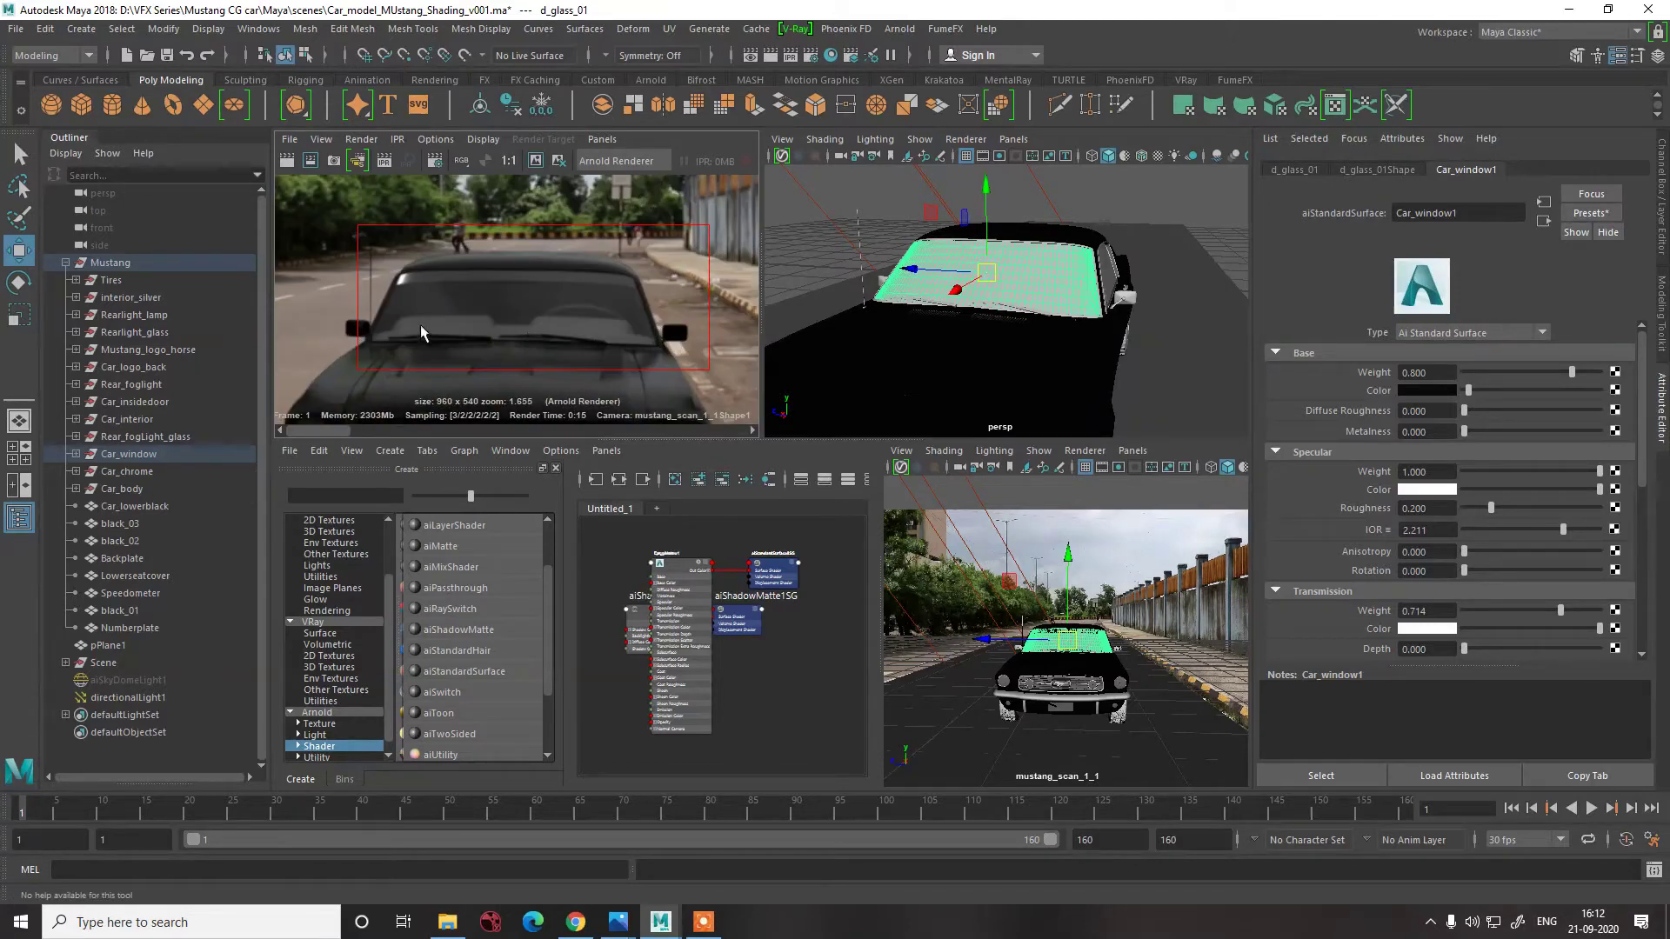
# - Set Car_window1's base weight to 0 with a white base color and its transmission weight to 0.344, and re-render the windshield region
pyautogui.scroll(3, 412, 302)
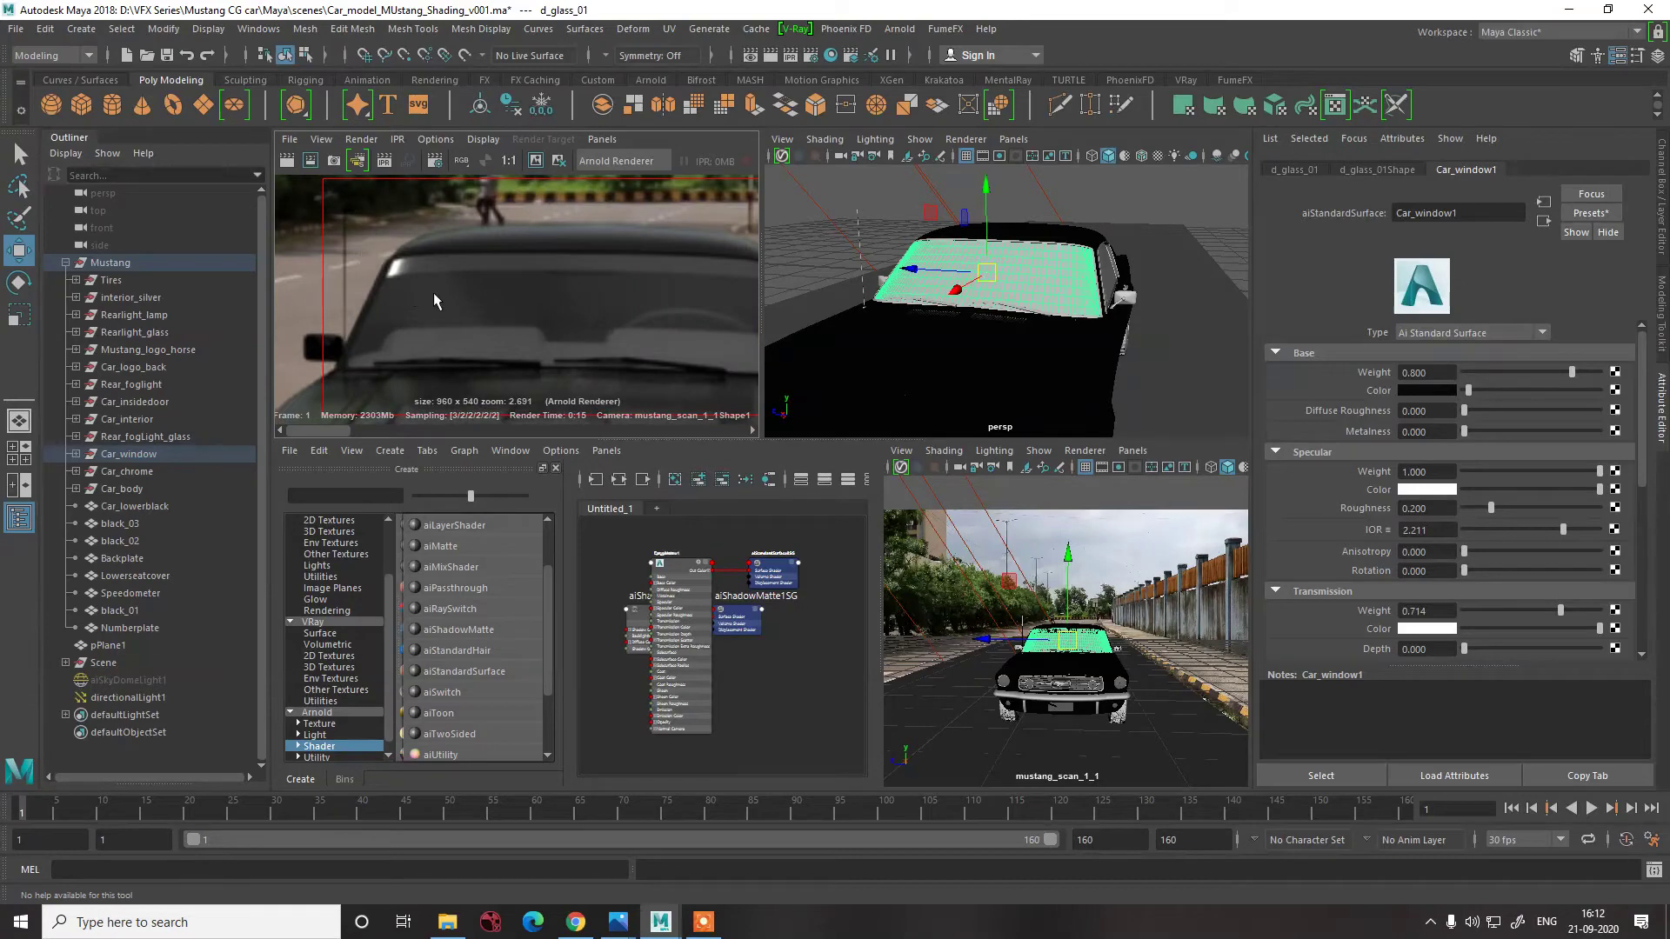
pyautogui.scroll(-2, 503, 315)
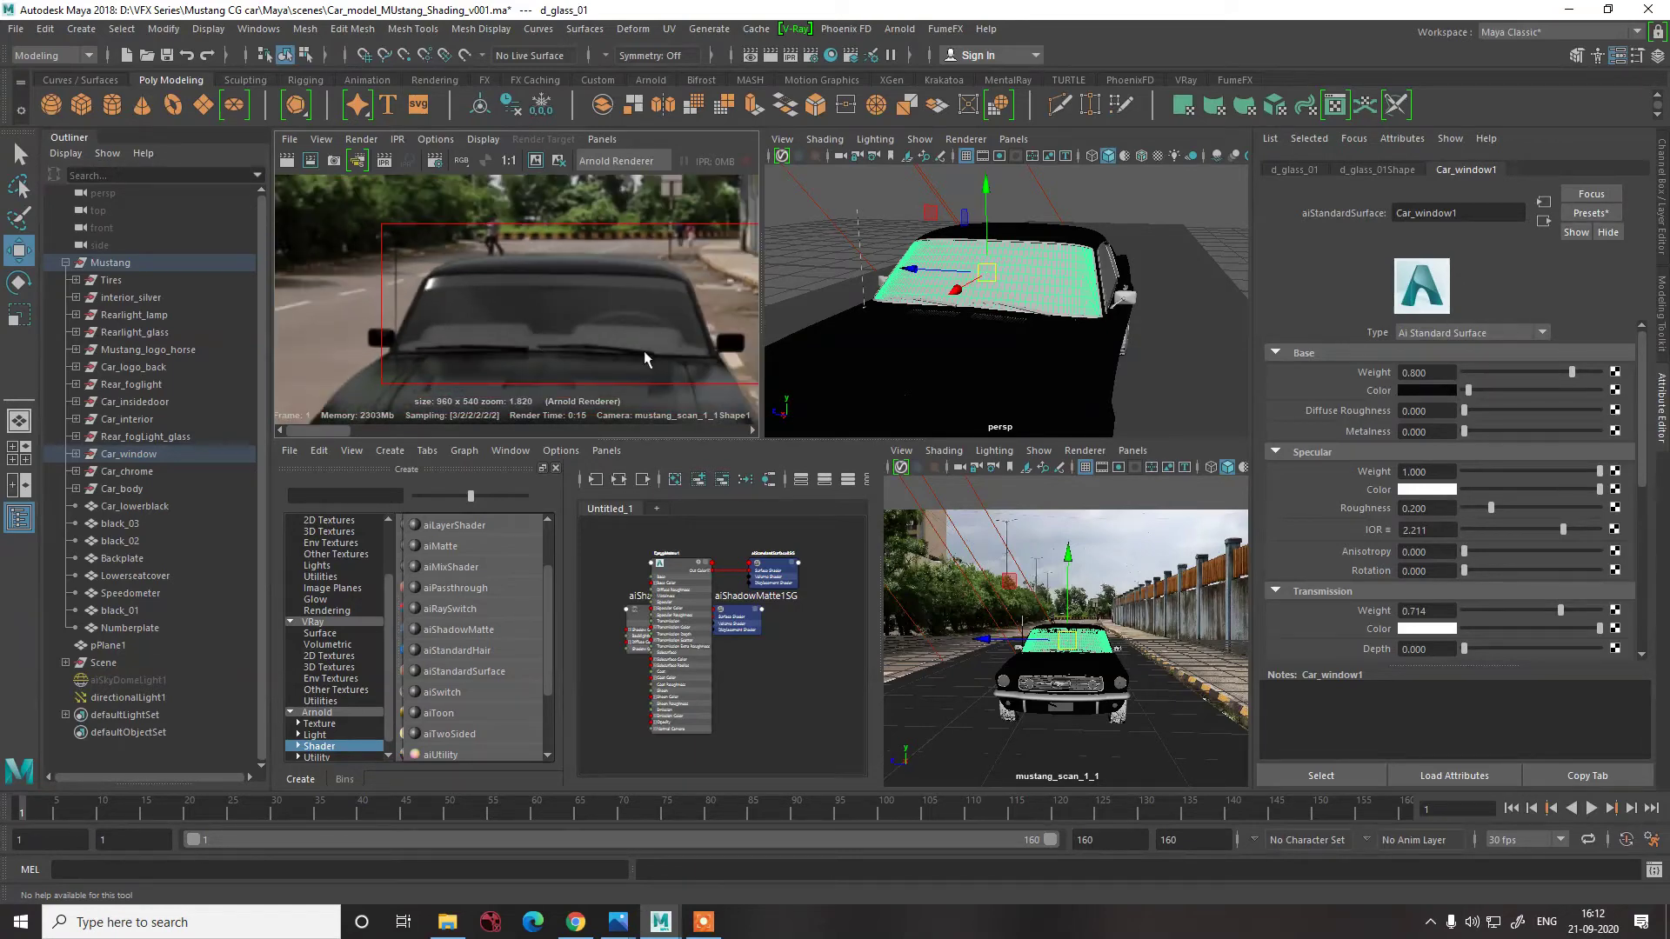
pyautogui.click(1510, 610)
pyautogui.click(312, 160)
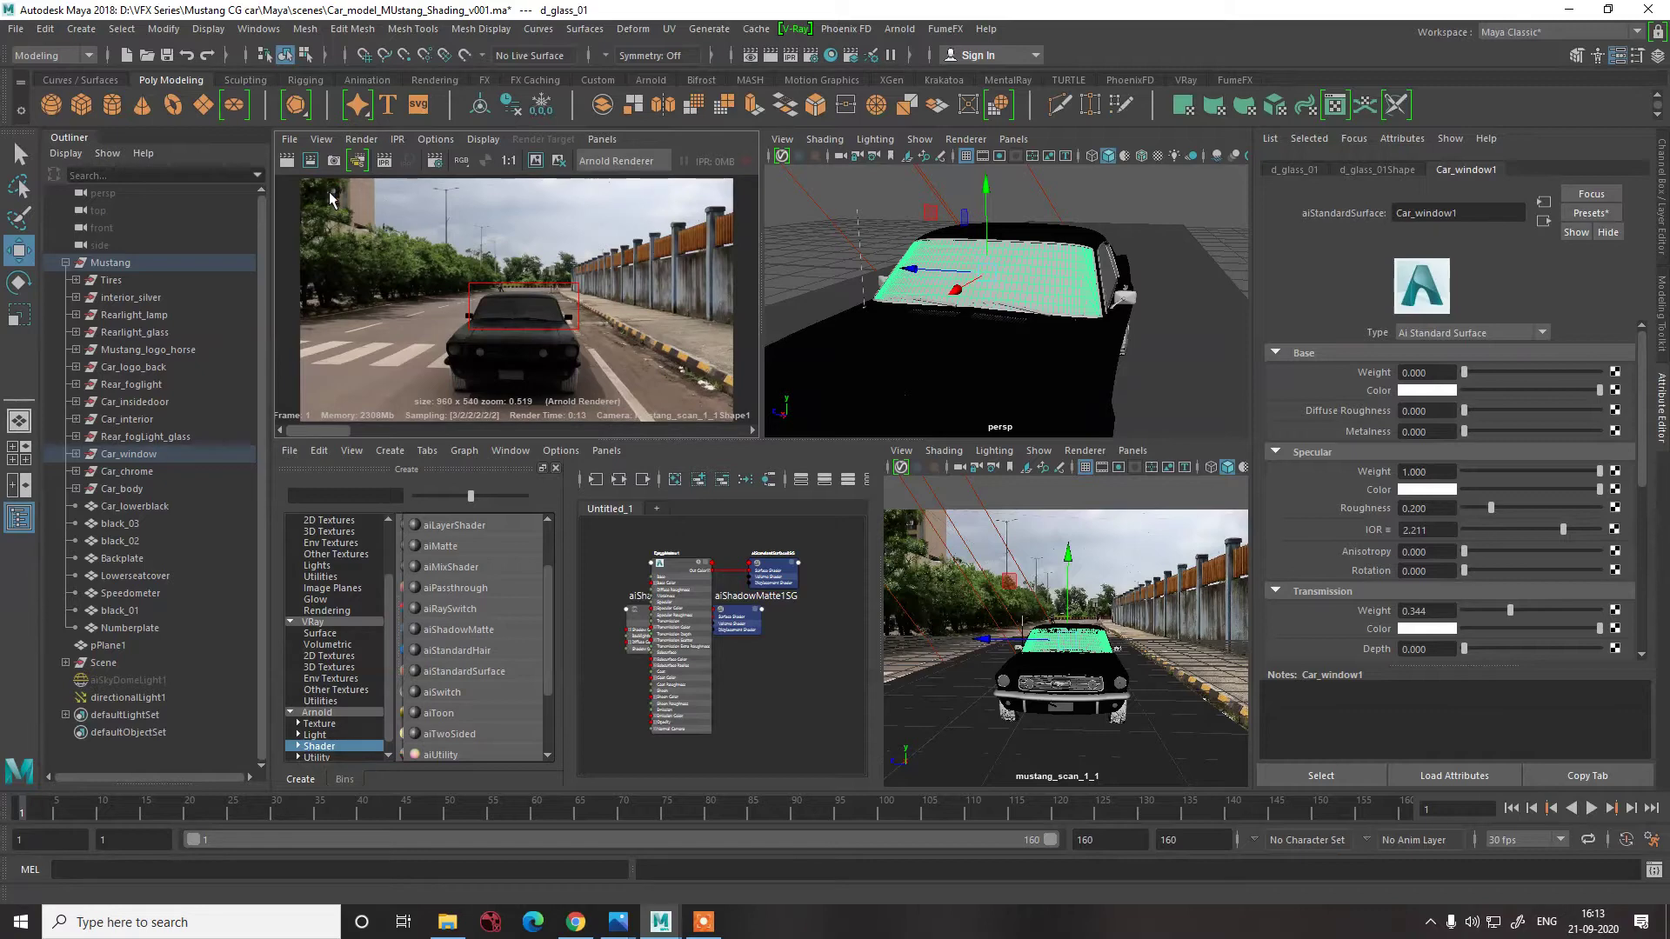
pyautogui.scroll(5, 530, 303)
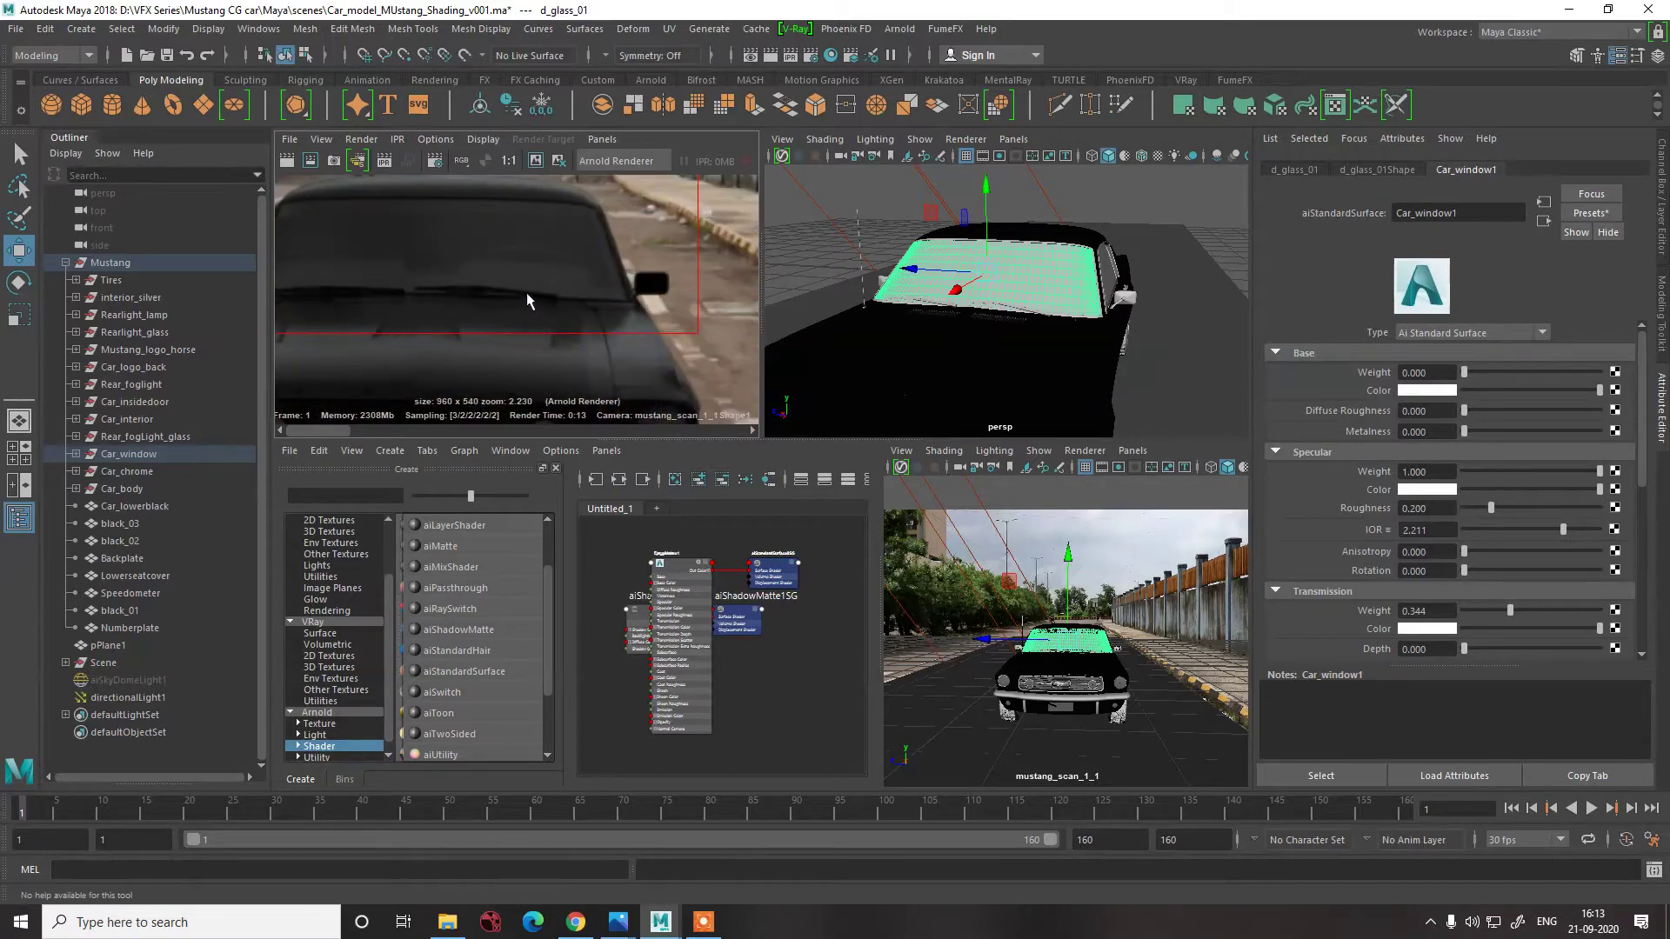
pyautogui.scroll(-1, 527, 300)
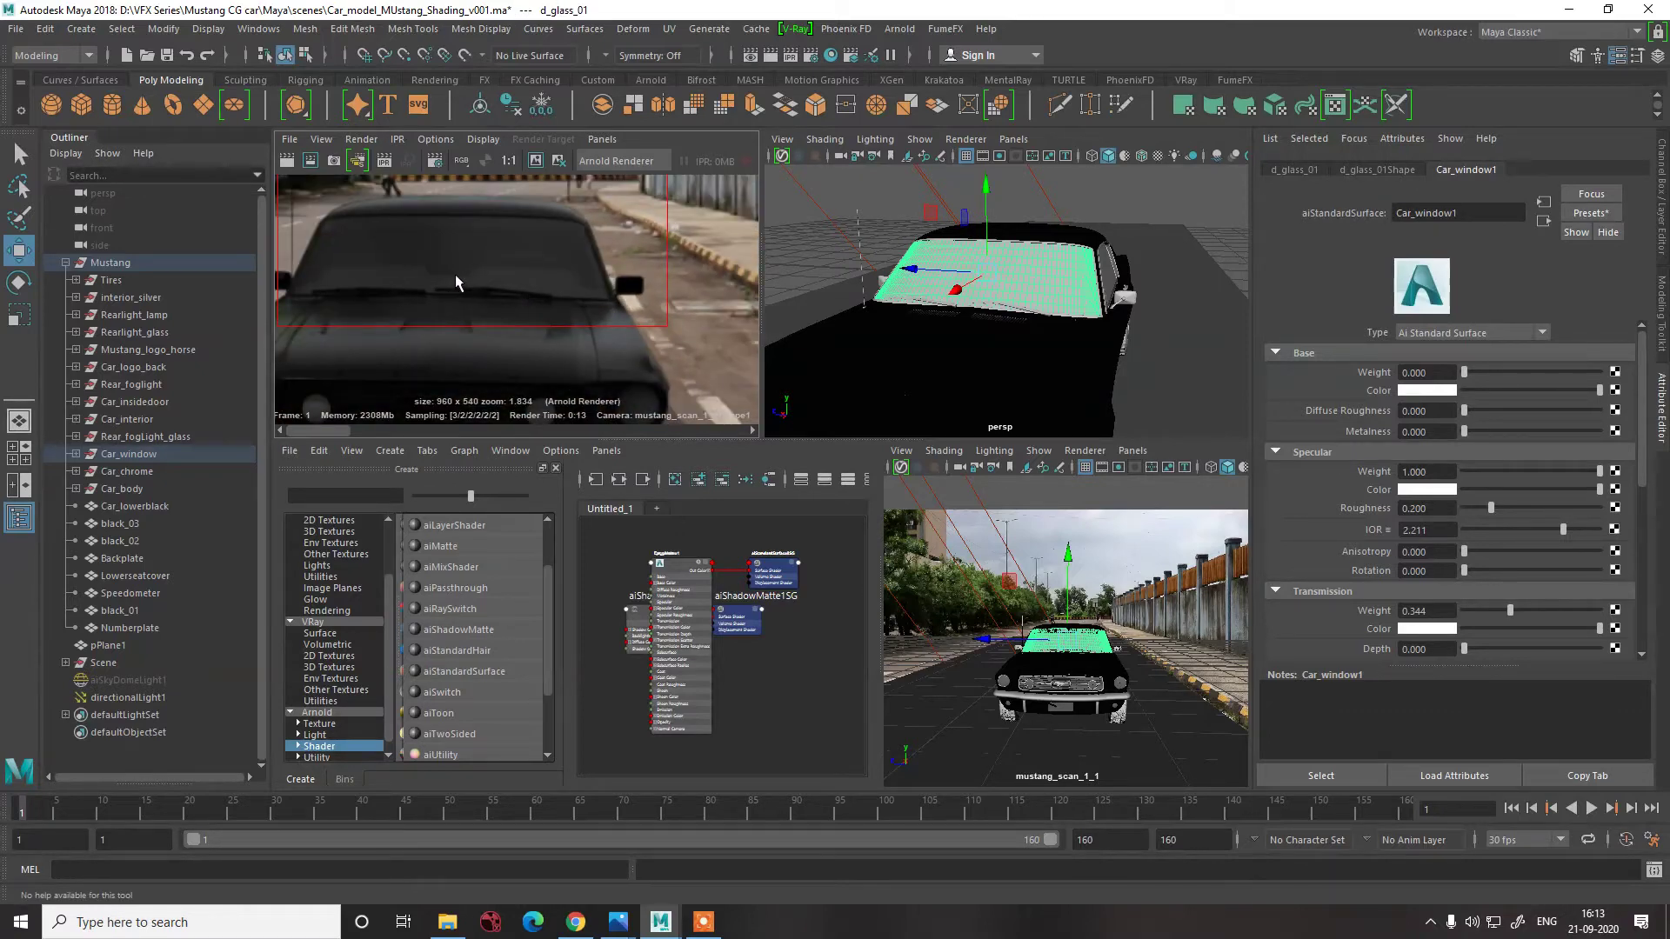
pyautogui.scroll(-4, 456, 263)
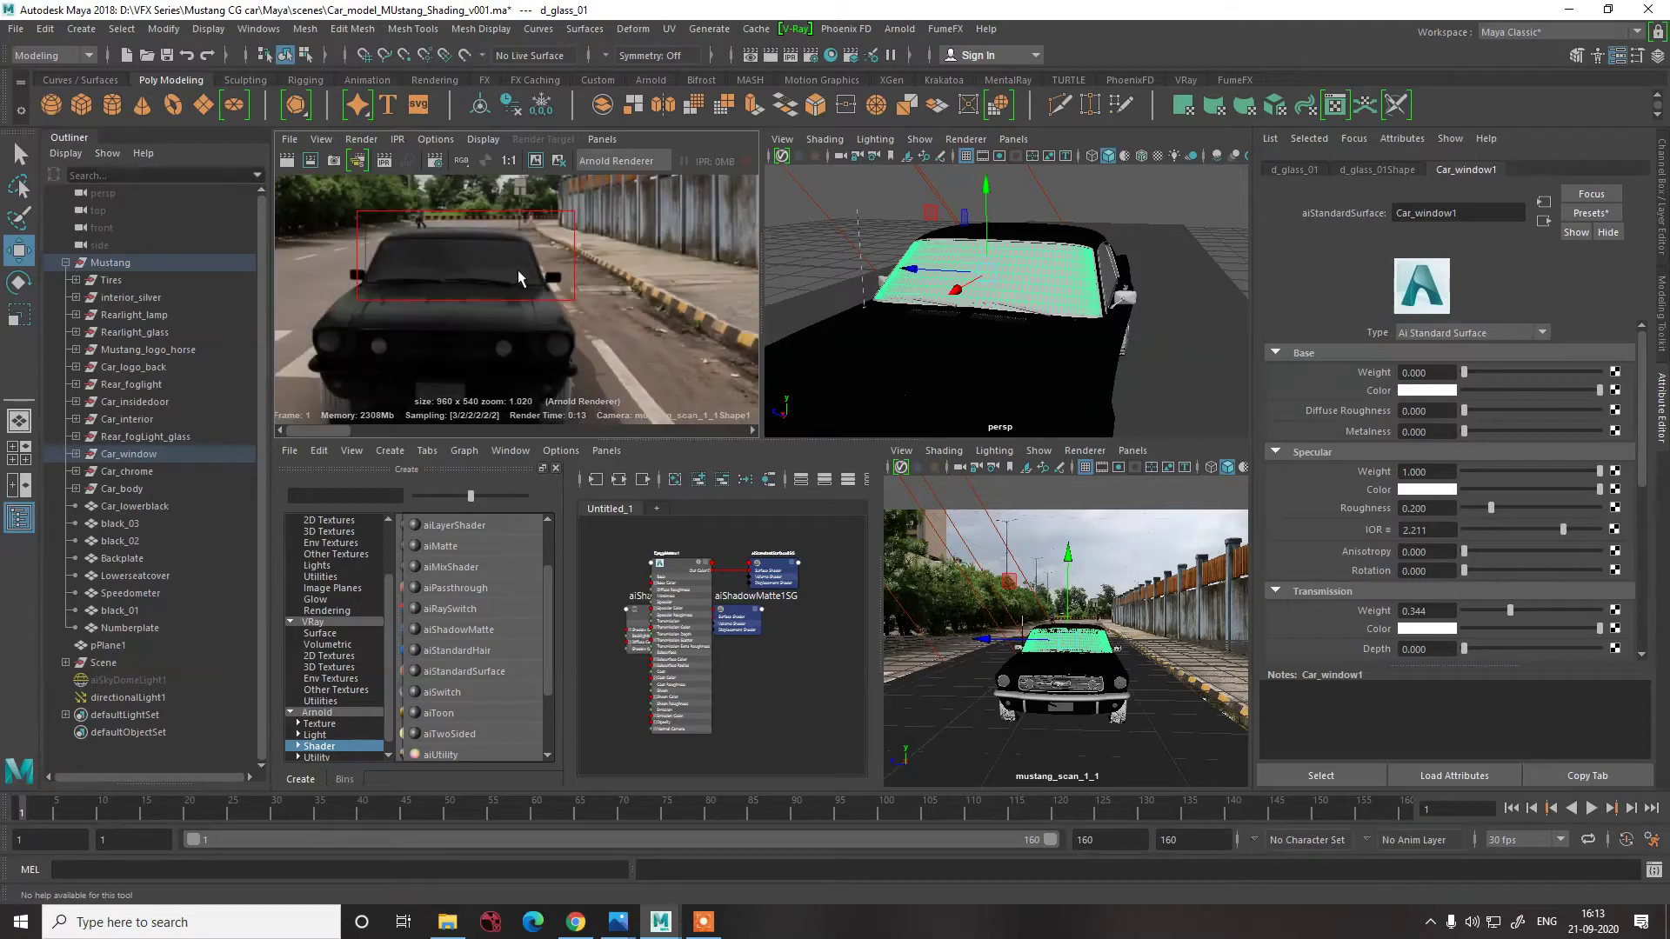
pyautogui.scroll(1, 451, 270)
# - Replace Car_window1's settings with the Glass preset and render the windshield region again
pyautogui.click(1515, 393)
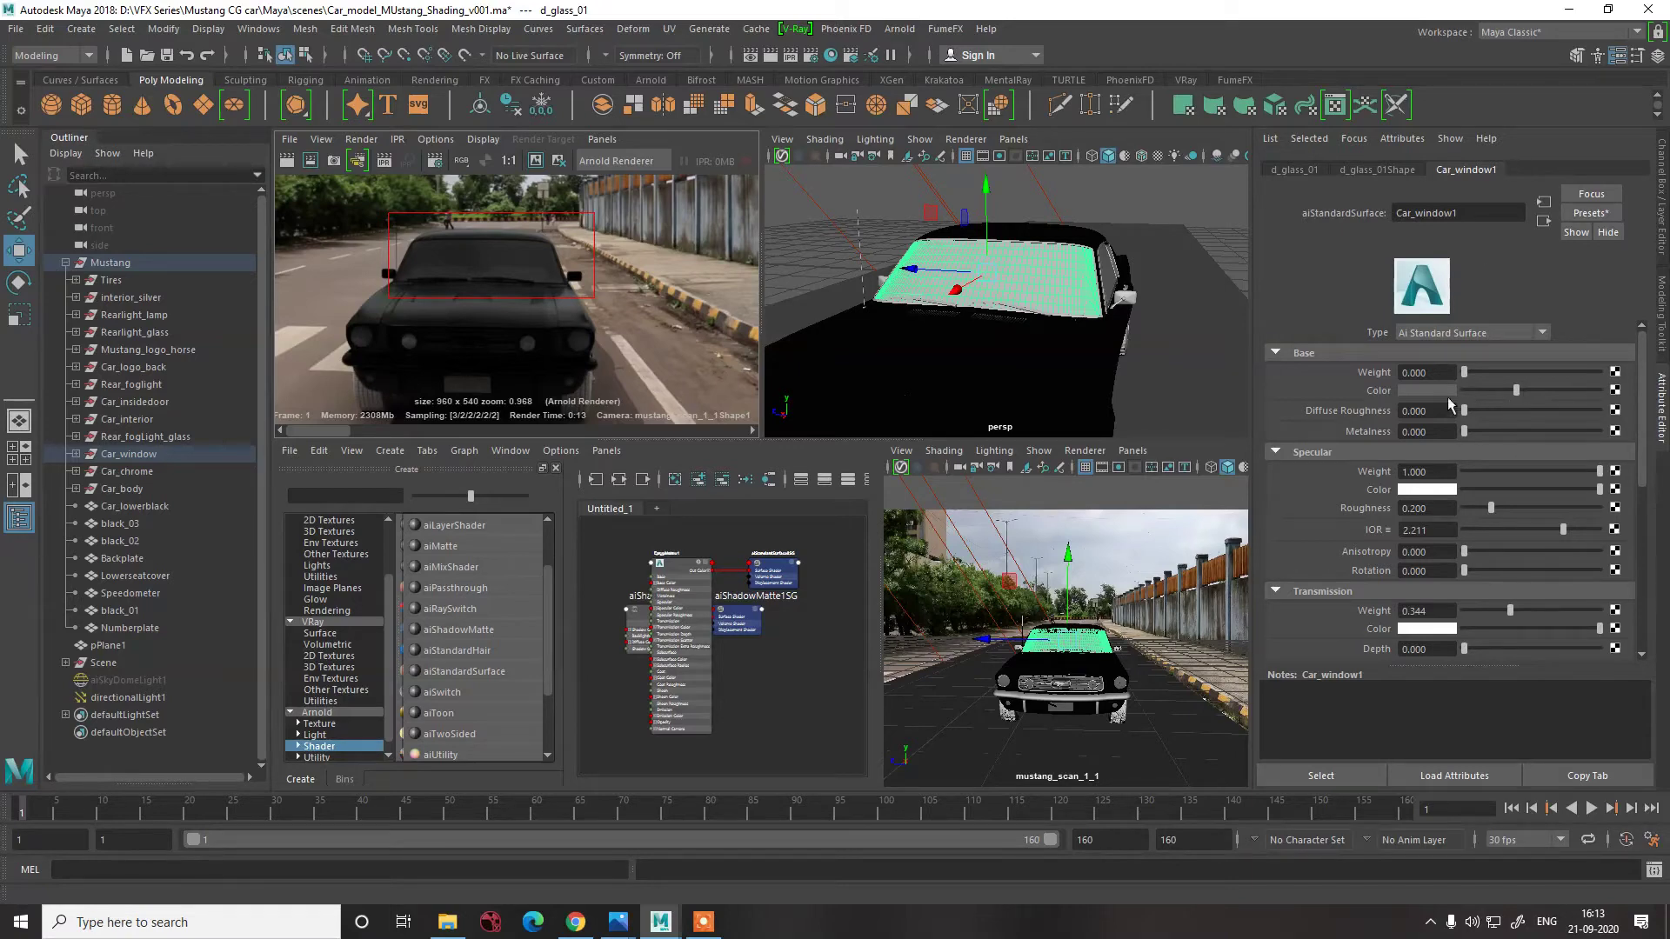
pyautogui.click(1589, 212)
pyautogui.moveTo(1481, 426)
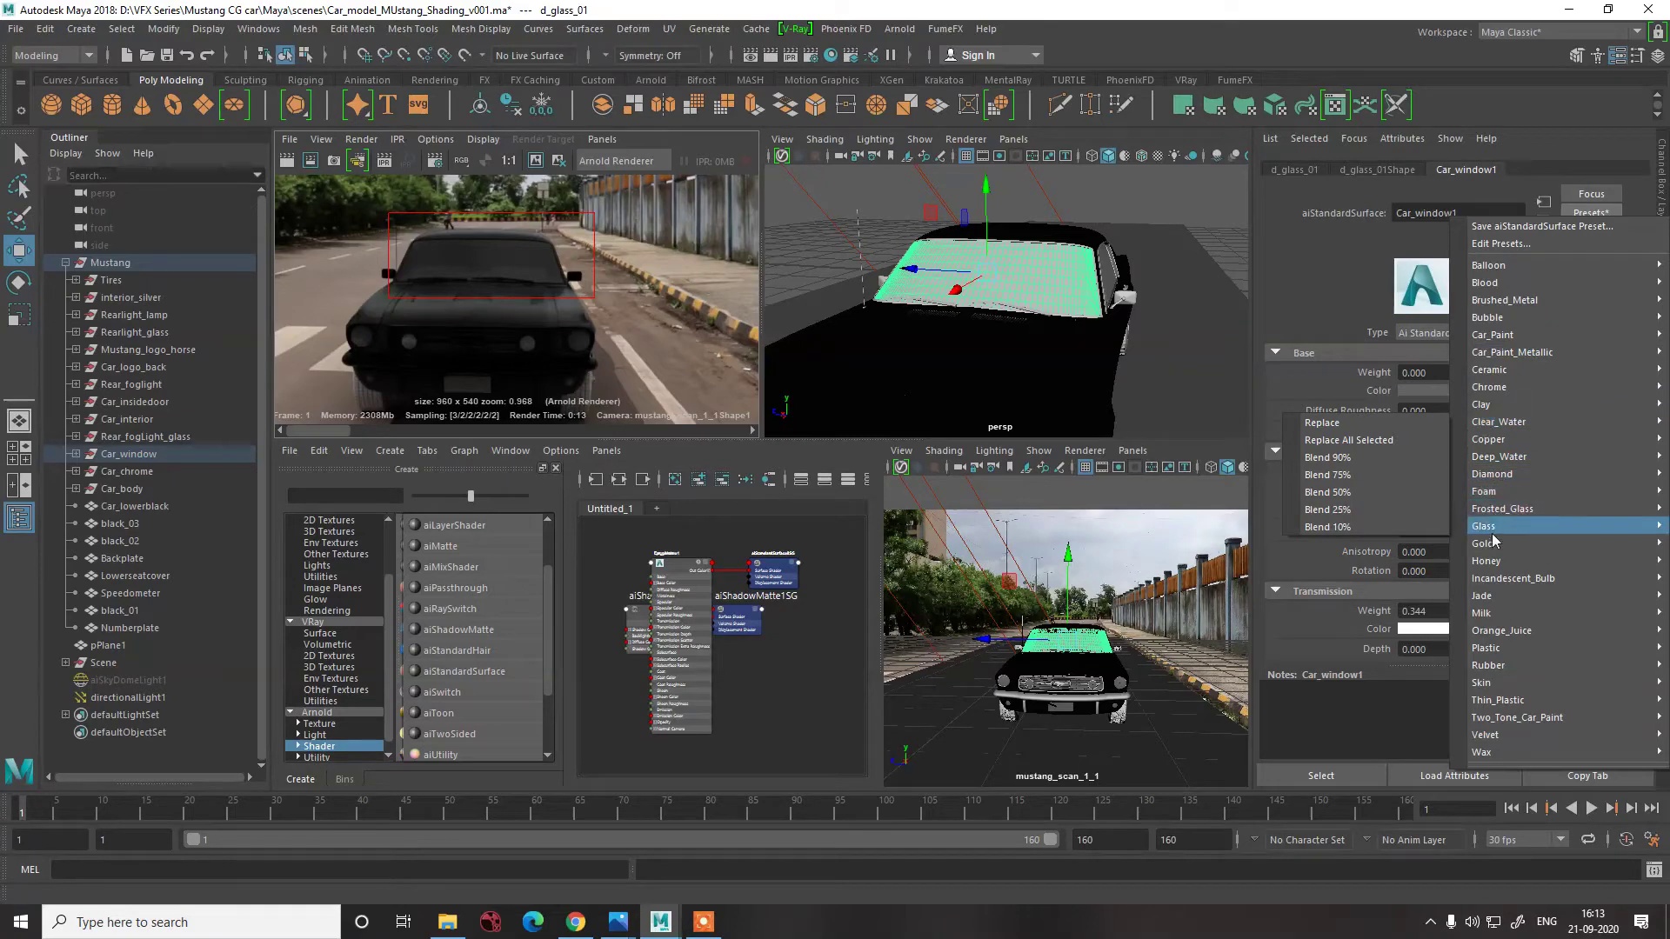
pyautogui.moveTo(1483, 526)
pyautogui.click(1420, 527)
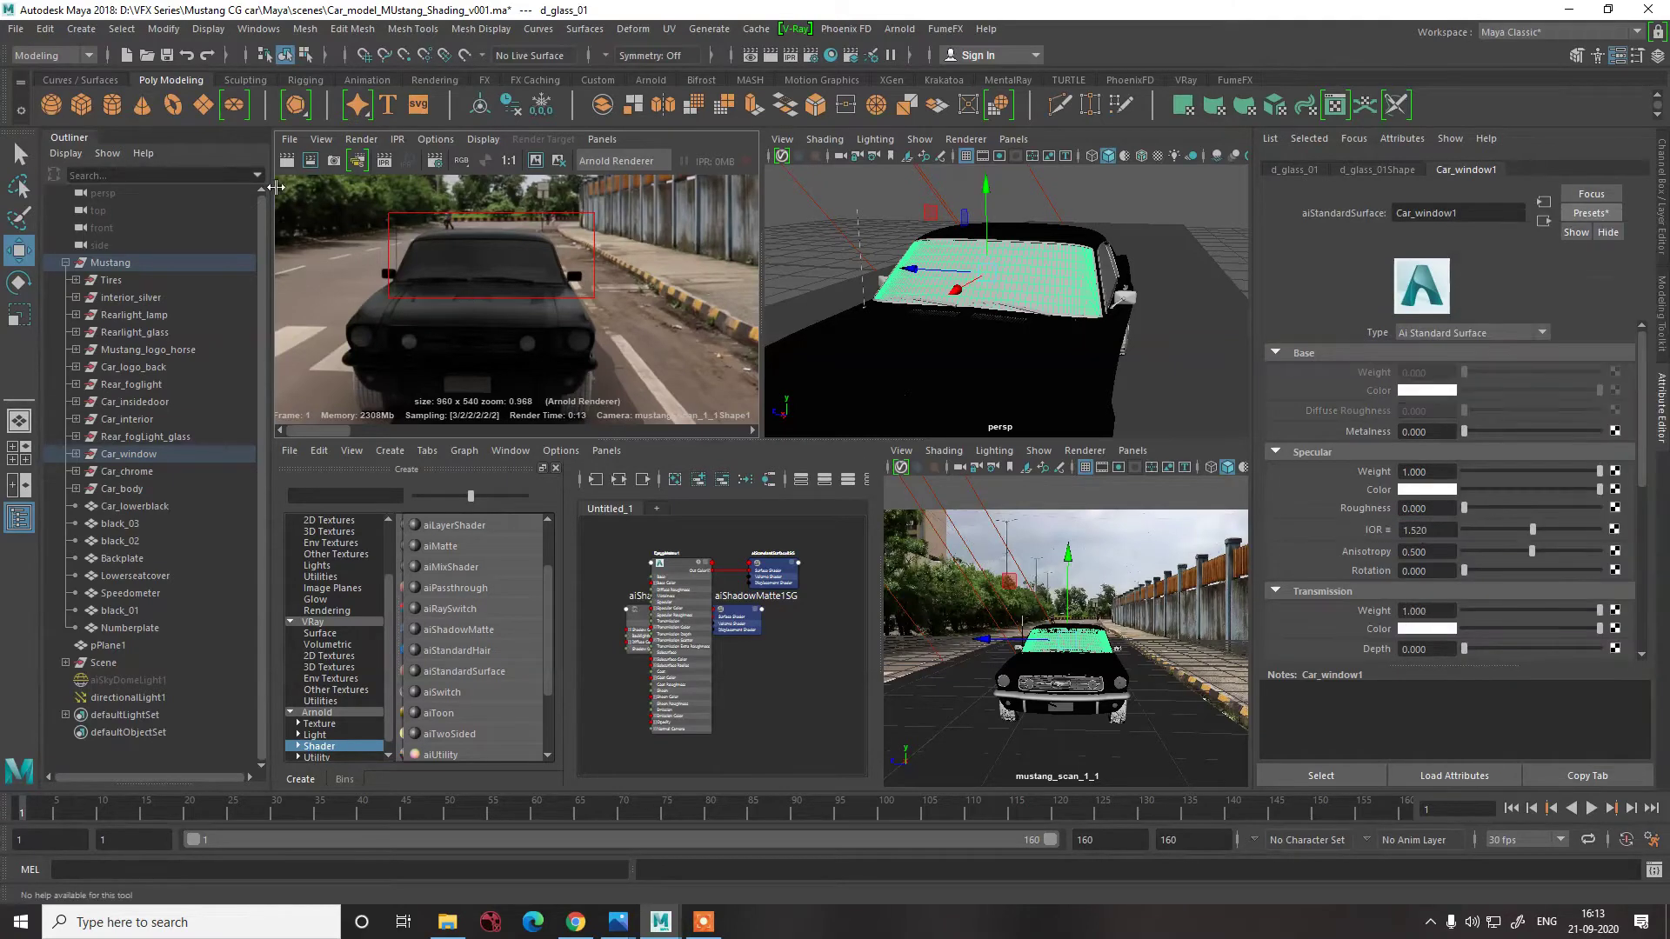
pyautogui.click(362, 252)
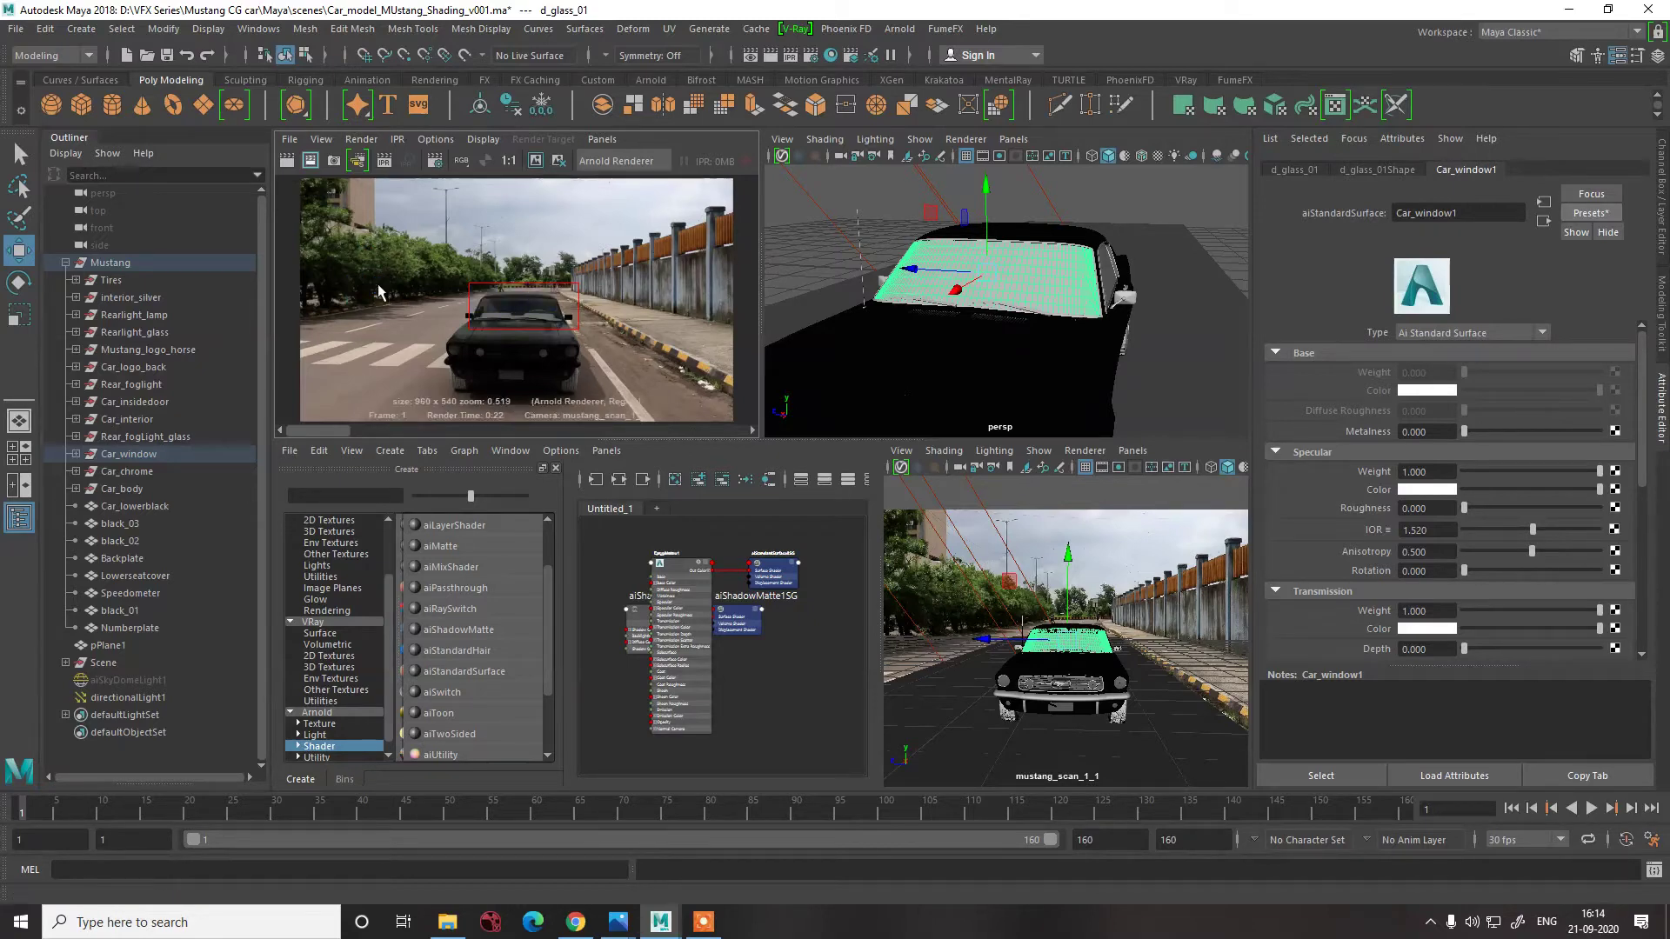
pyautogui.scroll(5, 546, 330)
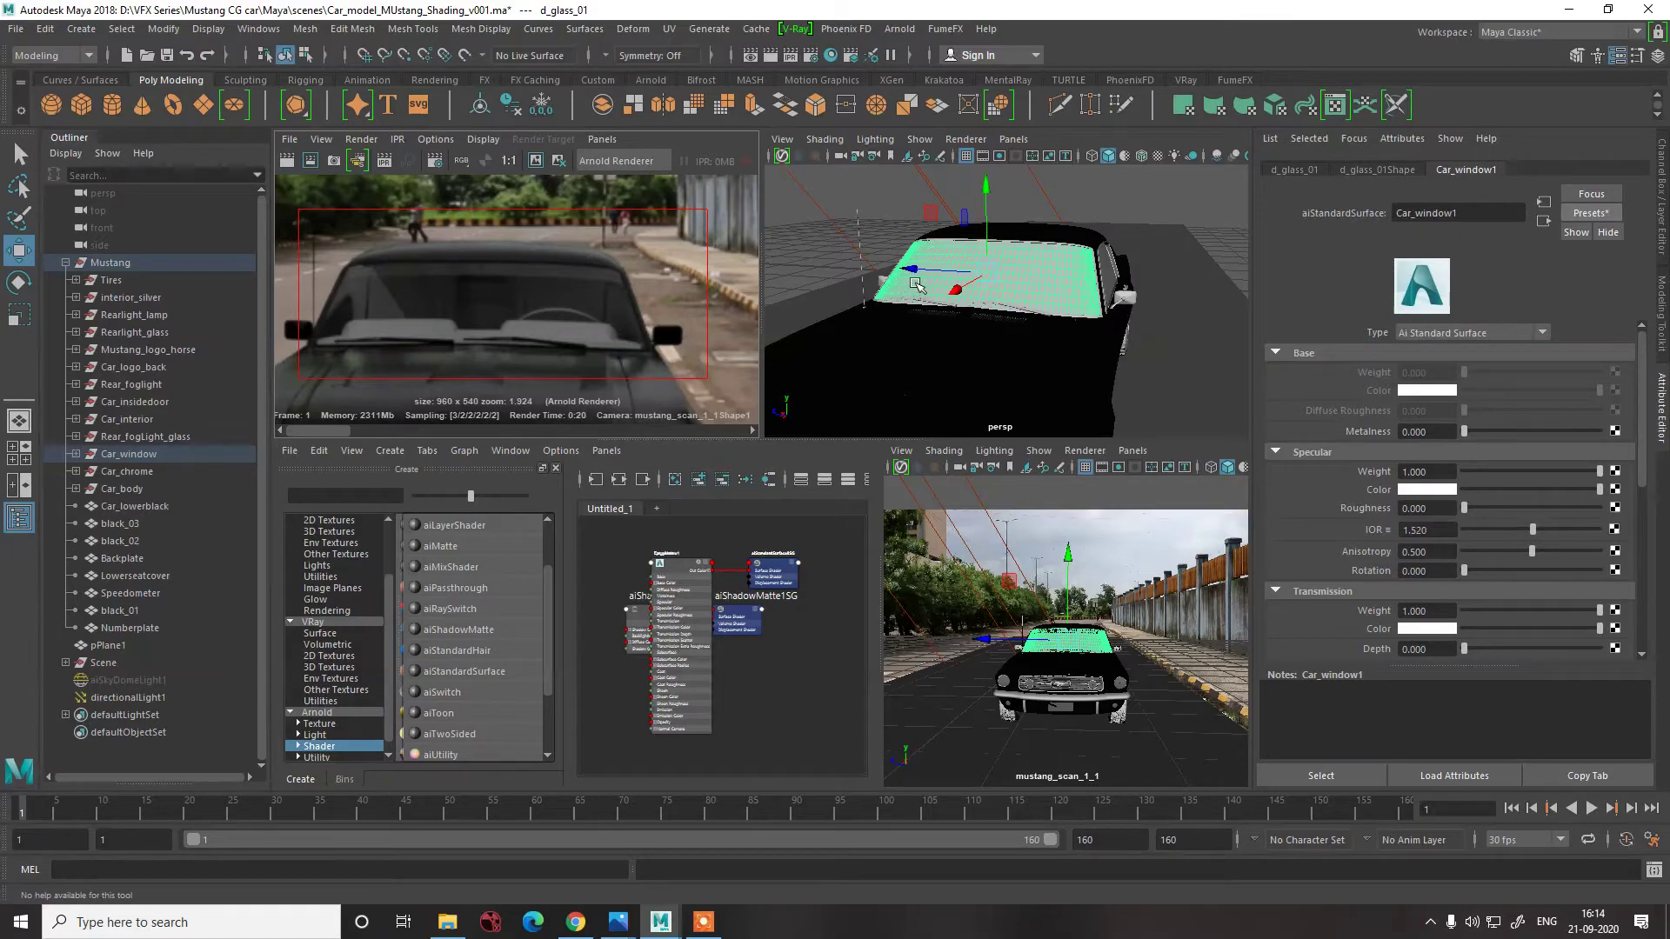
# - Hide the windshield glass, d_glass_01, and select the Car_interior group behind it
pyautogui.hotkey('ctrl', 'h')
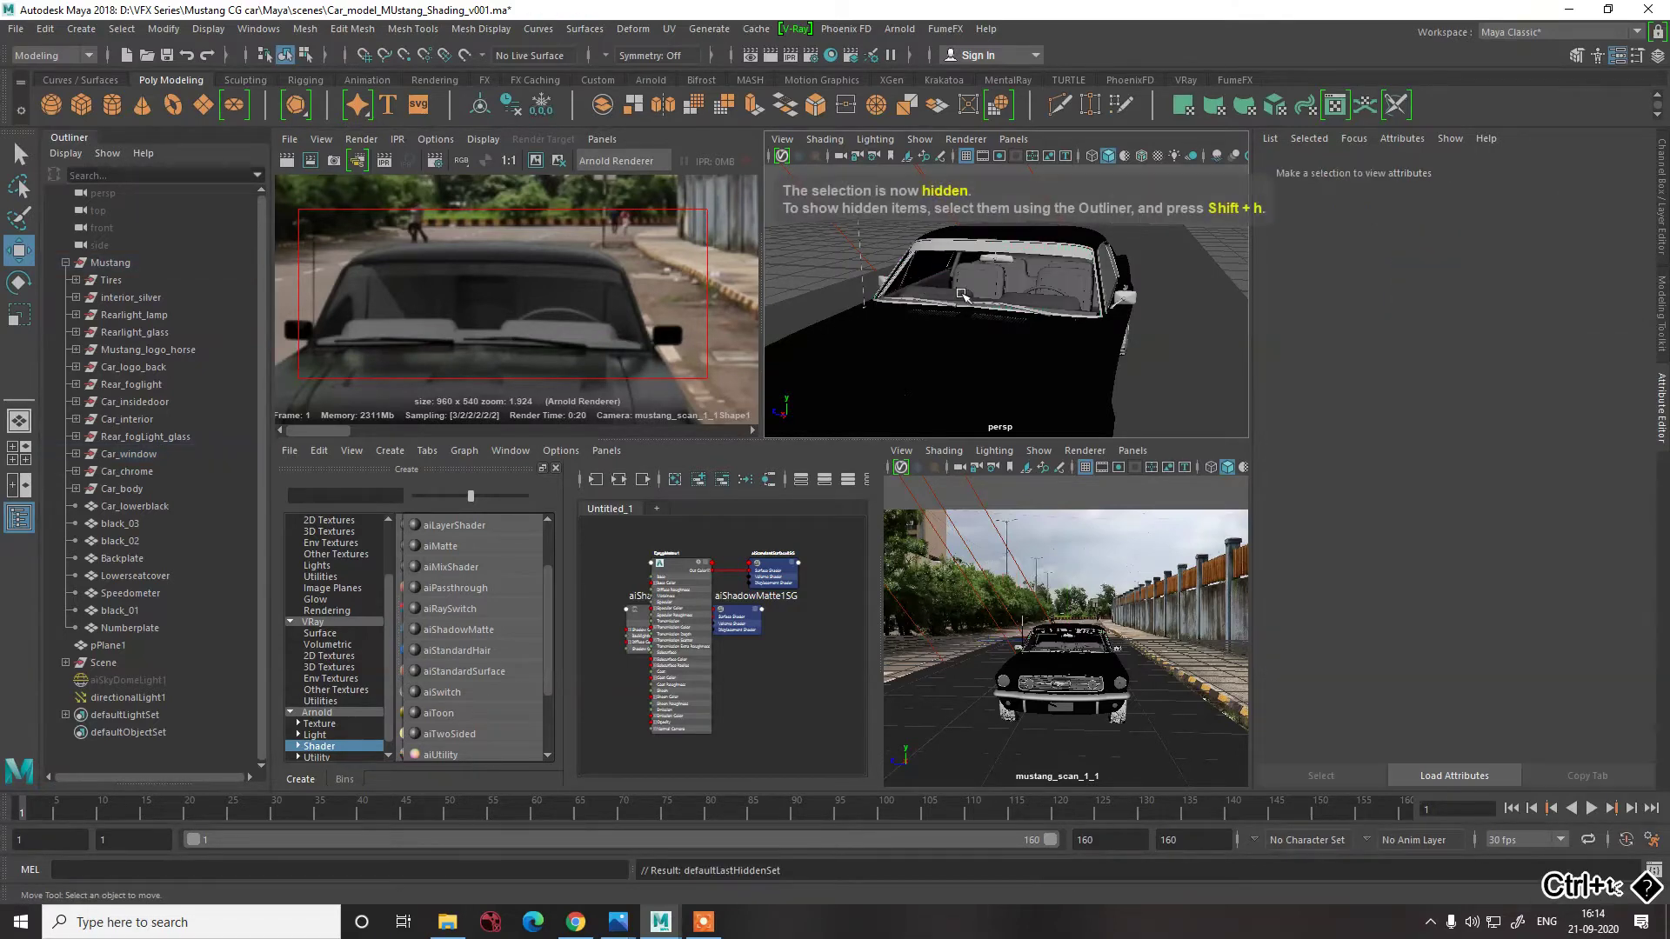
pyautogui.click(954, 296)
pyautogui.moveTo(955, 296)
pyautogui.keyDown('alt'); pyautogui.mouseDown()
pyautogui.moveTo(1022, 309)
pyautogui.moveTo(956, 304)
pyautogui.mouseUp(); pyautogui.keyUp('alt')
pyautogui.click(1022, 308)
pyautogui.click(96, 421)
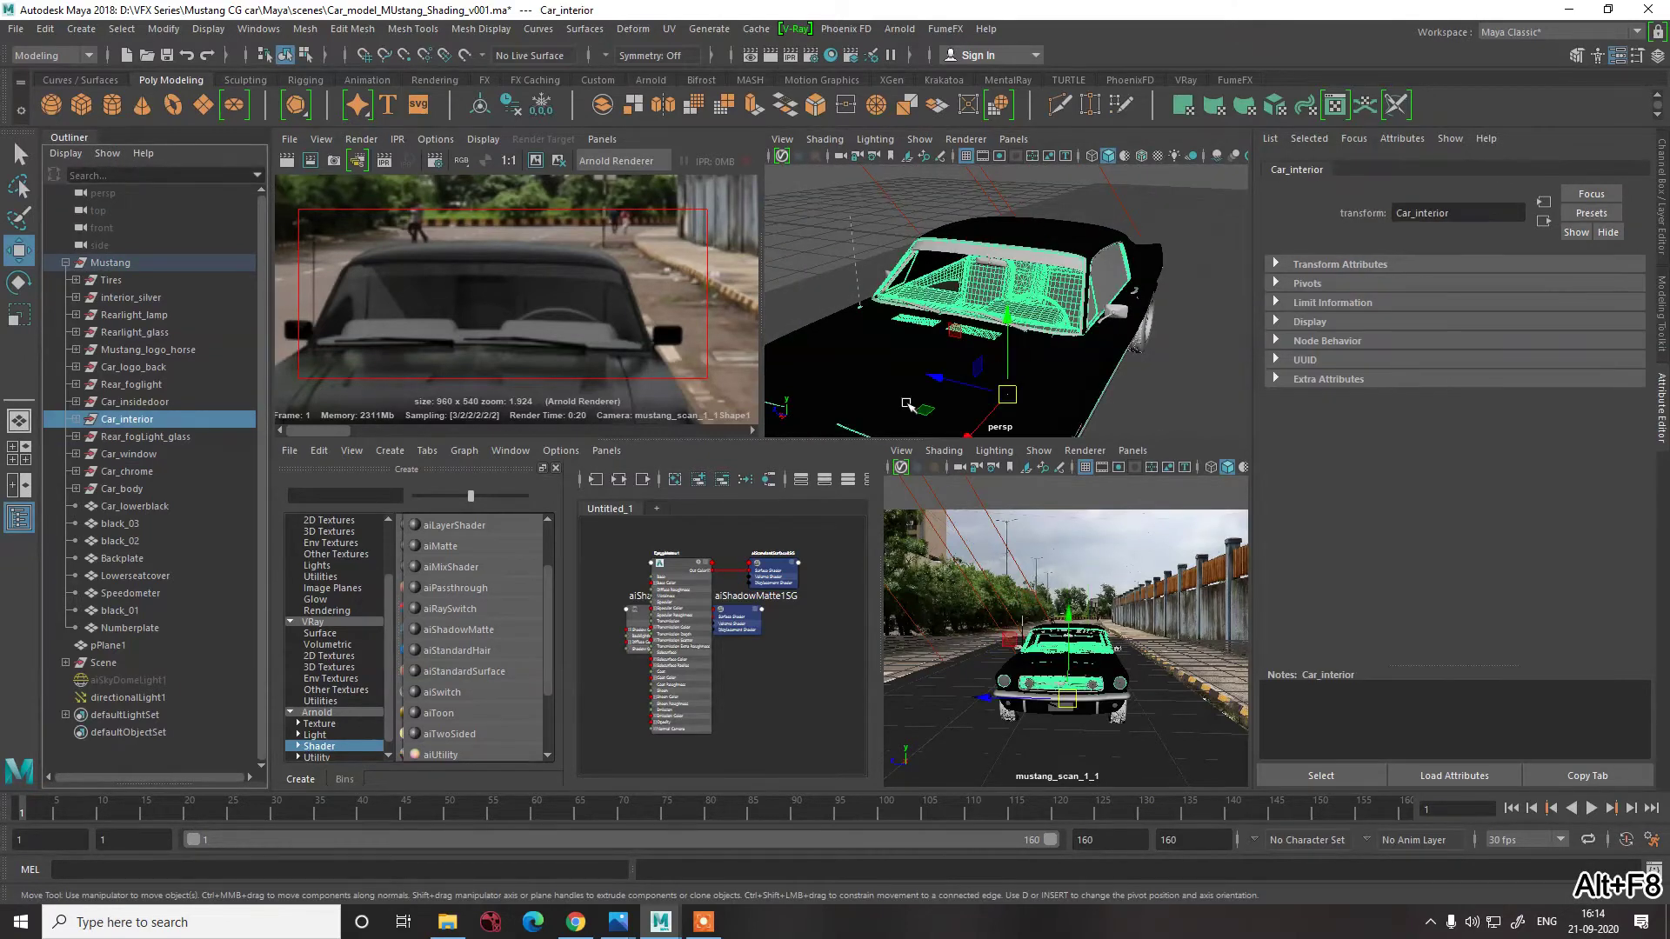
pyautogui.moveTo(977, 379)
pyautogui.keyDown('alt'); pyautogui.mouseDown()
pyautogui.moveTo(914, 380)
pyautogui.moveTo(865, 354)
pyautogui.moveTo(977, 366)
pyautogui.mouseUp(); pyautogui.keyUp('alt')
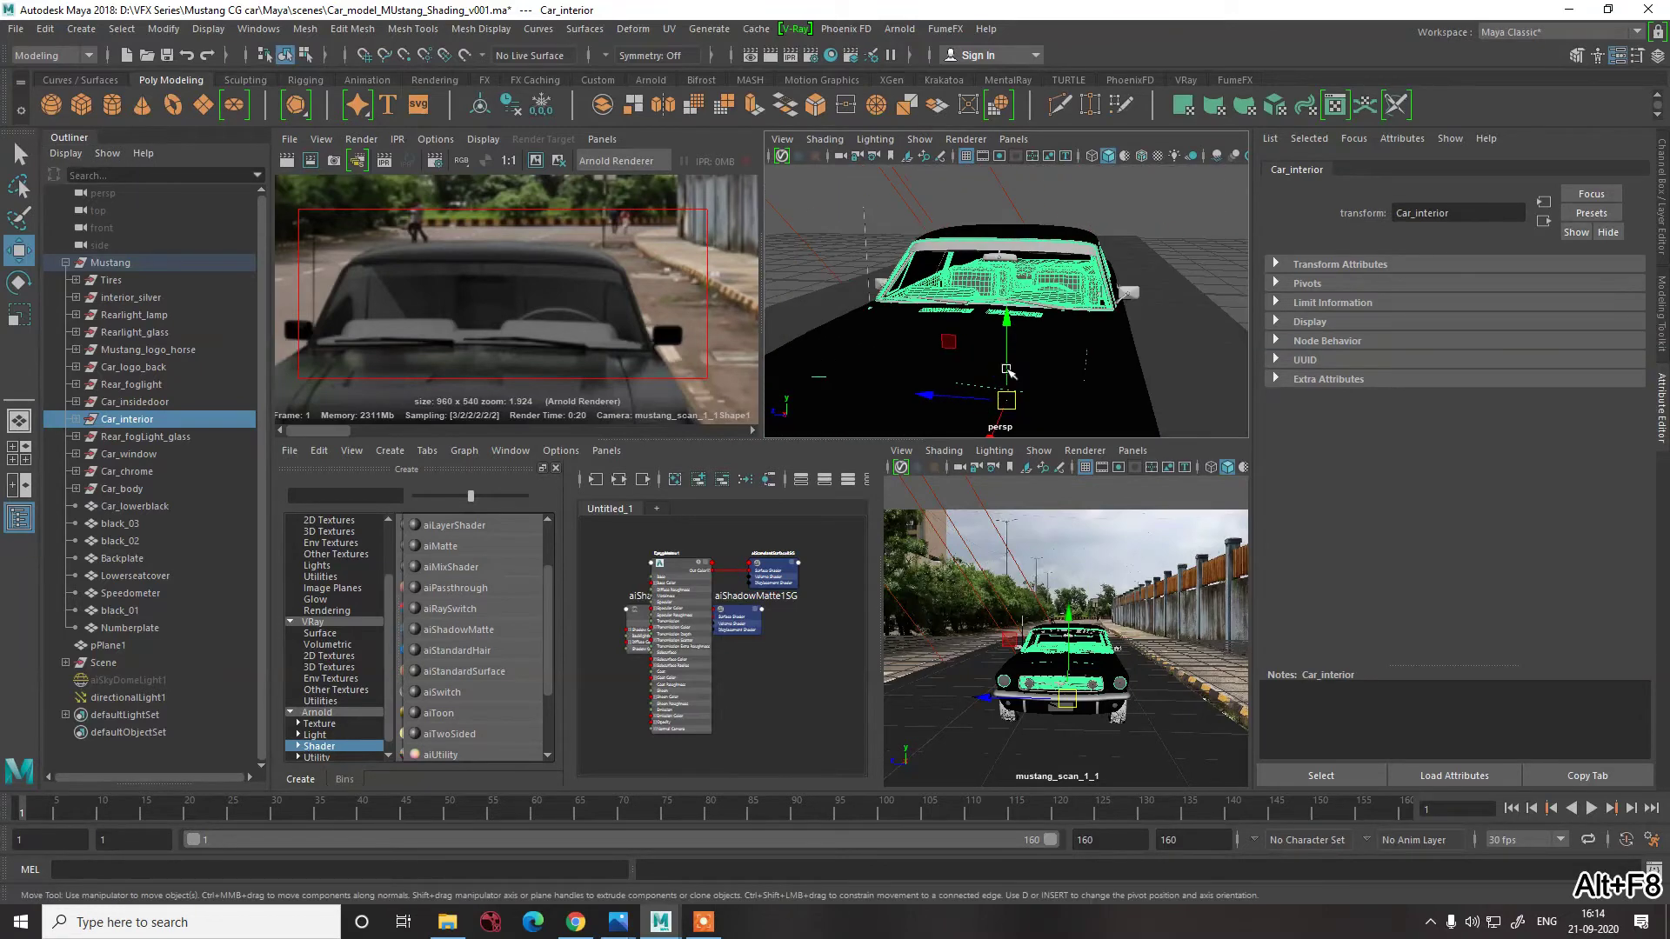
# - Assign a new aiStandardSurface material to the Car_interior group
pyautogui.rightClick(1029, 293)
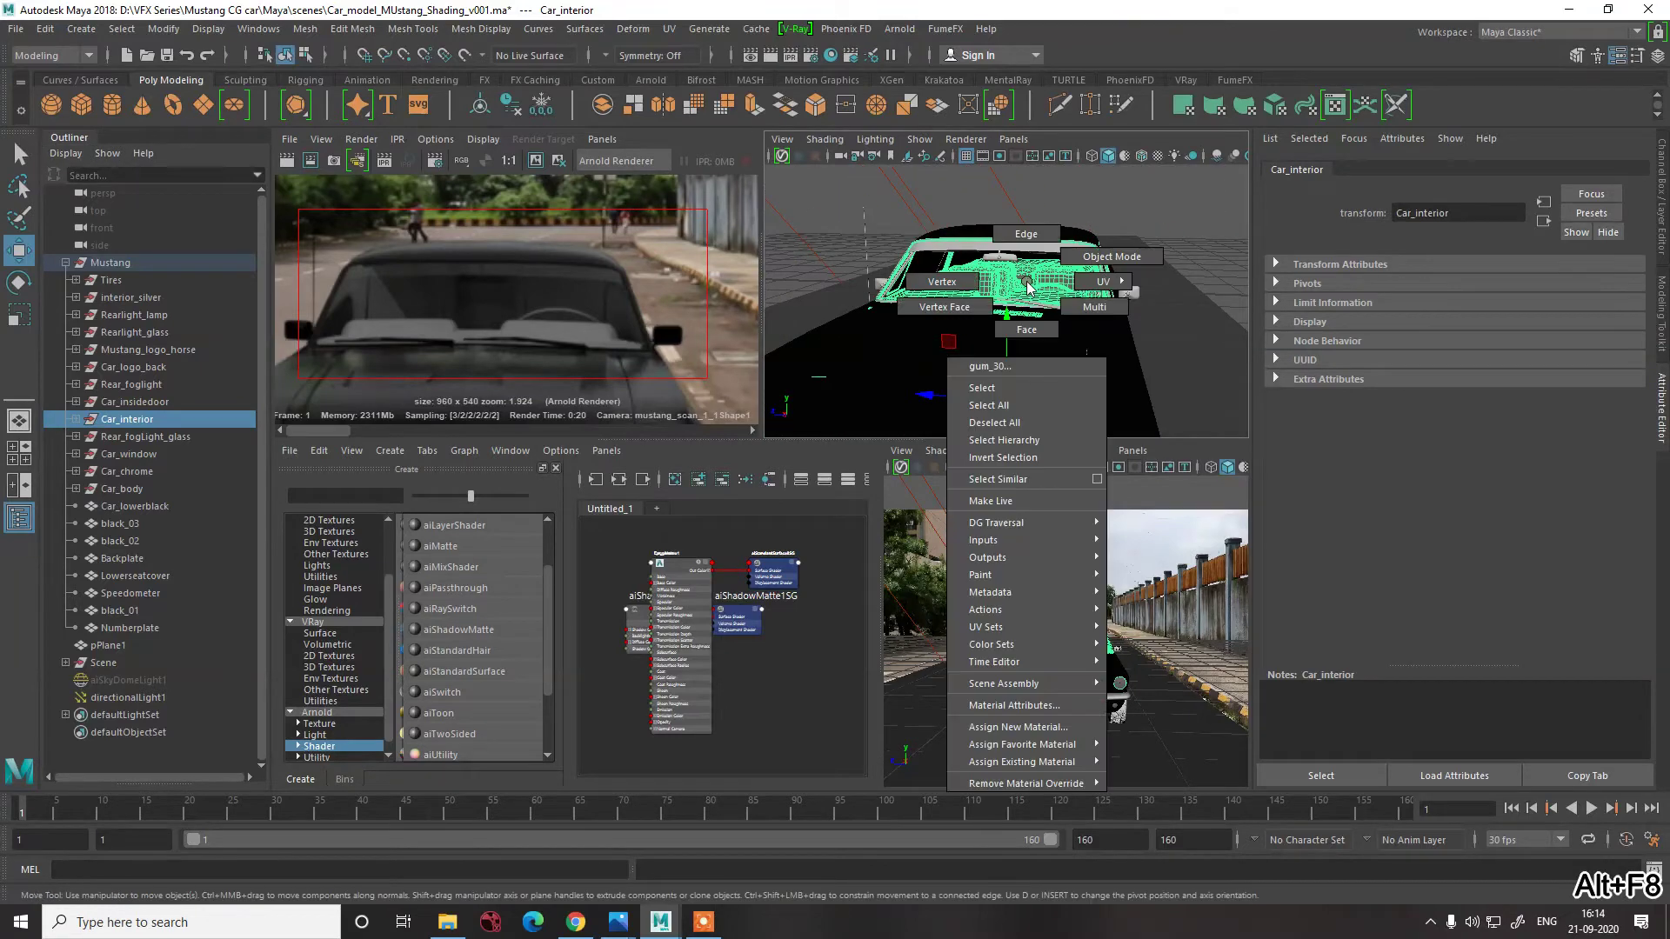
pyautogui.click(1036, 730)
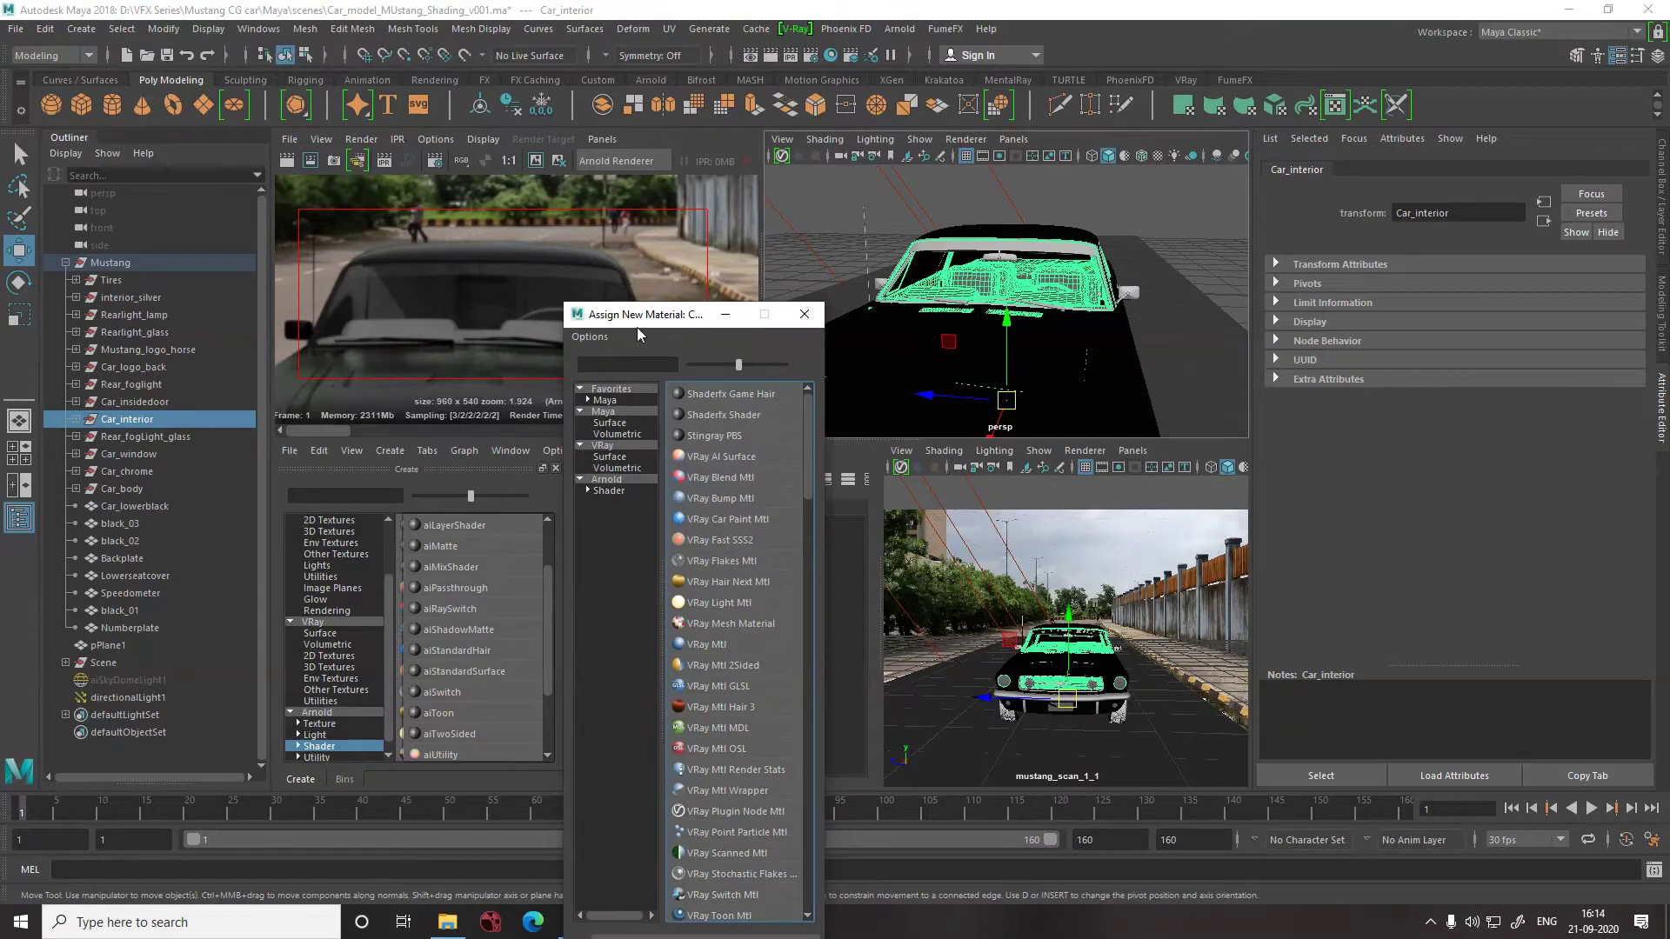
pyautogui.moveTo(636, 325); pyautogui.dragTo(935, 154)
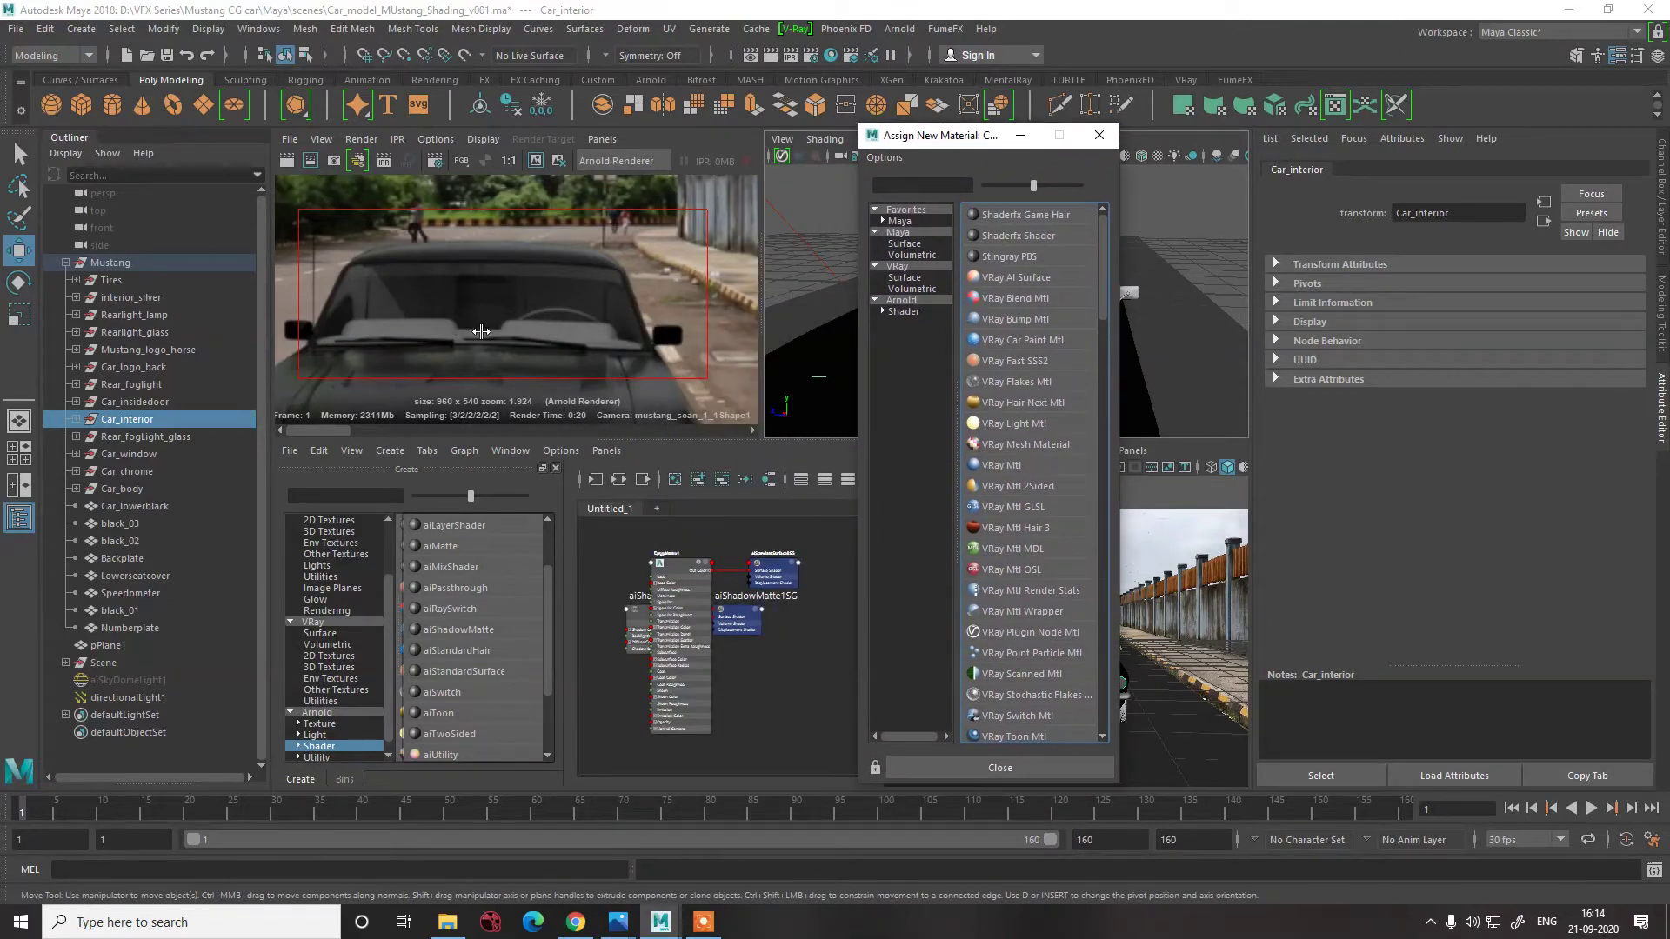
pyautogui.click(903, 311)
pyautogui.click(1009, 422)
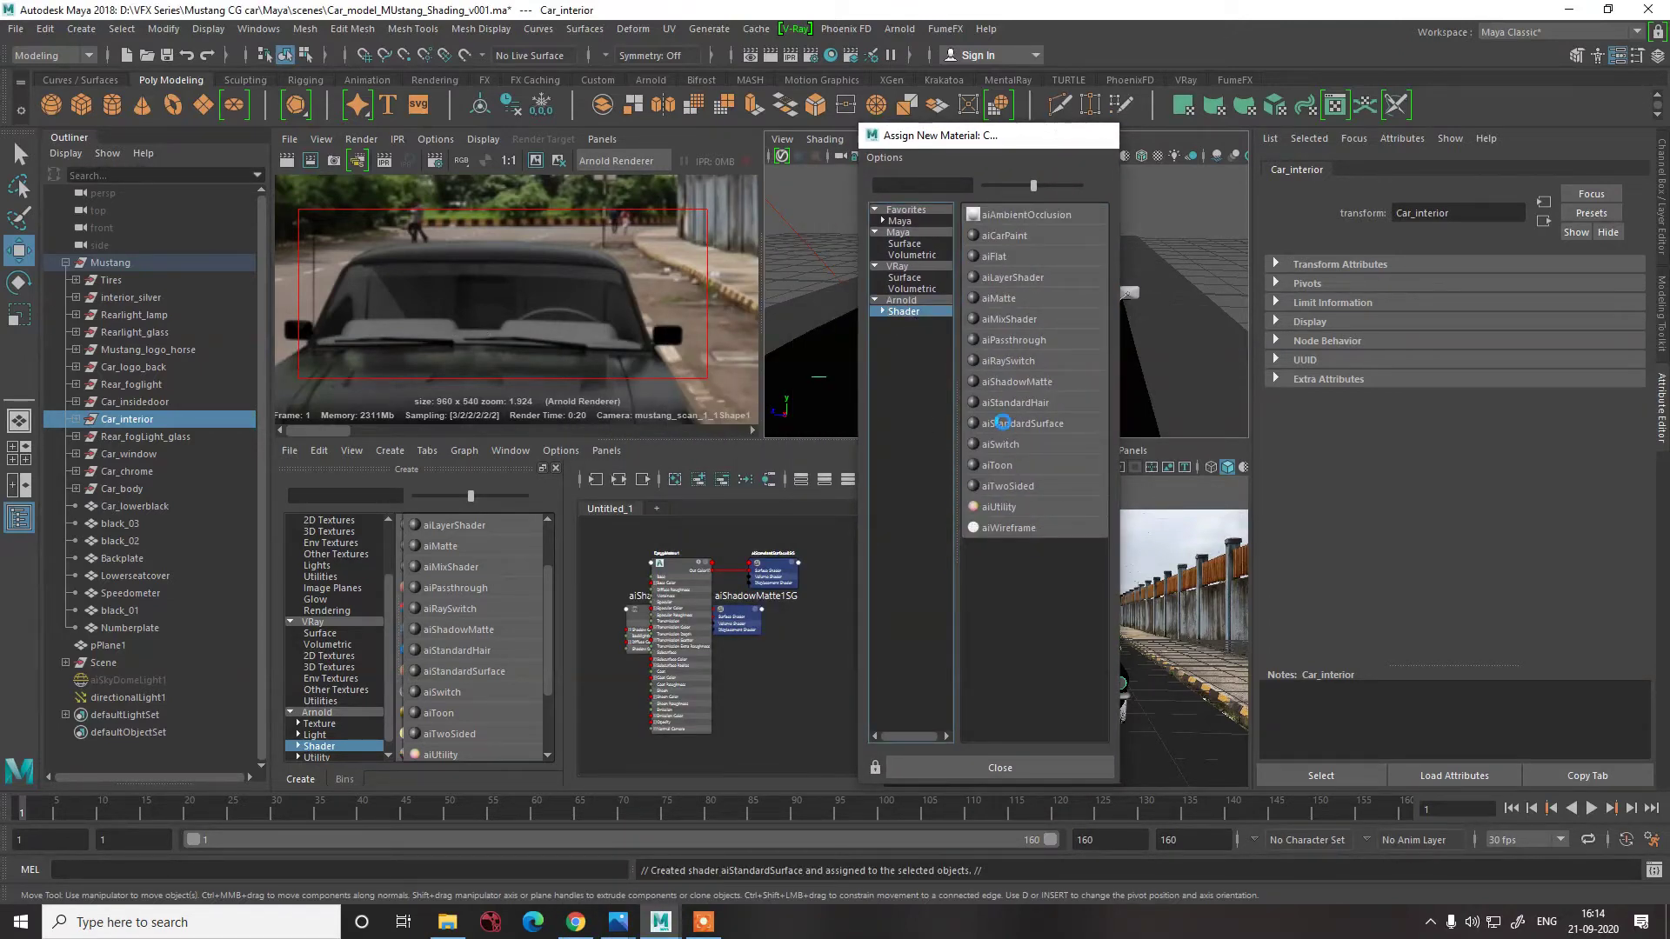
# - Name the new material Car_interior, give it a dark gray base color, and set specular weight to 0.708 with a light gray specular color
pyautogui.doubleClick(1478, 210)
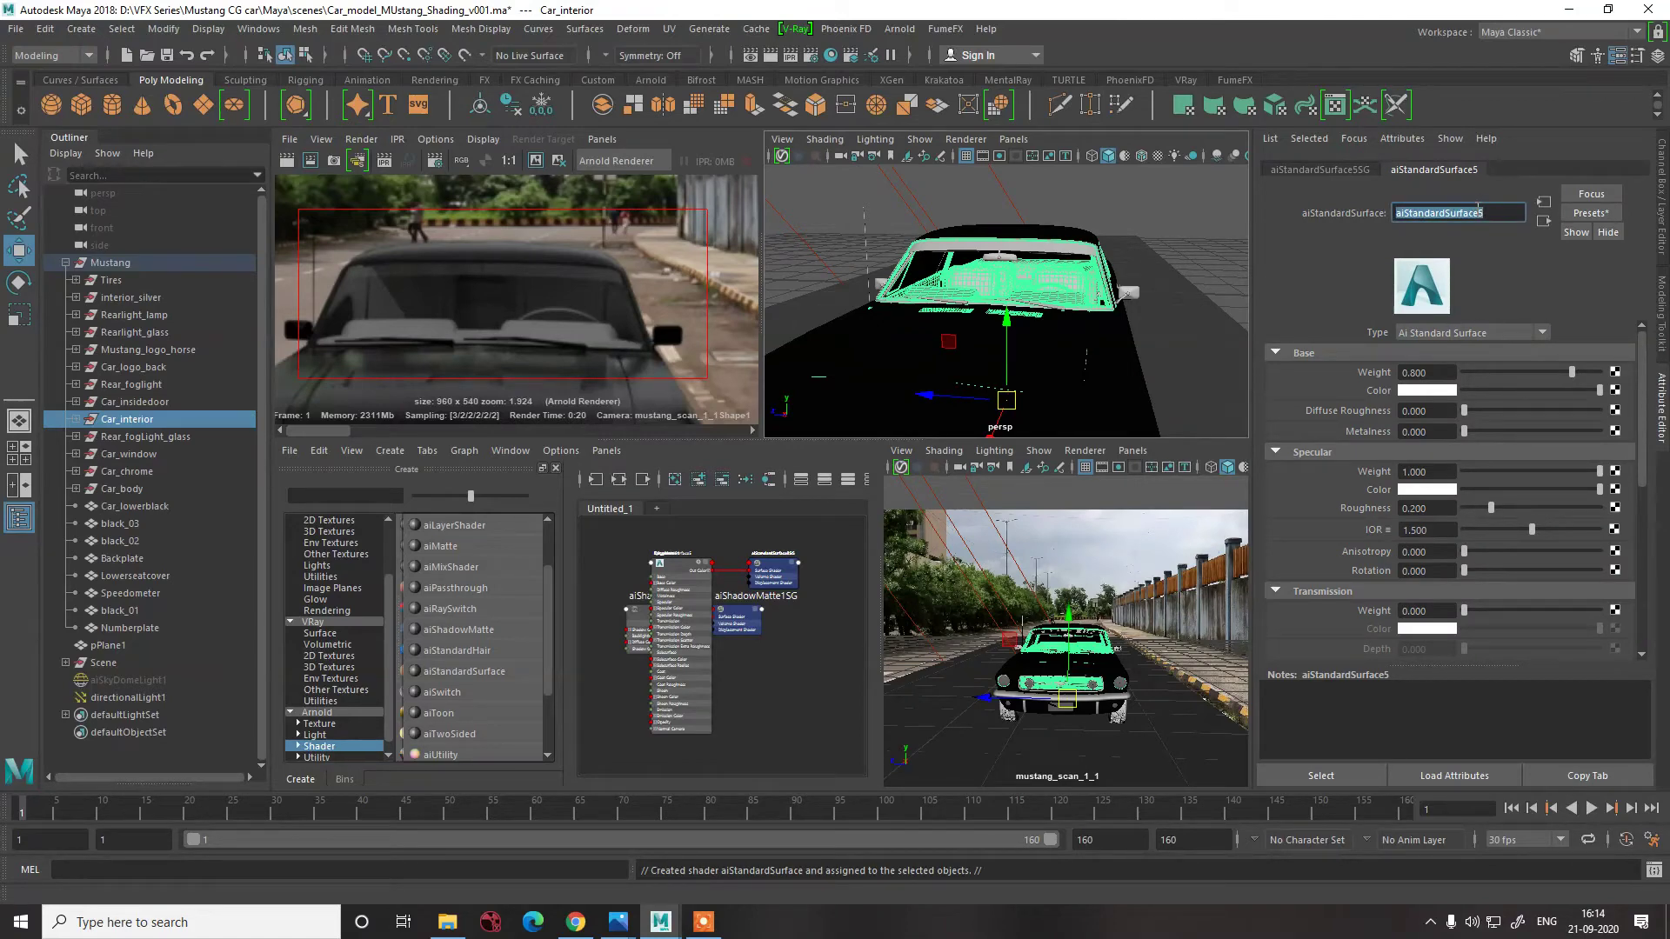
pyautogui.write('Car_interior')
pyautogui.press('Return')
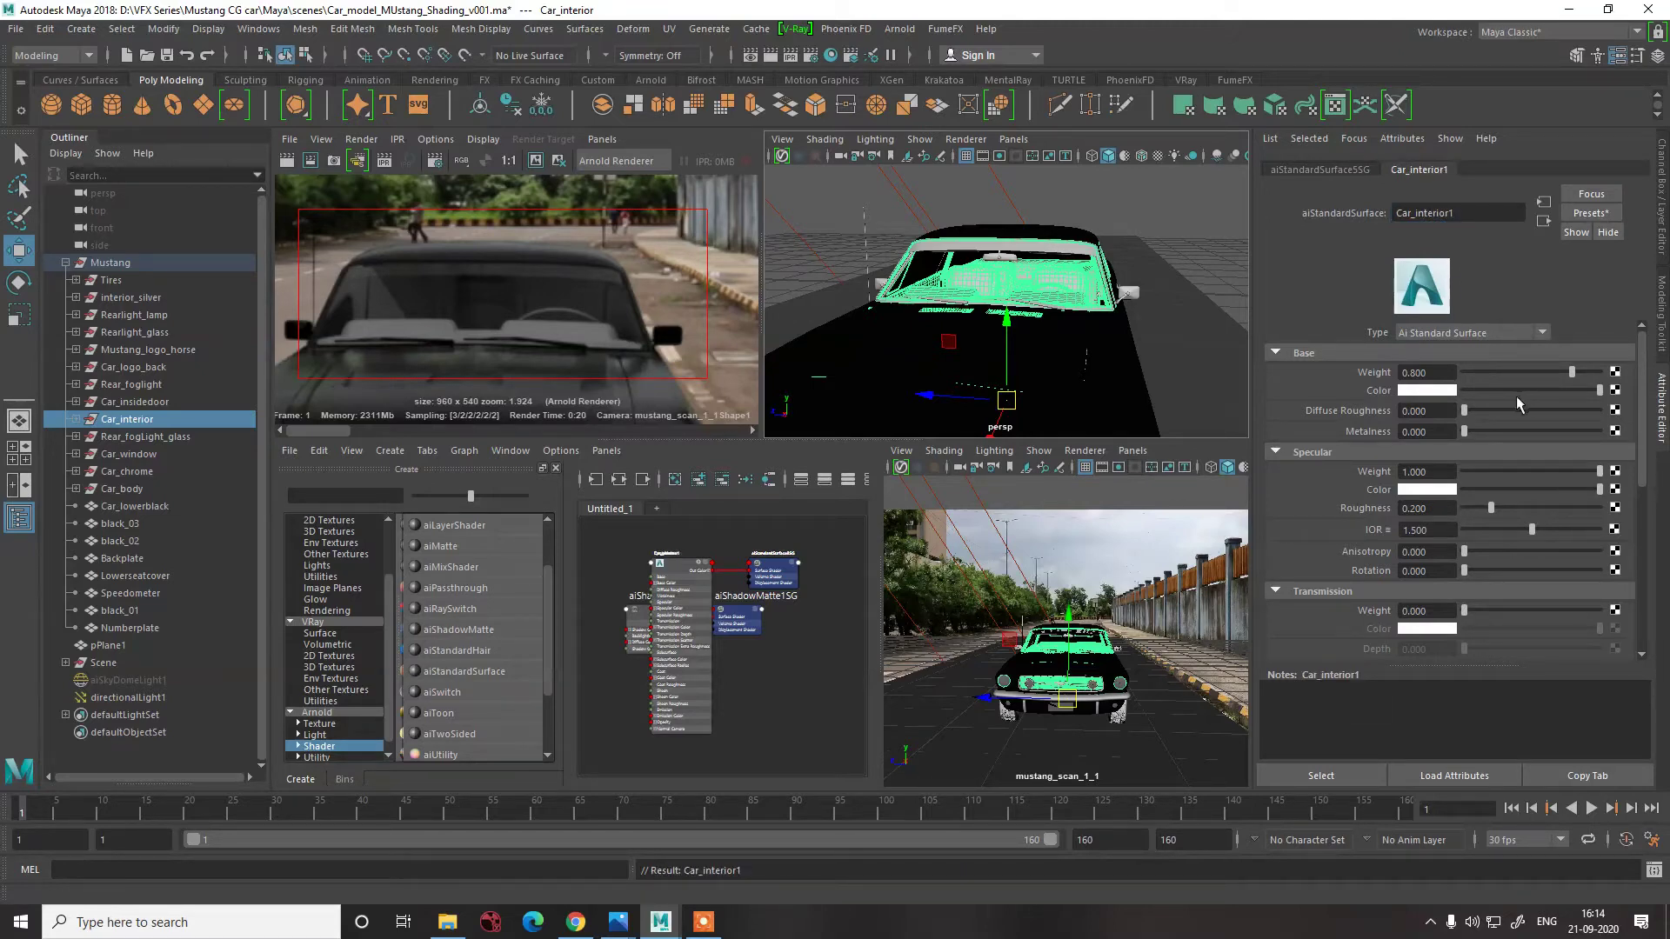
pyautogui.moveTo(1538, 388); pyautogui.dragTo(1499, 393)
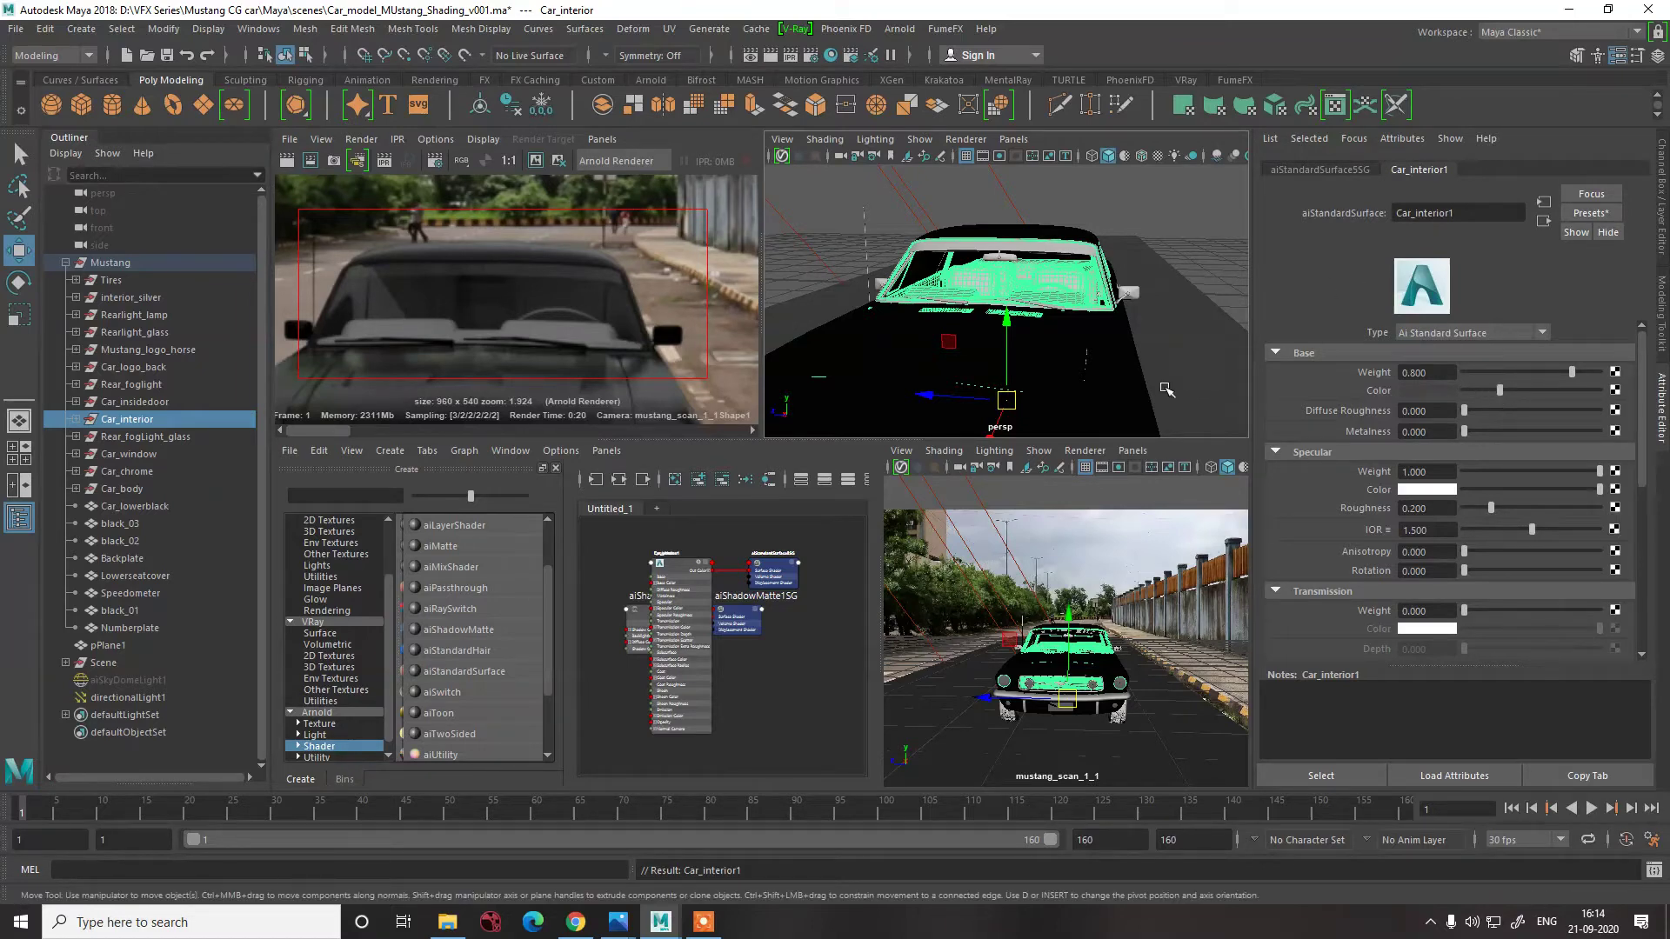
pyautogui.moveTo(1518, 471); pyautogui.dragTo(1559, 488)
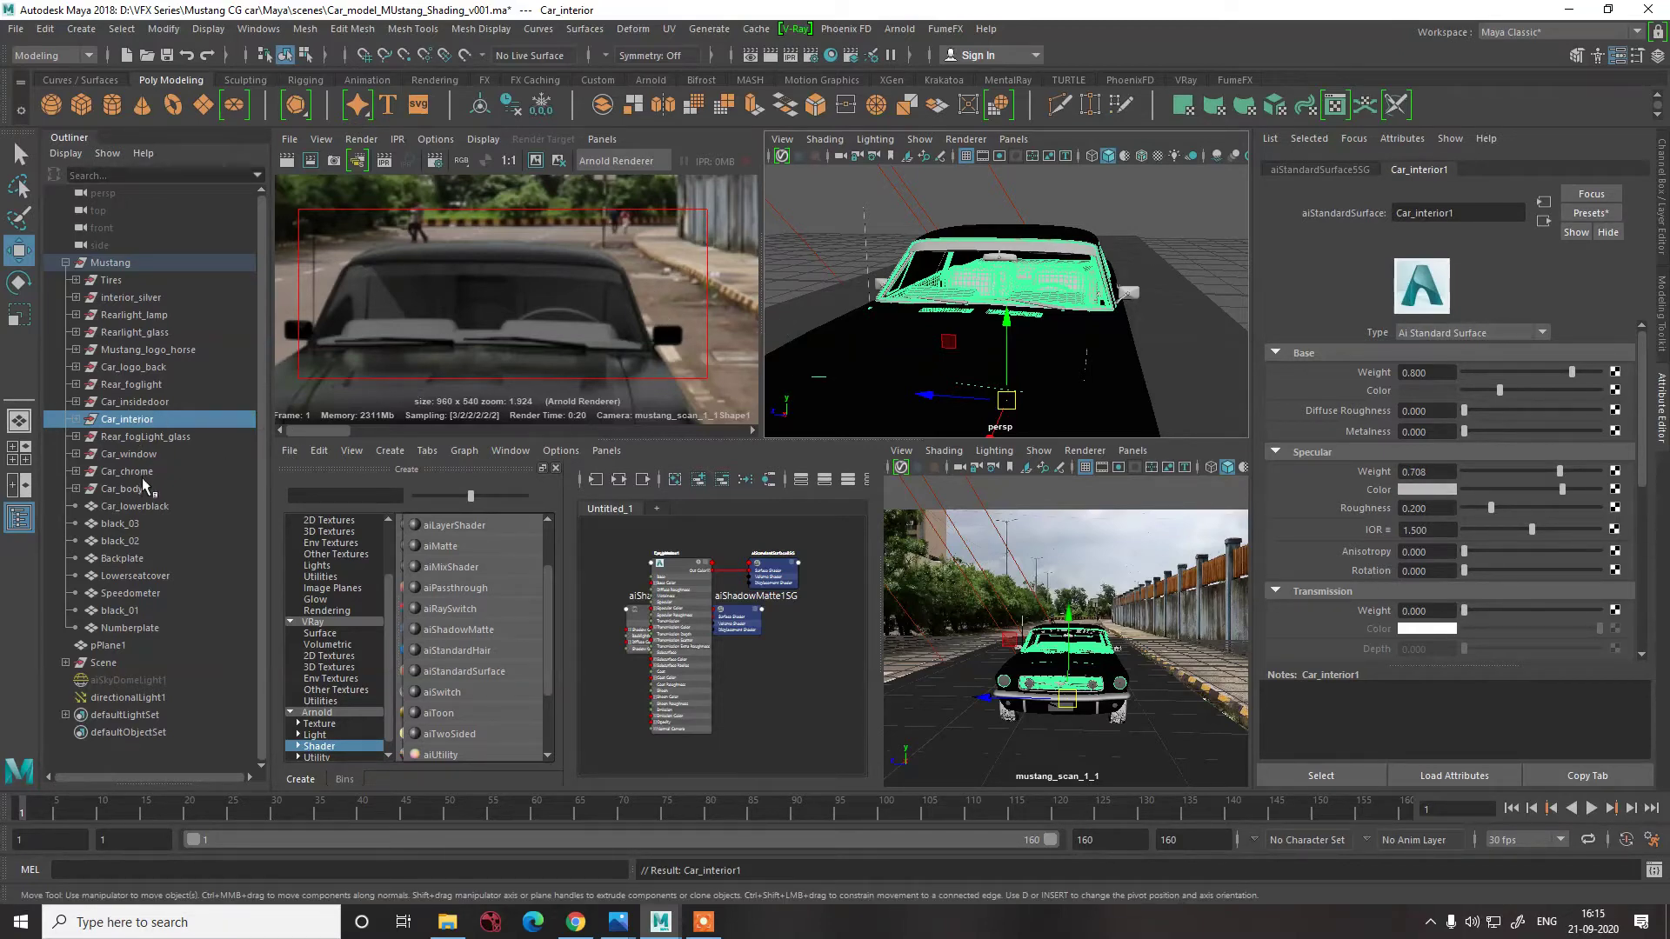
# - Unhide the windshield glass d_glass_01 inside the Car_window group and select the whole group
pyautogui.click(135, 454)
pyautogui.click(76, 454)
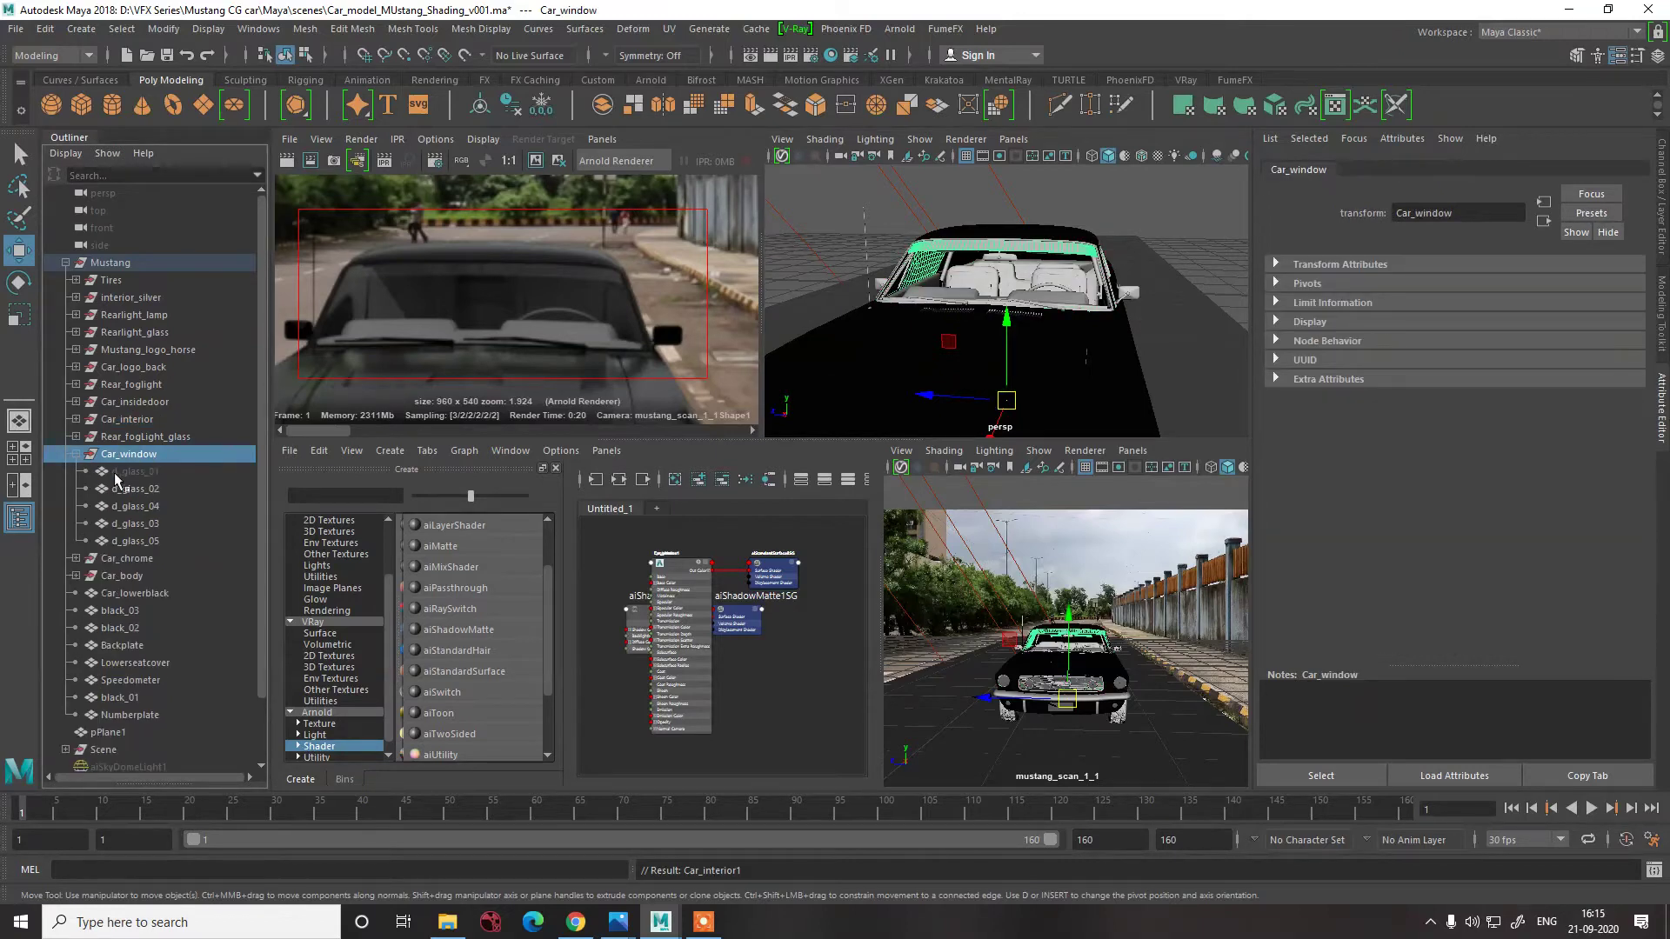
pyautogui.click(118, 473)
pyautogui.hotkey('shift', 'h')
pyautogui.click(137, 437)
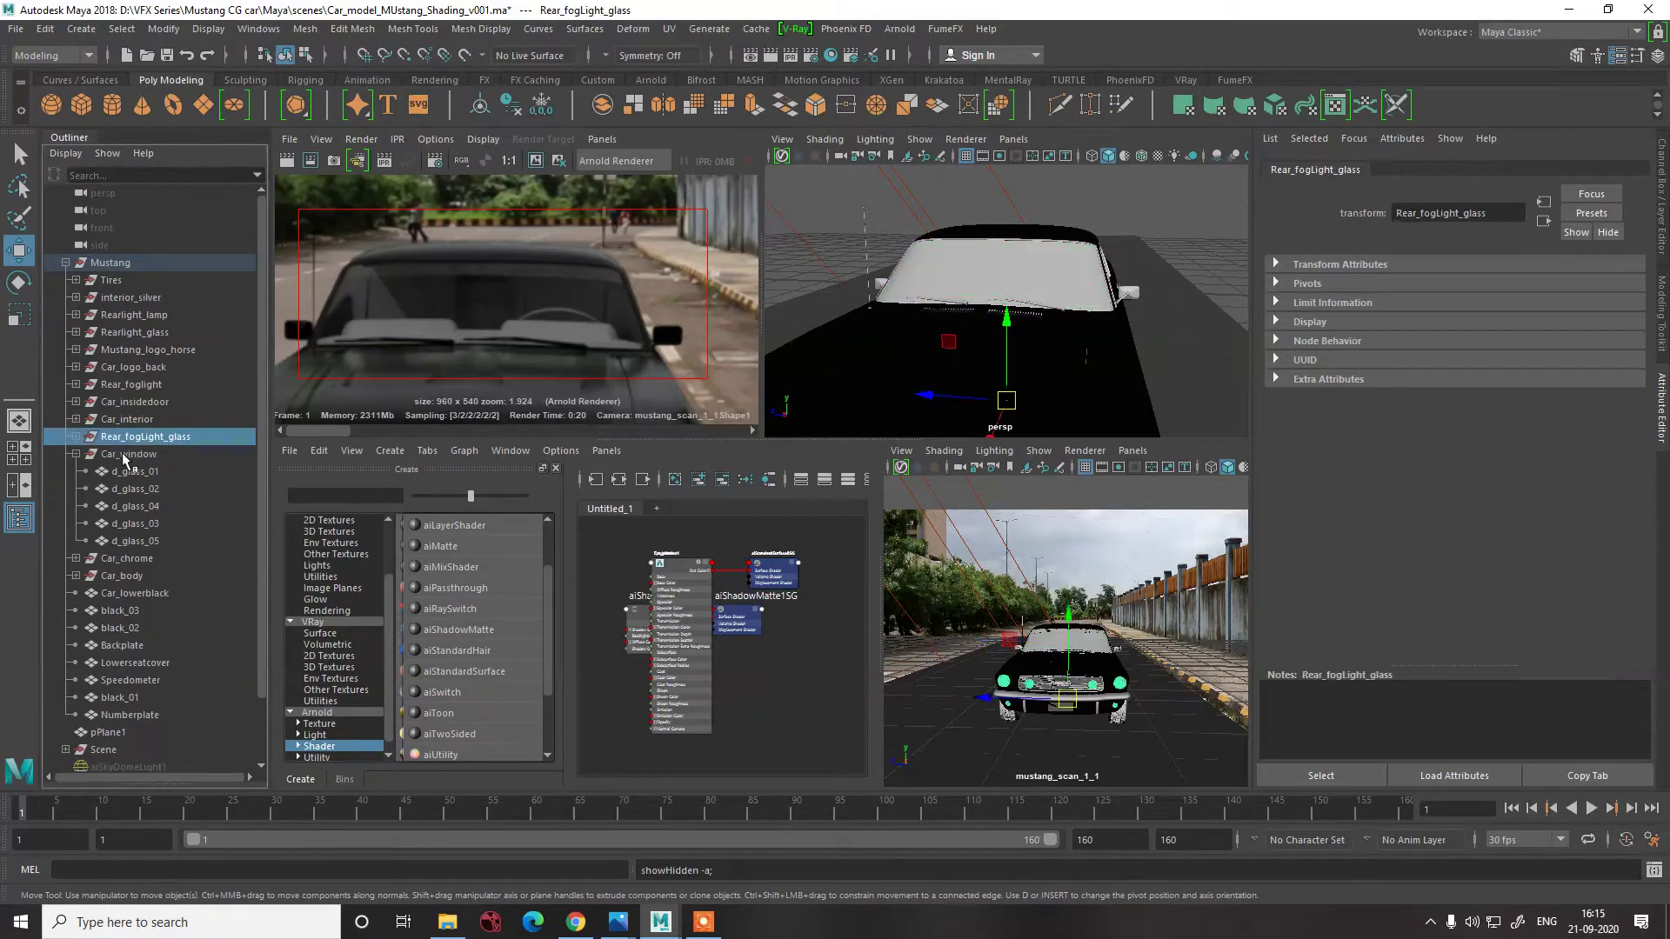
pyautogui.click(124, 454)
pyautogui.click(77, 454)
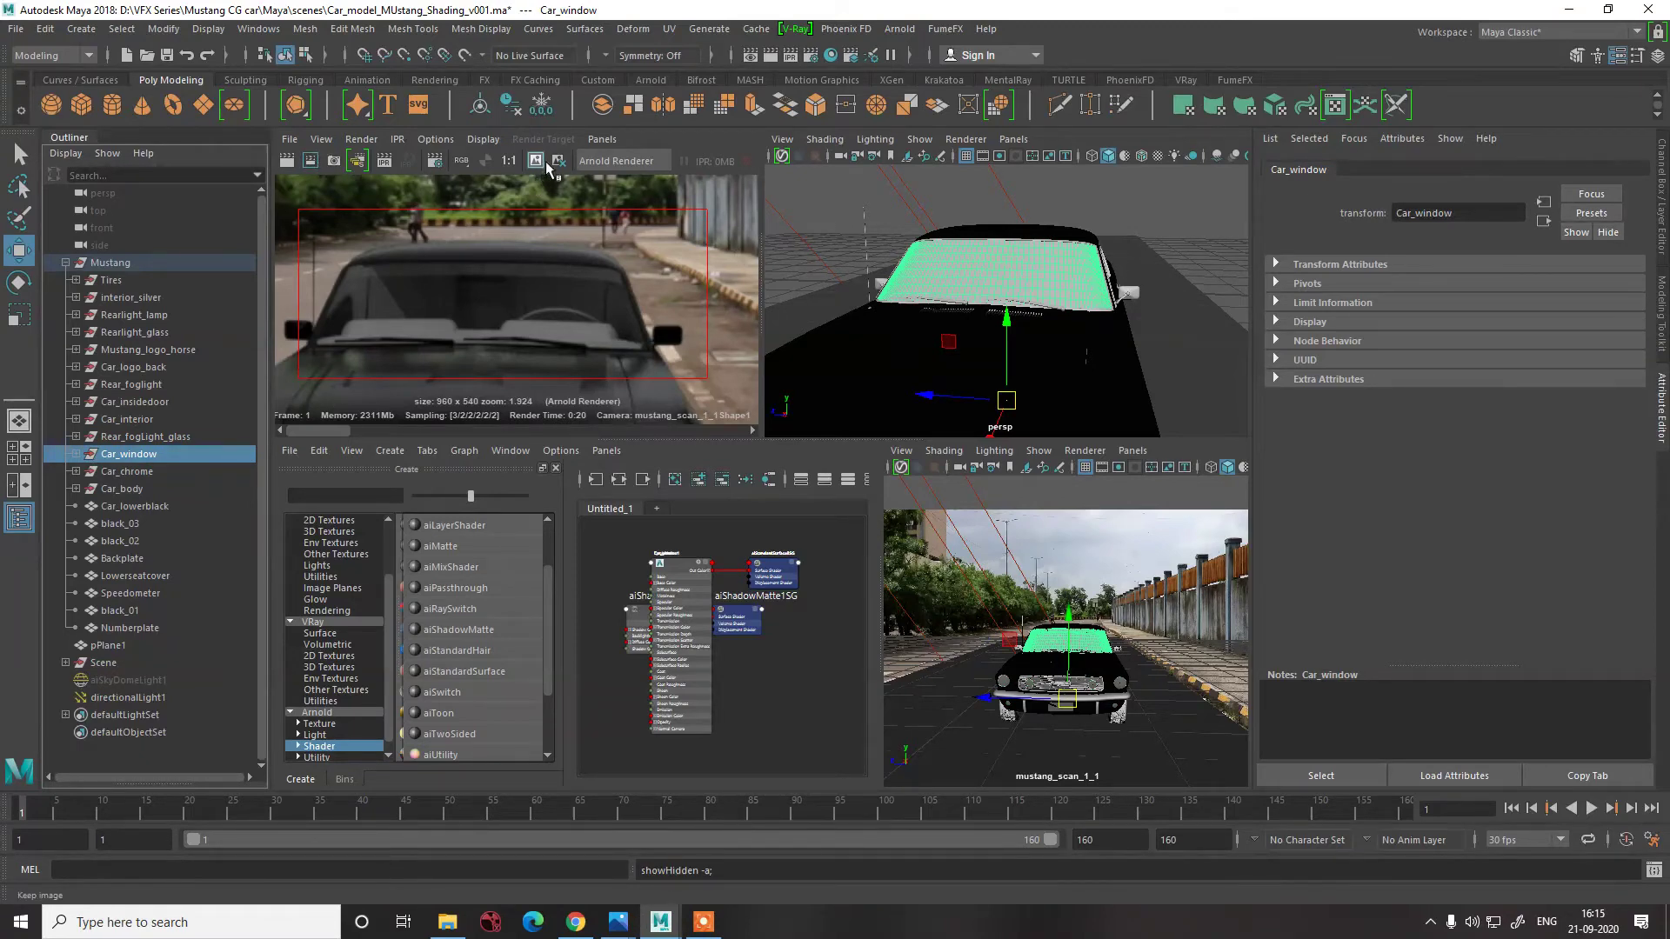
# - Render the windshield region again and examine the glass and the interior behind it
pyautogui.click(314, 164)
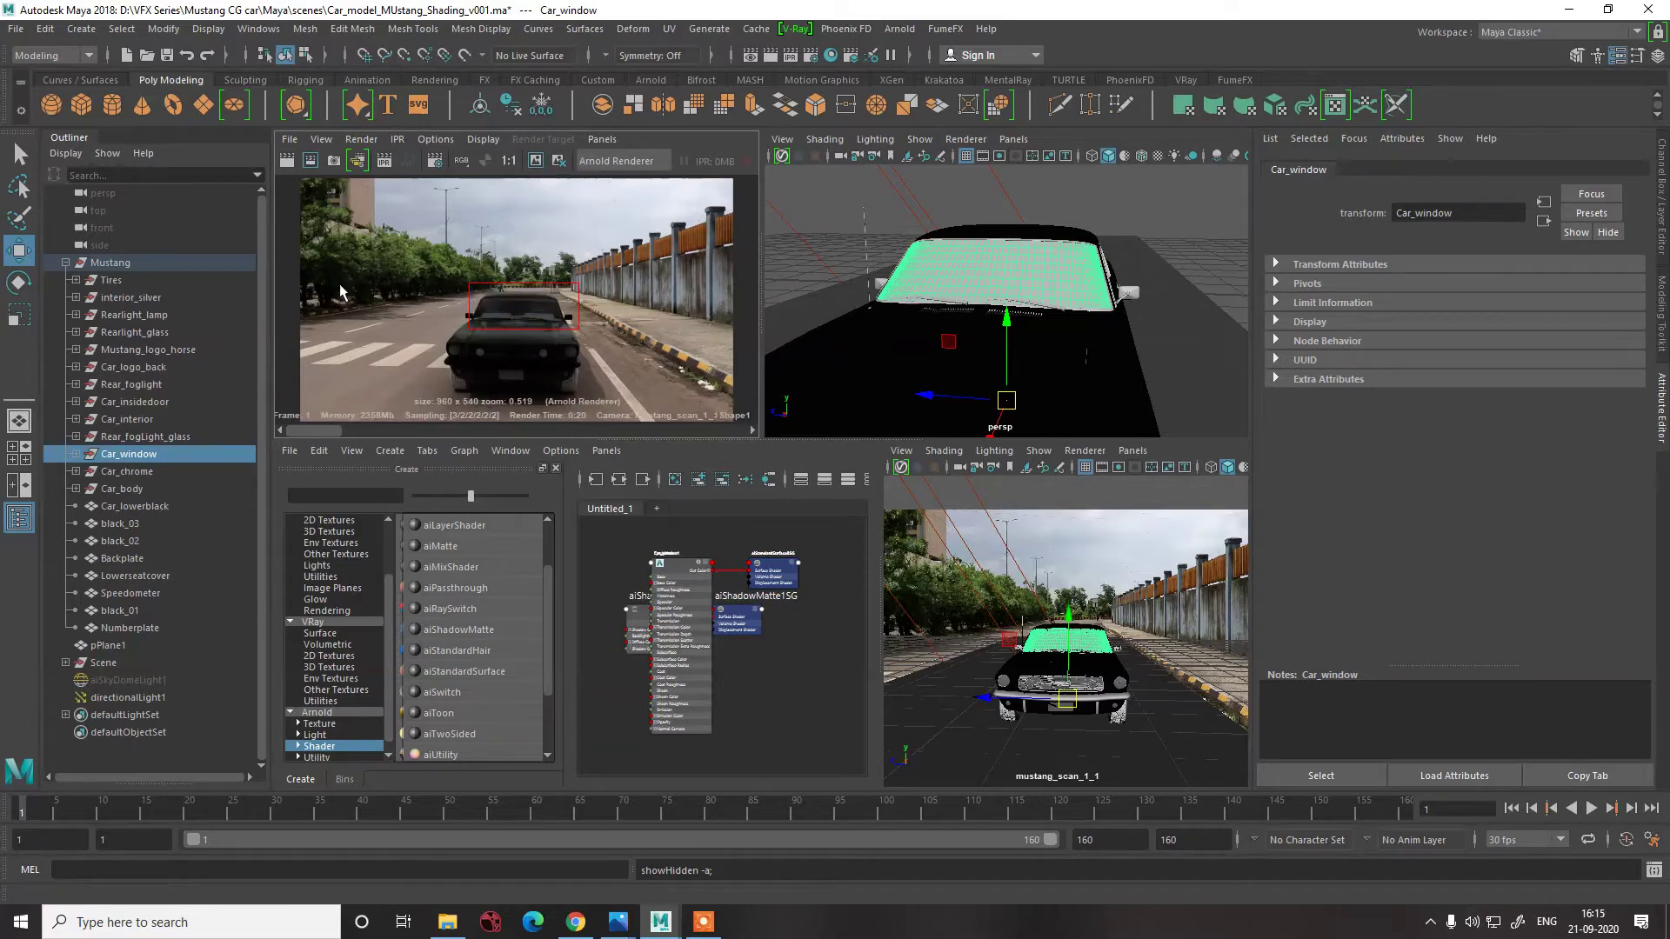
pyautogui.scroll(5, 520, 321)
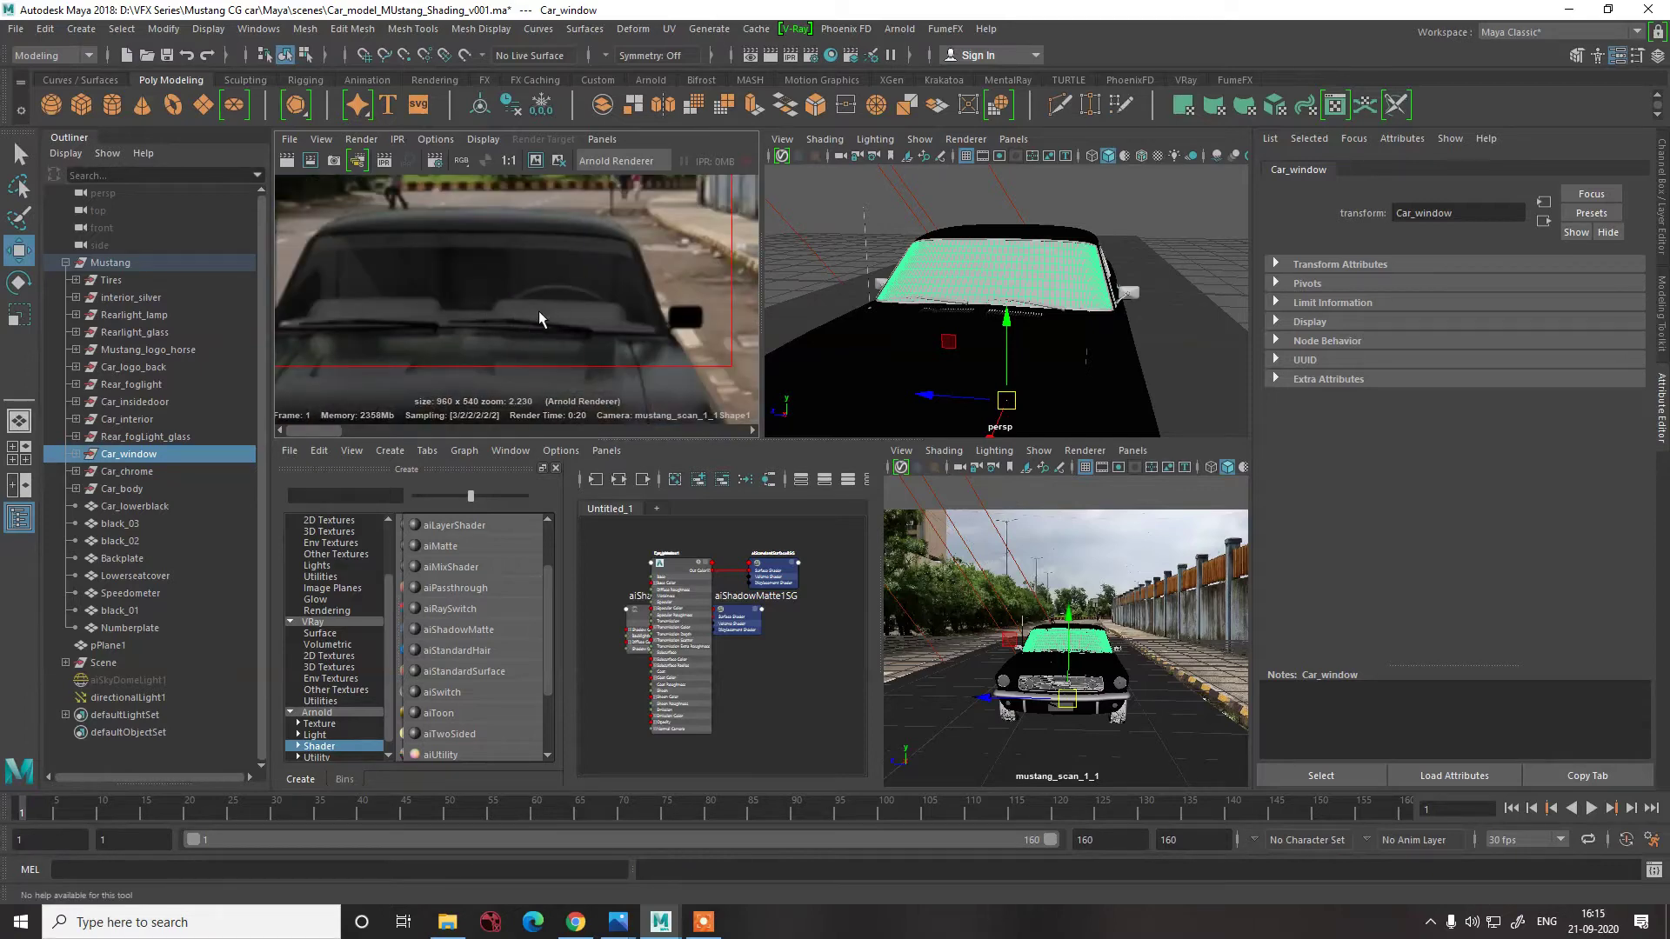
pyautogui.scroll(-3, 538, 311)
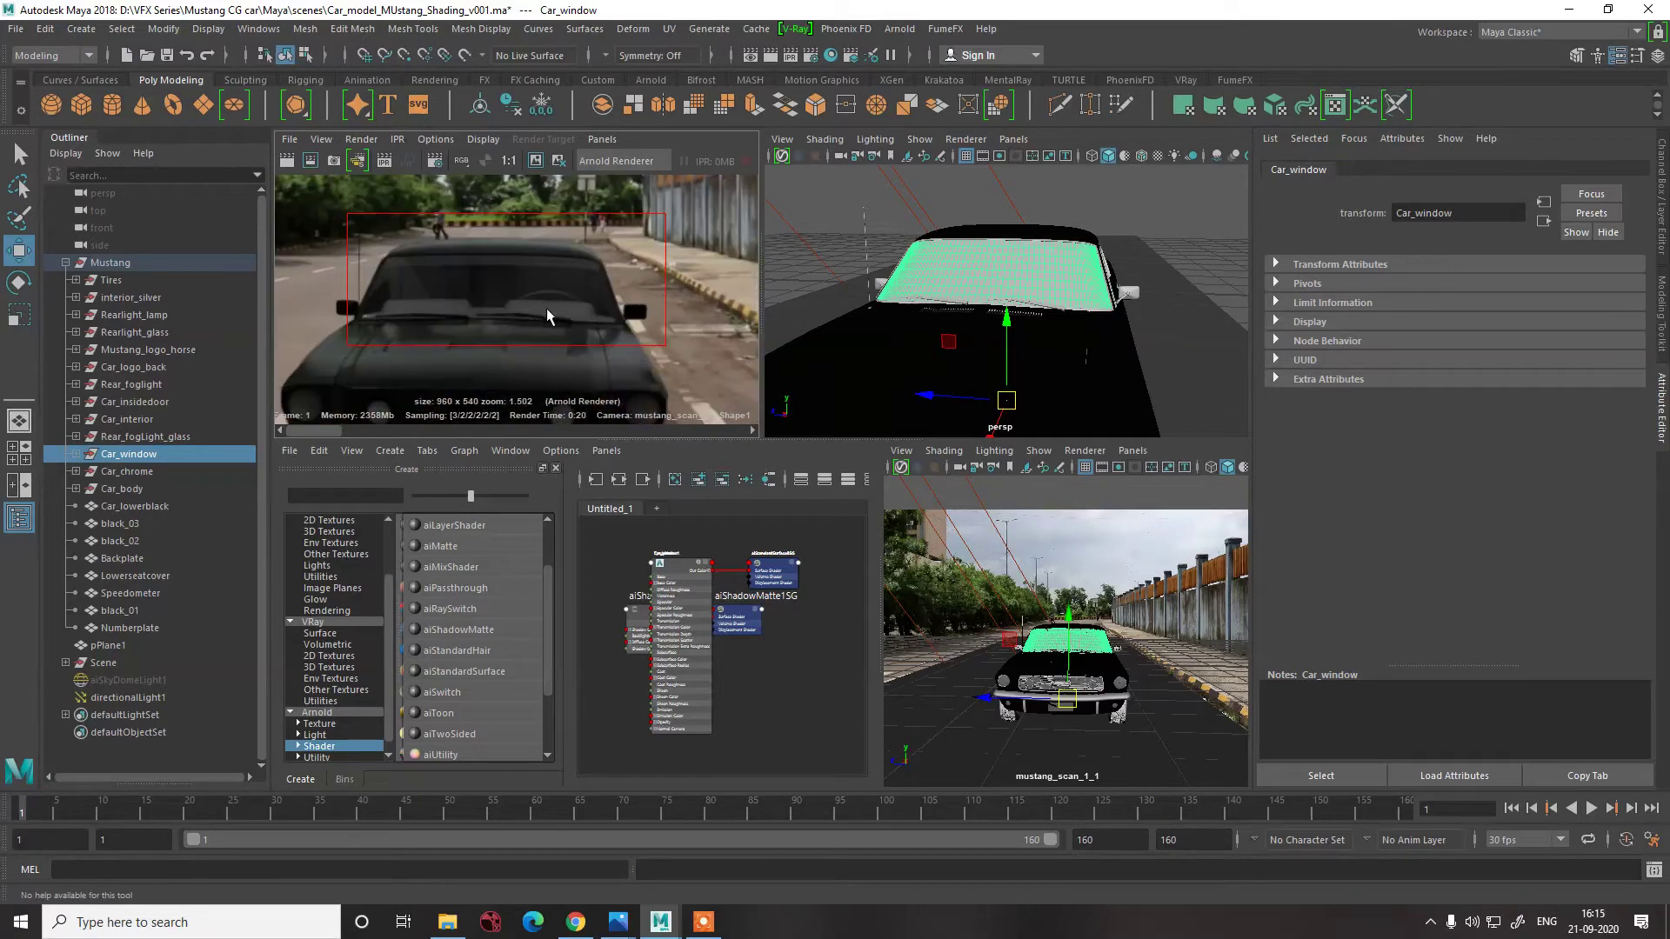
pyautogui.scroll(-3, 540, 317)
pyautogui.scroll(6, 551, 327)
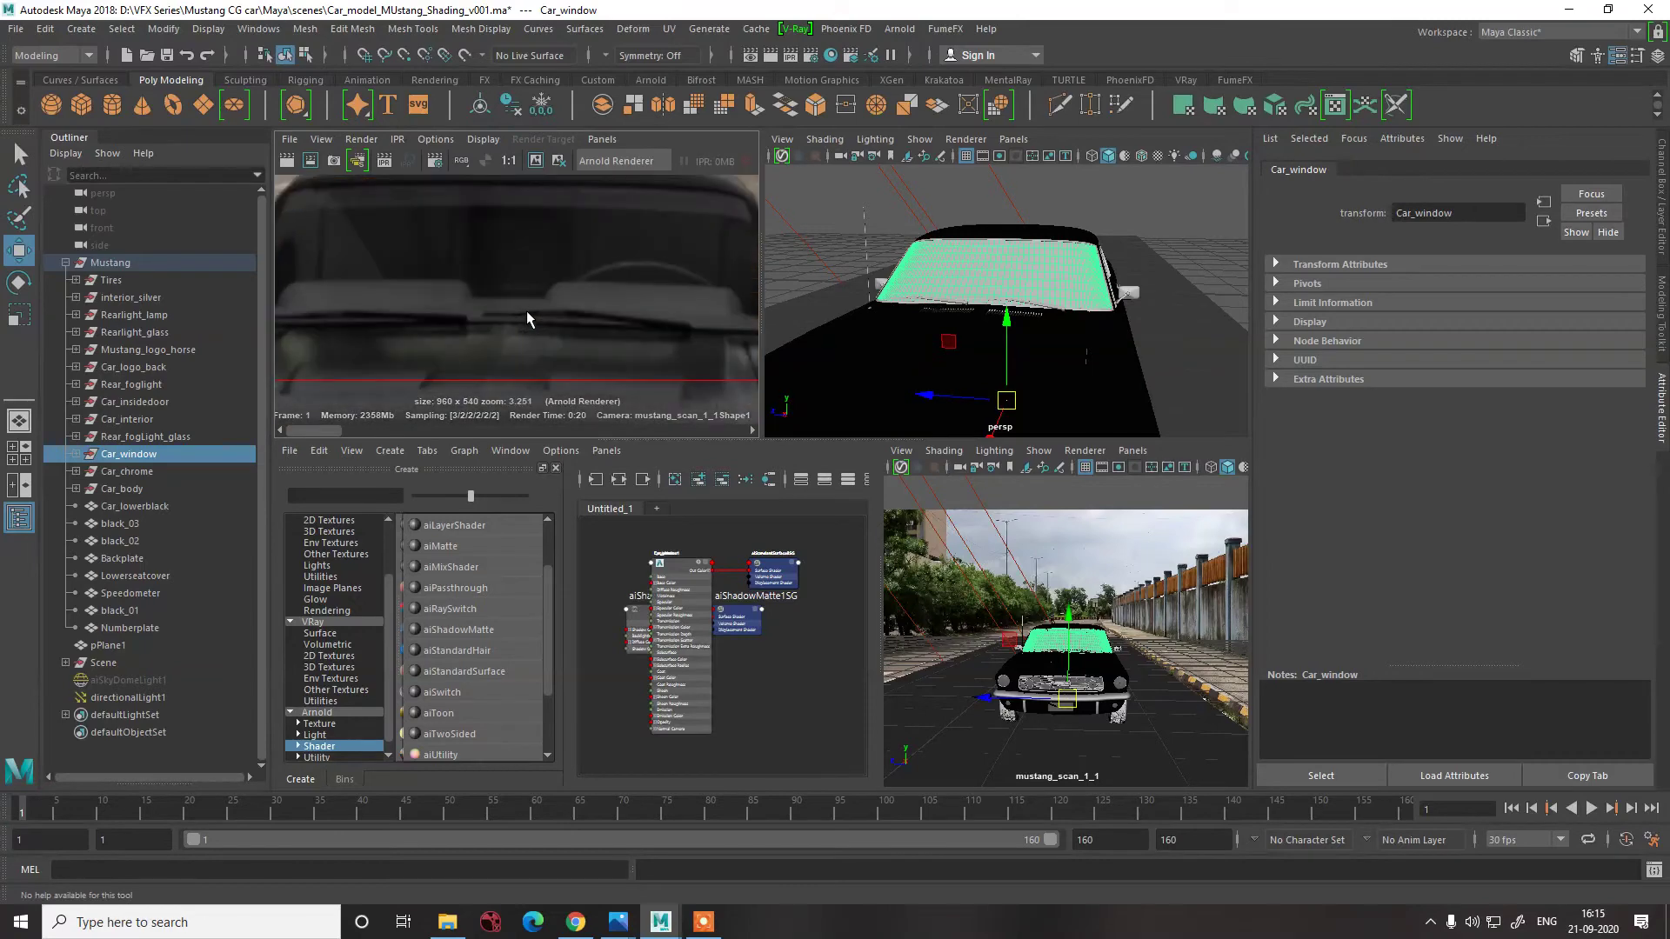
# - Turn on the Arnold Opaque option for the windshield glass d_glass_01 and re-render the region to compare
pyautogui.click(988, 274)
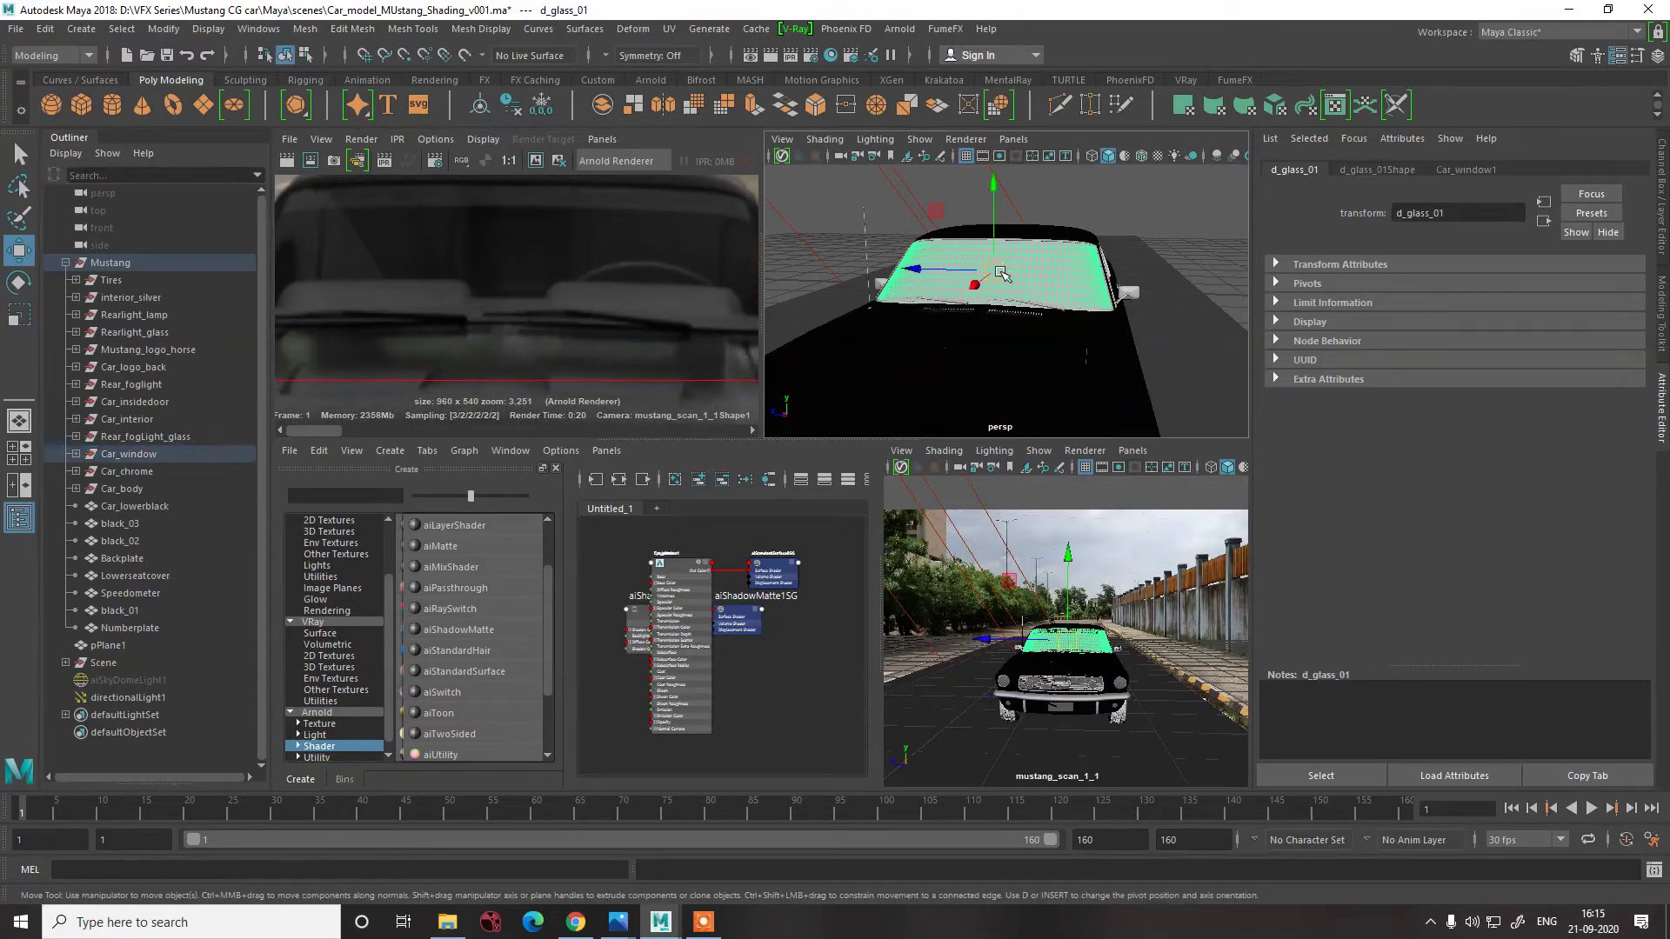
pyautogui.click(1377, 170)
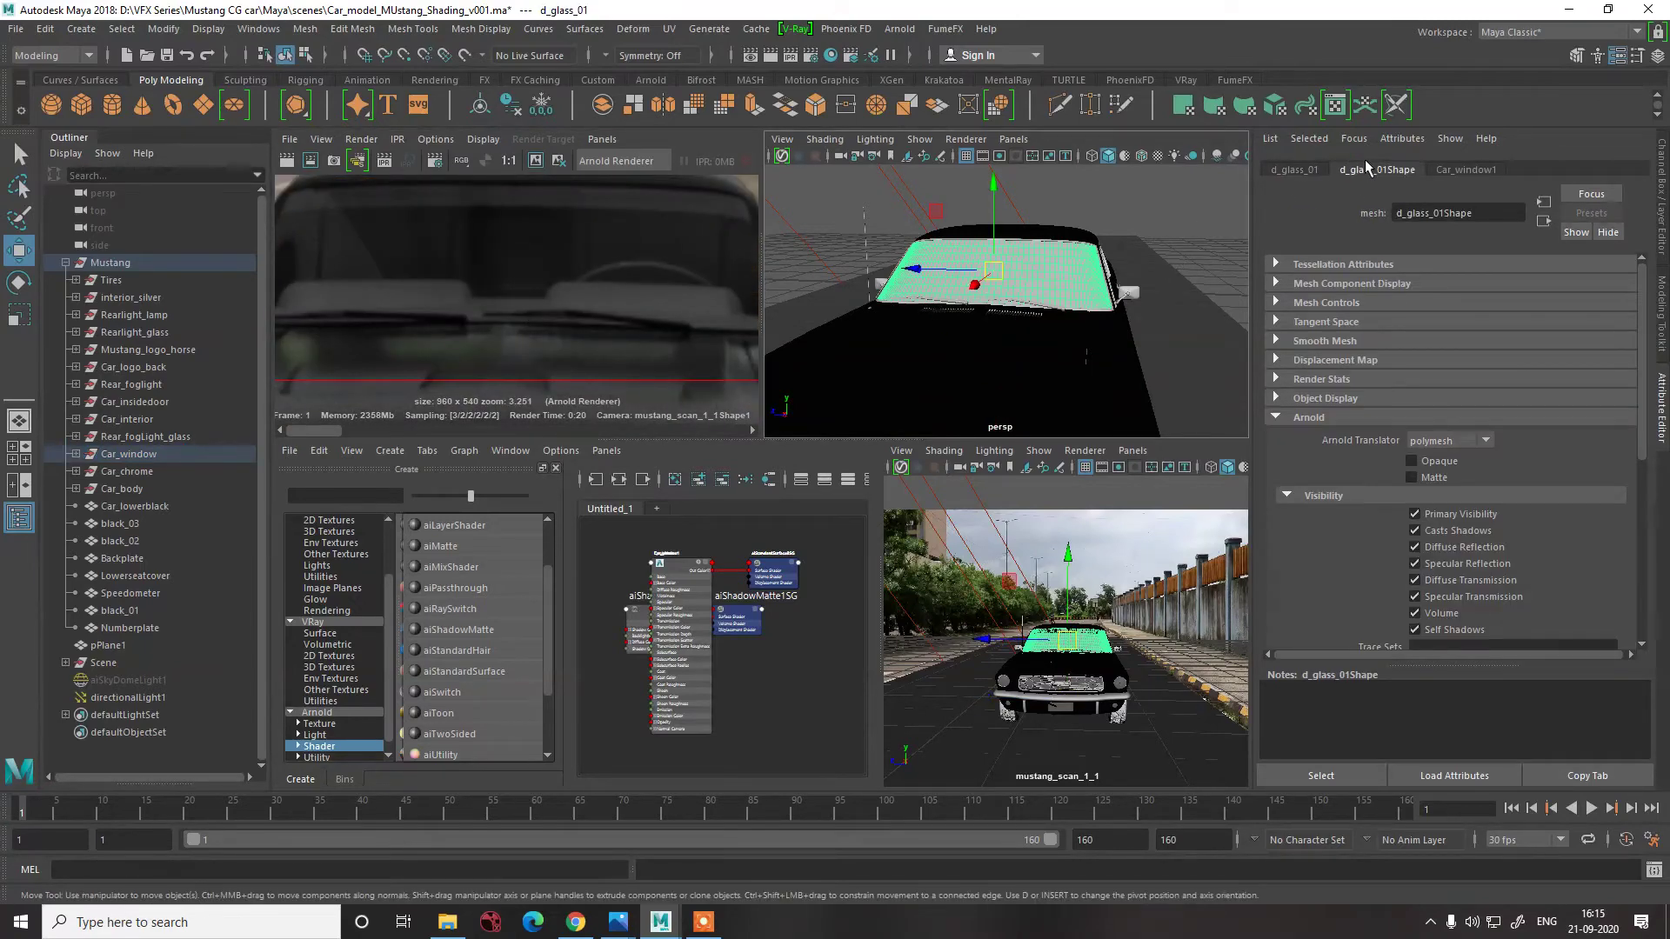
pyautogui.click(1424, 467)
pyautogui.click(311, 160)
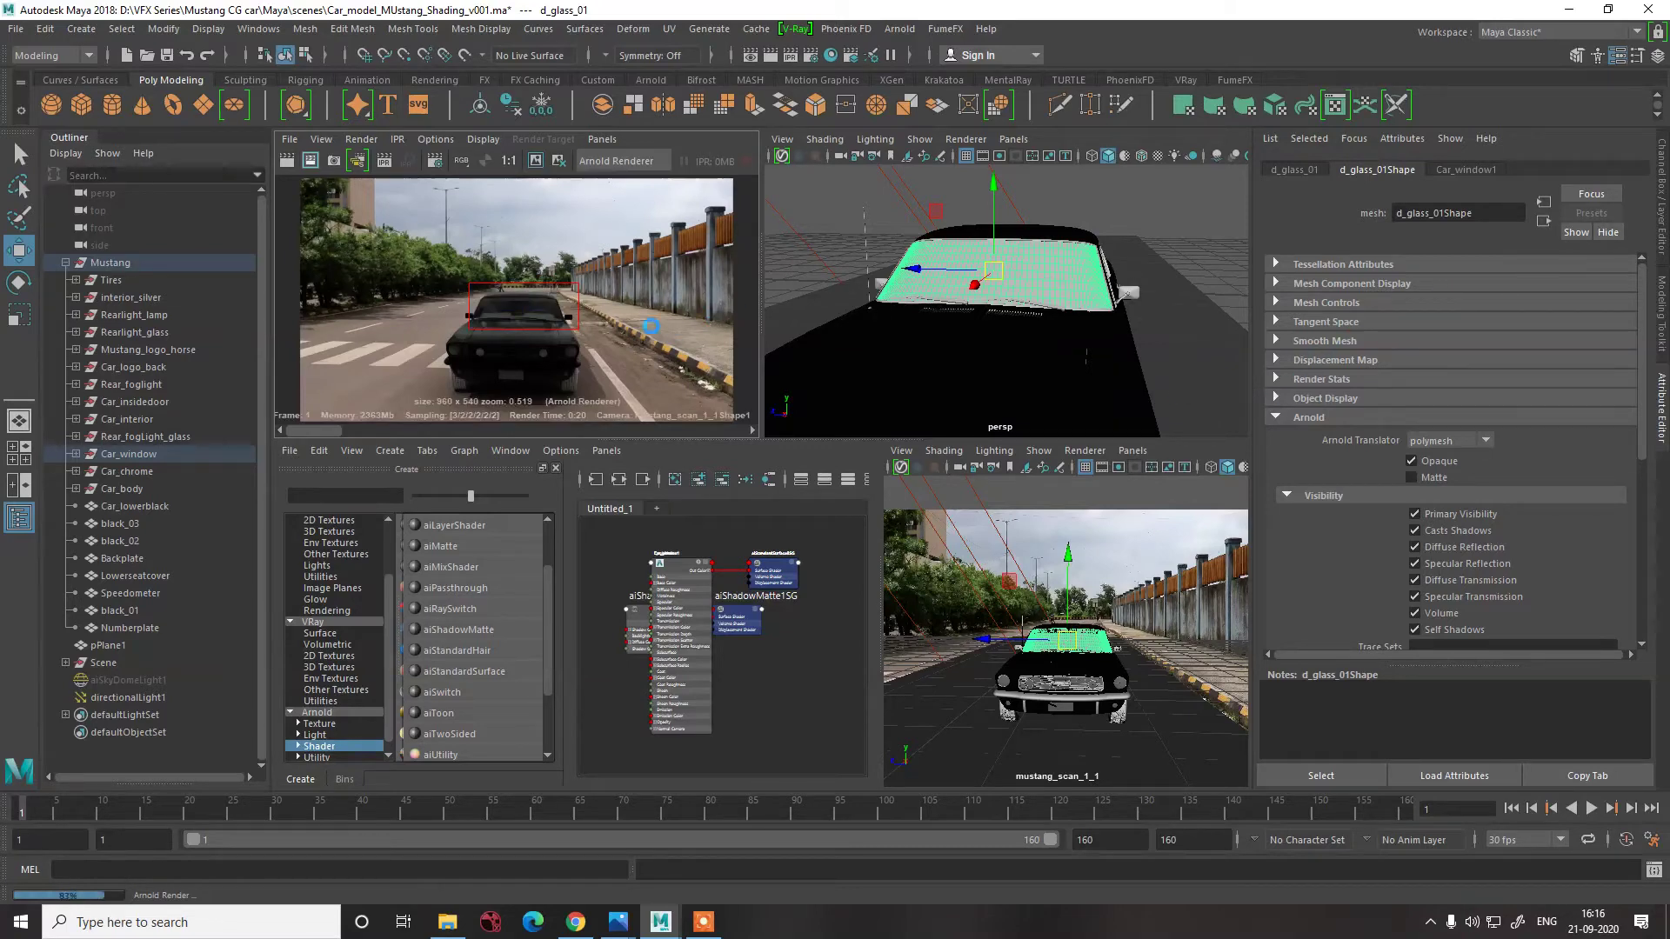
pyautogui.scroll(5, 517, 320)
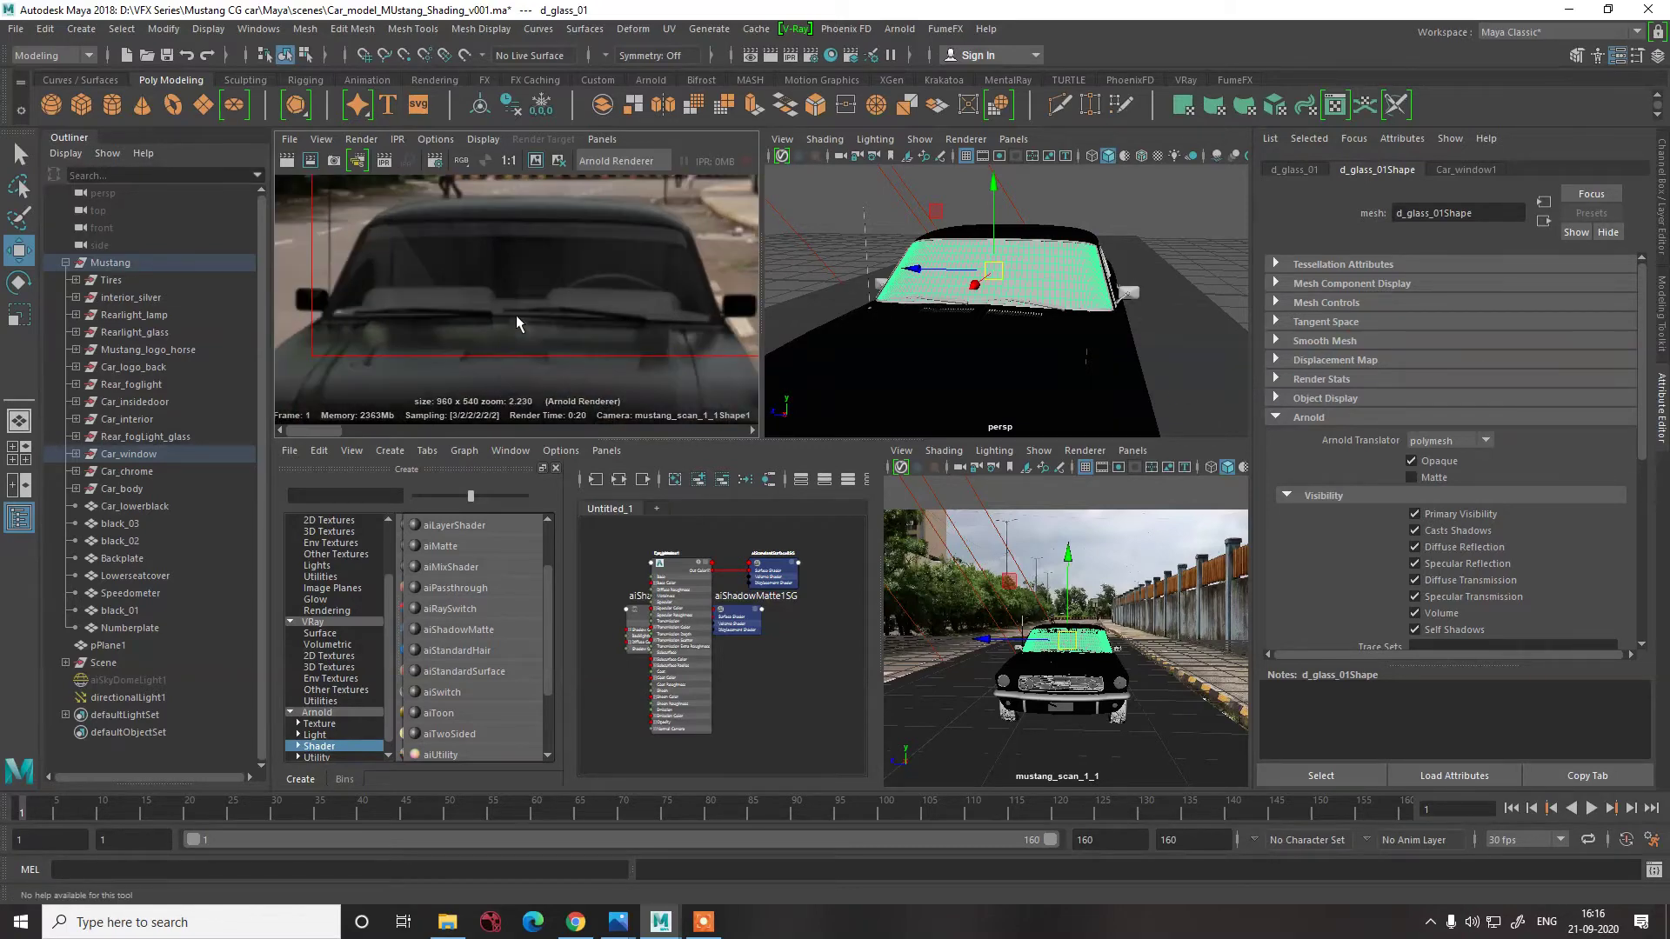
# - Turn off the Arnold Opaque option for d_glass_01 and open the attributes of its Car_window1 material
pyautogui.click(1065, 291)
pyautogui.click(1065, 290)
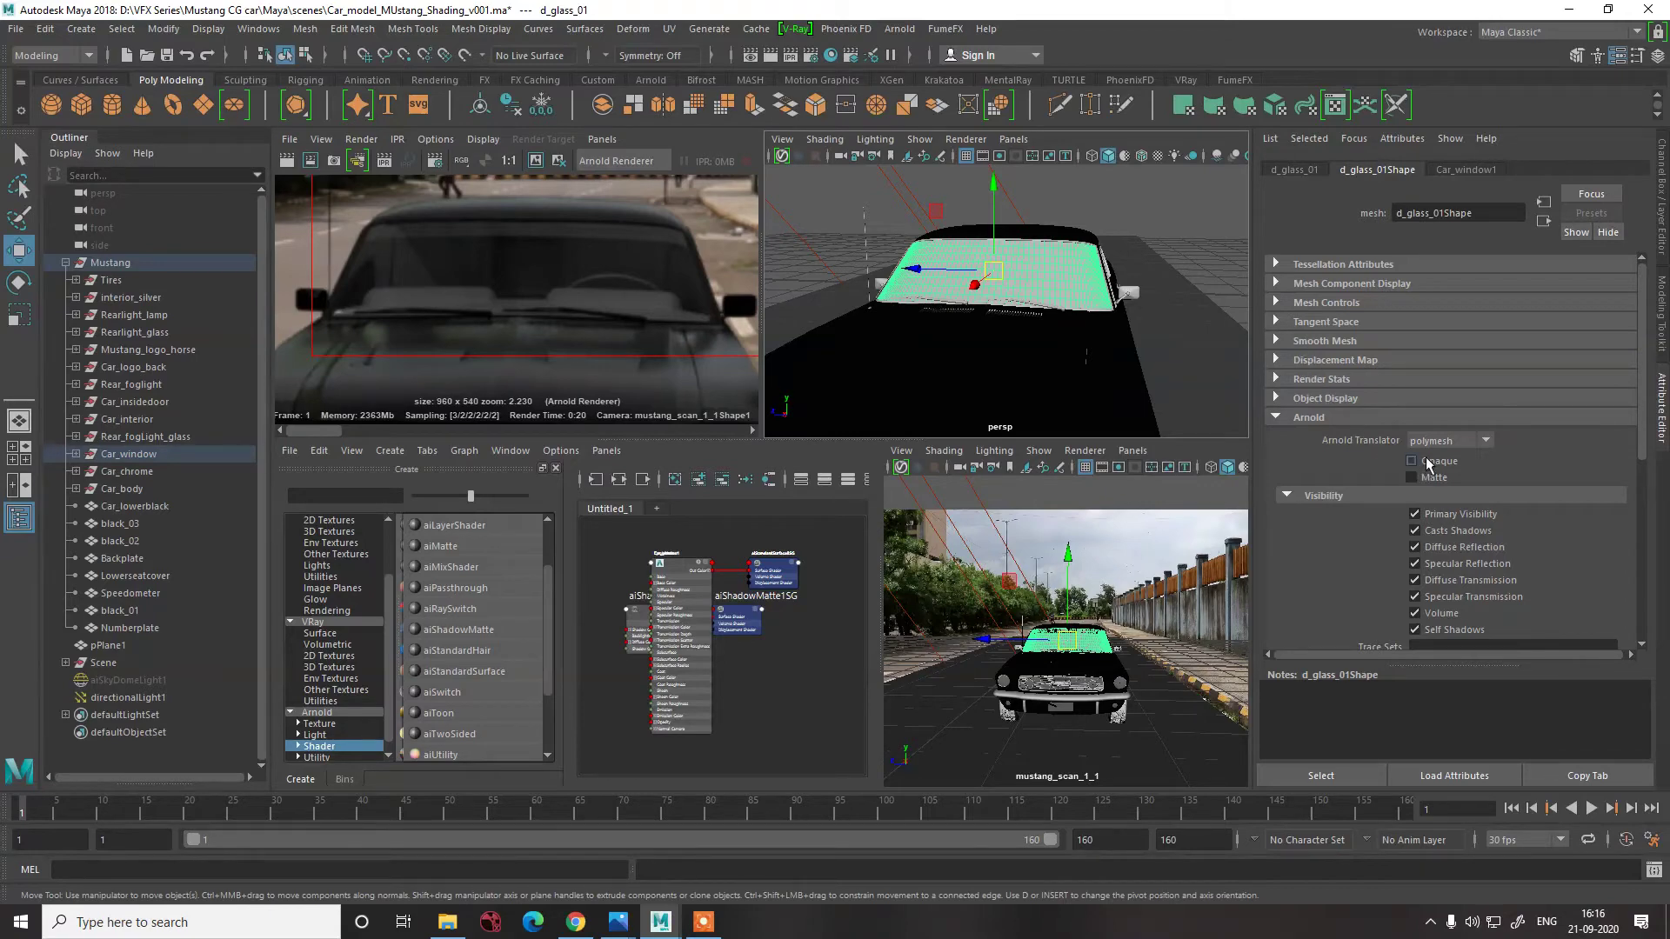
pyautogui.keyDown('alt'); pyautogui.moveTo(990, 327); pyautogui.dragTo(927, 322); pyautogui.keyUp('alt')
pyautogui.click(1479, 170)
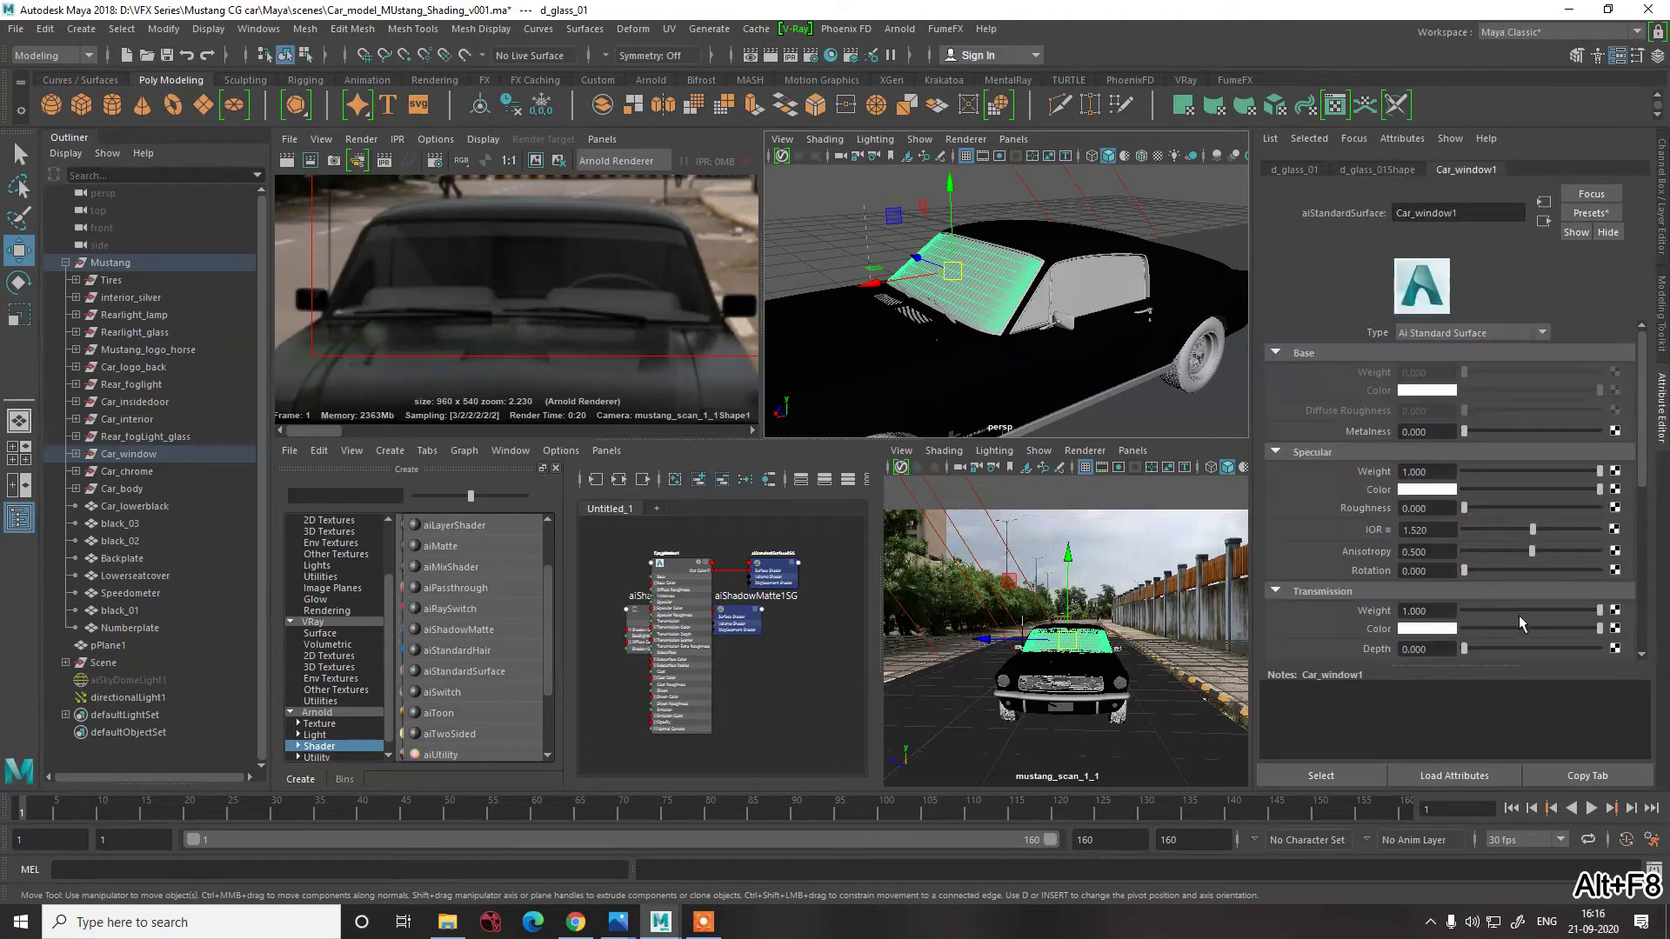
# - Lower the Car_window1 transmission weight to 0.299 and re-render the windshield region to examine the glass
pyautogui.moveTo(1513, 616); pyautogui.dragTo(1500, 618)
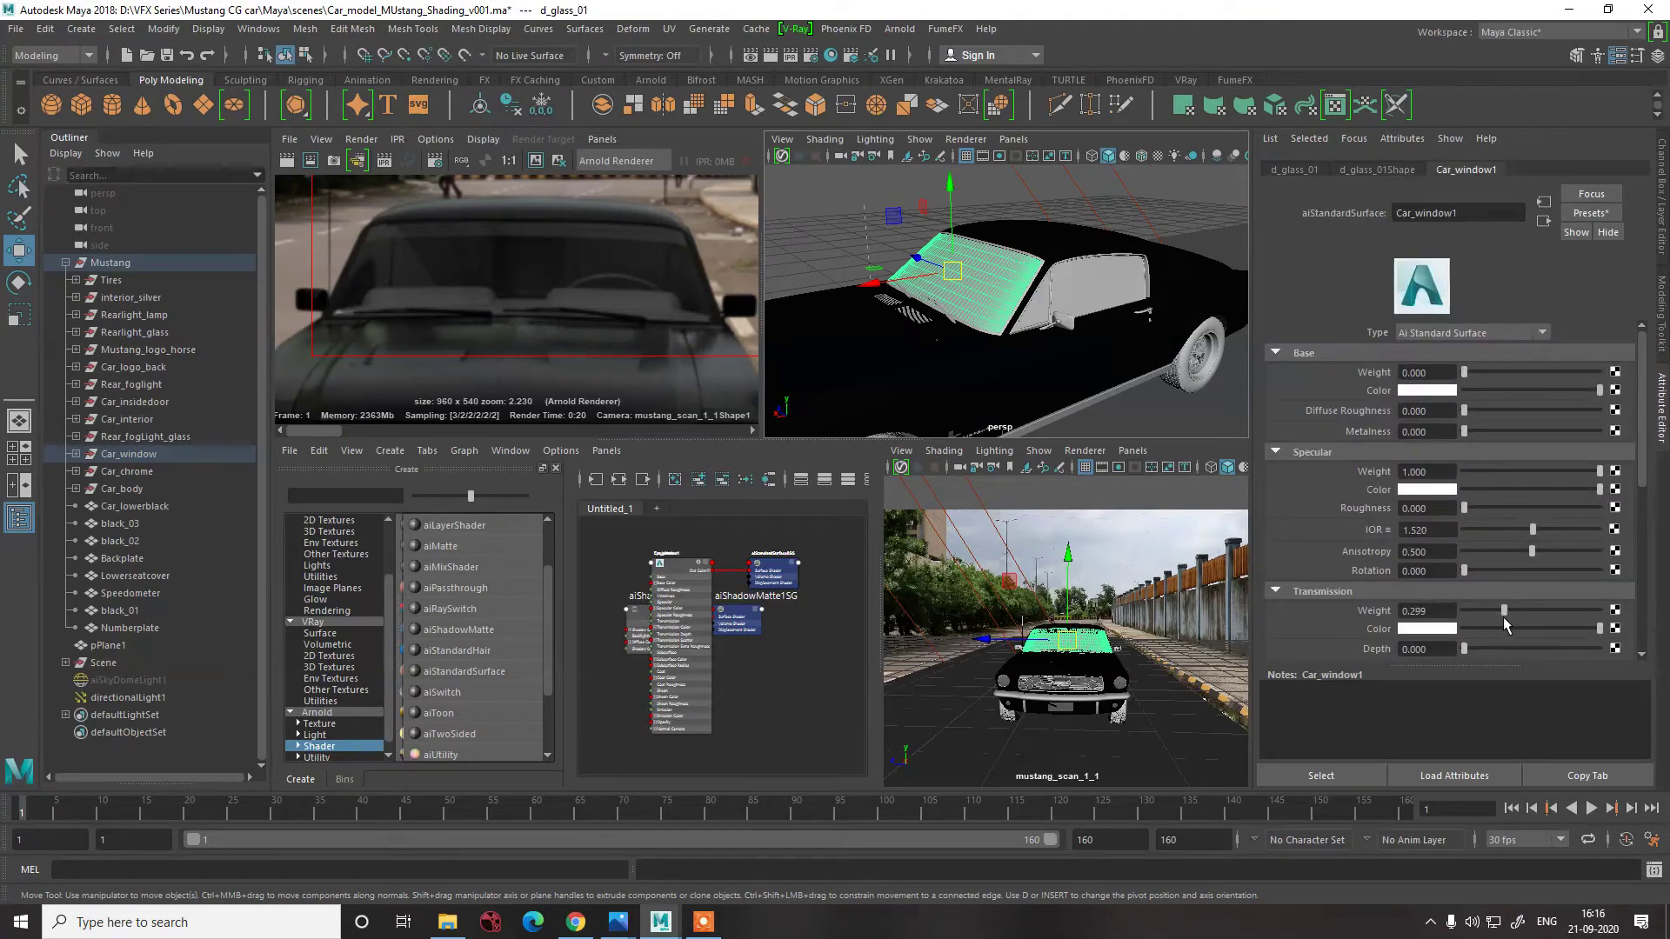
pyautogui.click(514, 332)
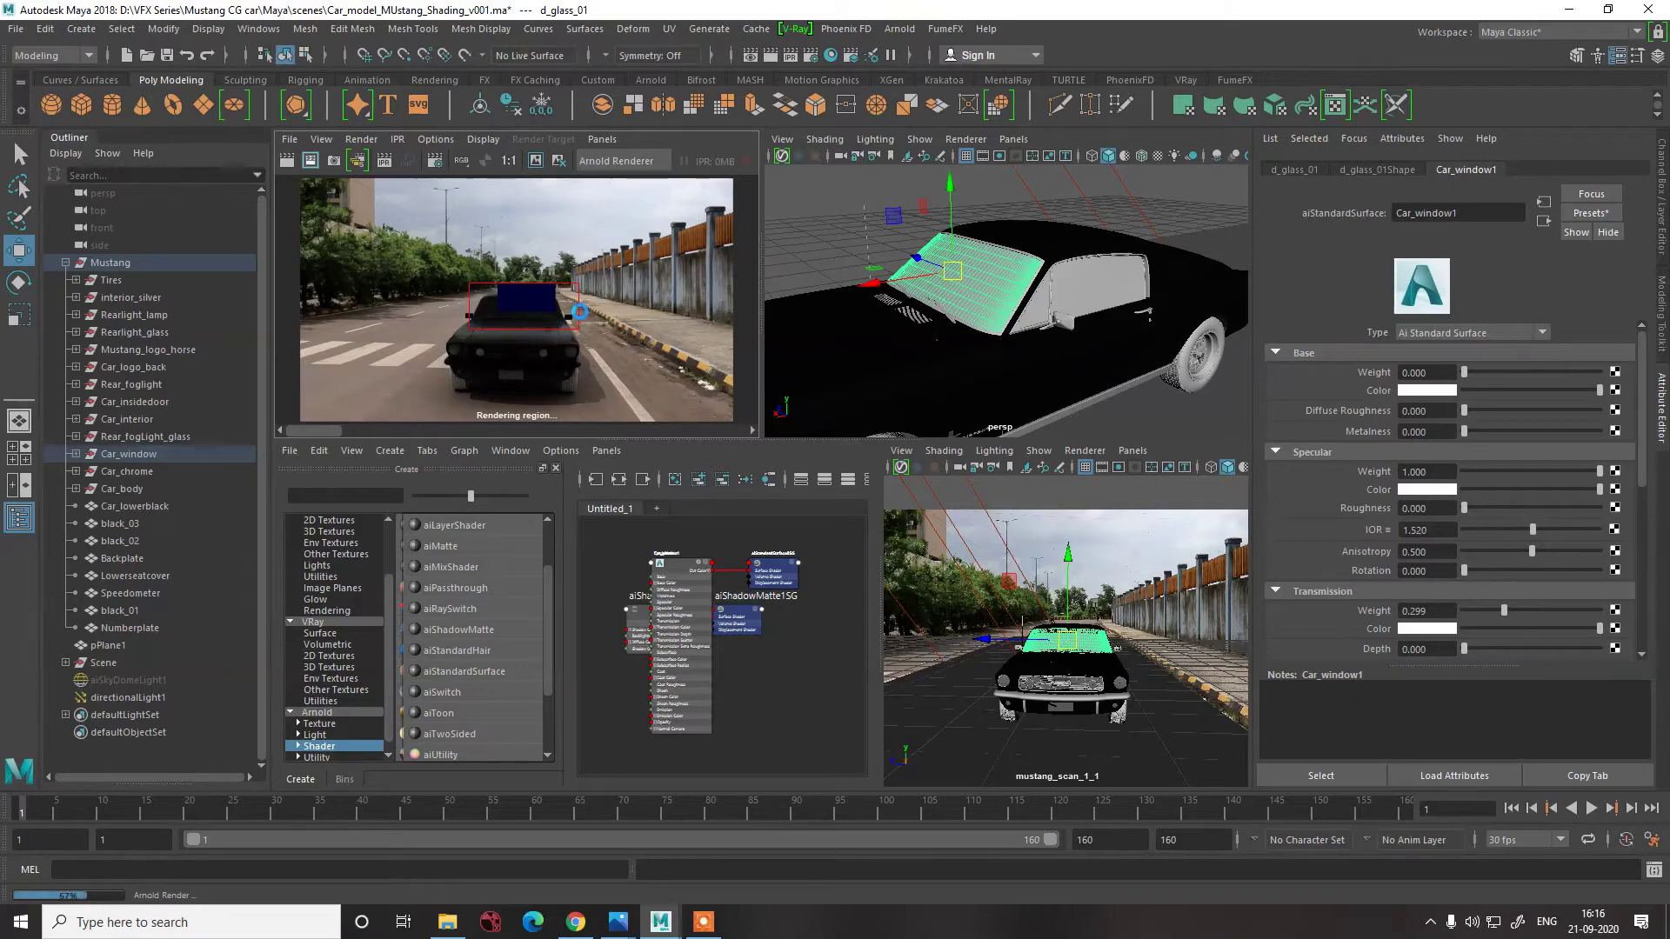
pyautogui.scroll(5, 529, 318)
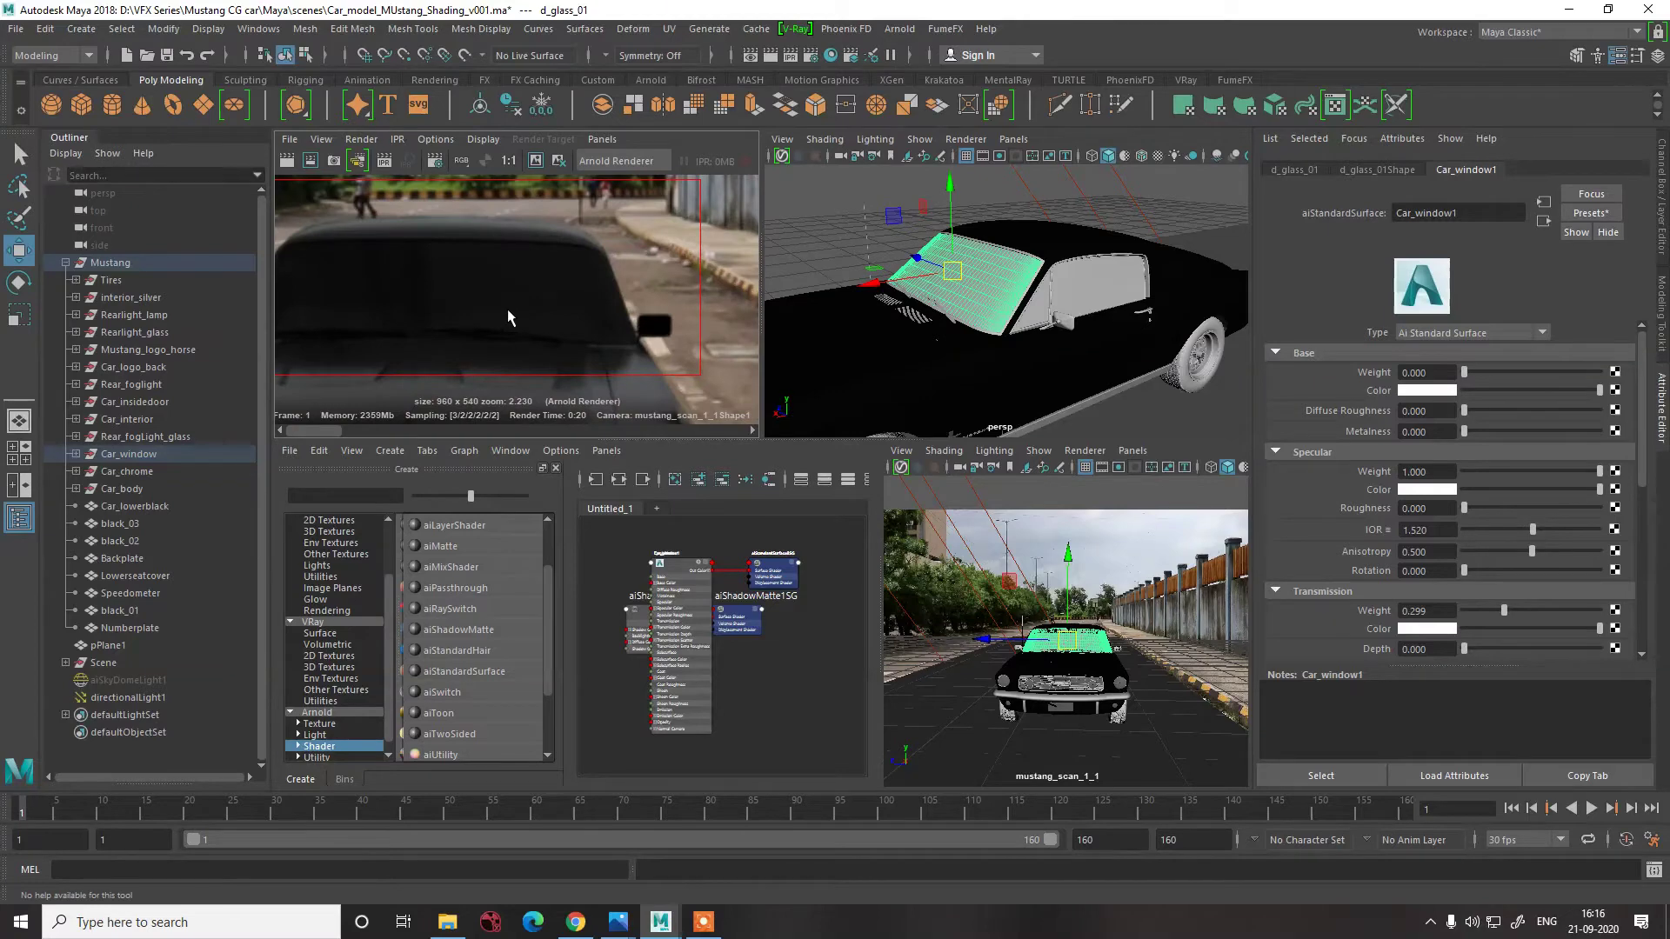
pyautogui.scroll(-3, 508, 310)
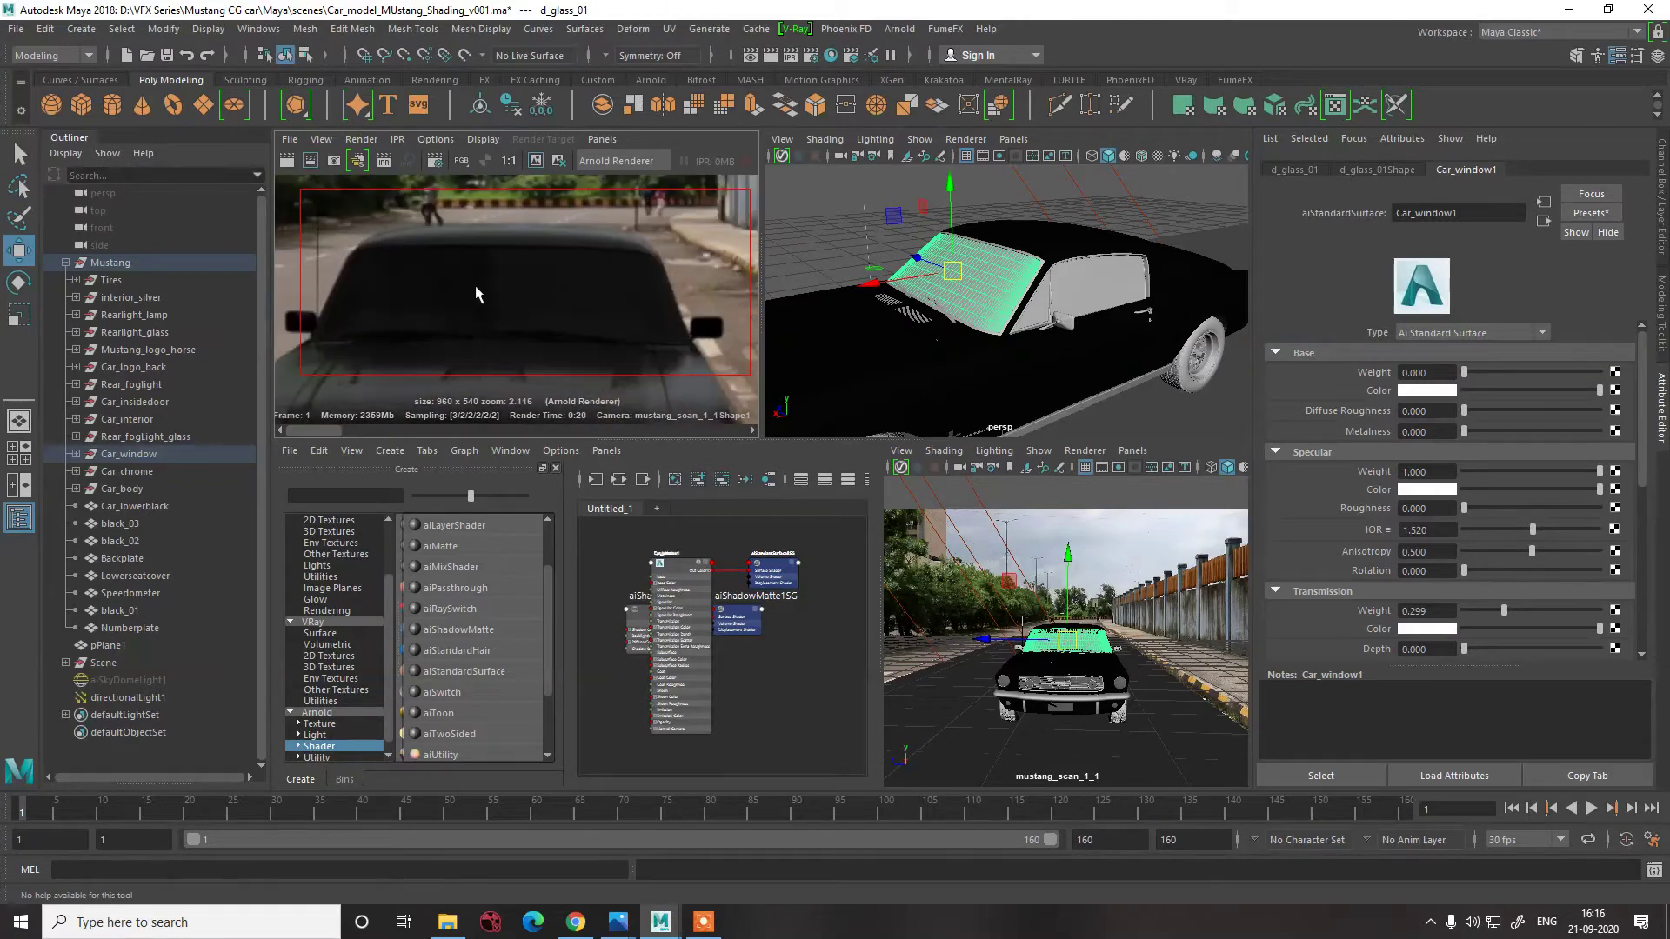
pyautogui.scroll(-5, 475, 286)
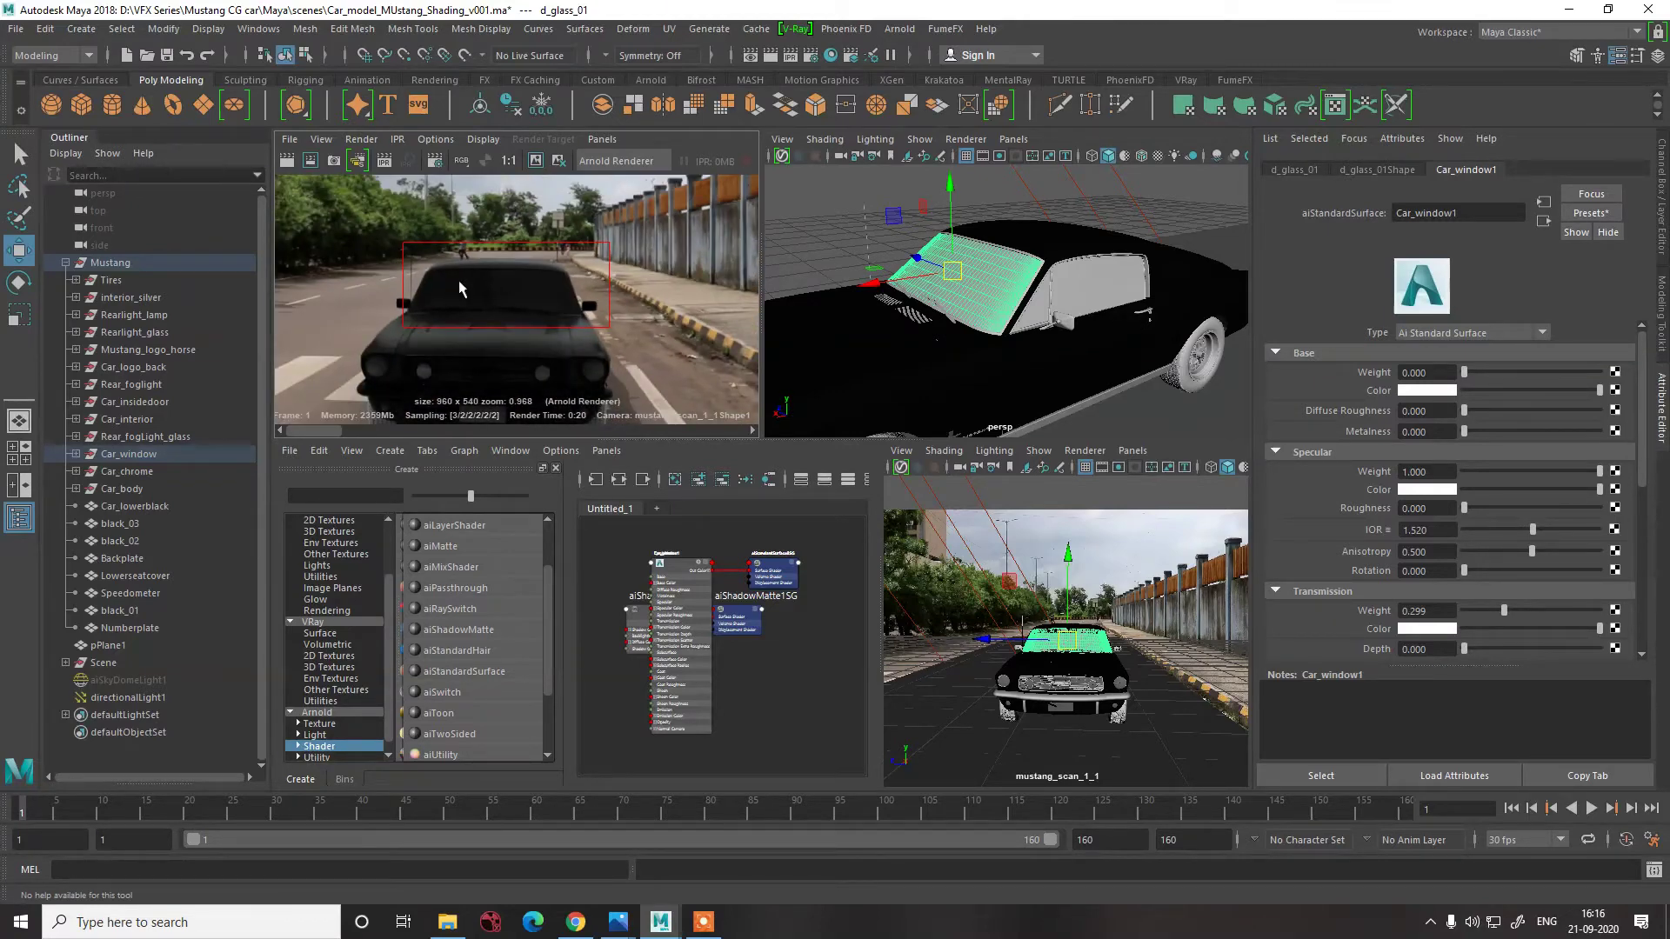
pyautogui.scroll(-5, 520, 309)
pyautogui.scroll(5, 547, 311)
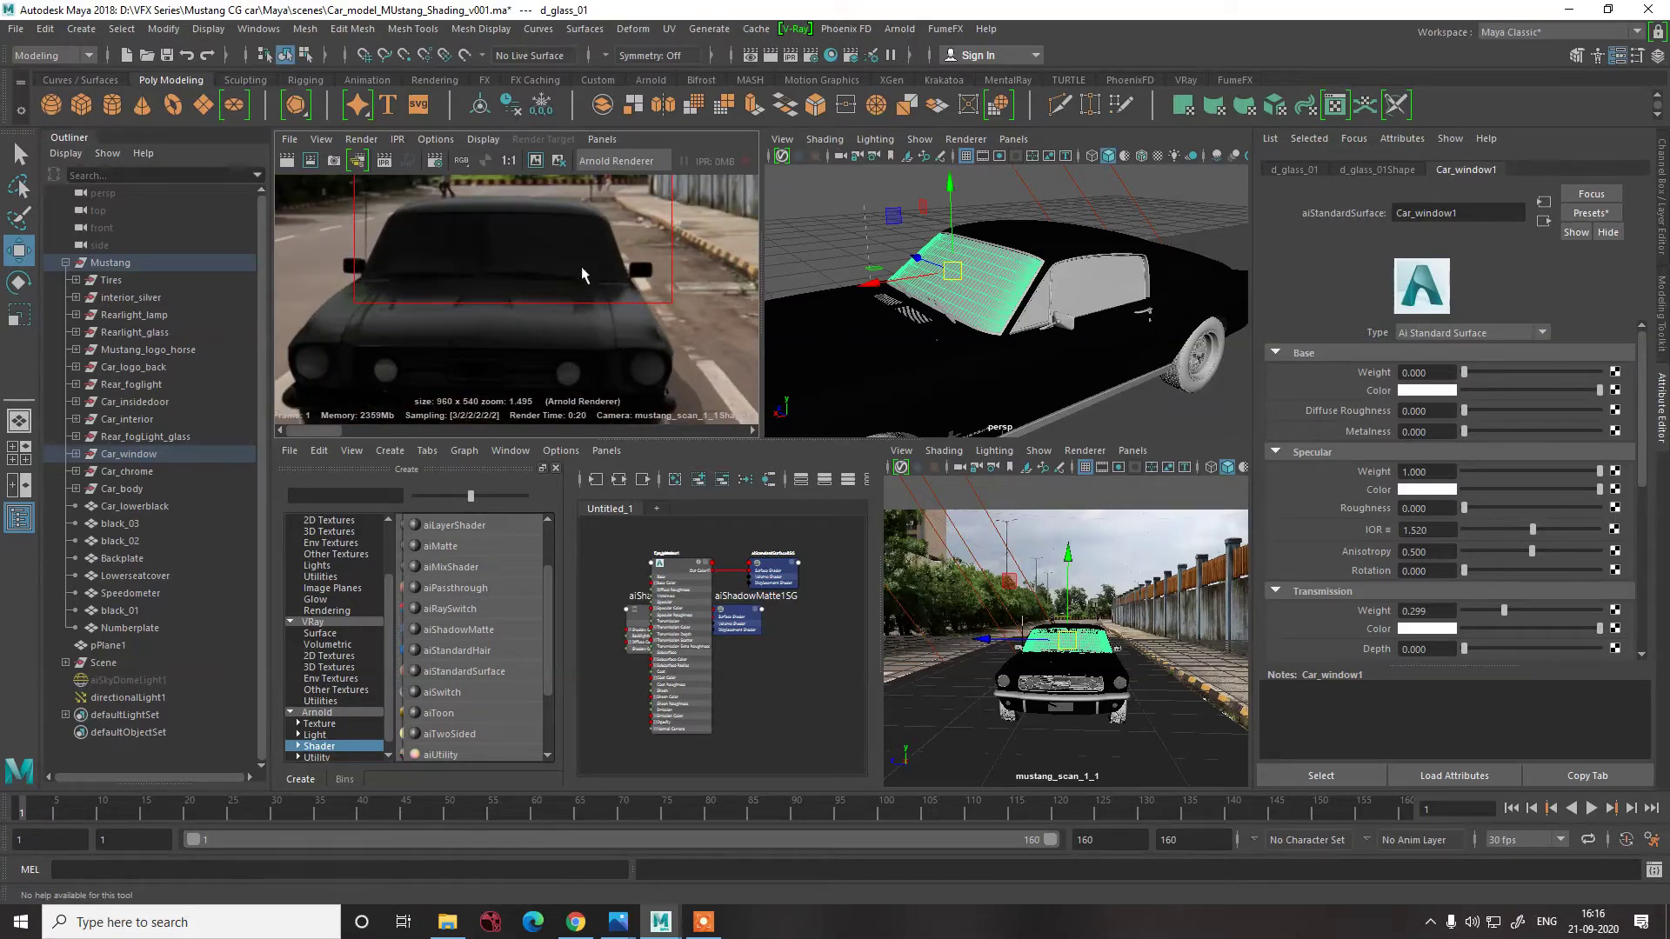
pyautogui.scroll(-3, 581, 275)
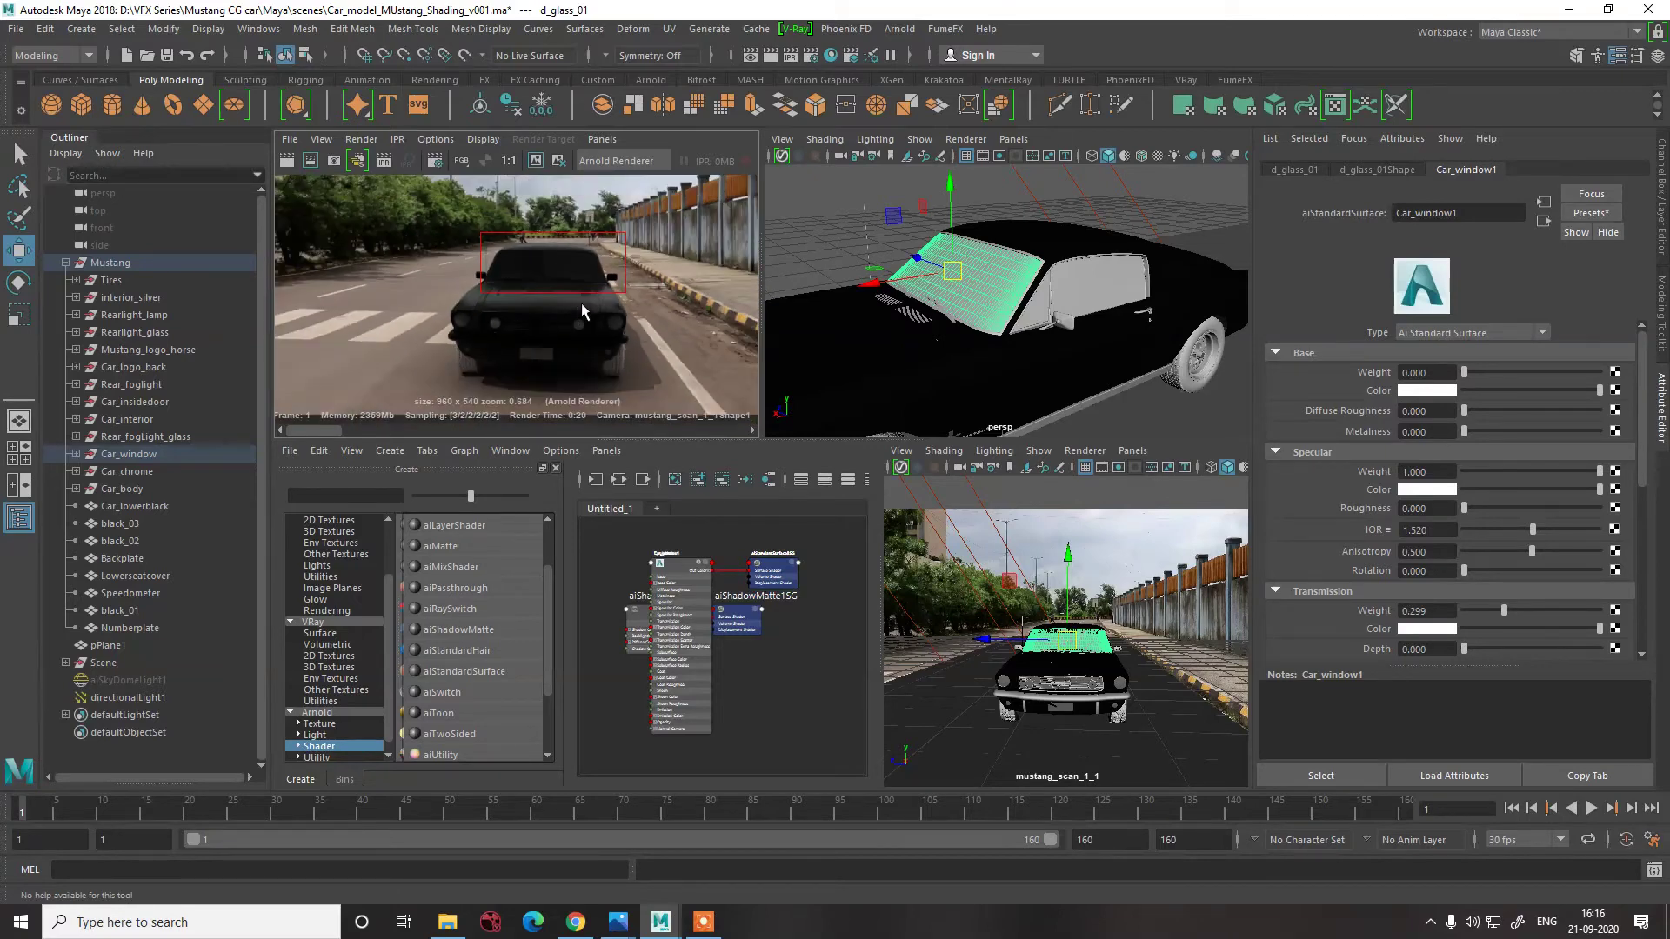
pyautogui.scroll(3, 582, 283)
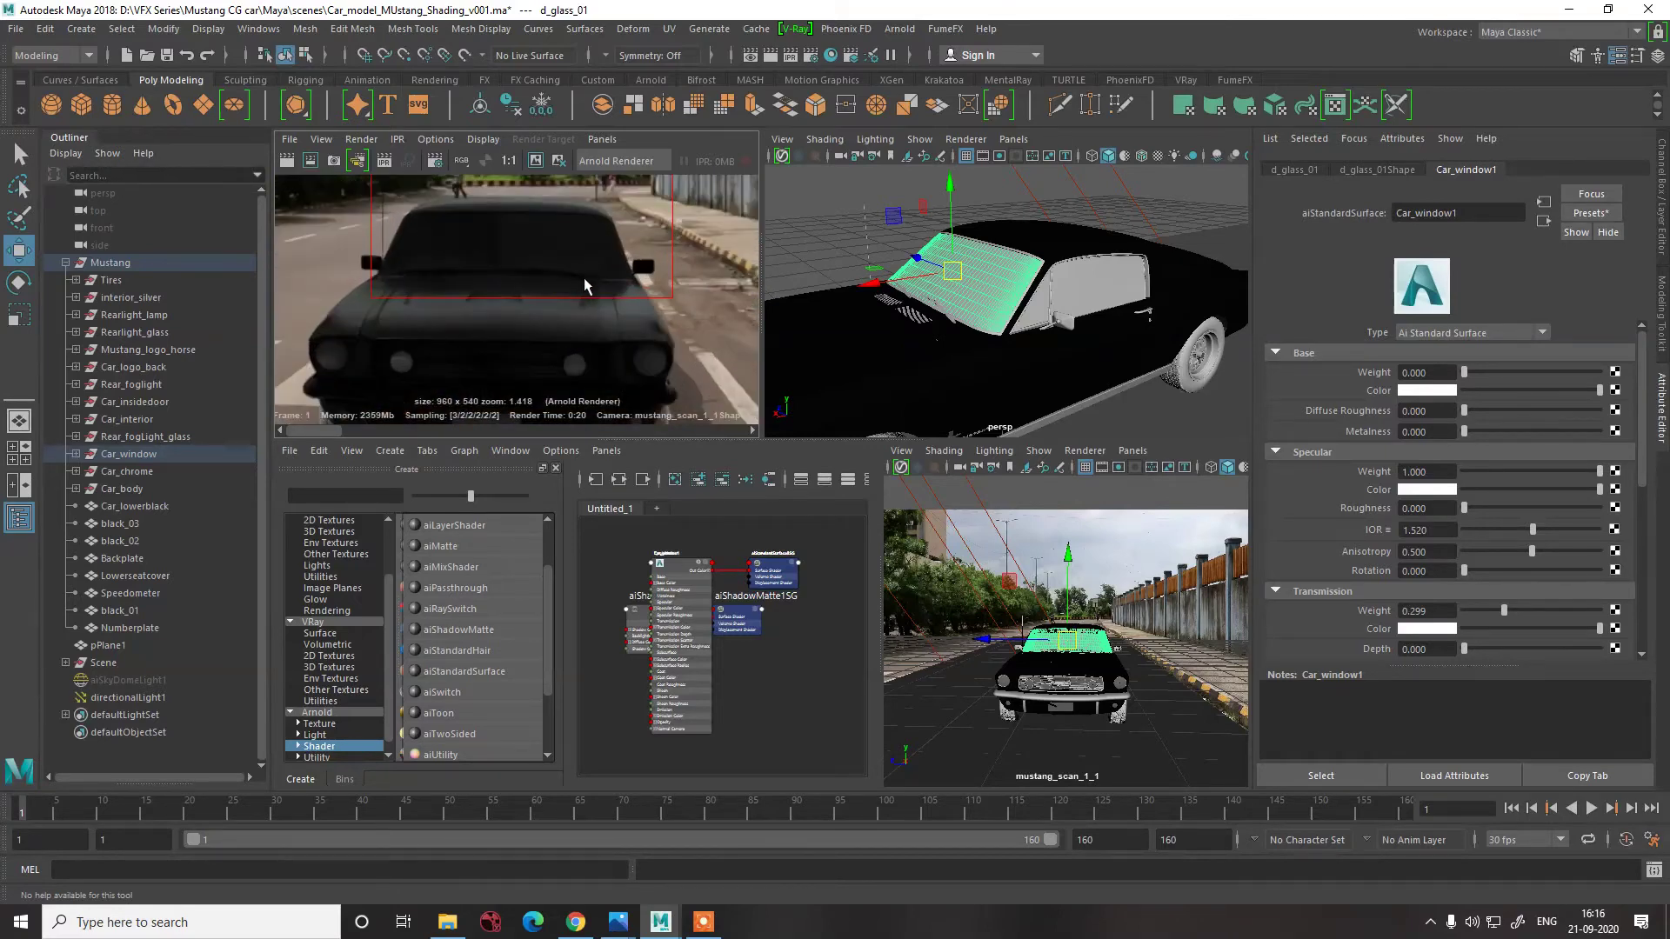
# - Set the exposure of aiSkyDomeLight1 to 3 and start a full-frame test render
pyautogui.click(130, 680)
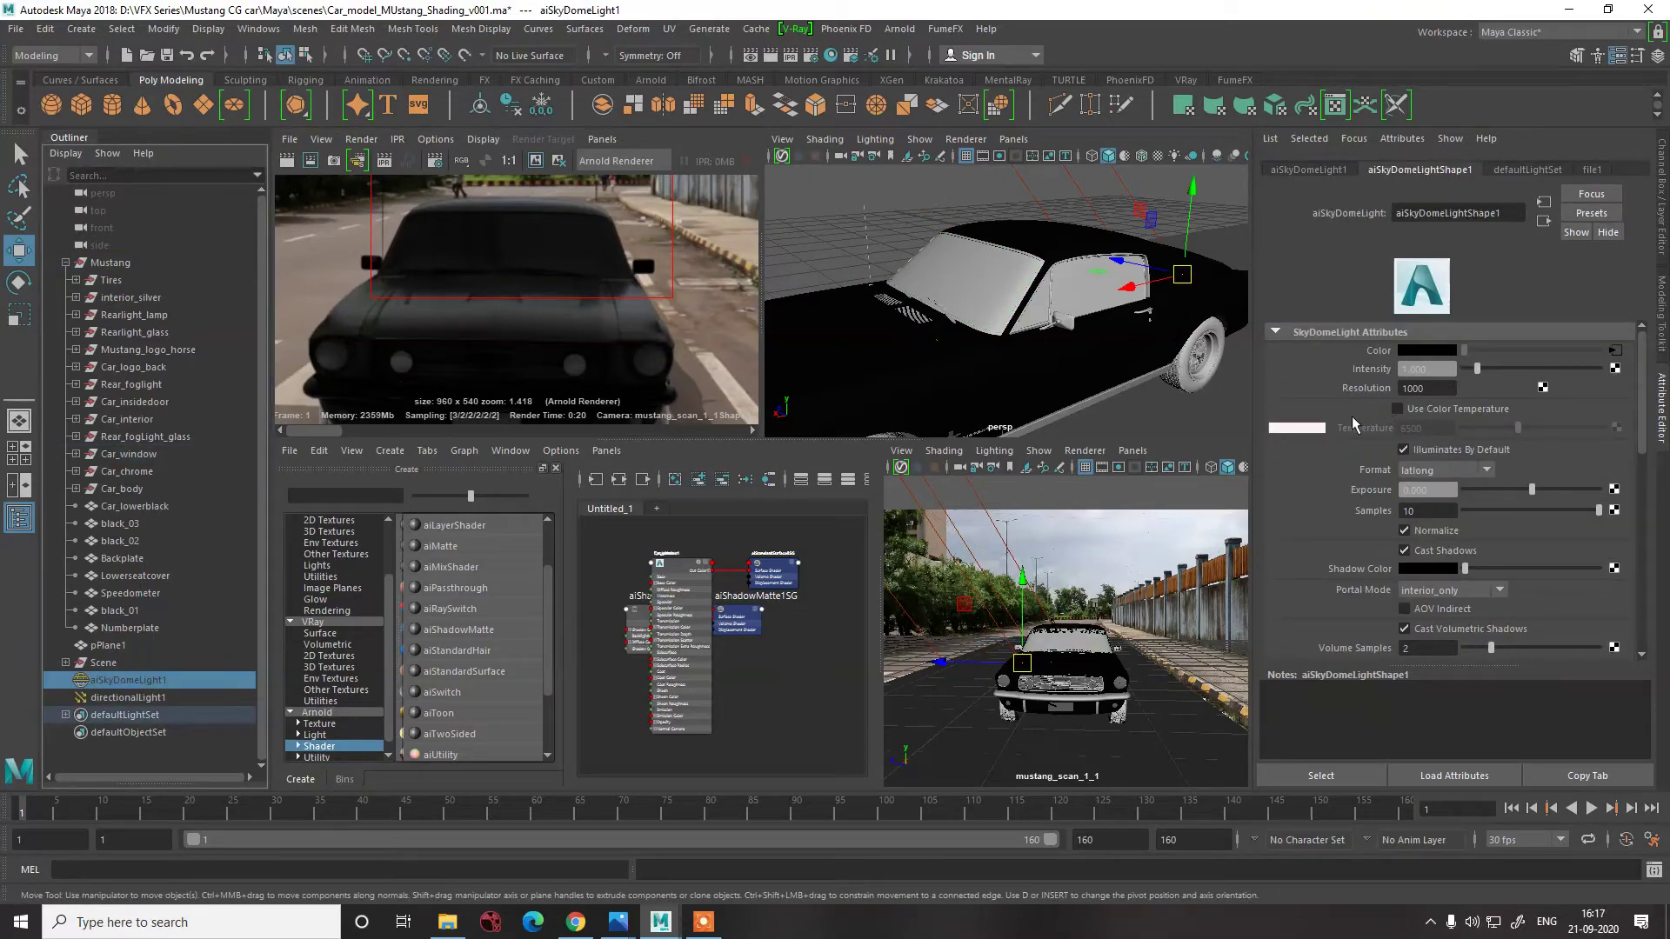
pyautogui.click(1441, 488)
pyautogui.write('3')
pyautogui.press('Return')
pyautogui.scroll(-3, 415, 254)
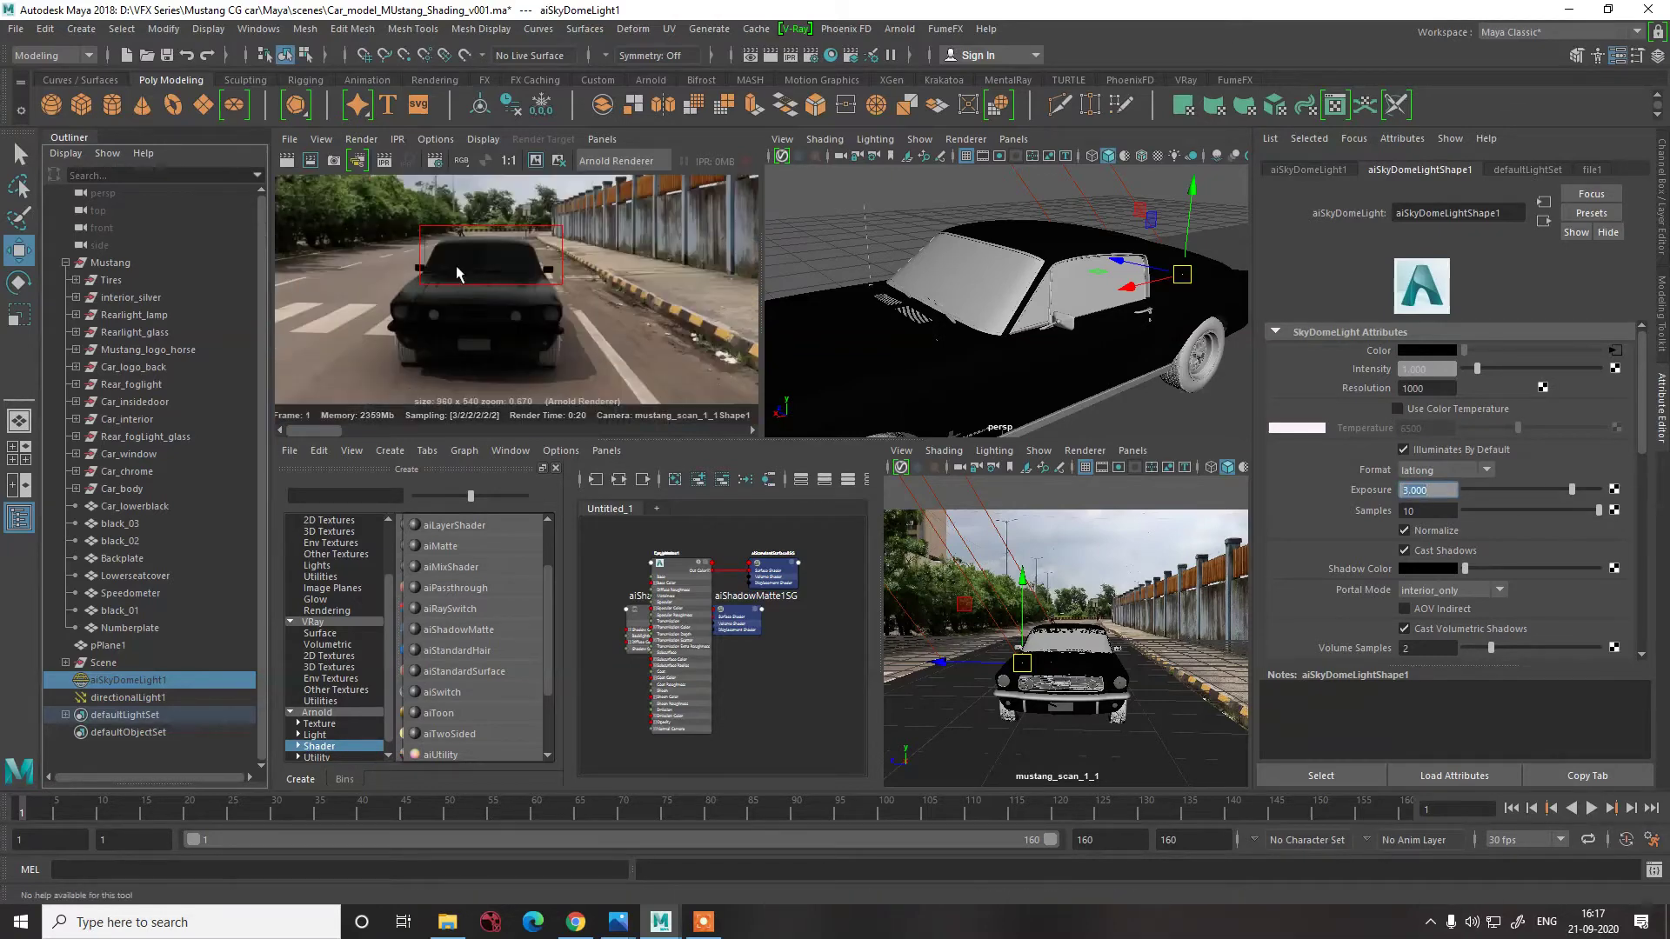
pyautogui.click(536, 161)
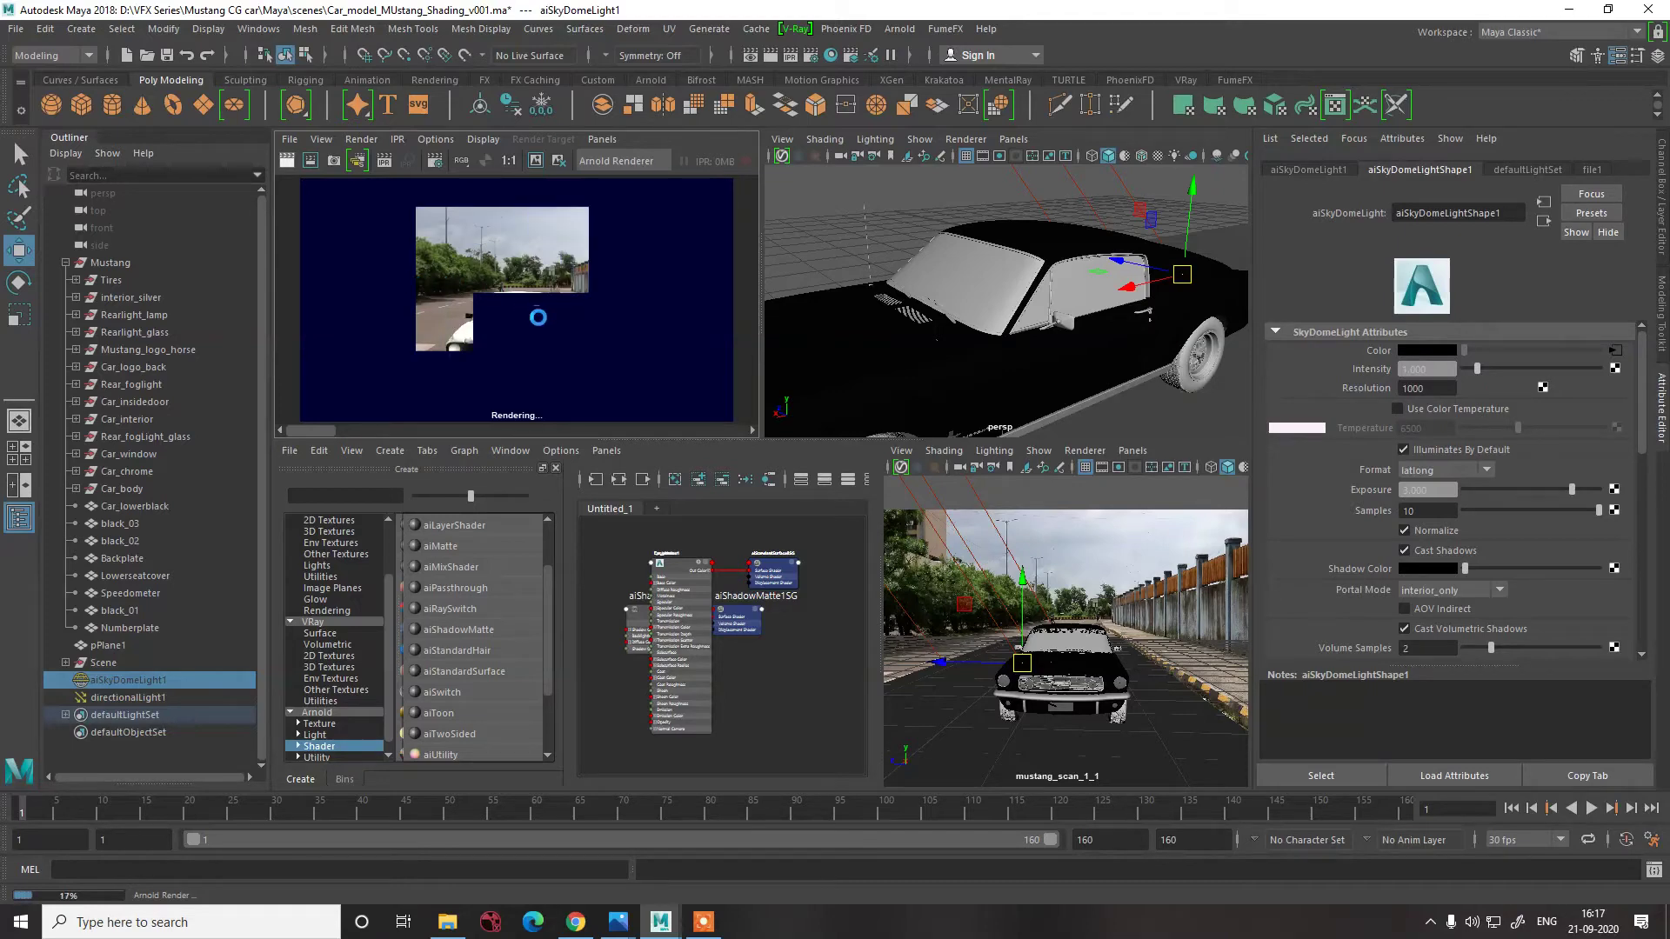
pyautogui.press('Escape')
# - Set the exposure of aiSkyDomeLight1 to 1 and render the frame again
pyautogui.click(1418, 487)
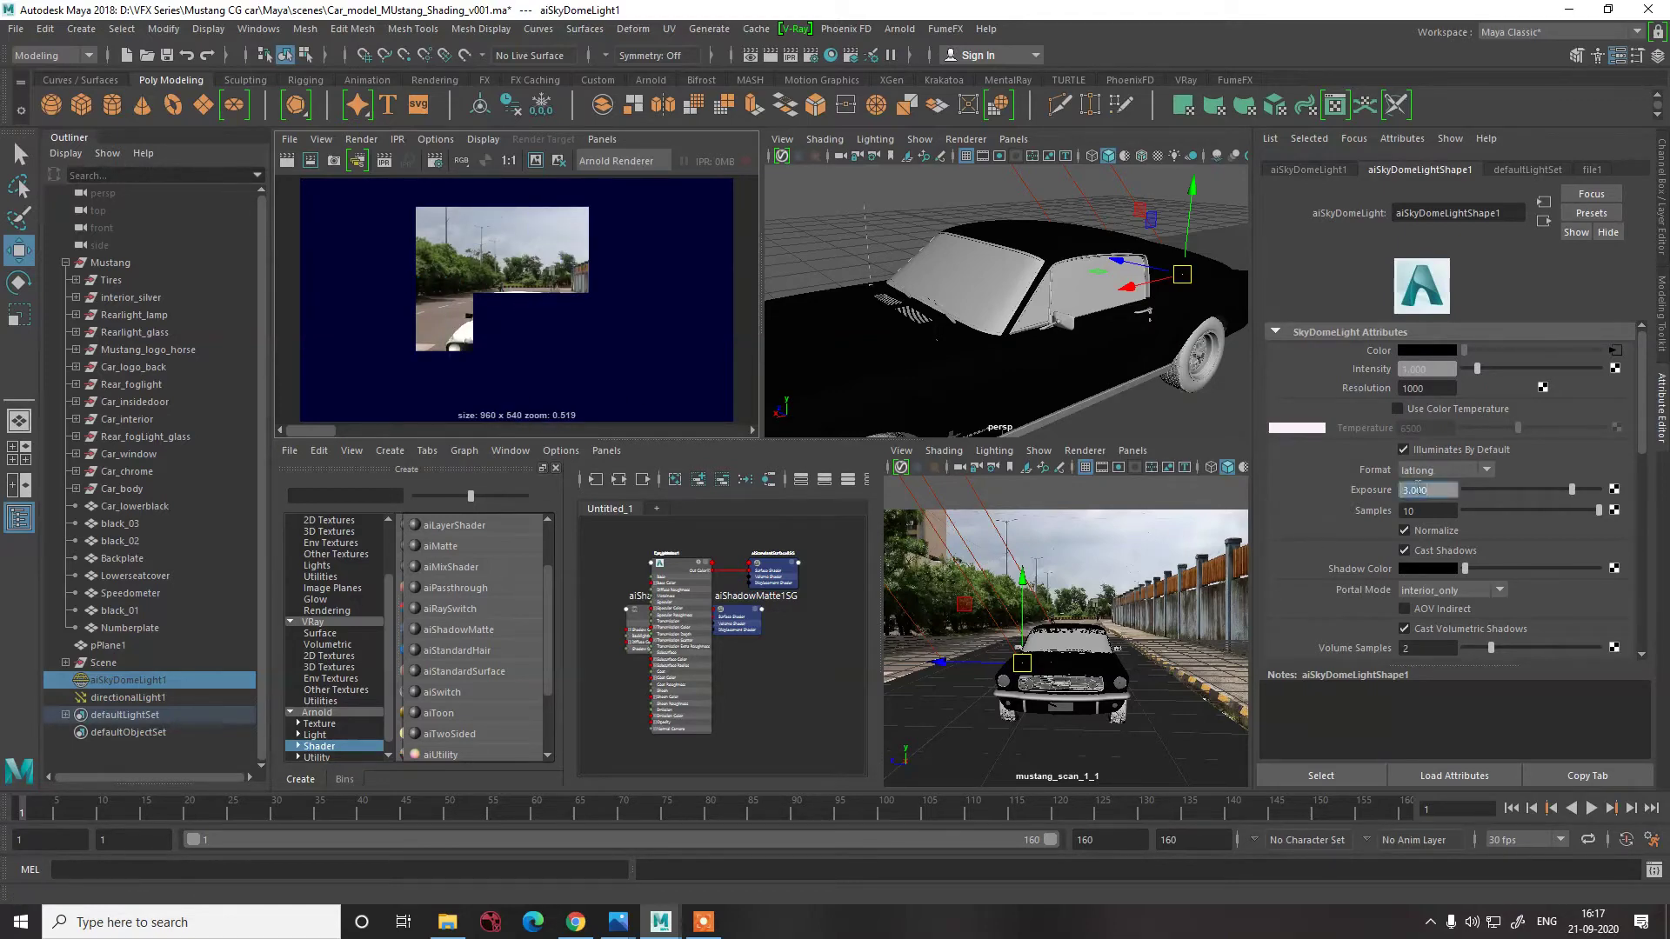
pyautogui.write('1')
pyautogui.press('Return')
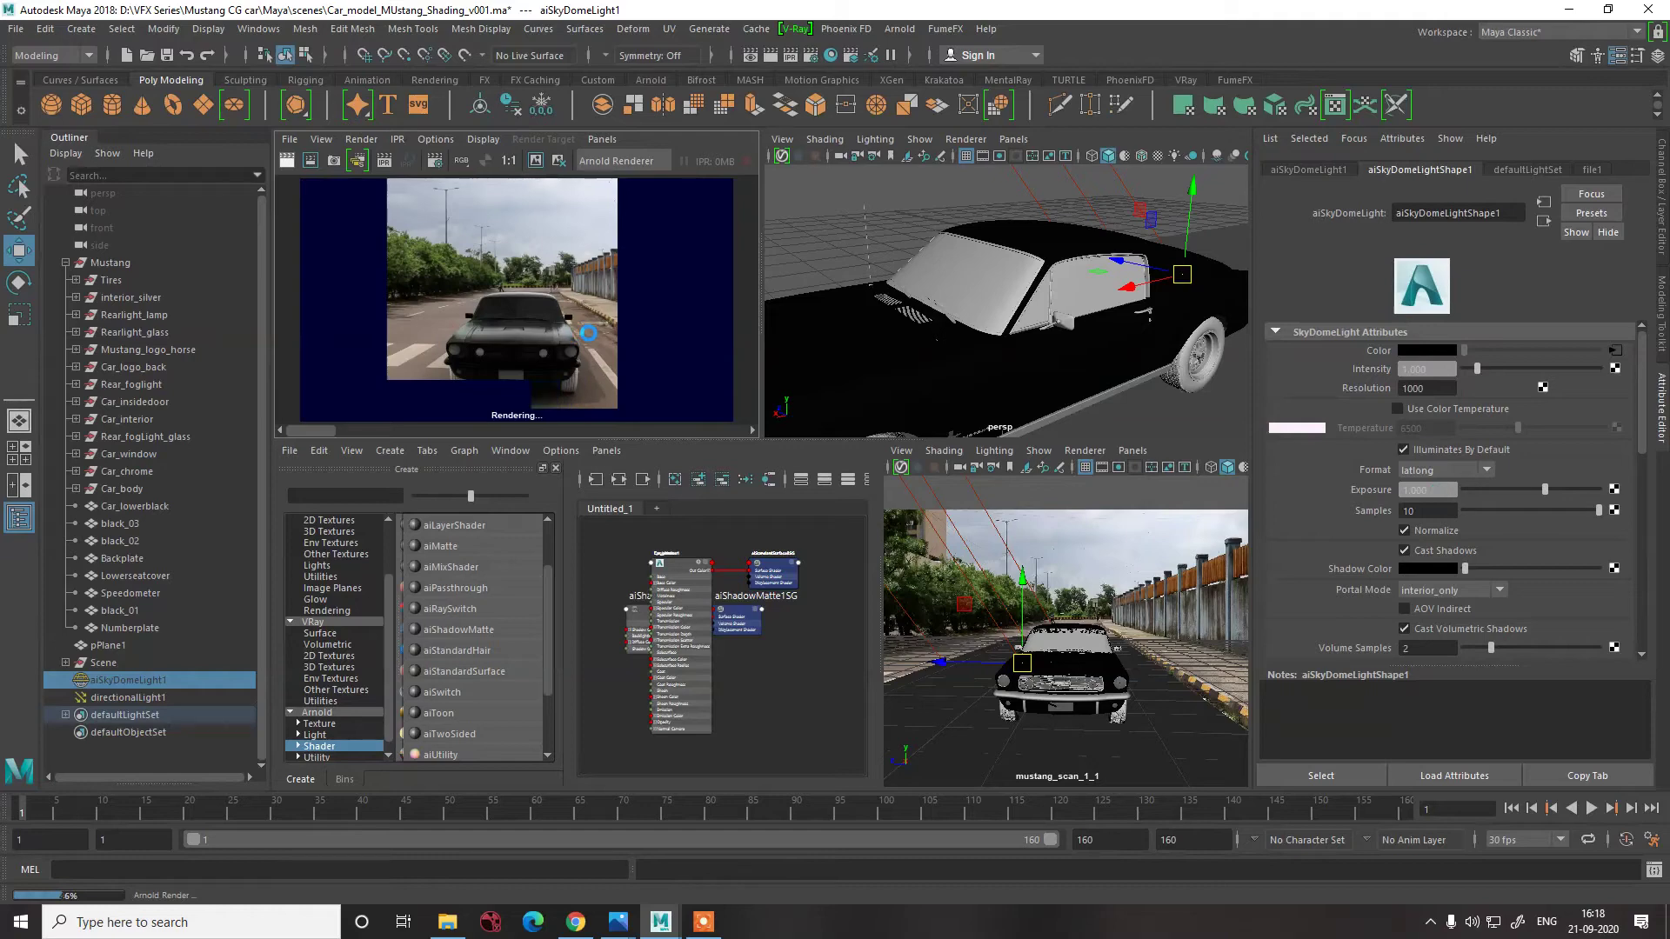
# - Darken the base color of the Tyre material on tire_03 to near black and redo the full render
pyautogui.click(1185, 374)
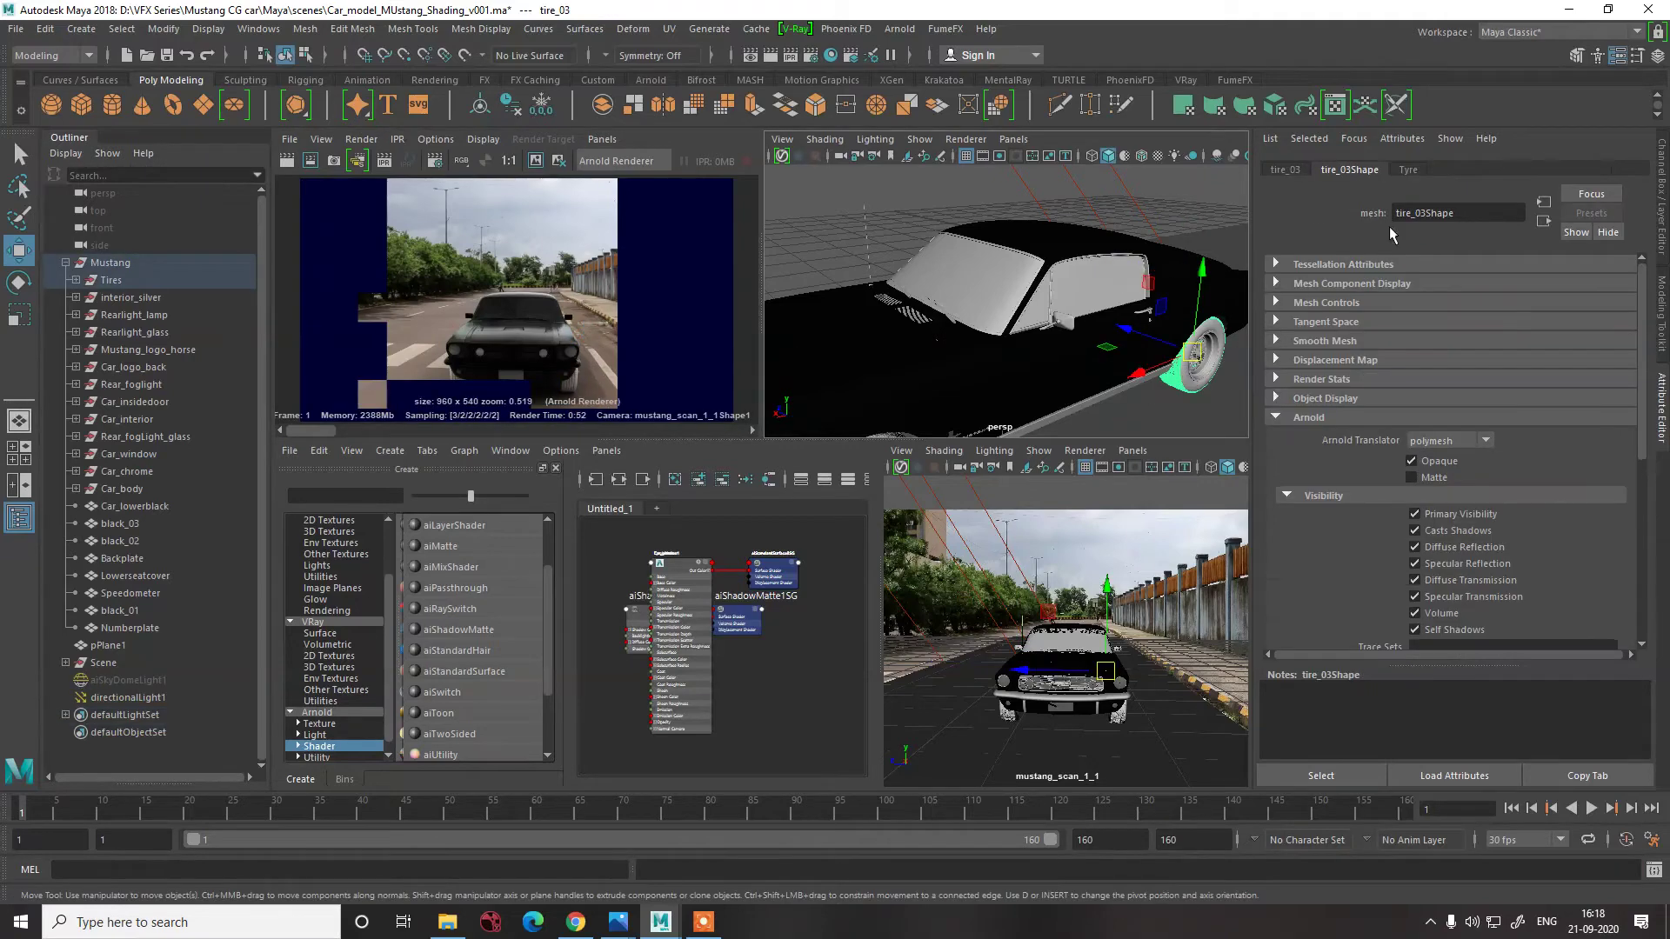
pyautogui.click(1408, 170)
pyautogui.moveTo(1501, 390); pyautogui.dragTo(1474, 392)
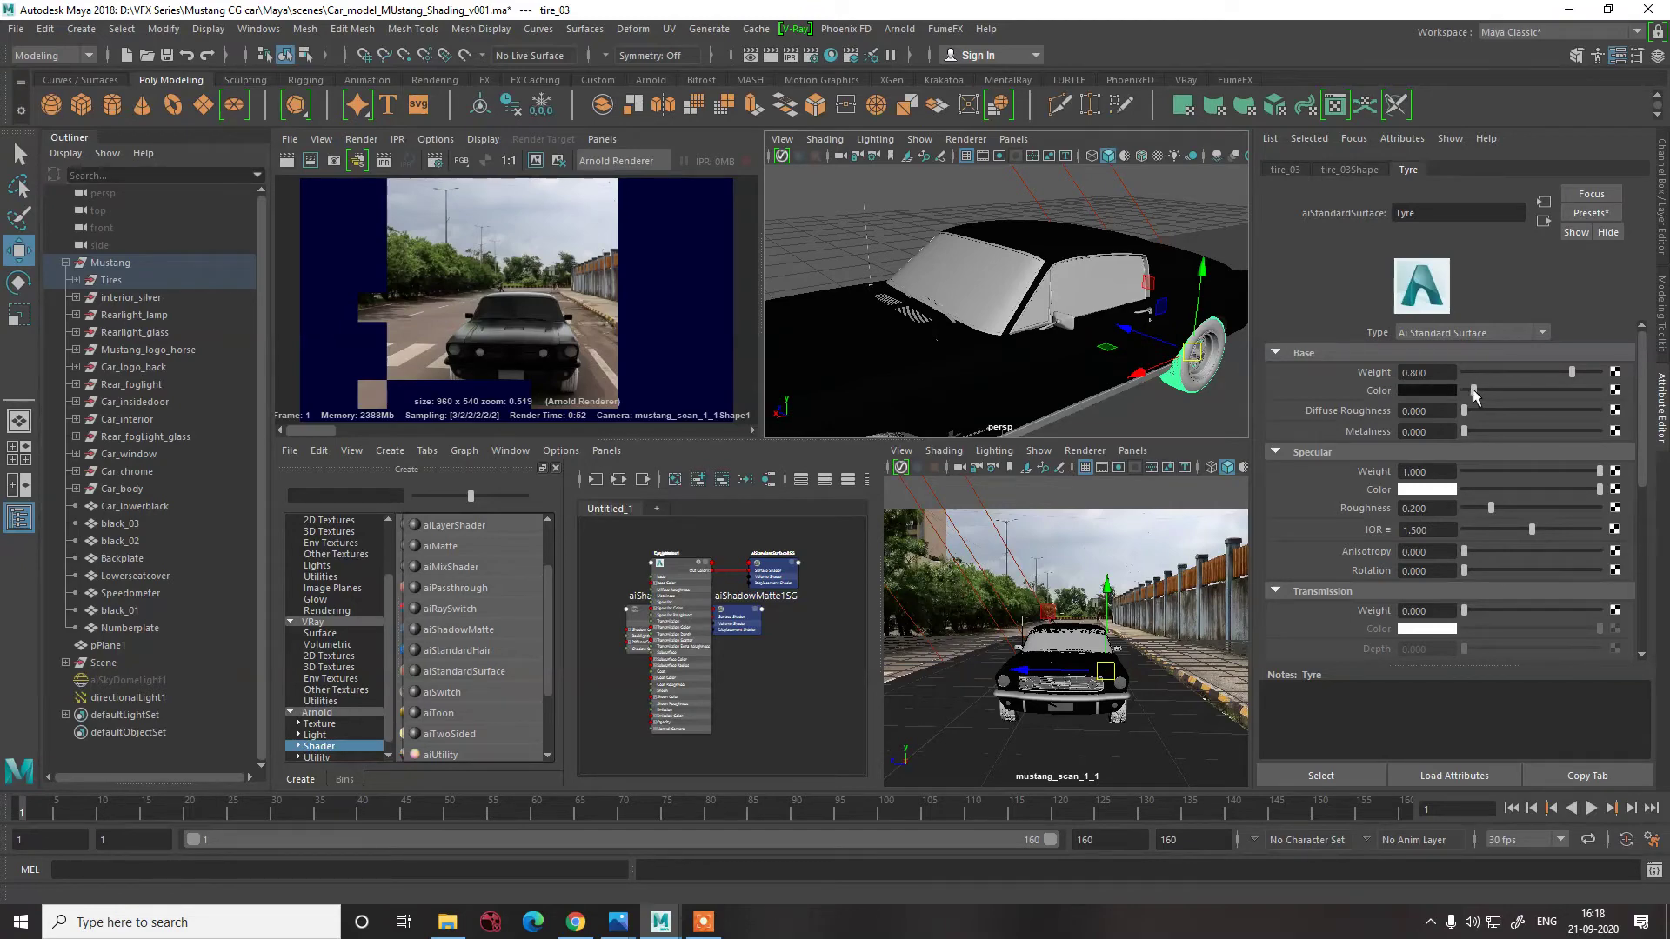
pyautogui.click(530, 306)
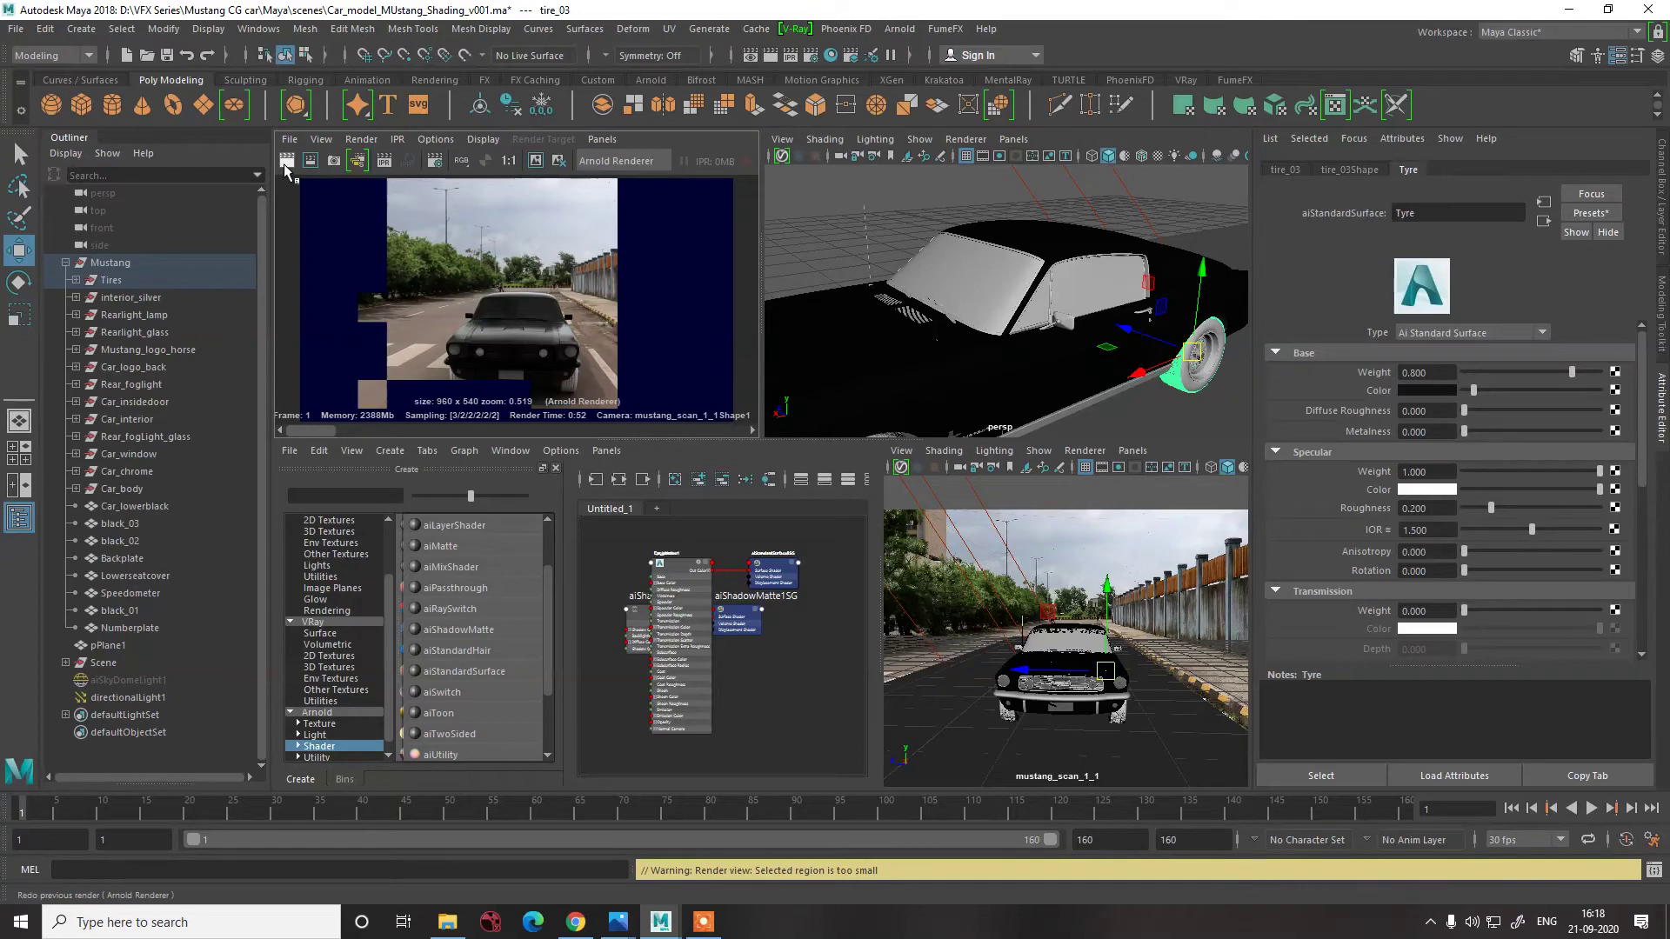
pyautogui.click(285, 164)
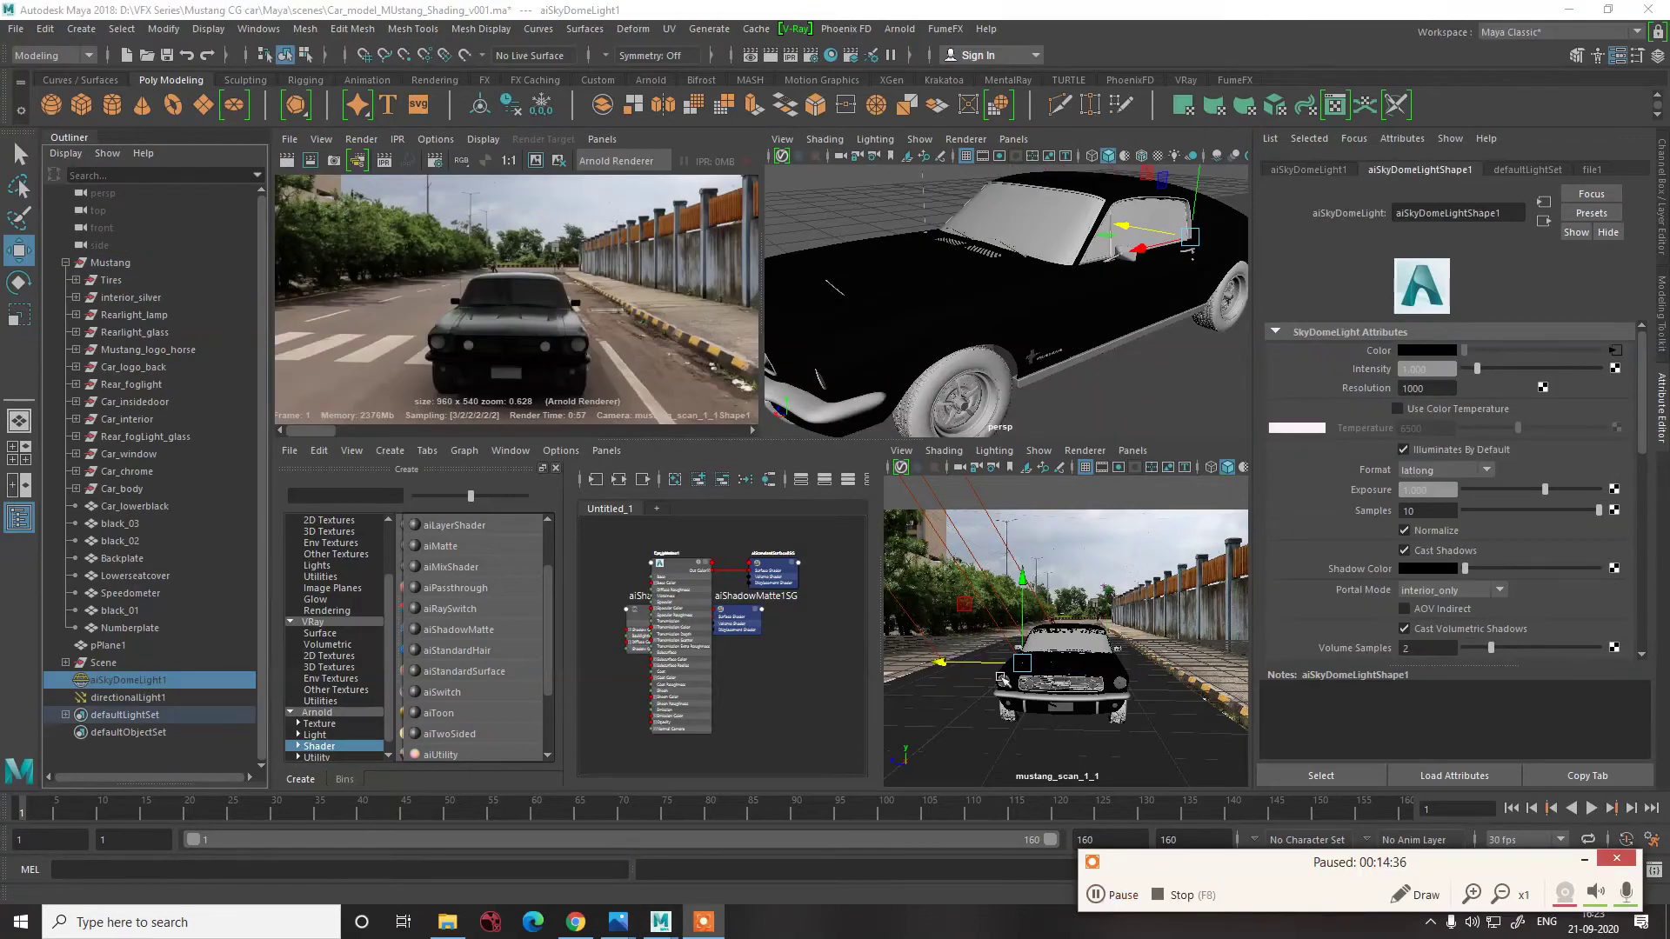
pyautogui.press('F9')
pyautogui.click(1585, 860)
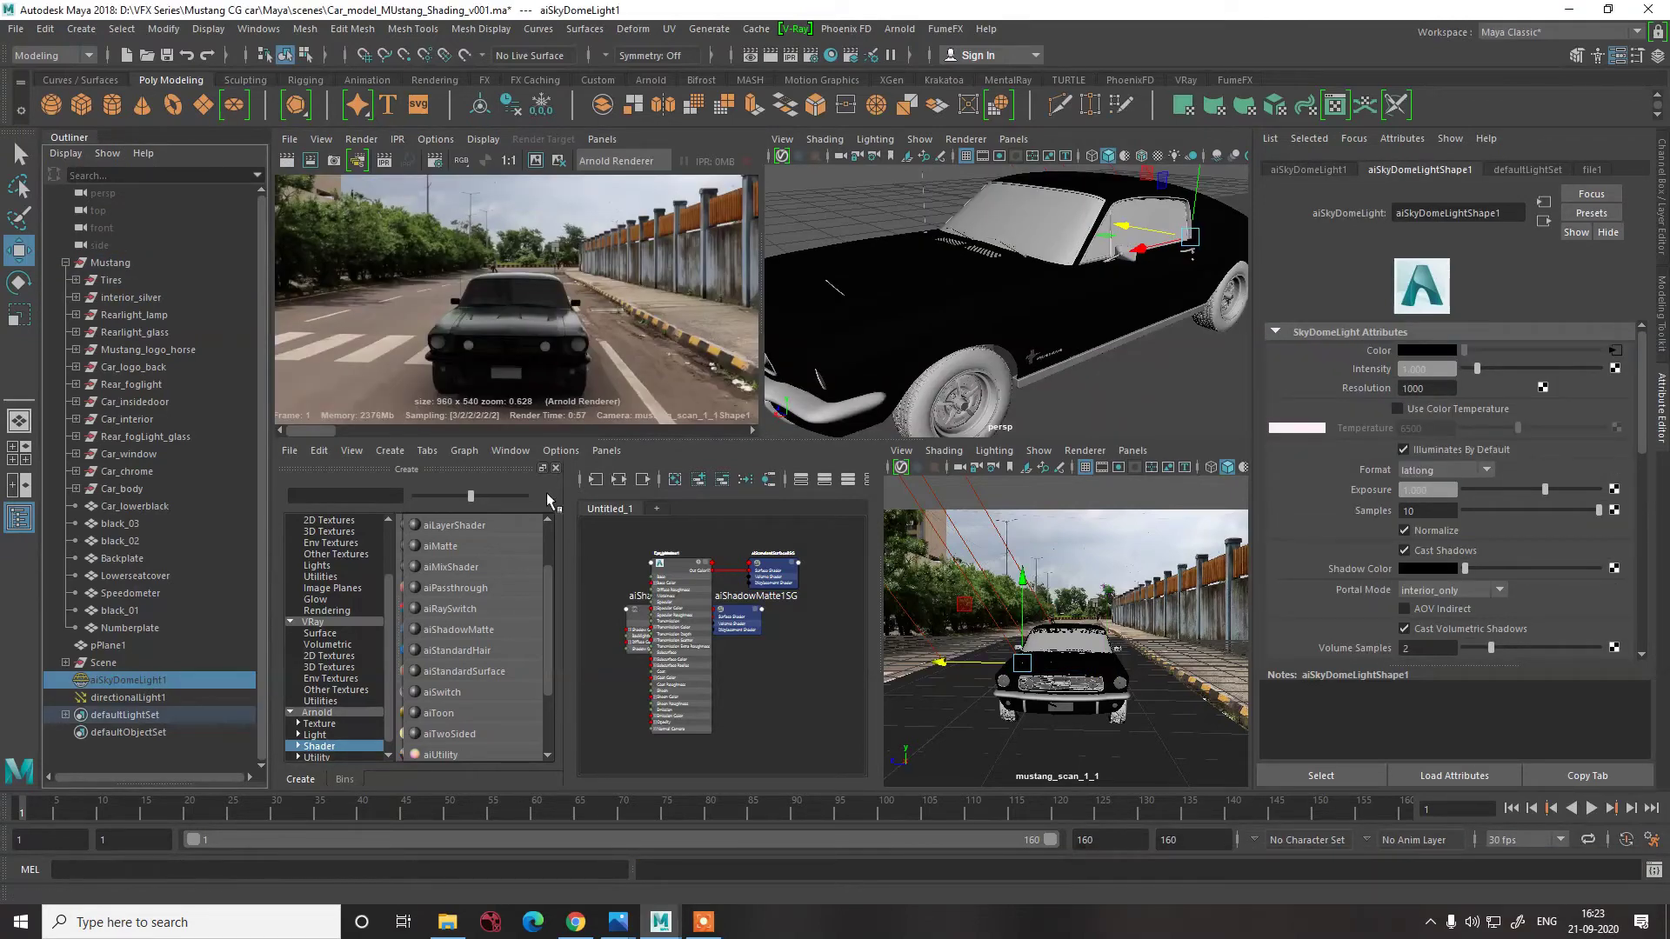
# - On the front bumper's Car_chrome1 material, set specular weight to 0, base weight to 0.760 and base color to light grey
pyautogui.scroll(5, 559, 352)
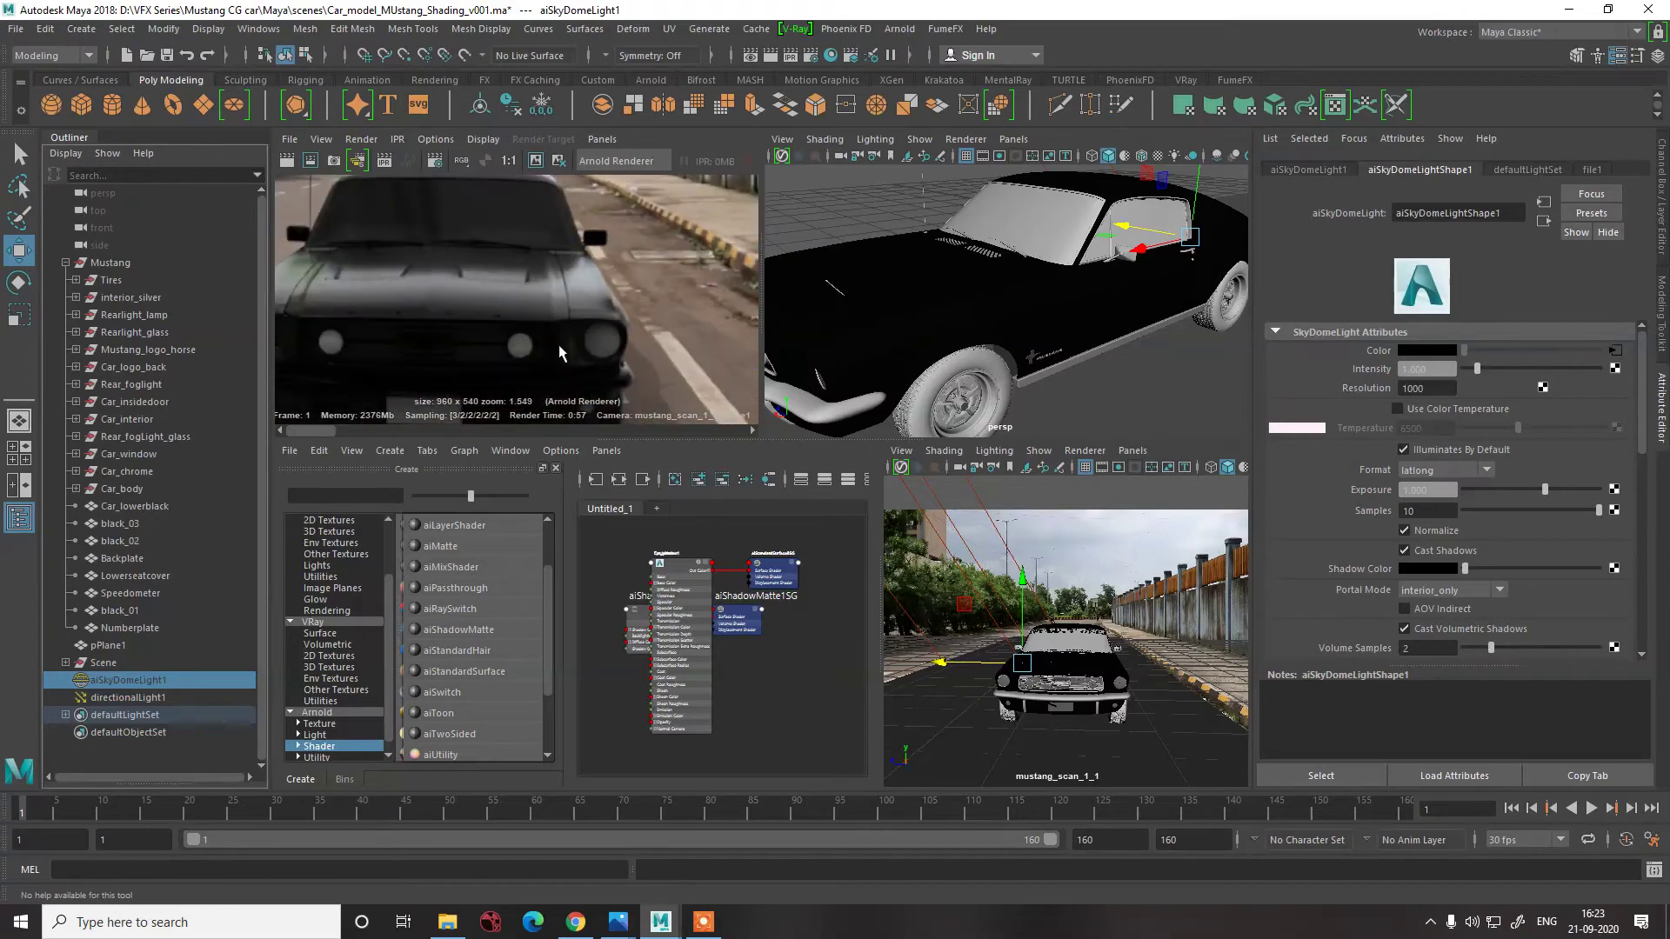
pyautogui.keyDown('alt'); pyautogui.moveTo(929, 386); pyautogui.dragTo(818, 381); pyautogui.keyUp('alt')
pyautogui.click(939, 375)
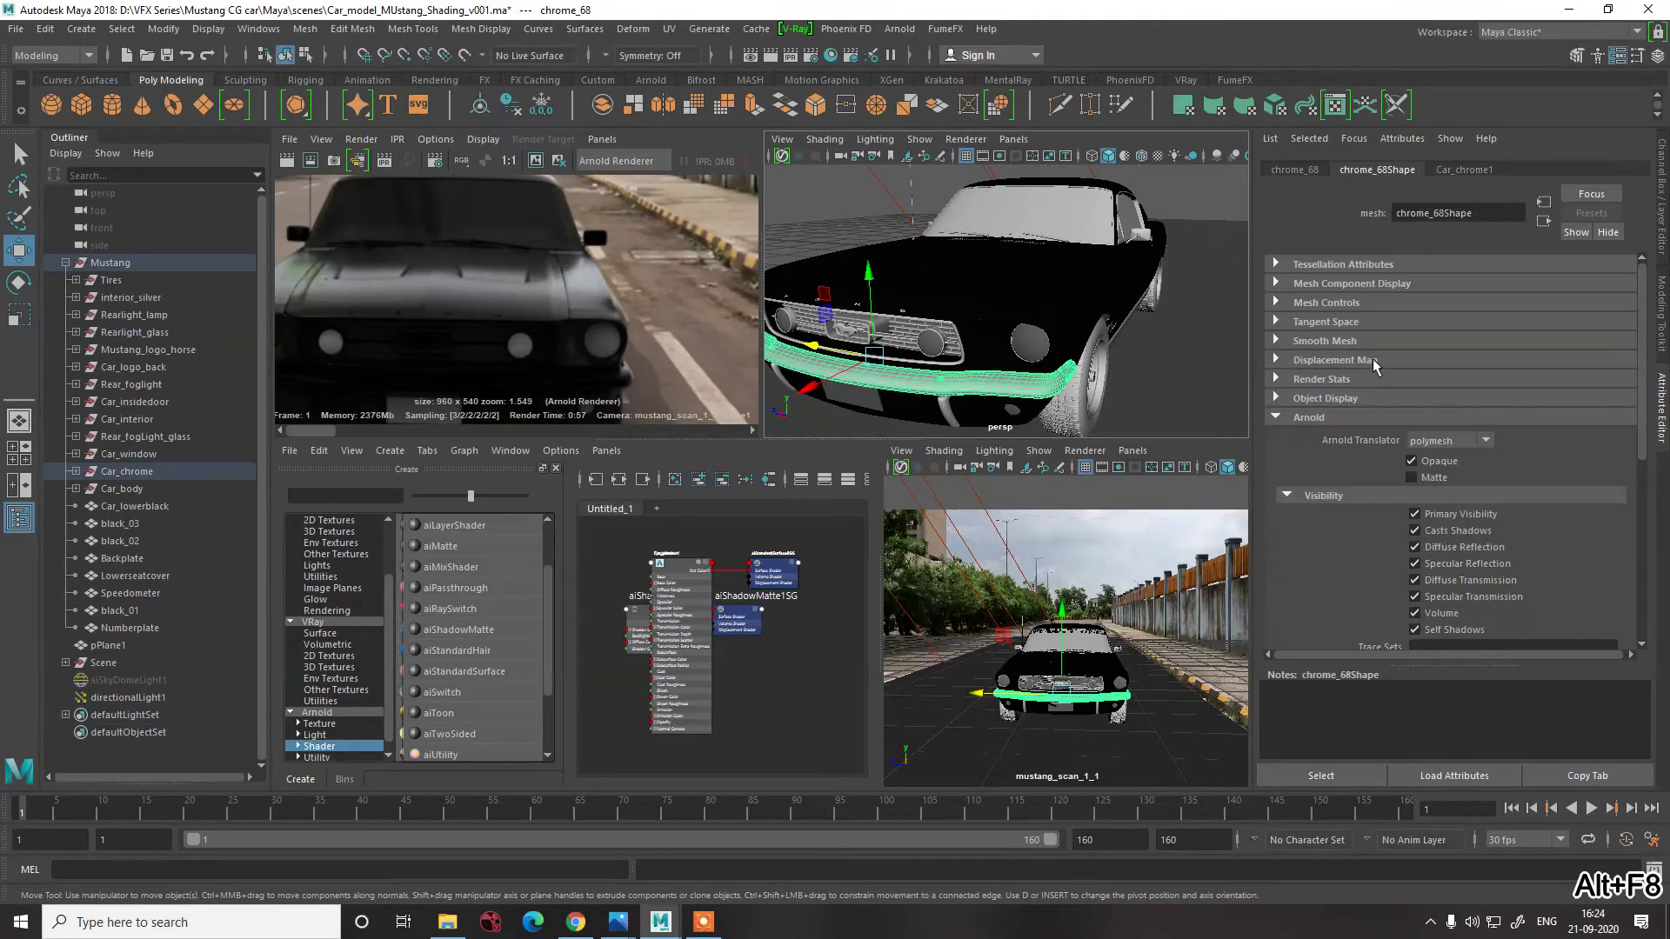
pyautogui.click(1474, 171)
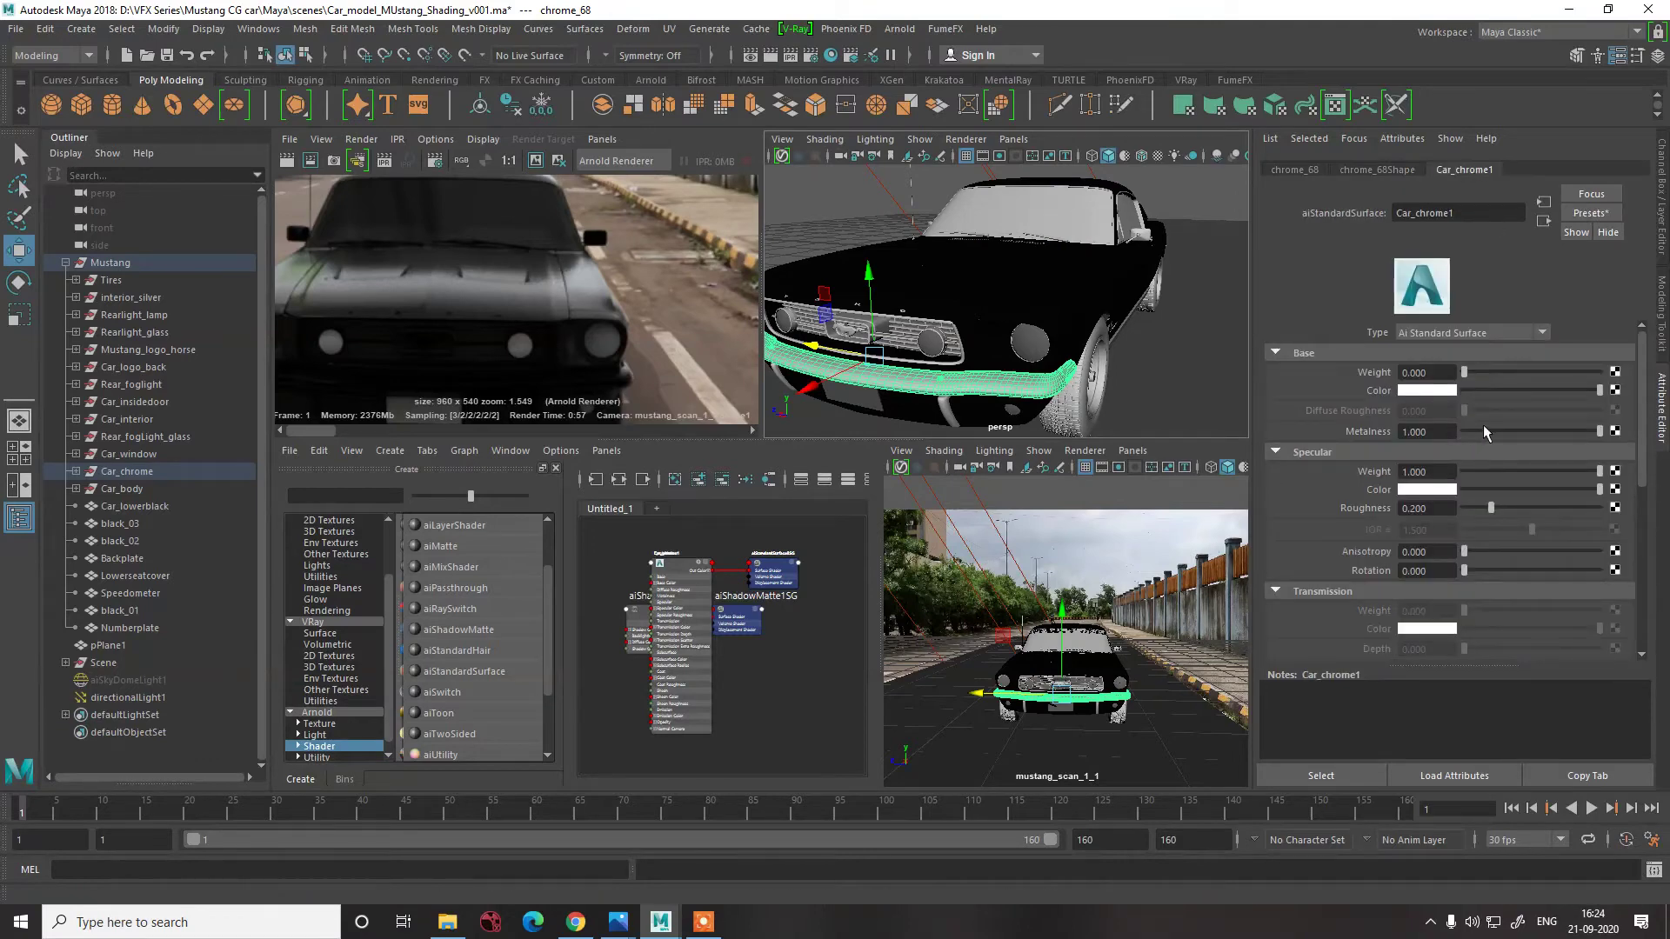
pyautogui.moveTo(1494, 473); pyautogui.dragTo(1262, 527)
pyautogui.moveTo(1521, 485); pyautogui.dragTo(1605, 489)
pyautogui.click(1557, 373)
pyautogui.click(1565, 374)
pyautogui.moveTo(1567, 389); pyautogui.dragTo(1552, 390)
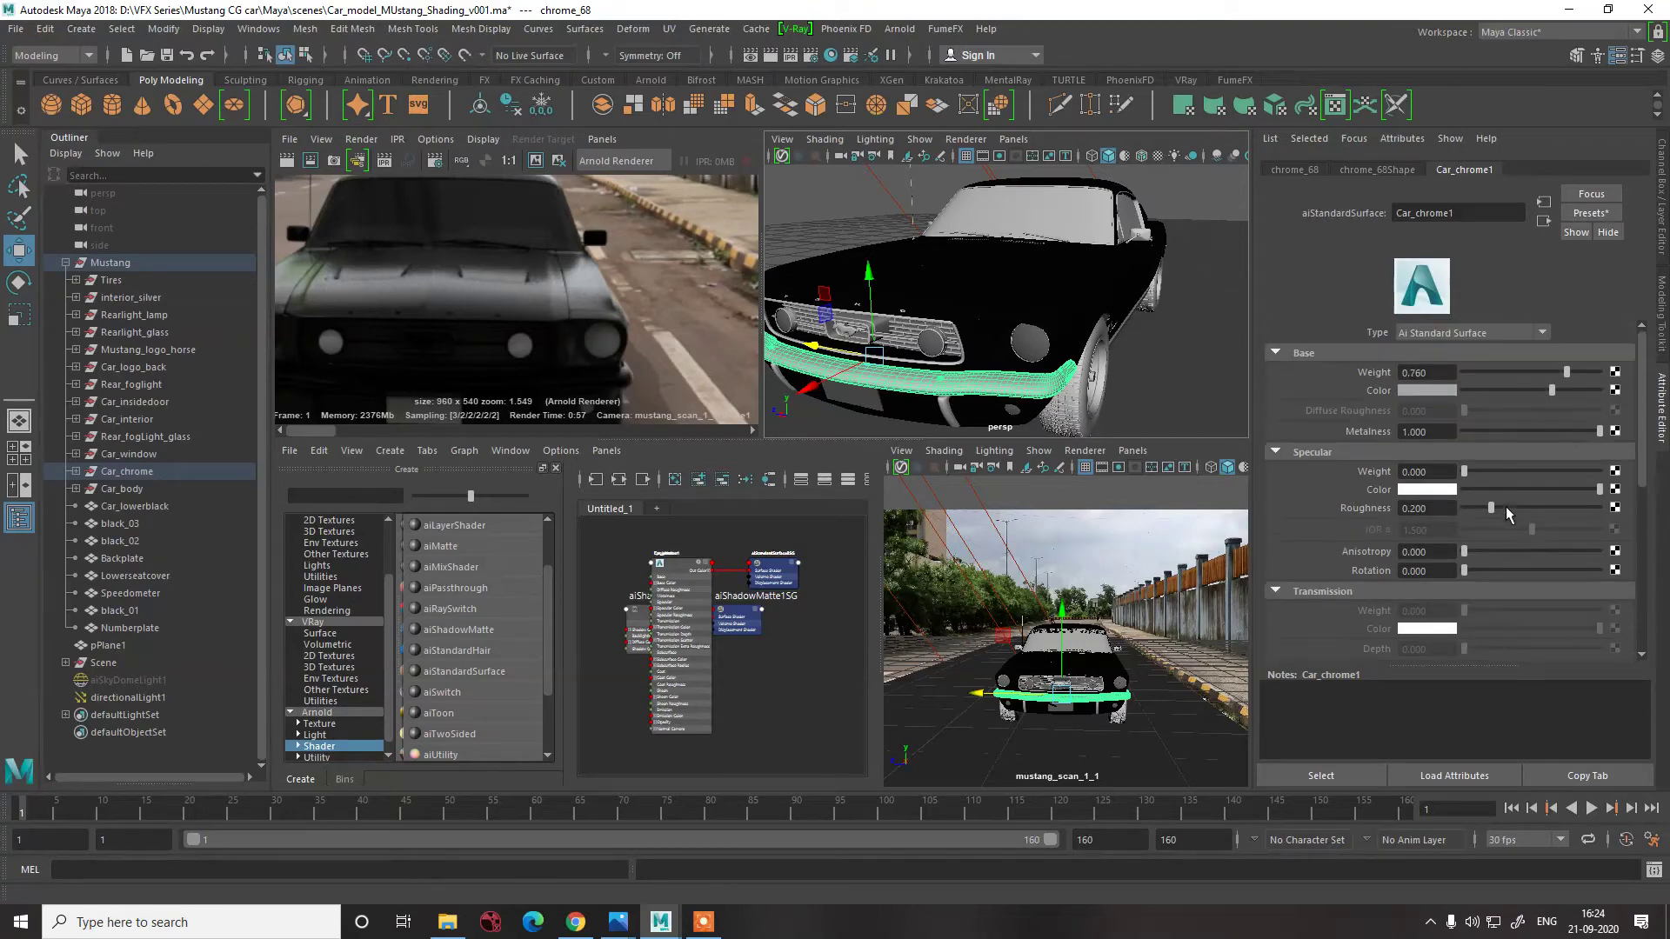
# - Re-render the full frame and examine the chrome bumper, grille and car body up close
pyautogui.scroll(-4, 438, 303)
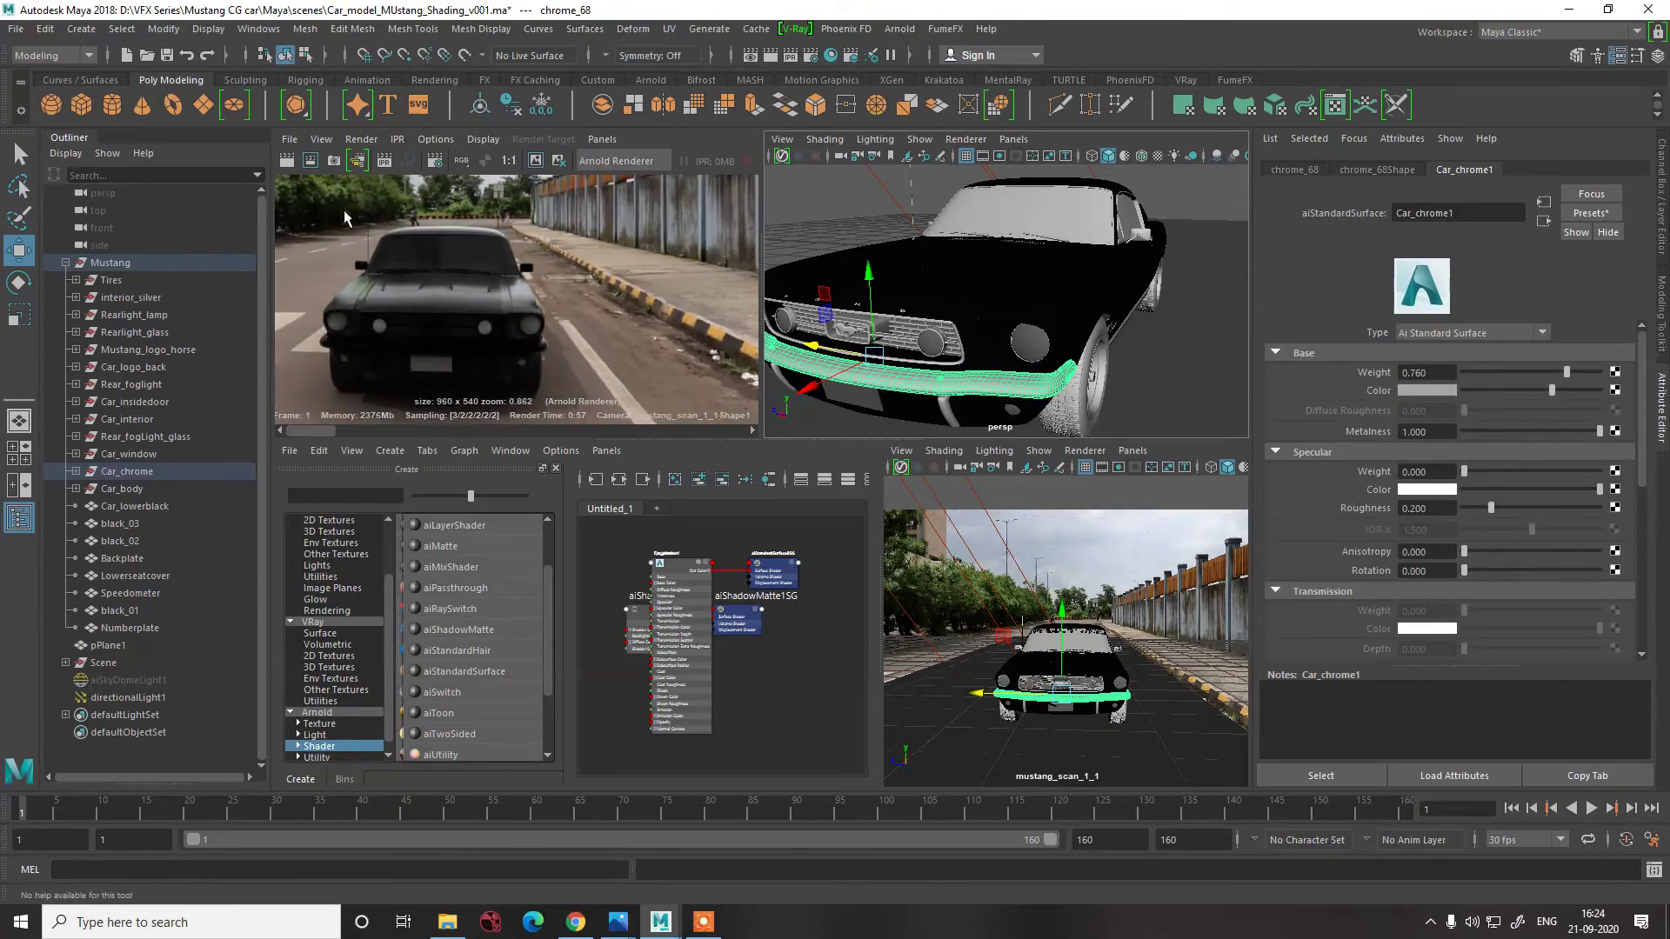
pyautogui.click(322, 283)
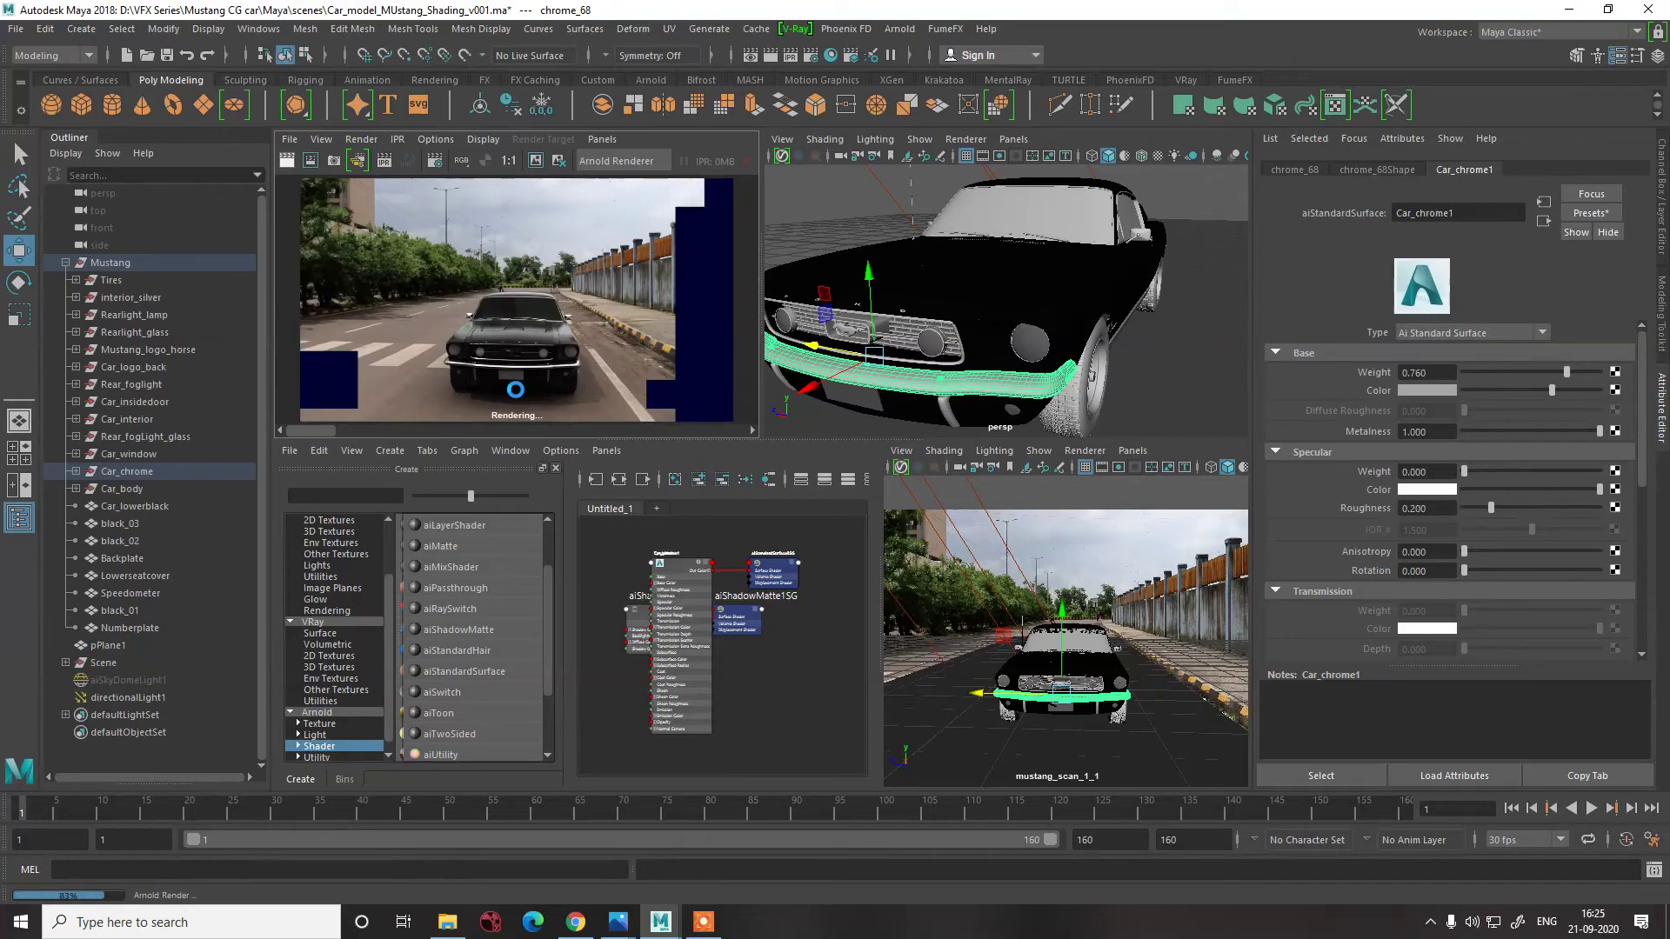
pyautogui.scroll(5, 516, 389)
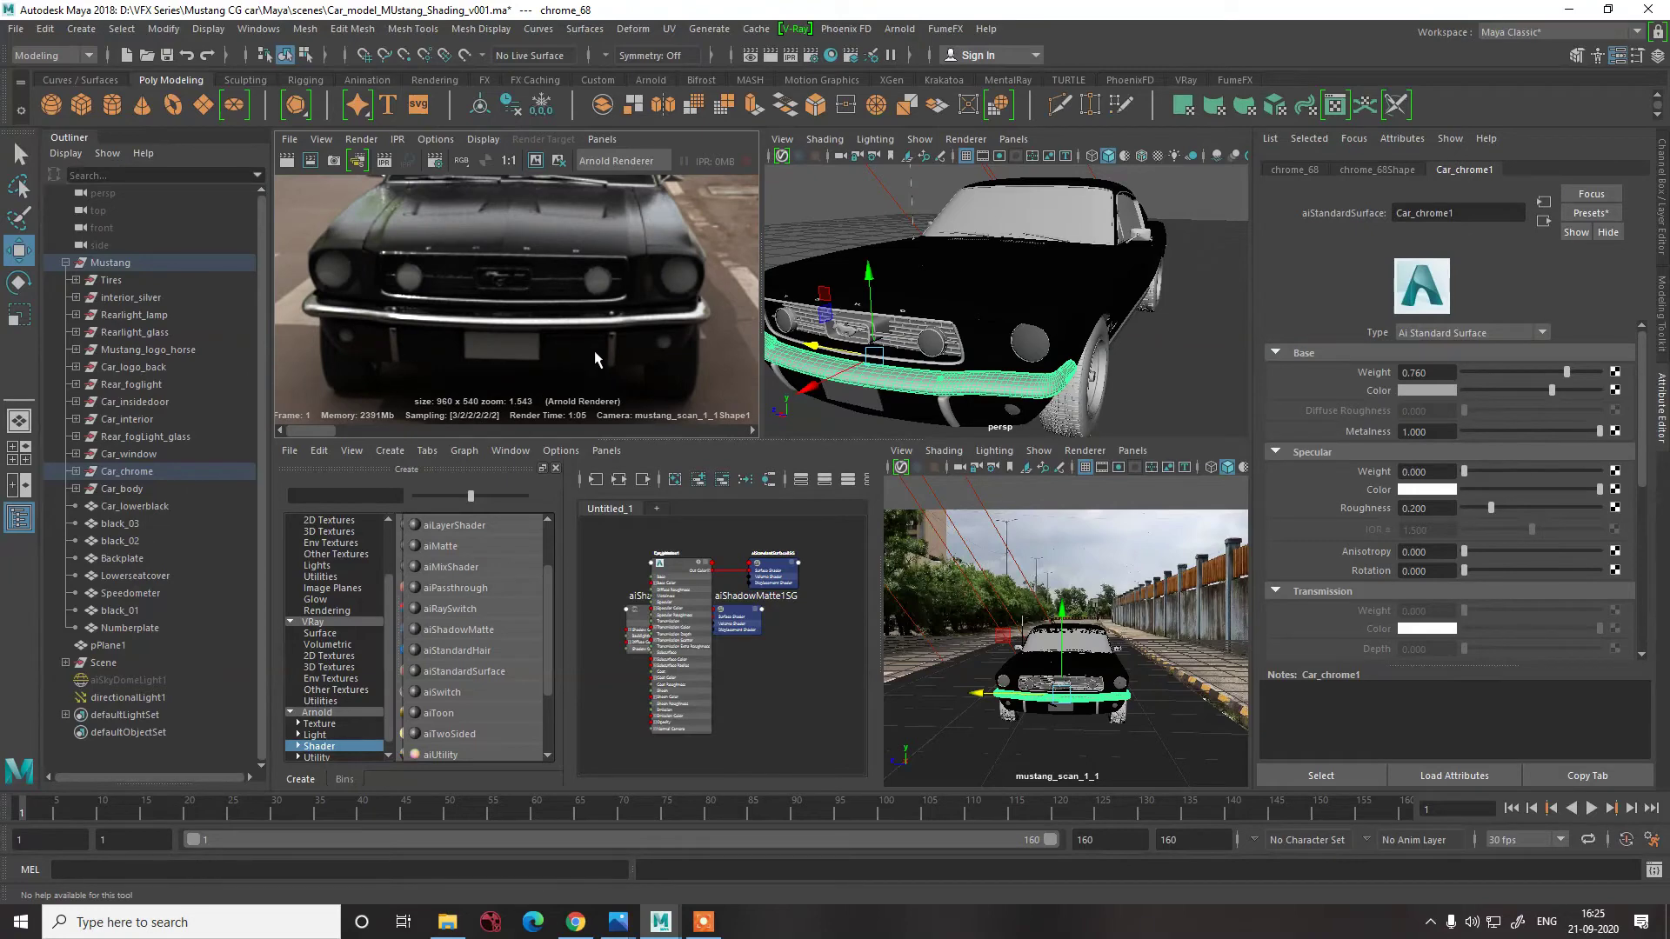
pyautogui.scroll(-1, 596, 352)
pyautogui.scroll(-1, 607, 259)
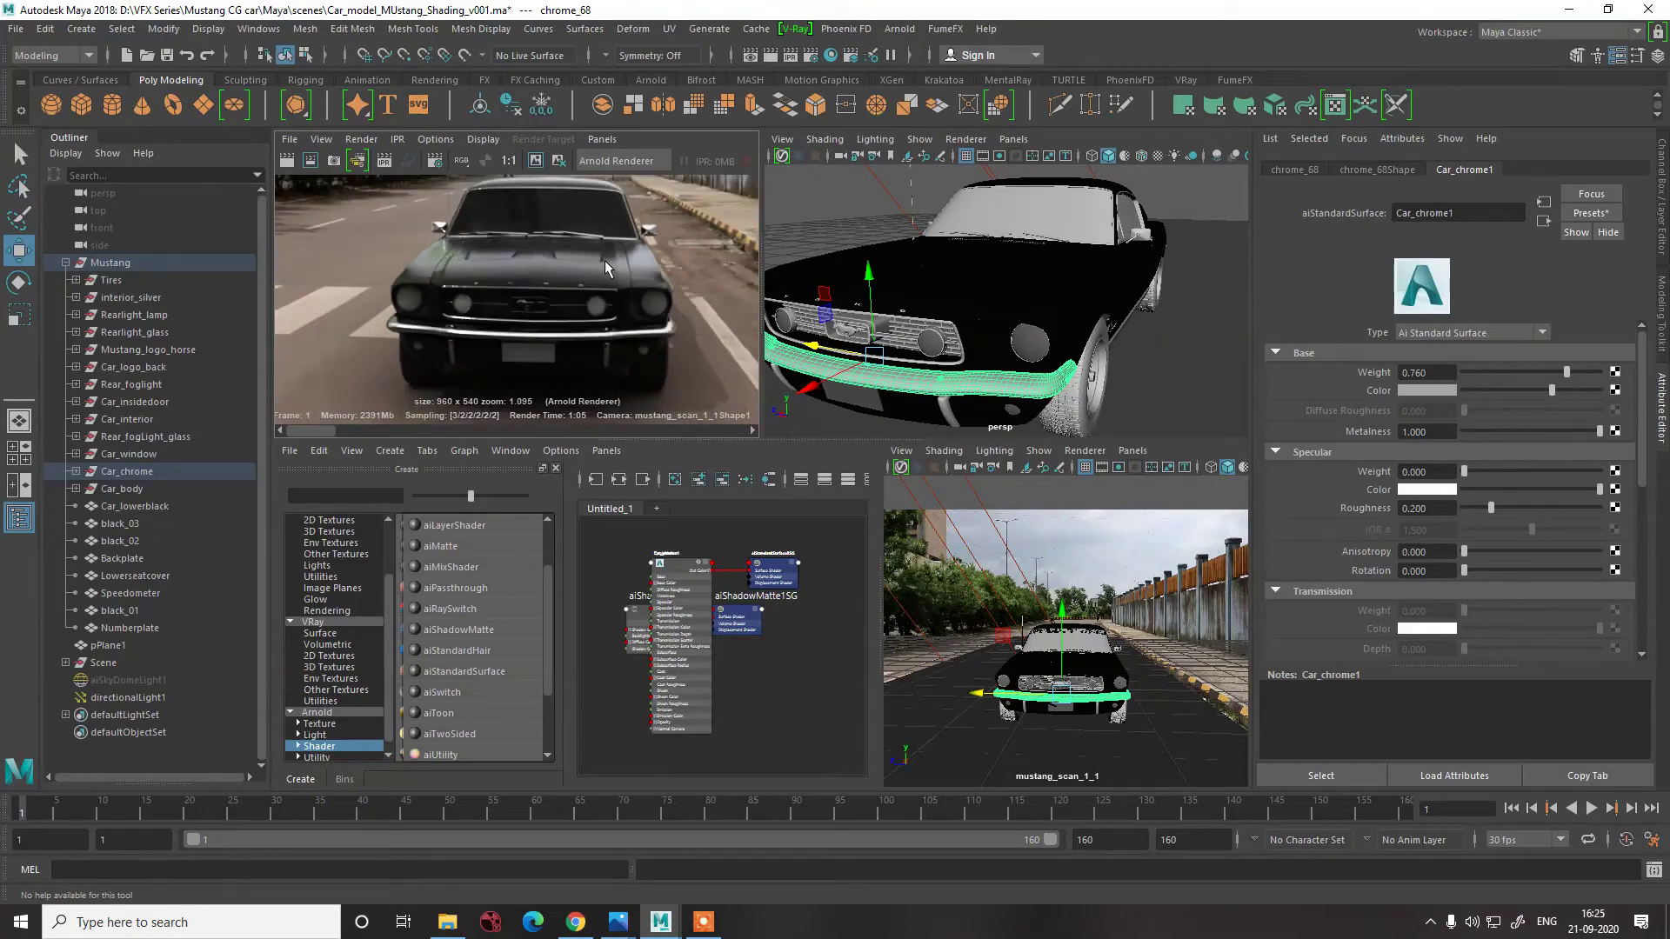
pyautogui.scroll(5, 456, 254)
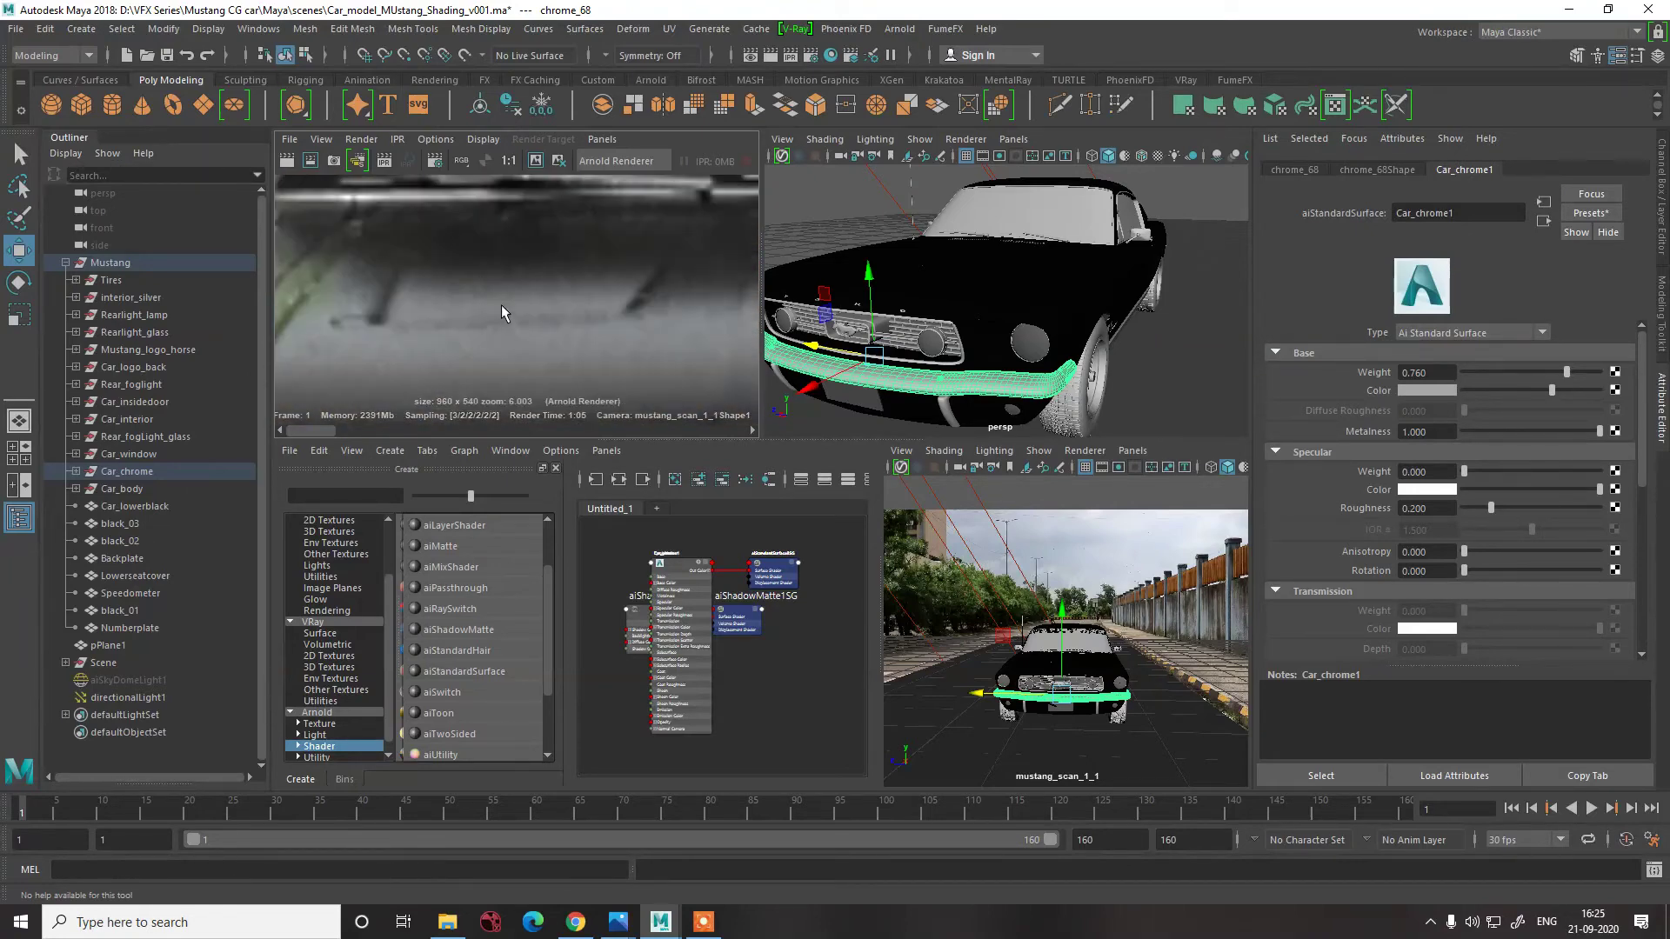
pyautogui.scroll(-4, 501, 304)
pyautogui.scroll(-4, 544, 278)
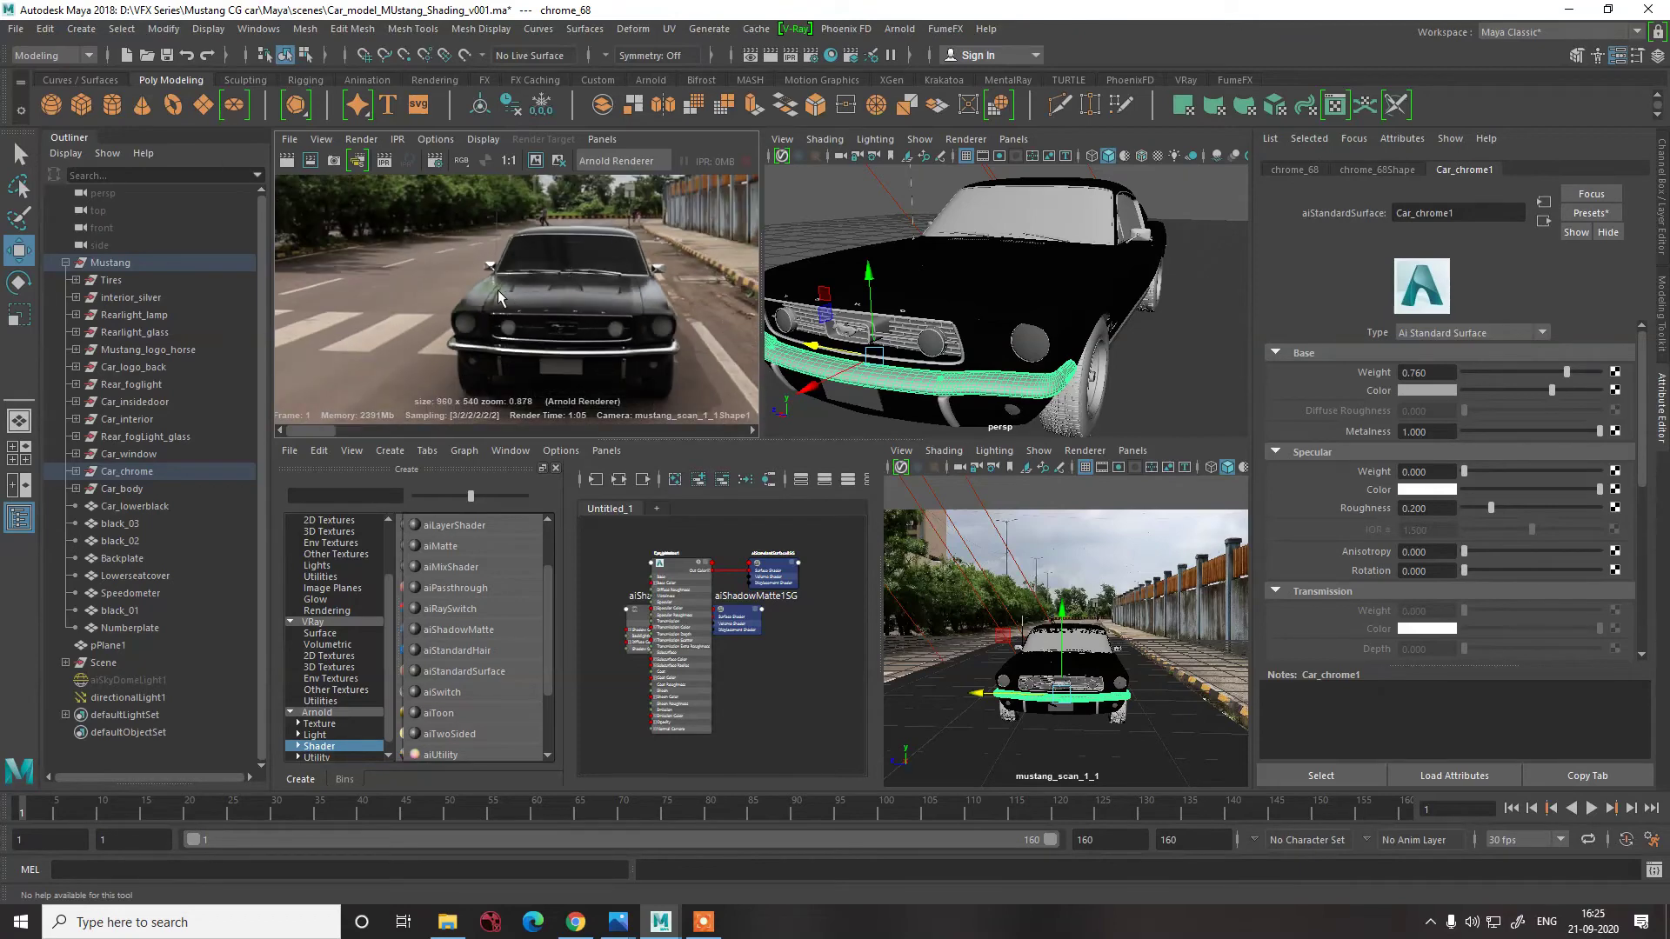
# - Select the windshield glass and set its Car_window1 transmission weight to 1
pyautogui.click(1008, 242)
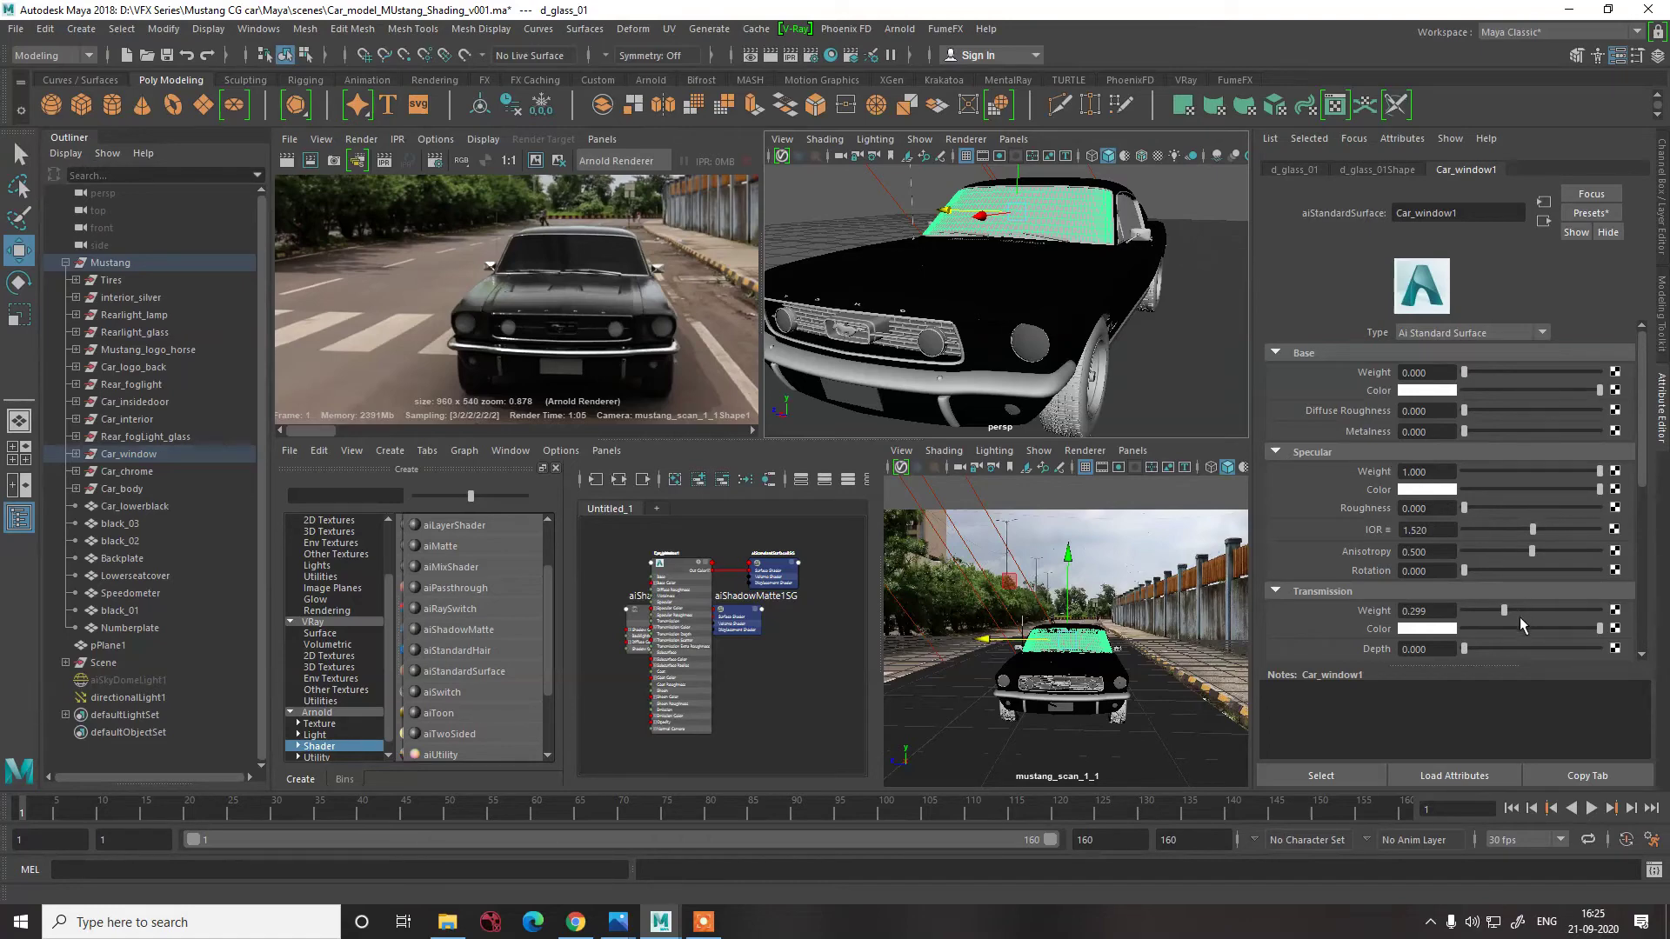
pyautogui.moveTo(1521, 619); pyautogui.dragTo(1605, 614)
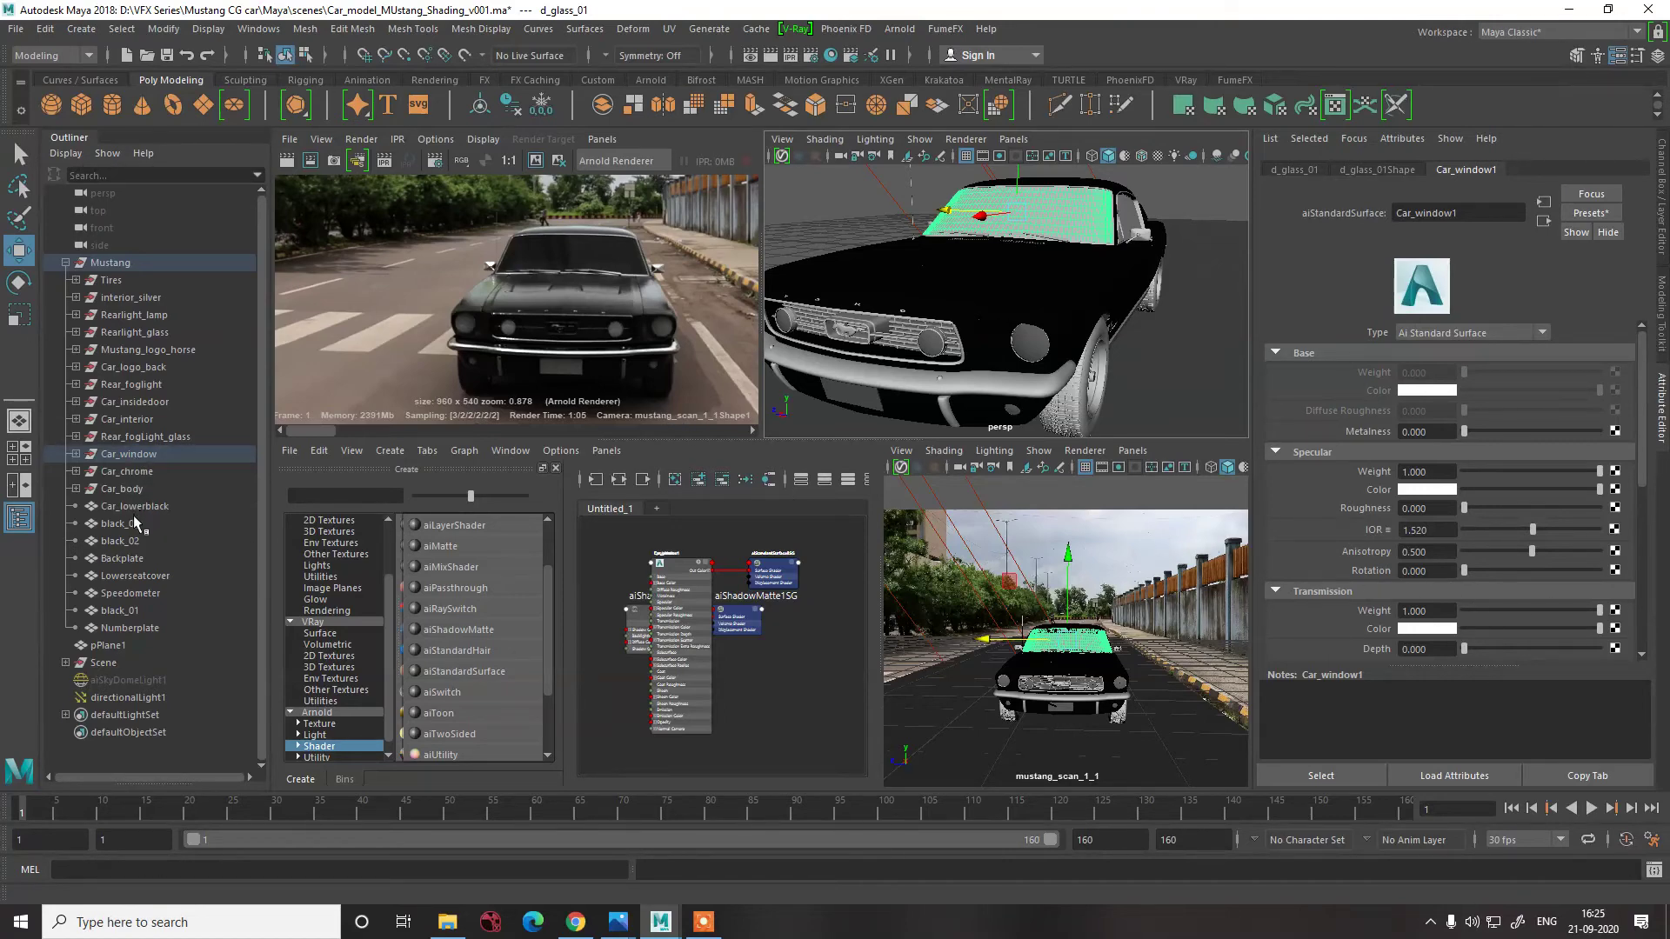
# - Darken the base color of the Car_interior1 material through gum_04 in the Car_interior group and re-render the frame
pyautogui.click(143, 421)
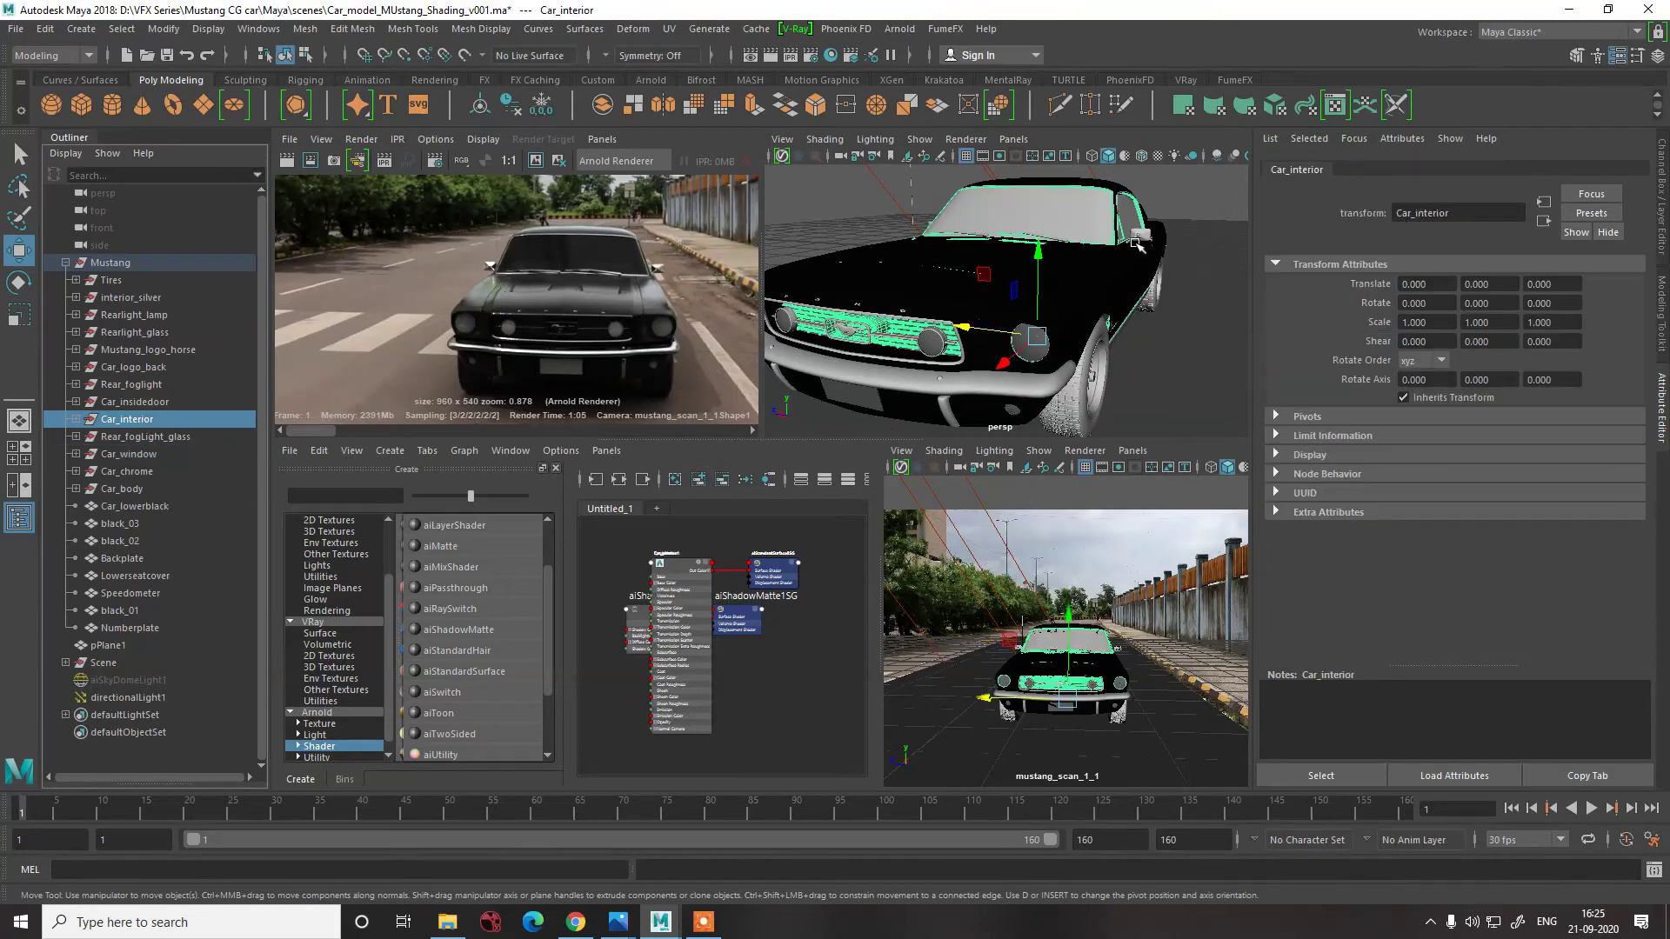
pyautogui.click(75, 419)
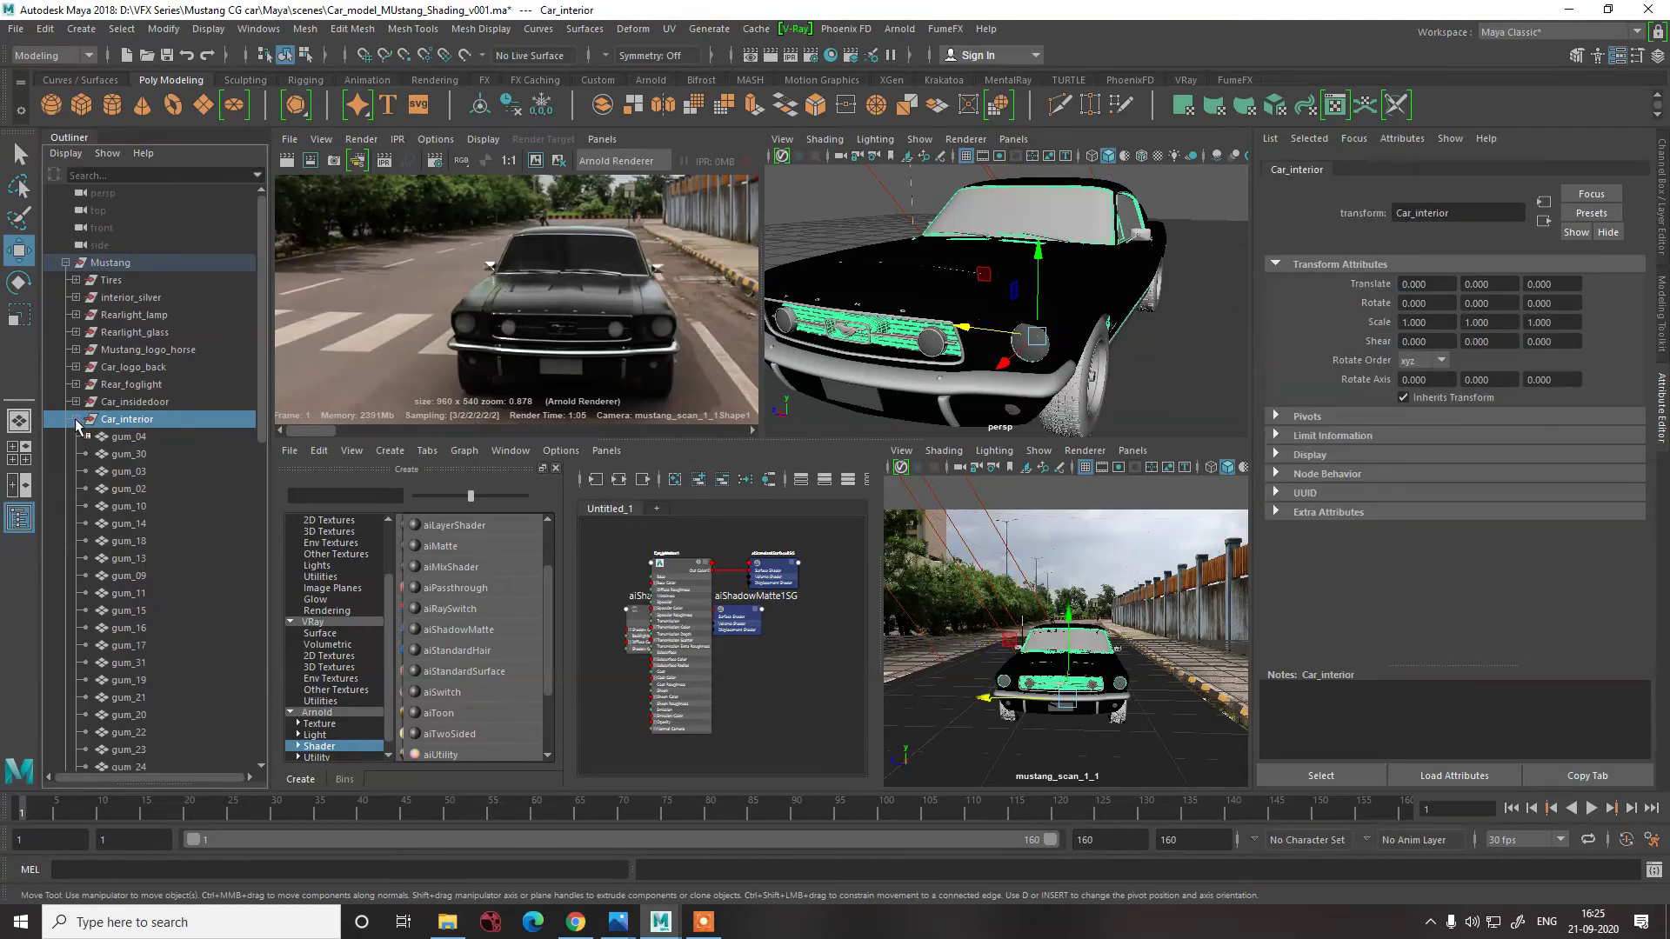
pyautogui.click(175, 441)
pyautogui.click(1477, 167)
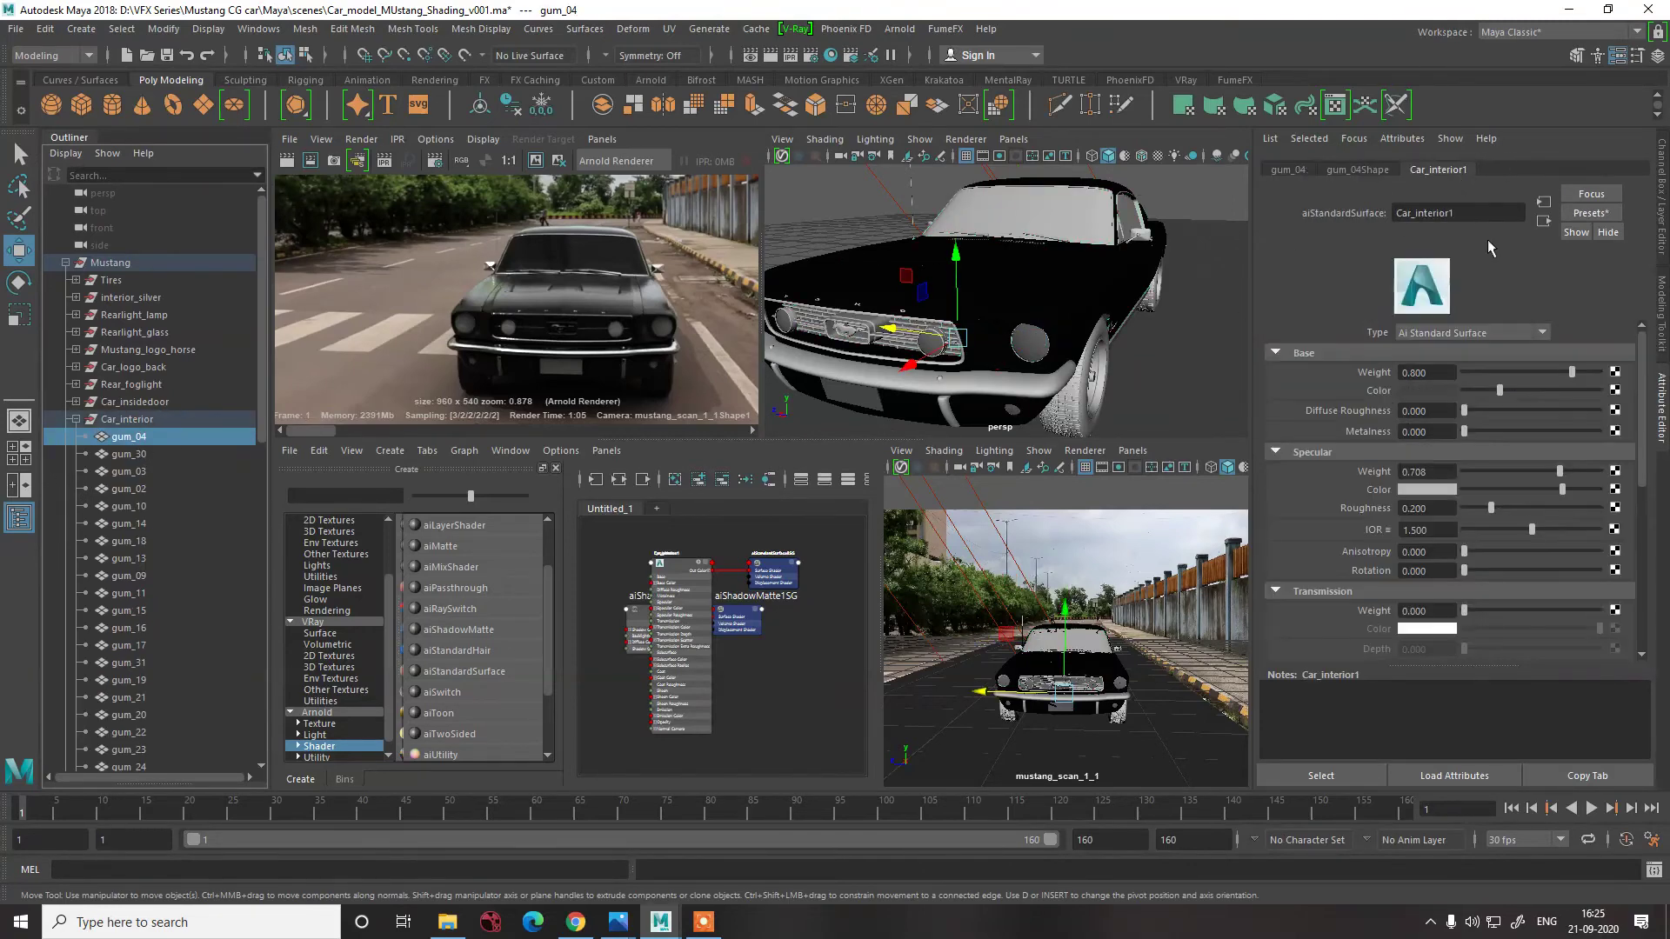
pyautogui.moveTo(1489, 391); pyautogui.dragTo(1479, 396)
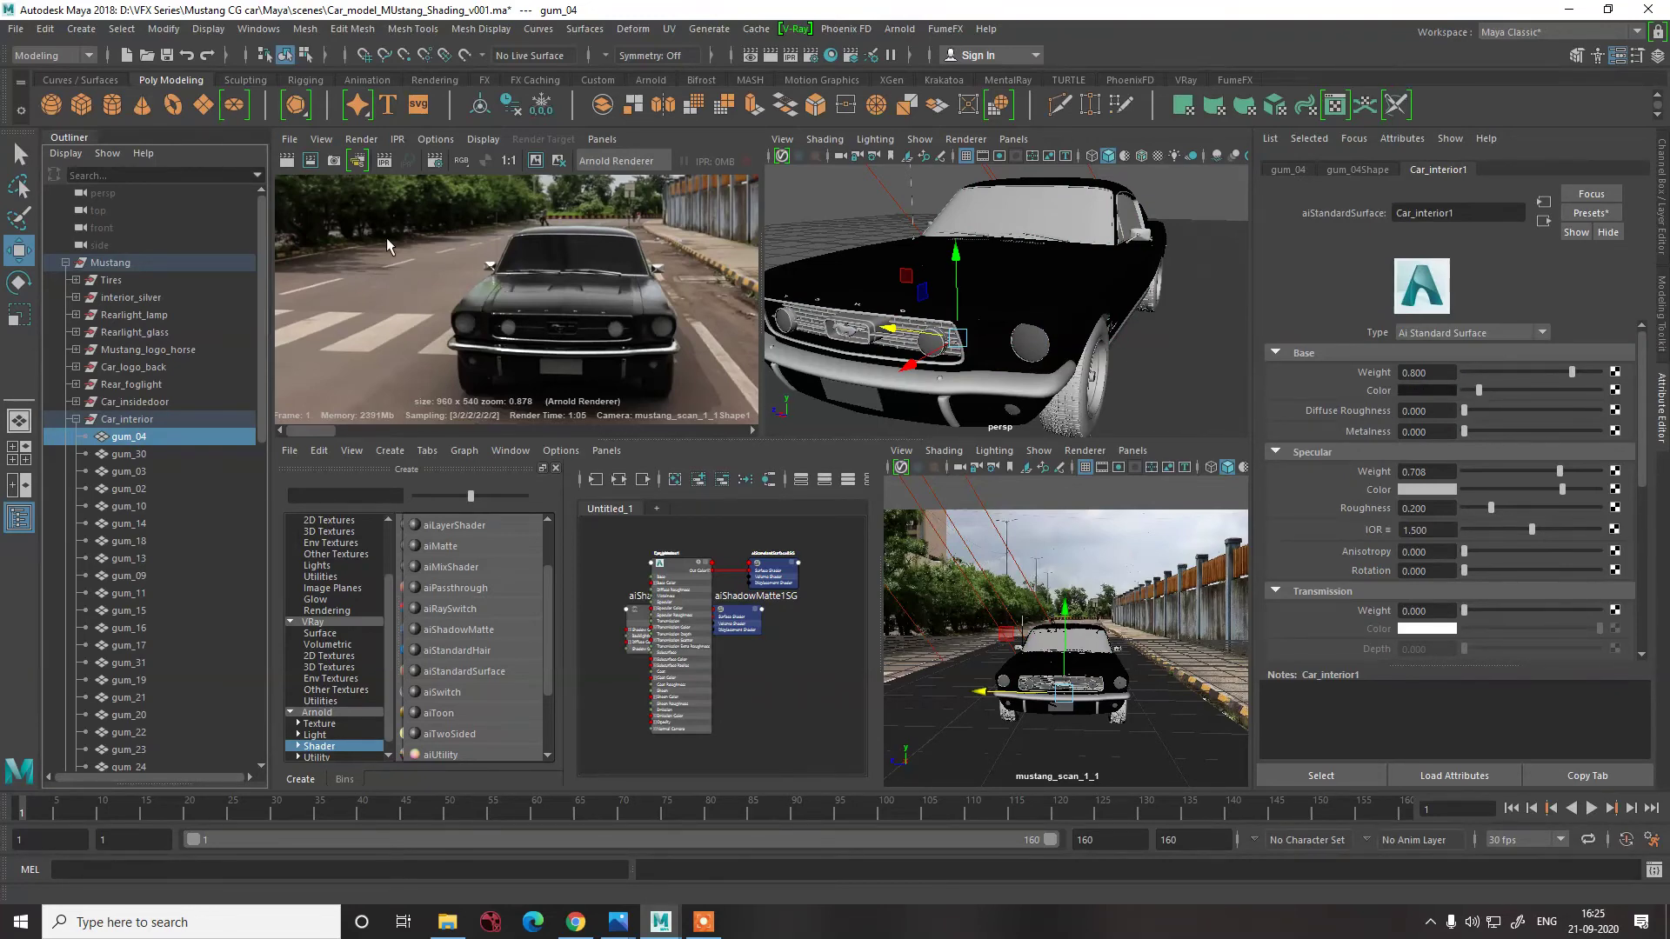
pyautogui.scroll(-2, 451, 258)
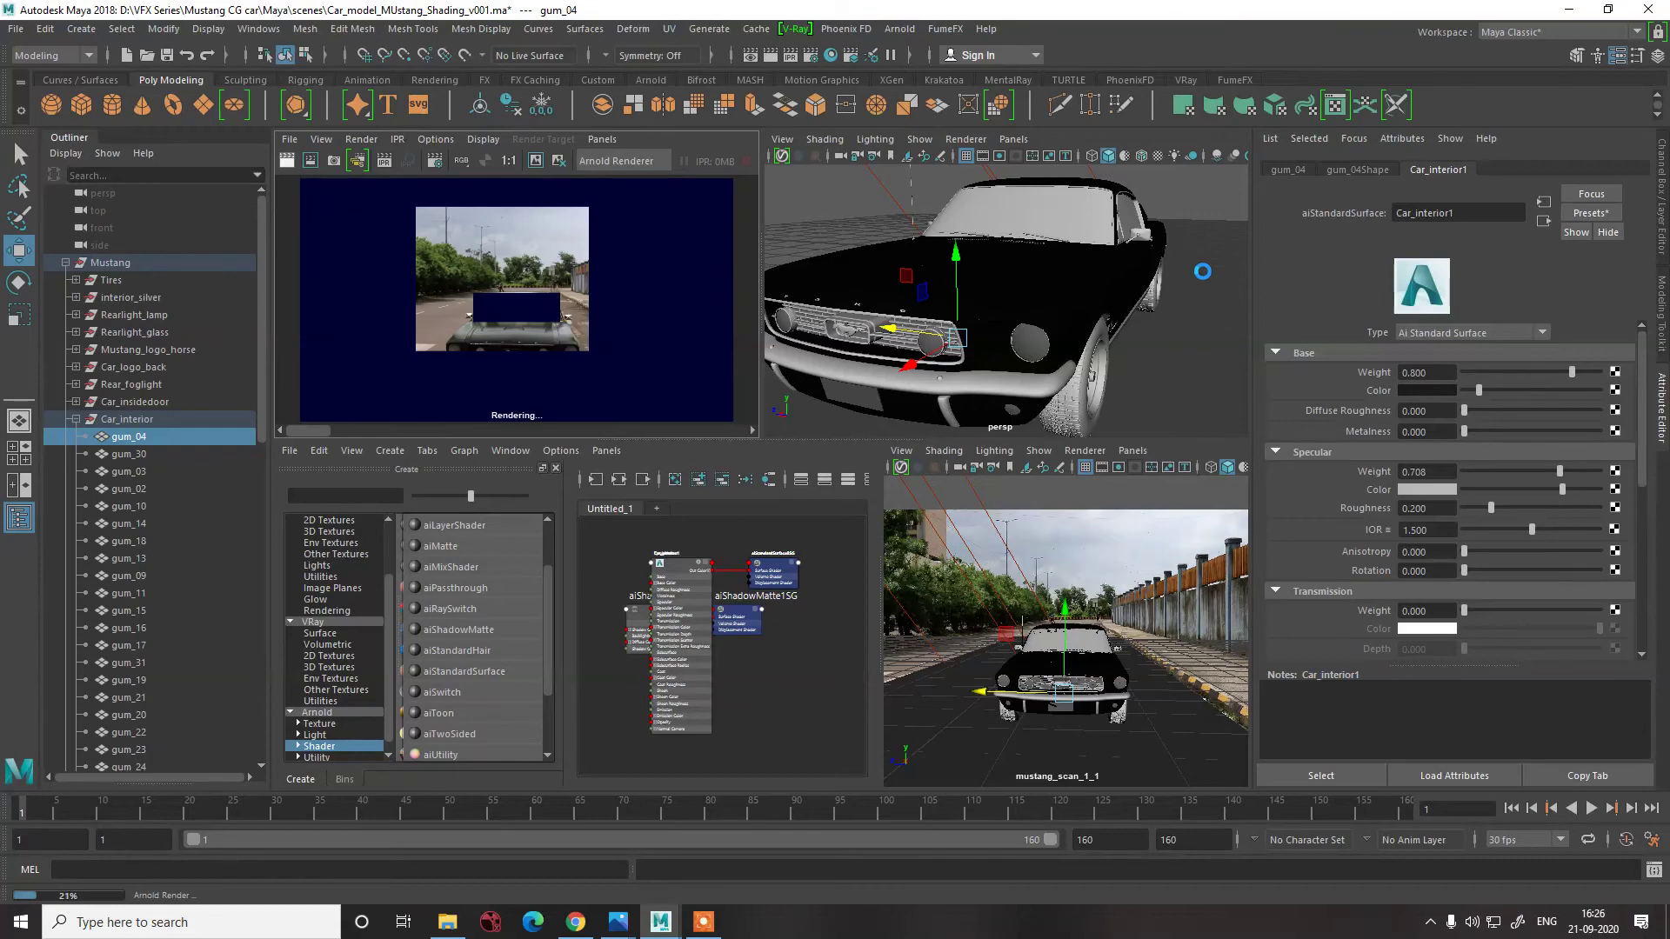
# - Examine the new render up close around the front tire, bumper, windshield and car body
pyautogui.press('ctrl')
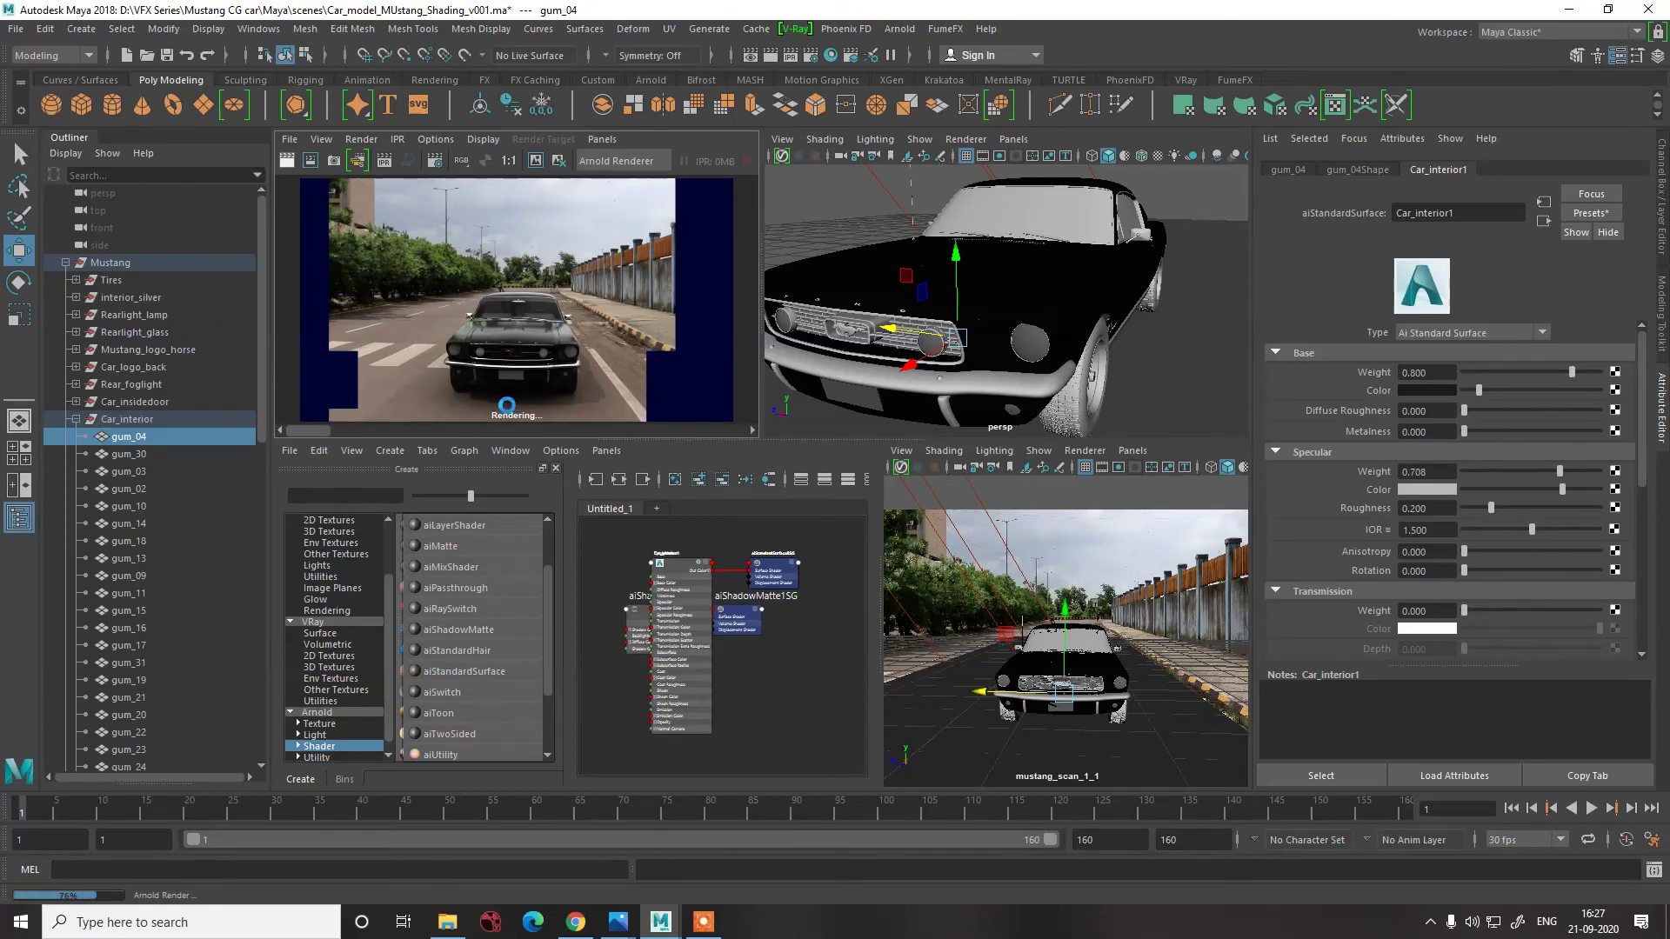
pyautogui.click(571, 383)
pyautogui.scroll(5, 563, 342)
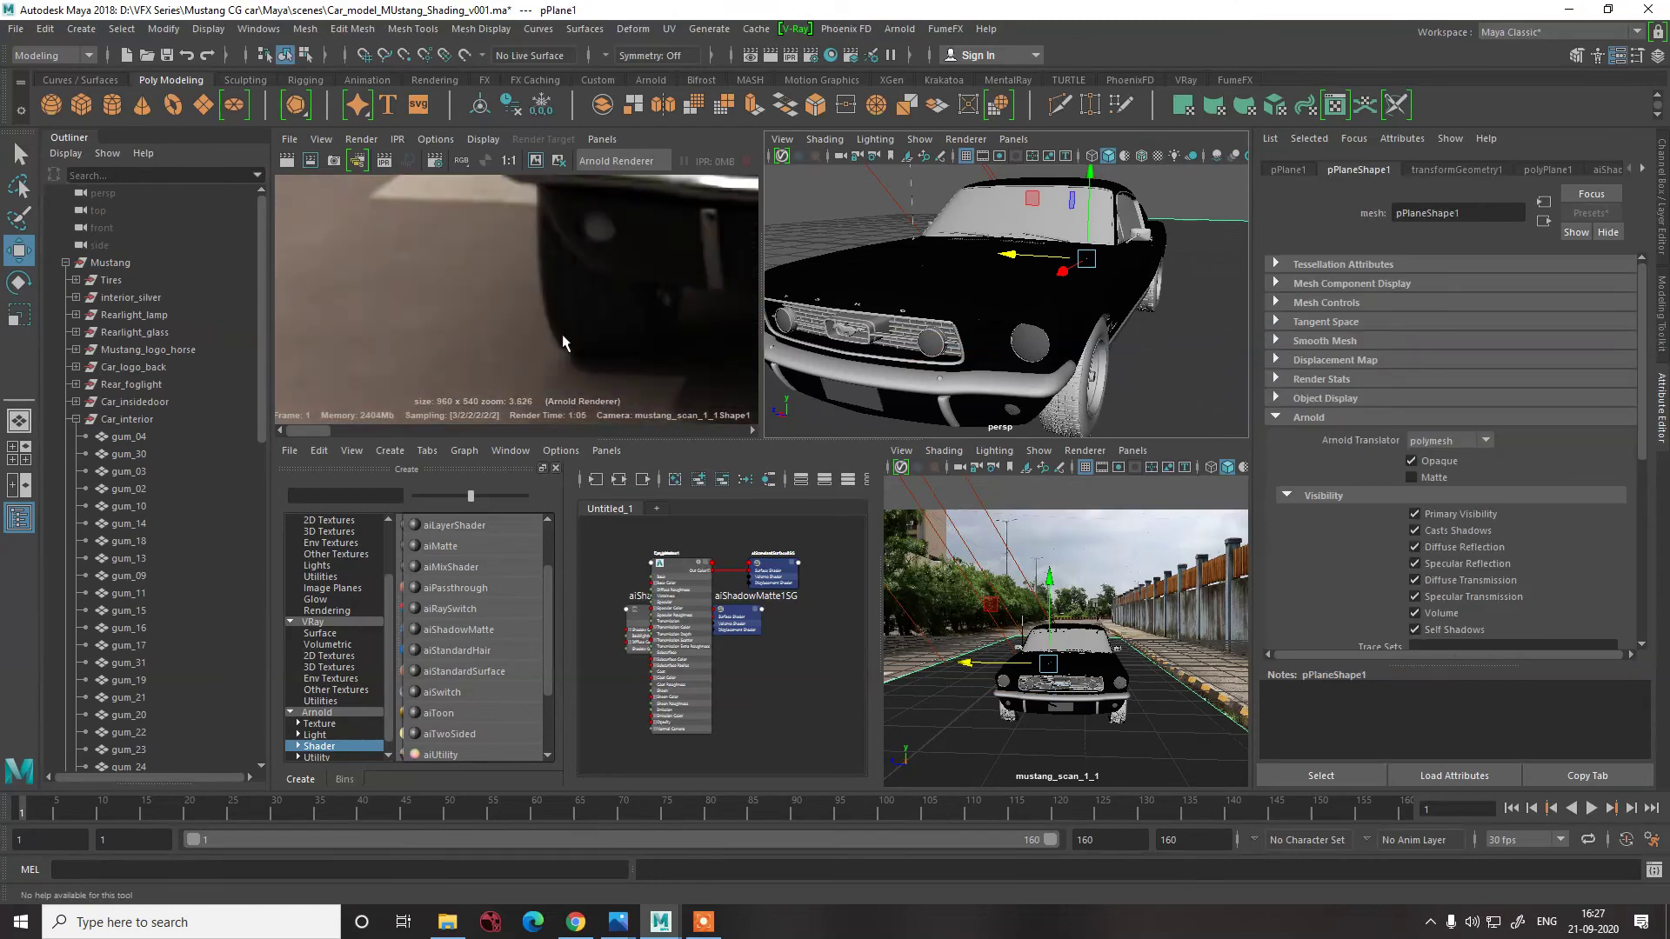
pyautogui.scroll(-2, 561, 342)
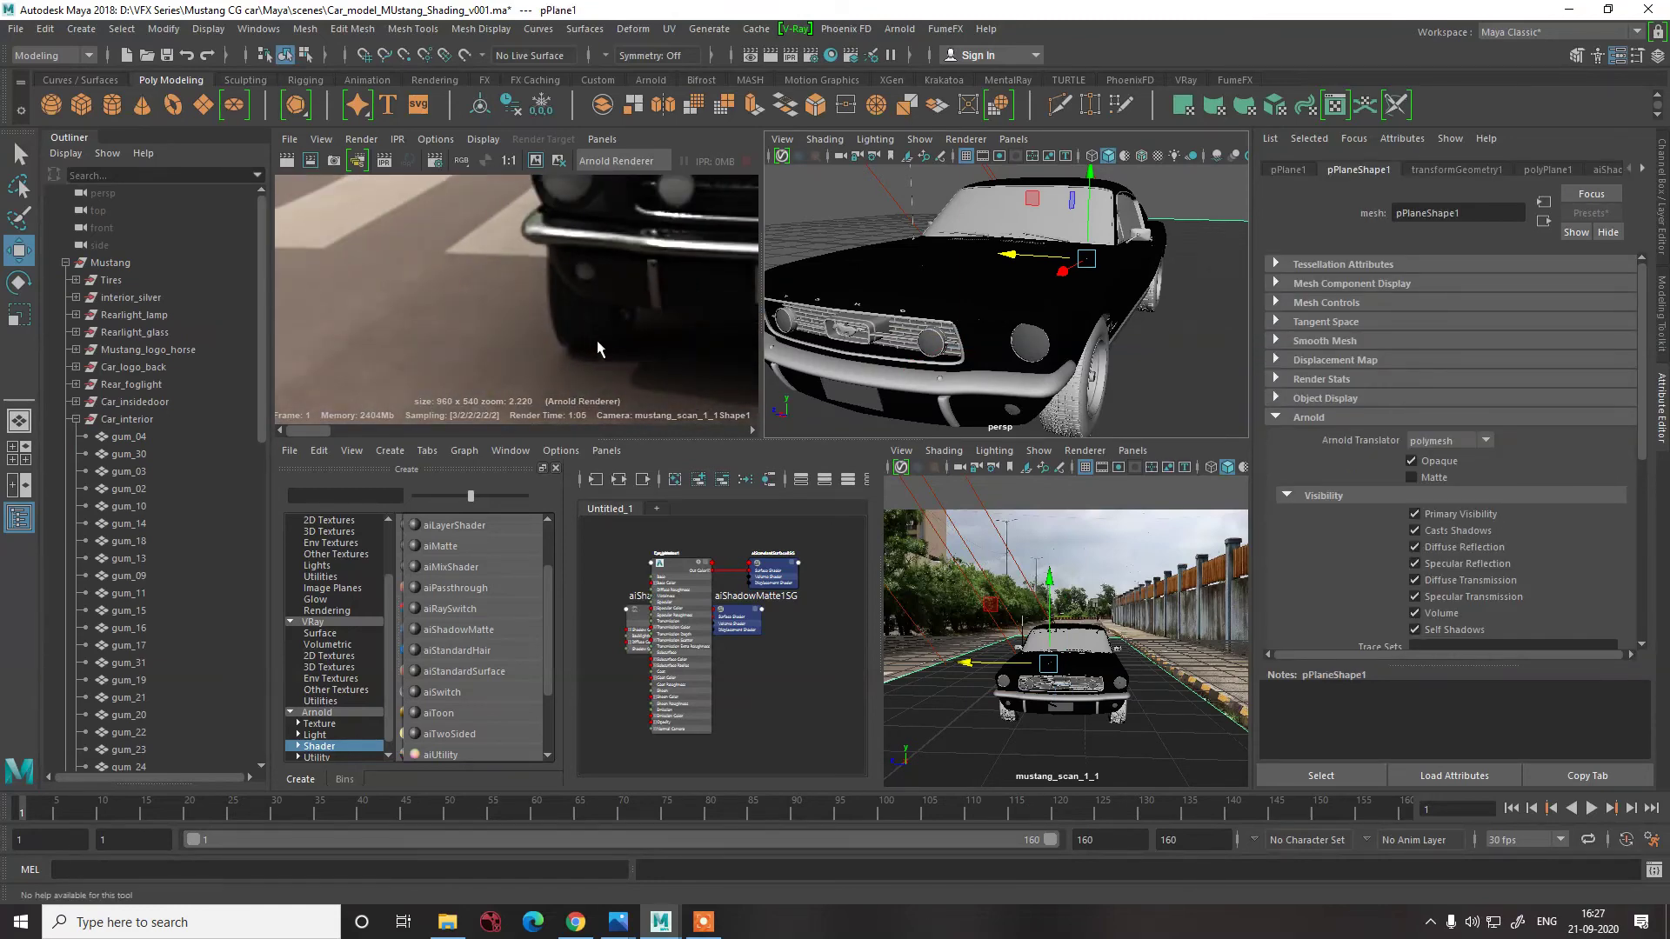
pyautogui.scroll(-3, 609, 348)
pyautogui.scroll(4, 718, 311)
pyautogui.scroll(-4, 661, 383)
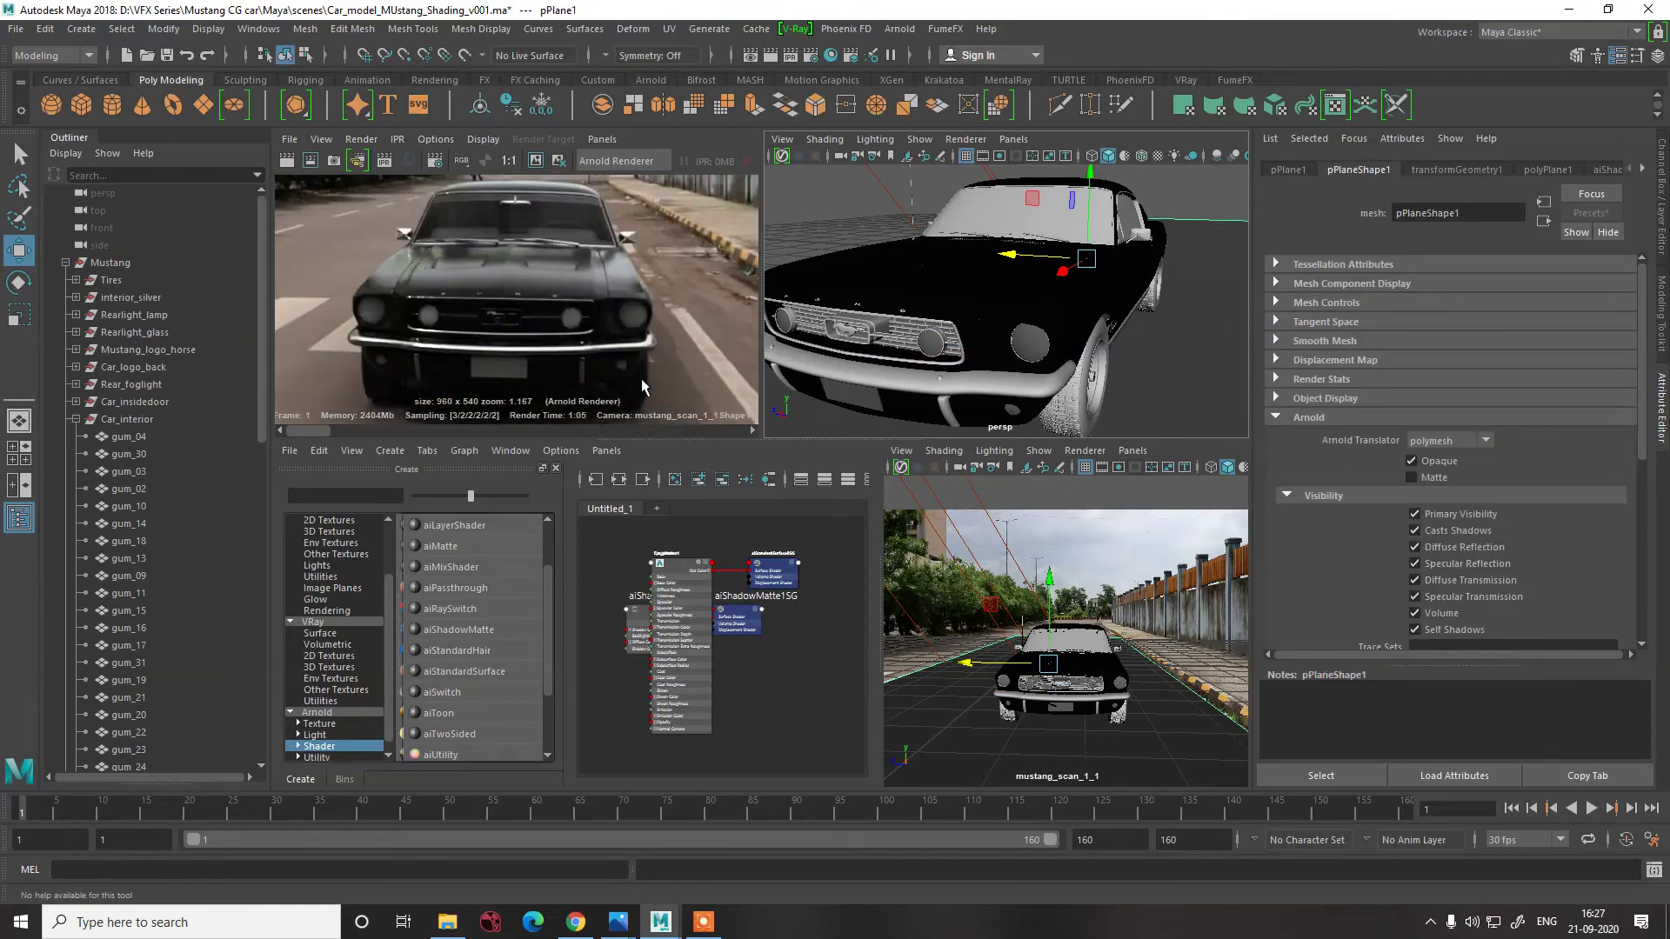
pyautogui.scroll(3, 514, 297)
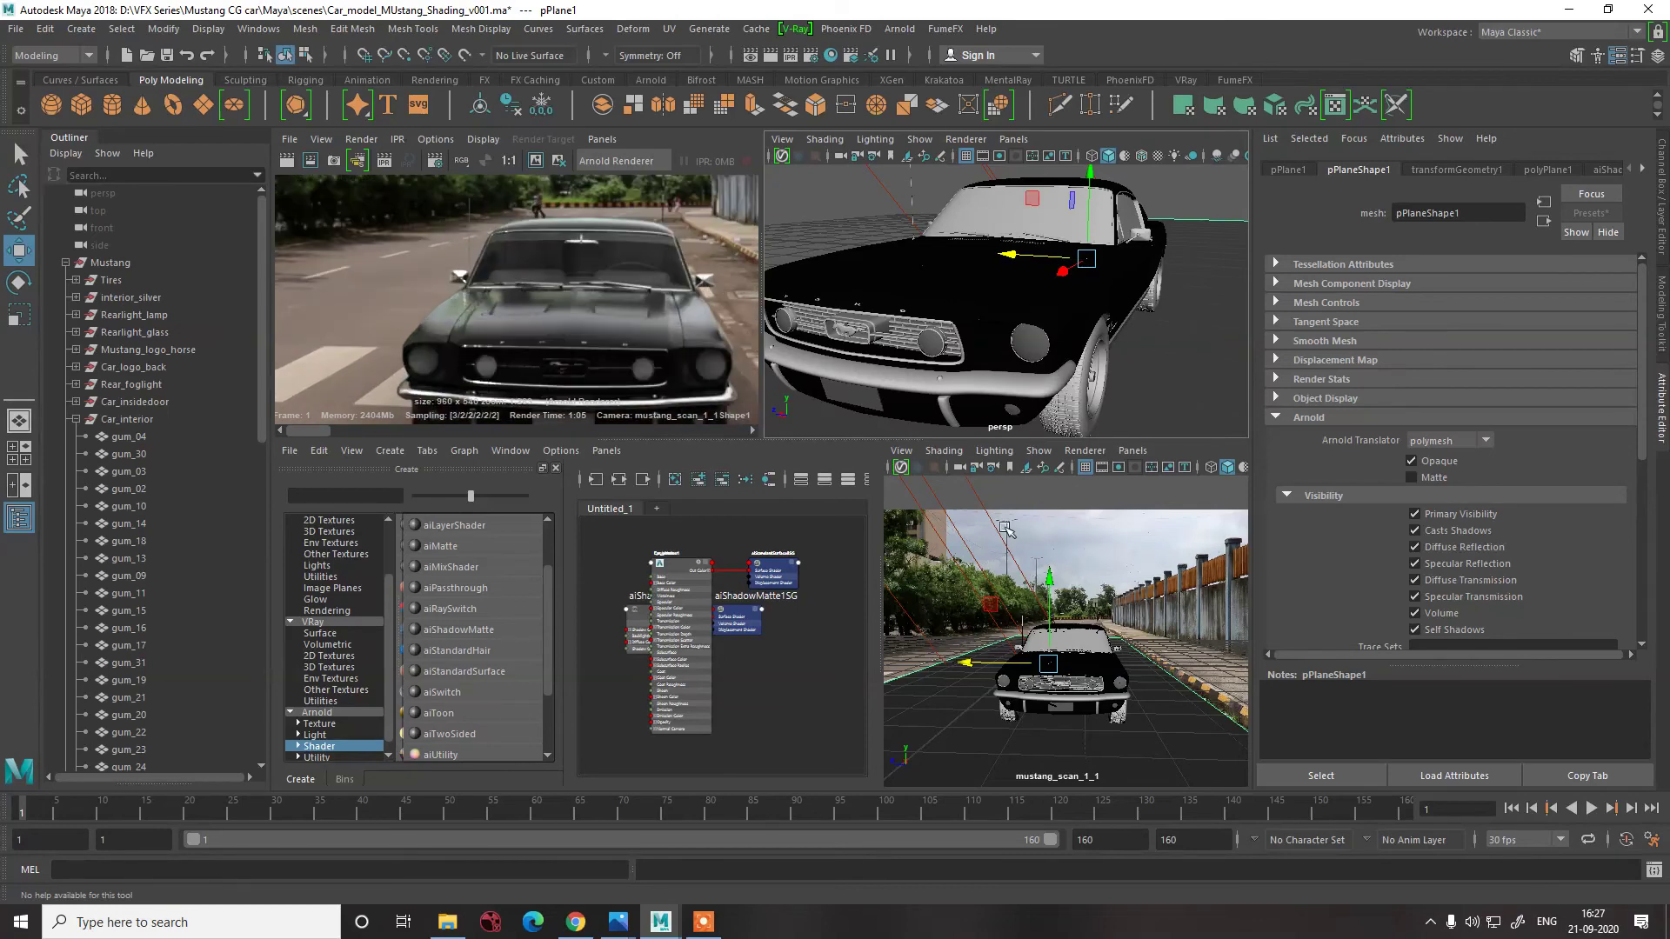
# - Fine-tune the grey base color of the front bumper's Car_chrome1 material and re-render the frame
pyautogui.click(1012, 383)
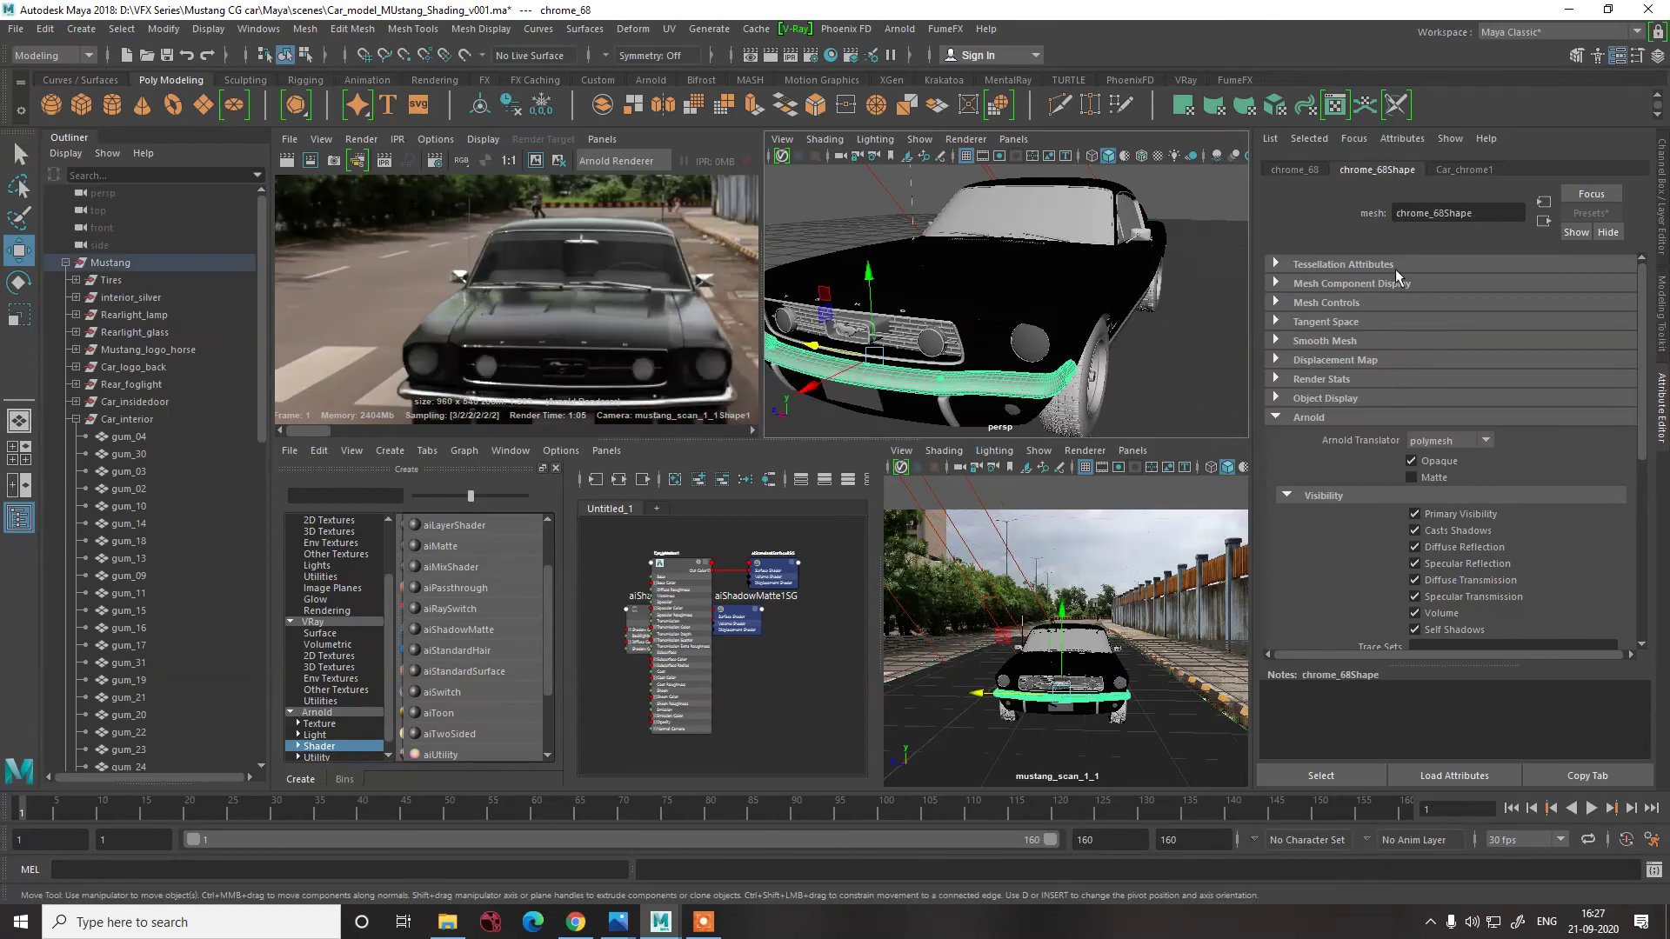
pyautogui.click(1463, 170)
pyautogui.moveTo(1543, 390); pyautogui.dragTo(1546, 390)
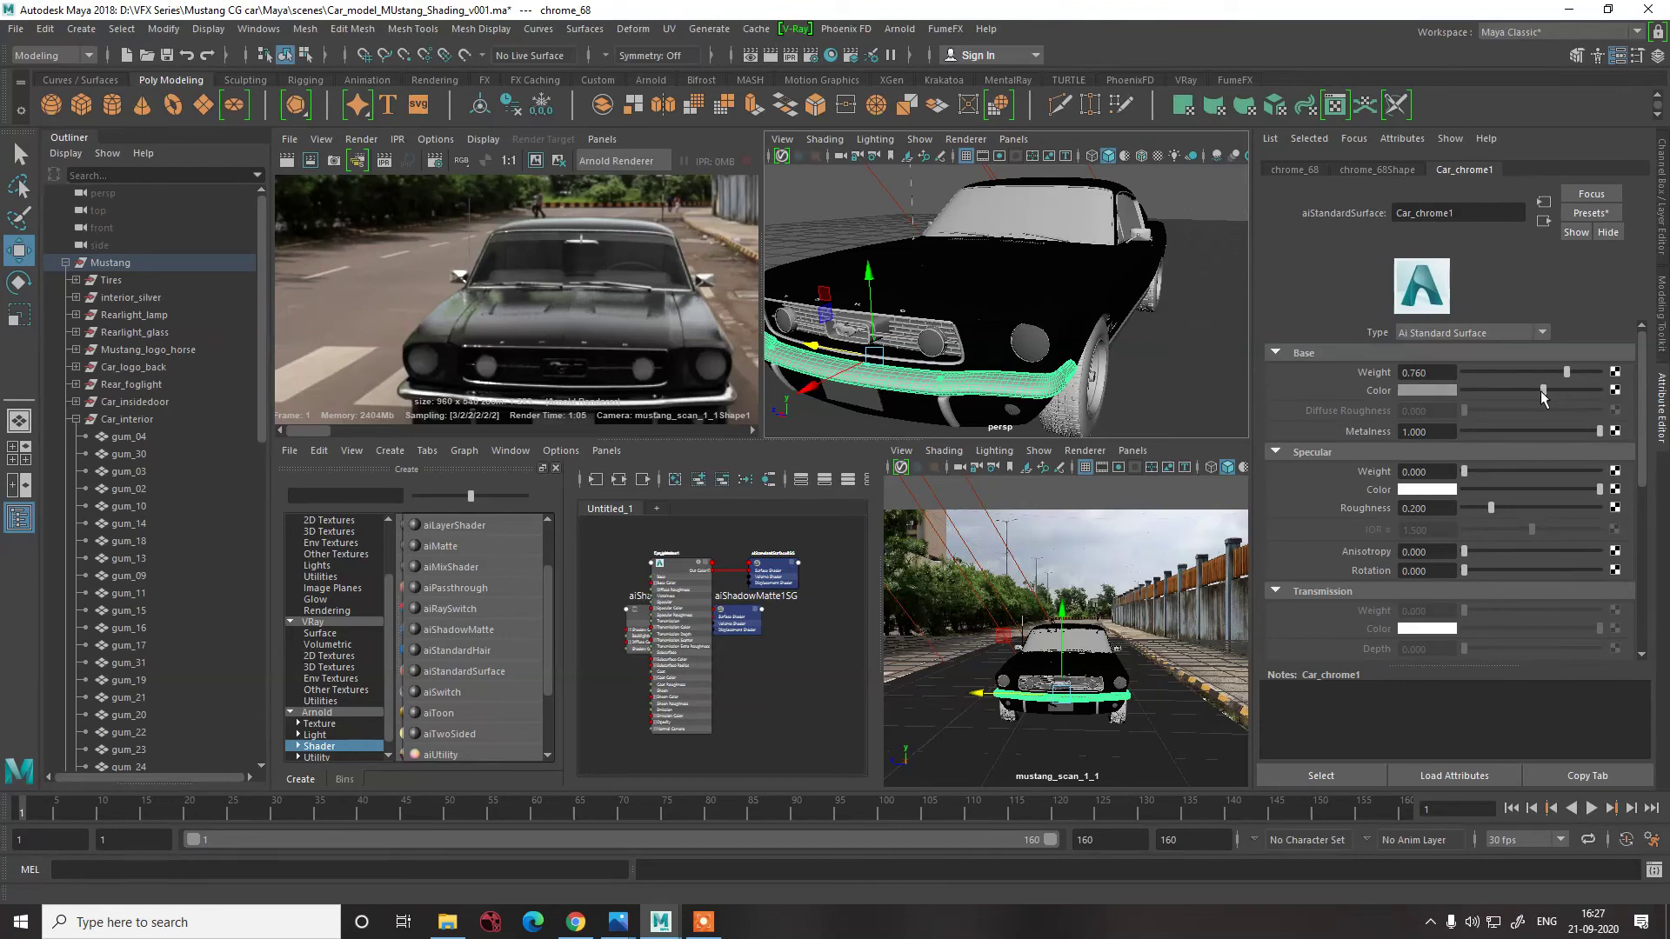
pyautogui.scroll(-3, 574, 290)
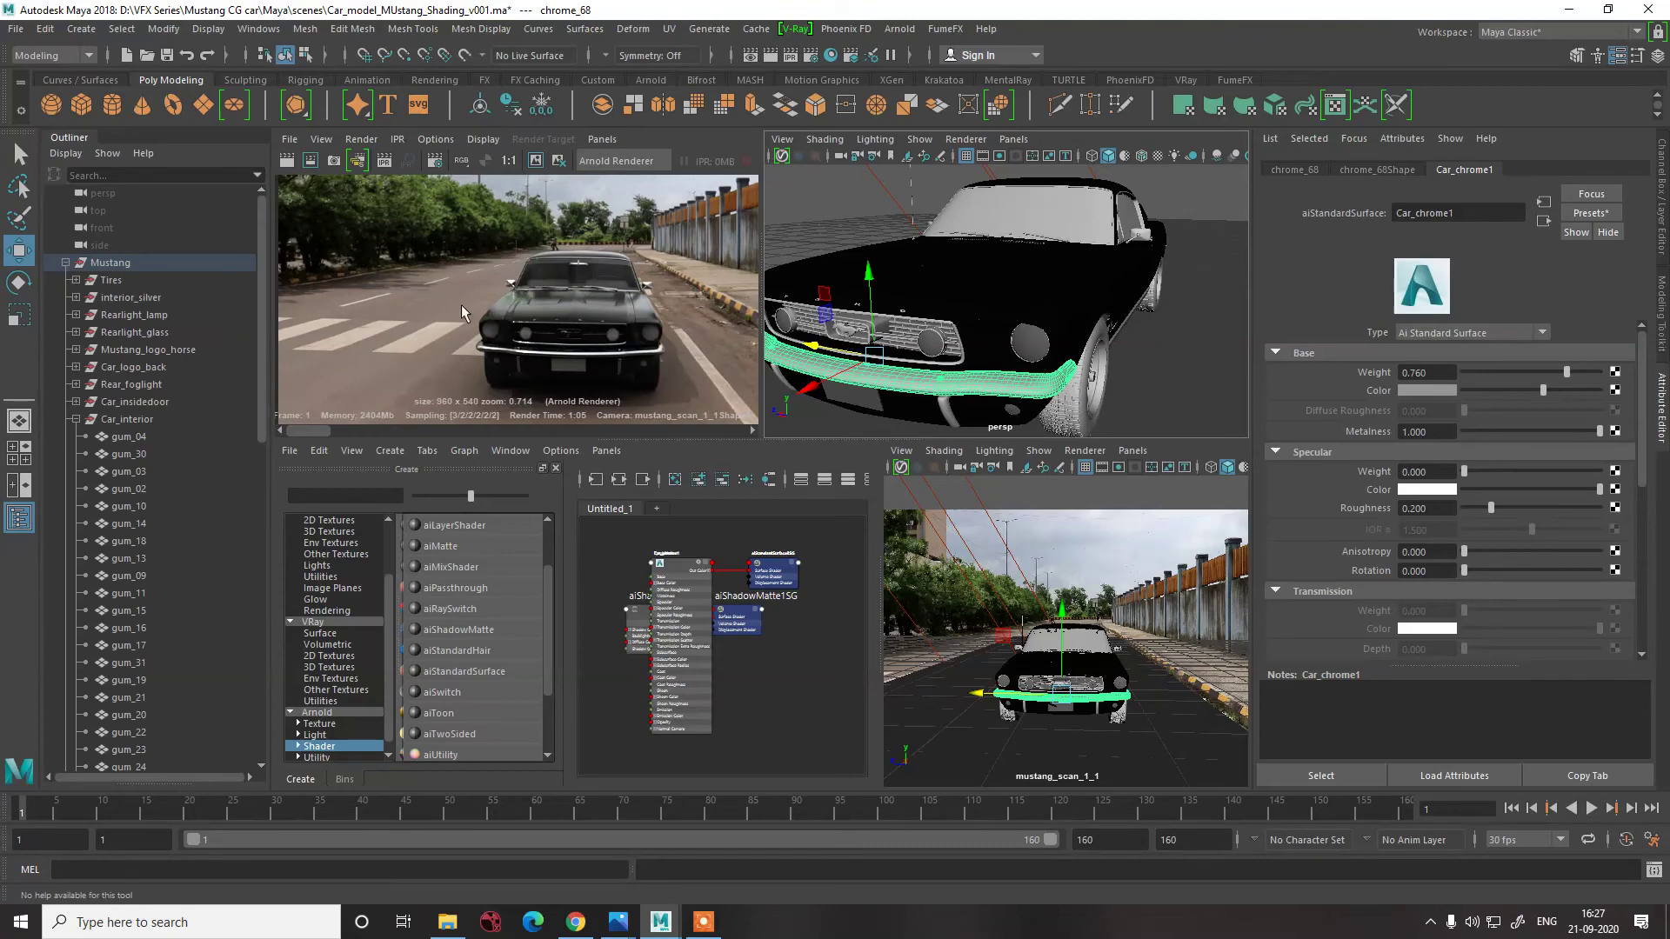
pyautogui.click(439, 290)
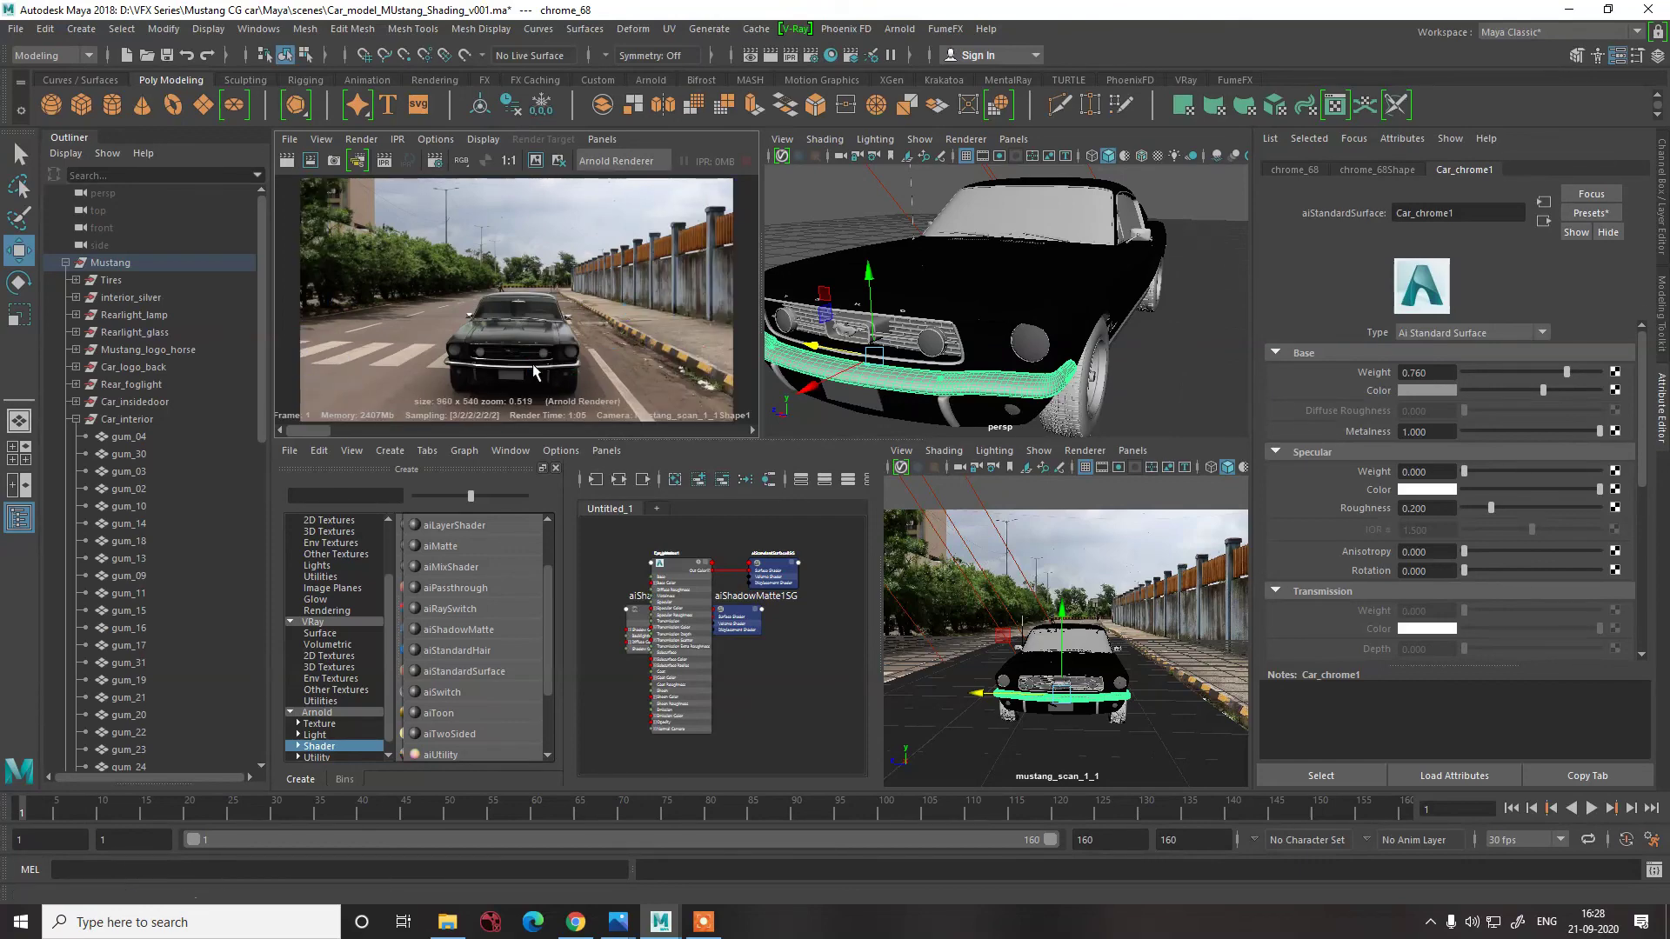
# - Inspect the finished render at close and full-frame zoom, checking the chrome bumper, grille, headlights, tires and the car's fit on the road
pyautogui.scroll(3, 503, 368)
pyautogui.scroll(-2, 512, 359)
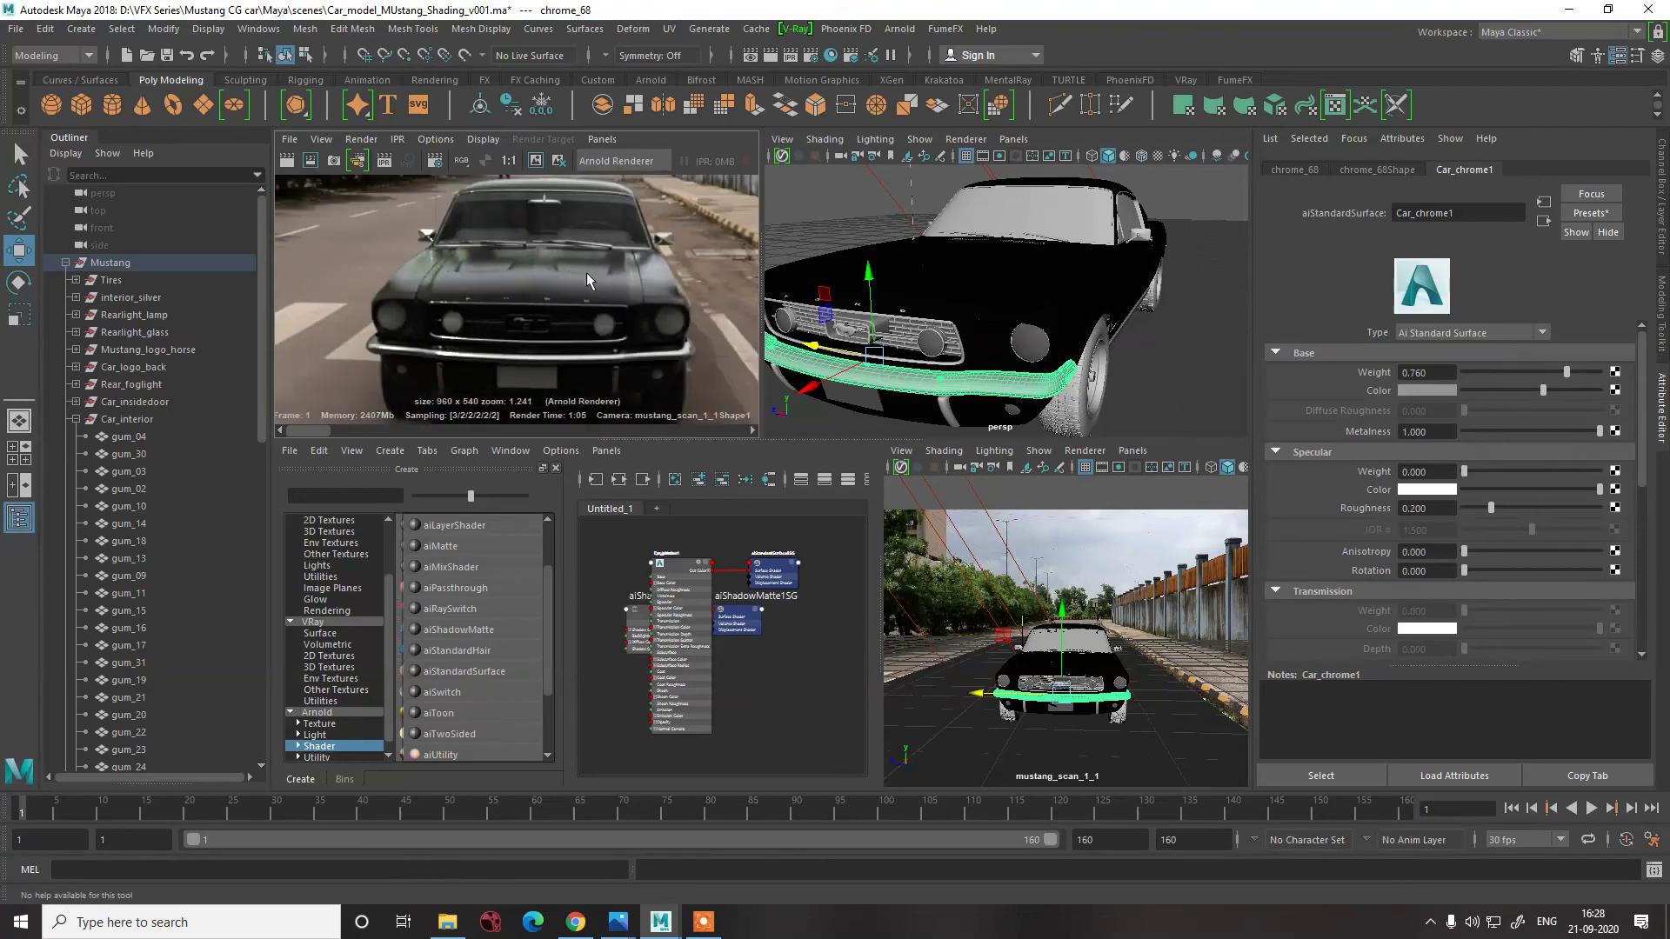
pyautogui.scroll(6, 592, 283)
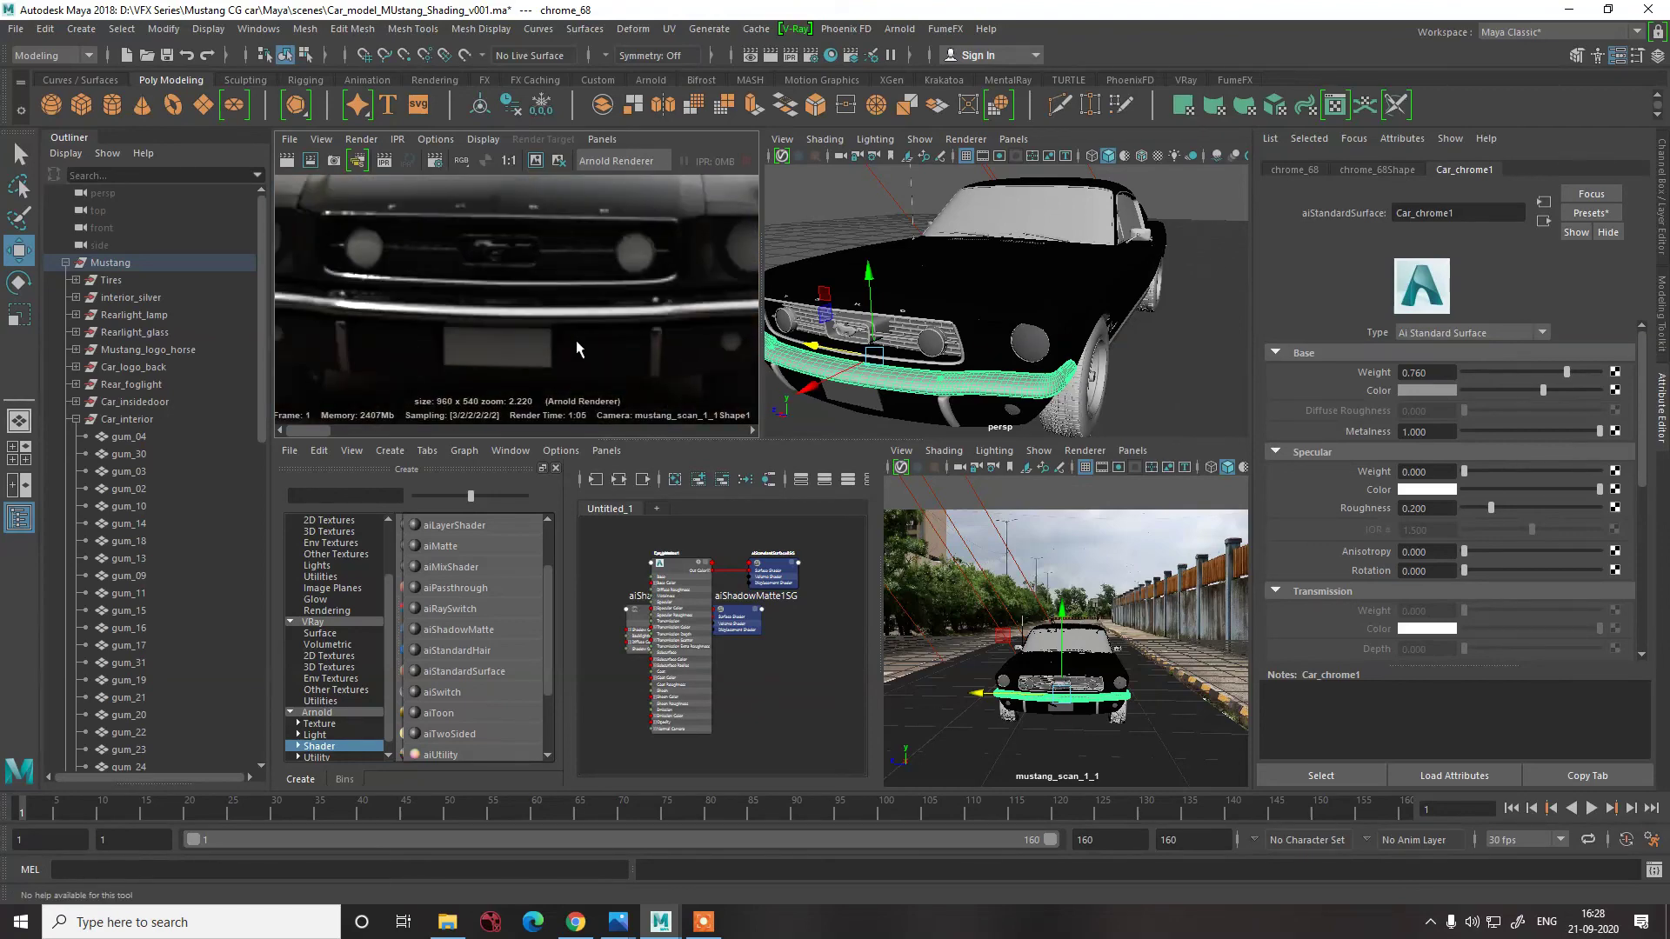
pyautogui.scroll(-8, 583, 352)
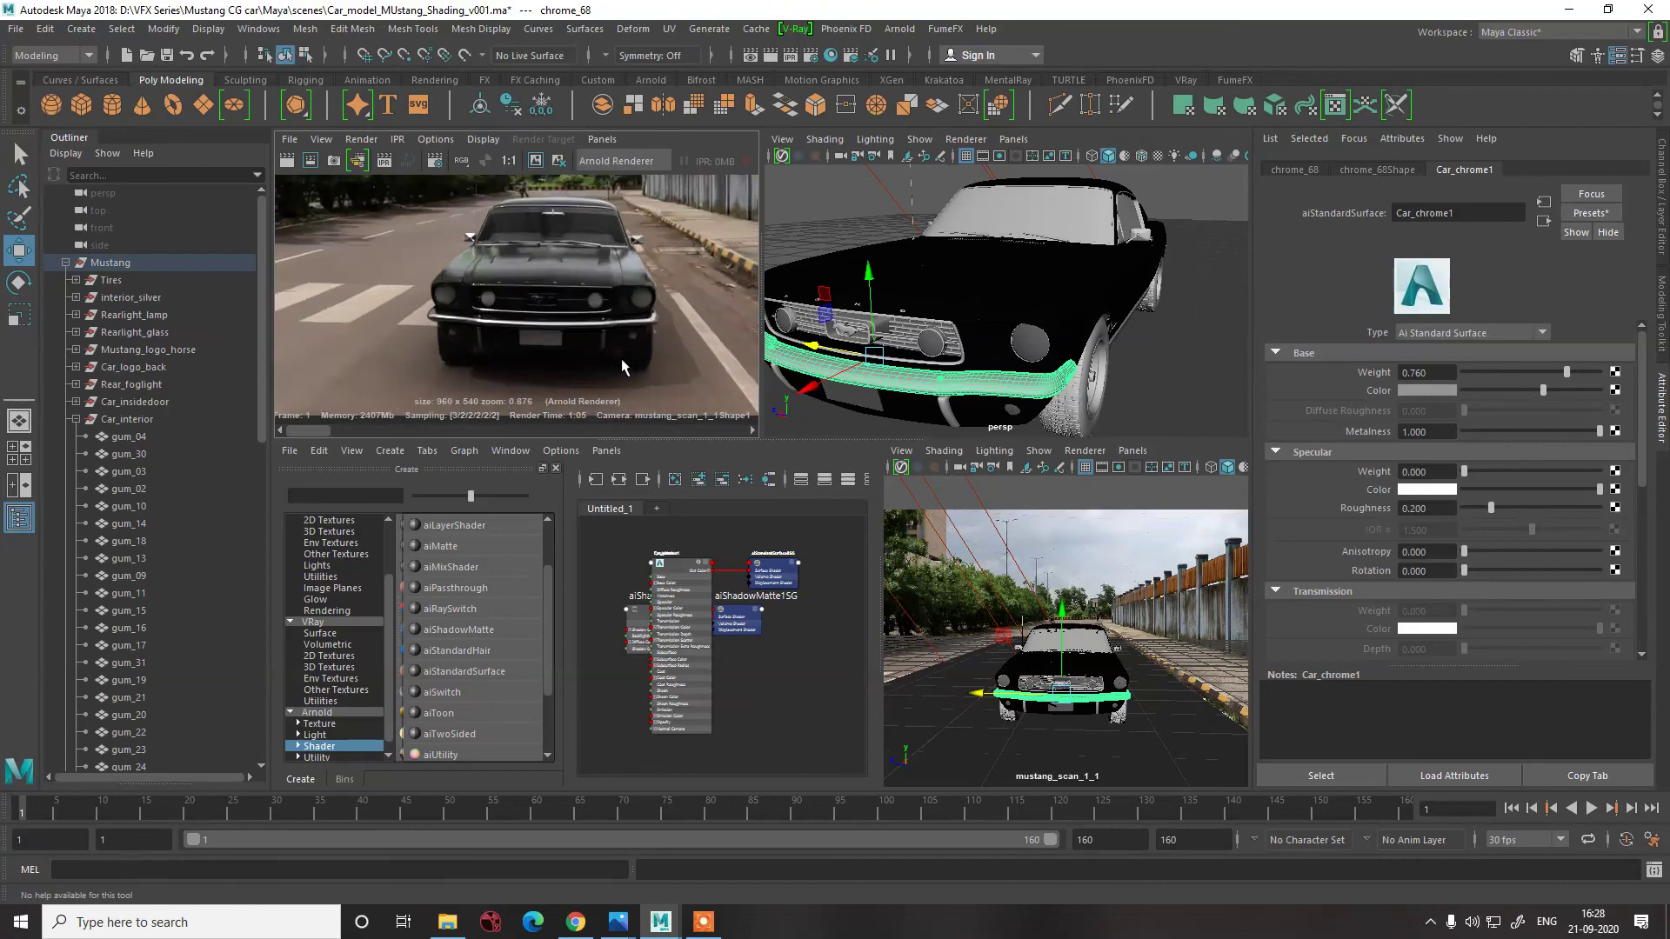
pyautogui.scroll(6, 621, 360)
pyautogui.scroll(-9, 574, 365)
pyautogui.scroll(9, 522, 370)
pyautogui.scroll(-8, 488, 376)
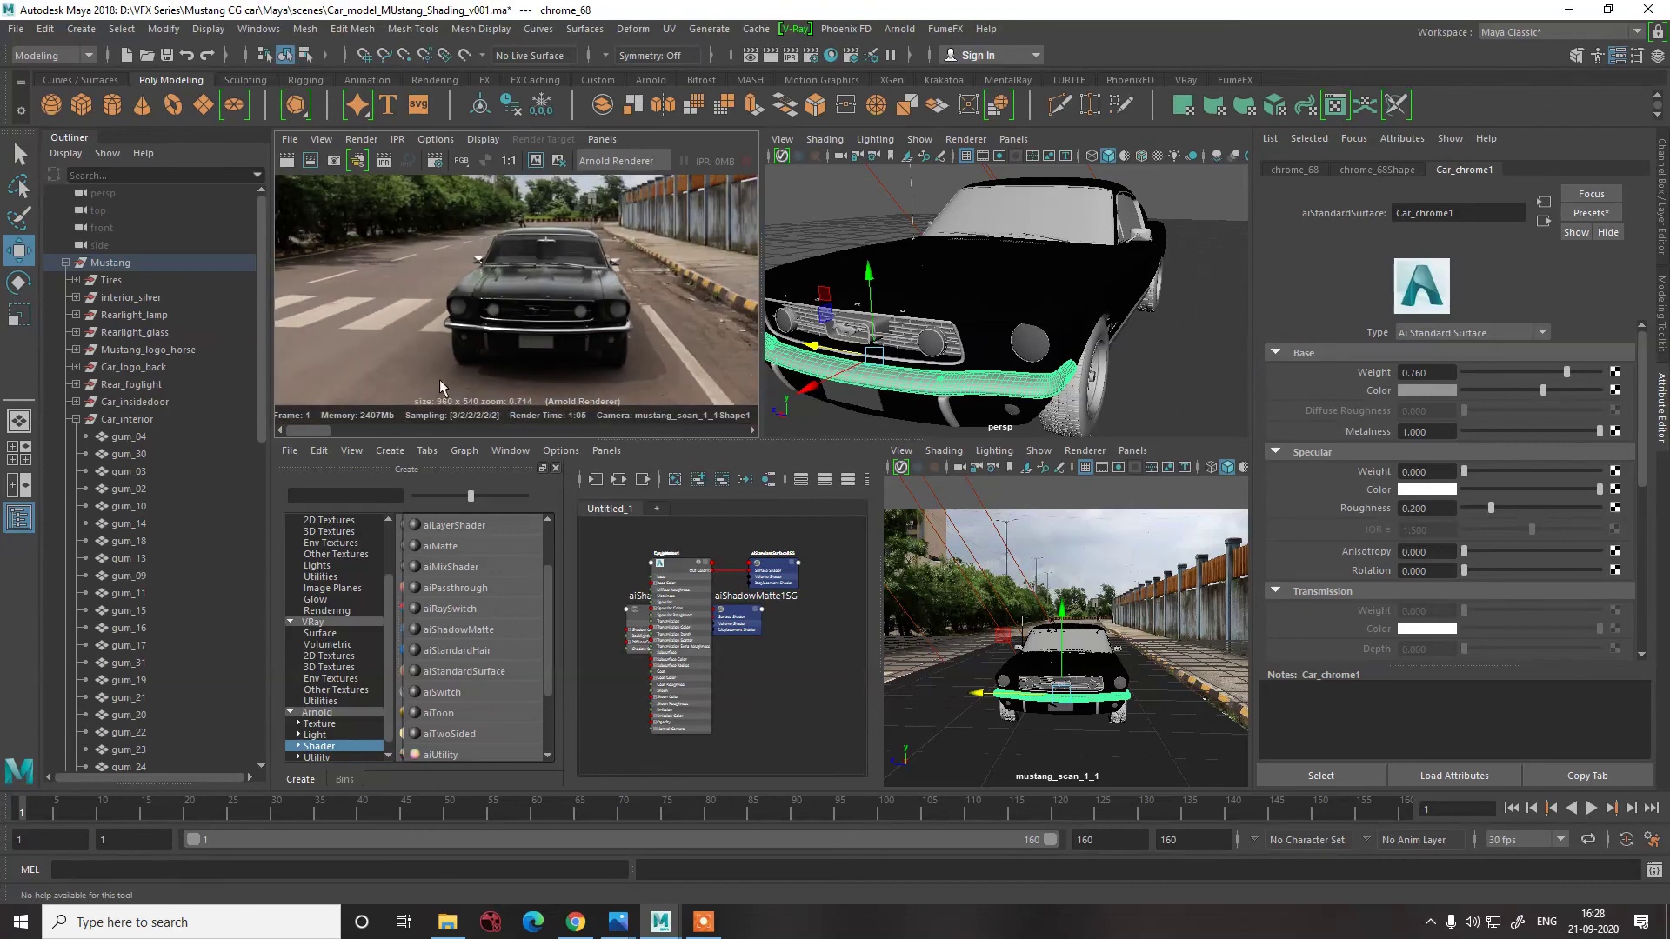
pyautogui.scroll(9, 484, 343)
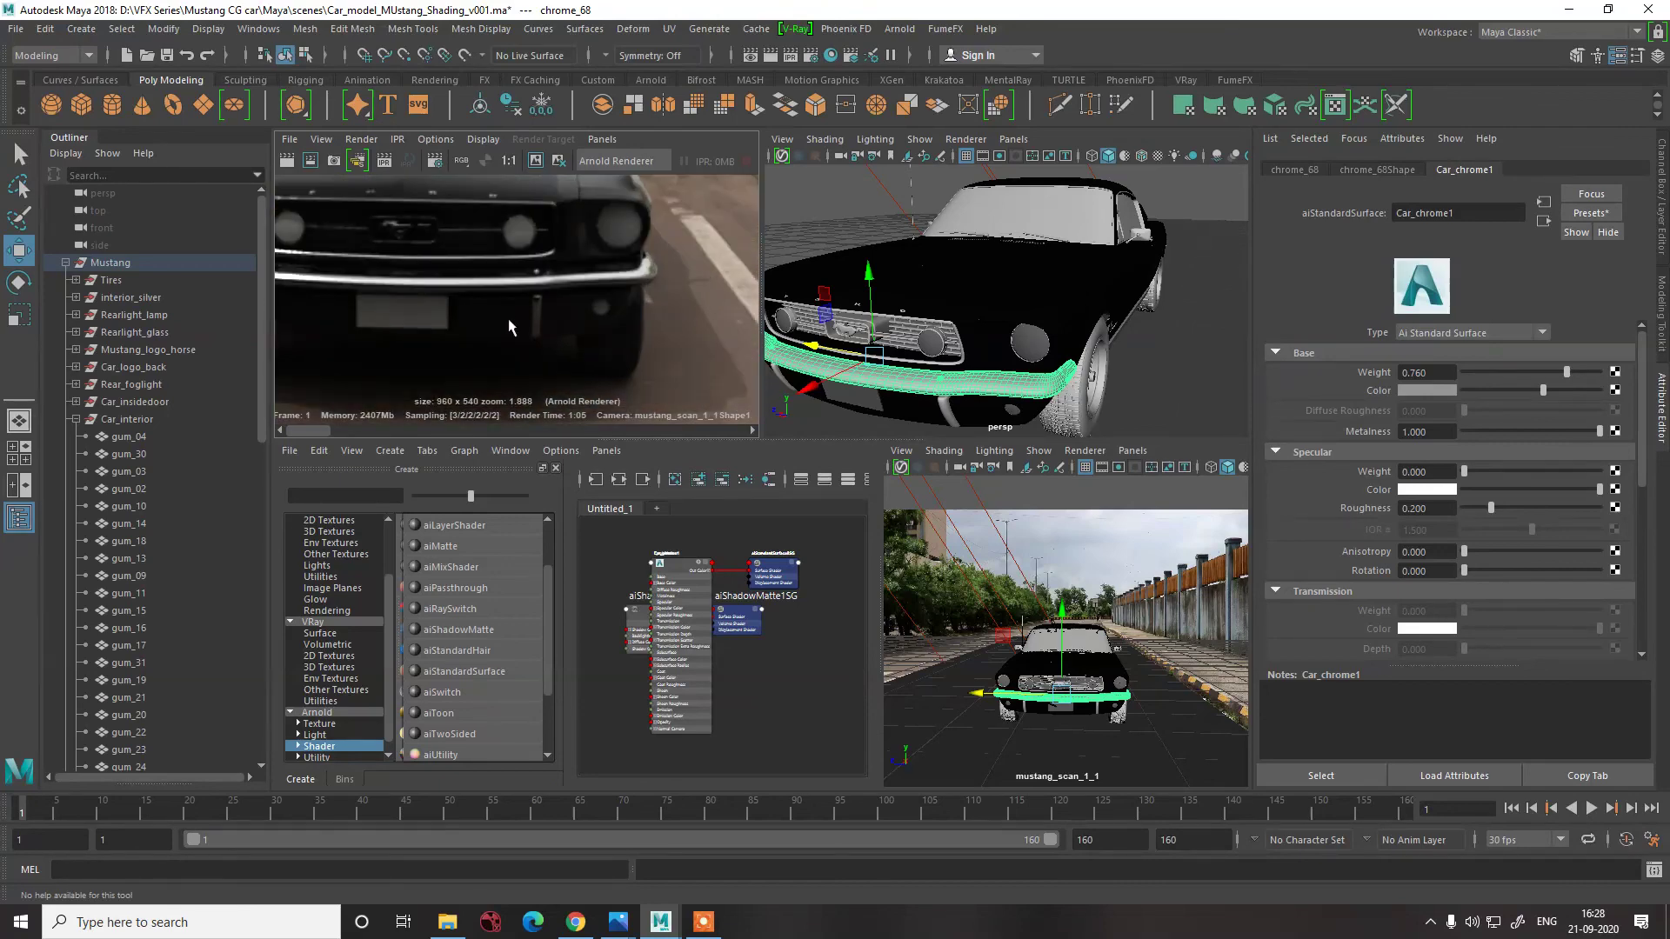
pyautogui.scroll(-3, 532, 322)
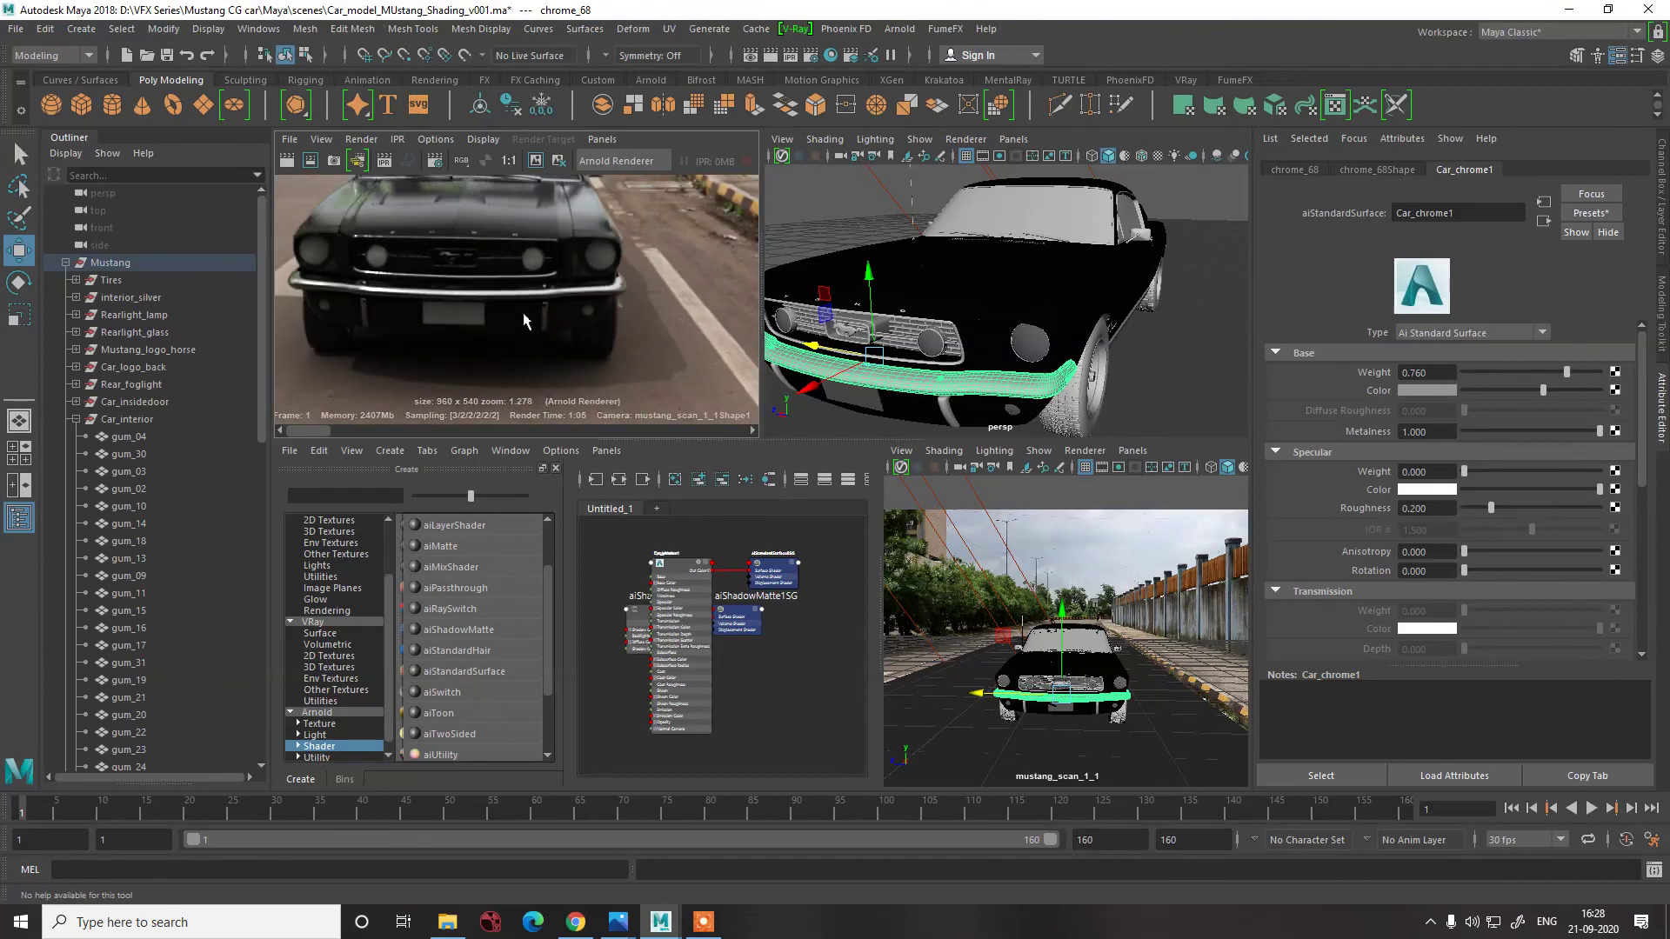
pyautogui.scroll(-4, 525, 320)
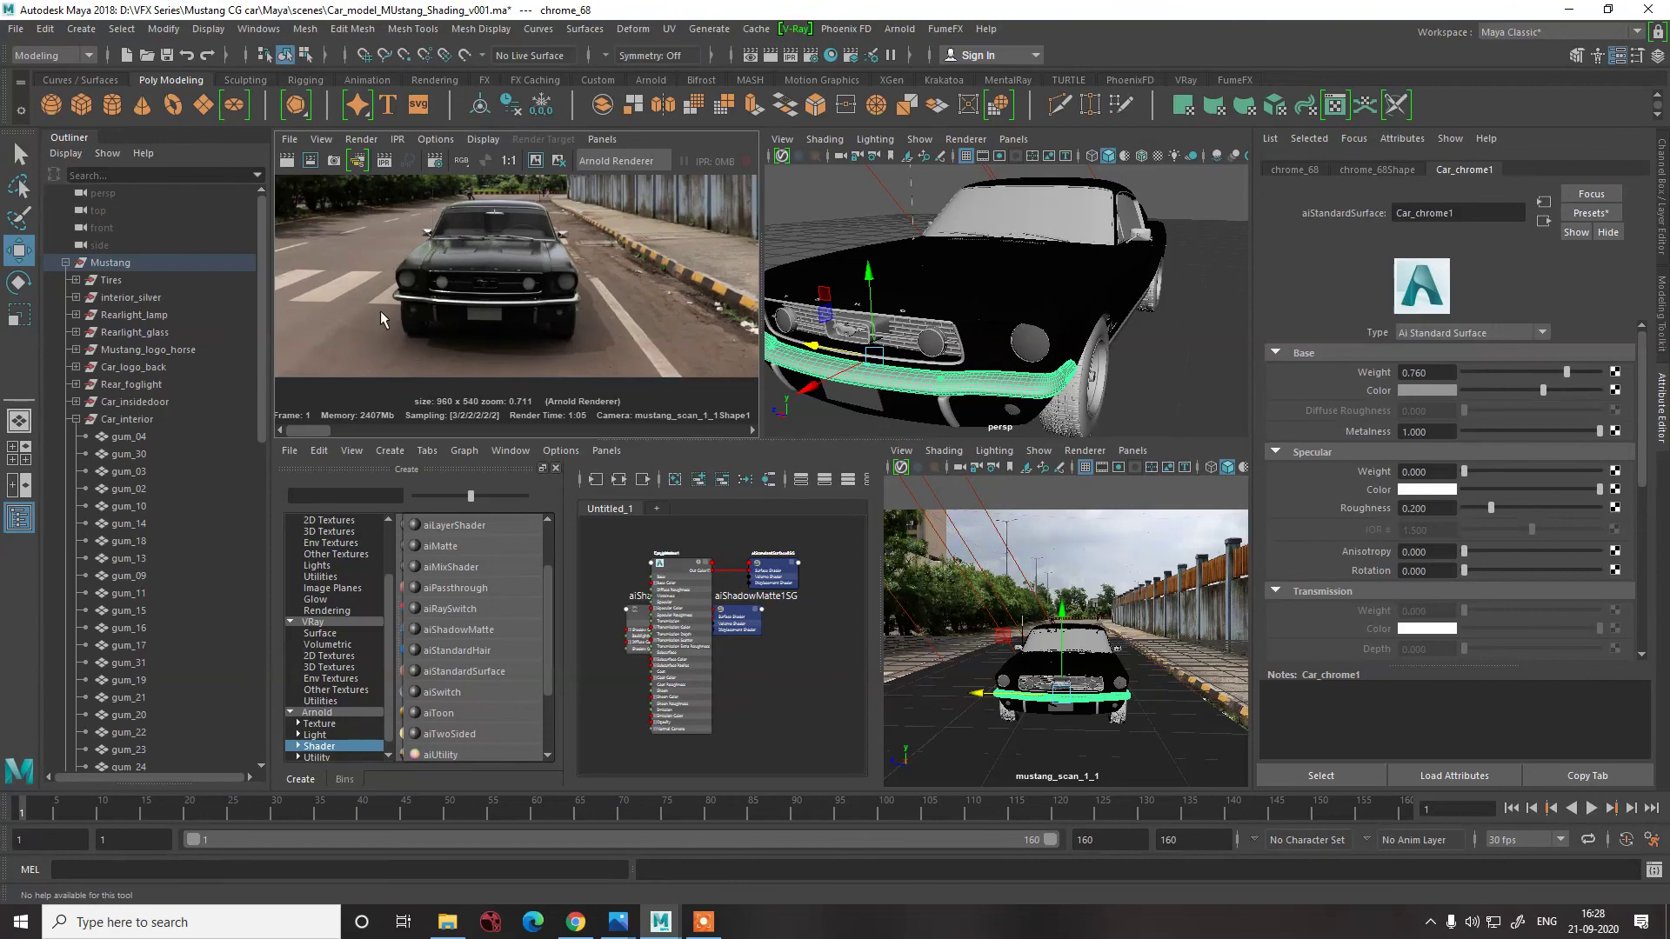
pyautogui.scroll(5, 557, 313)
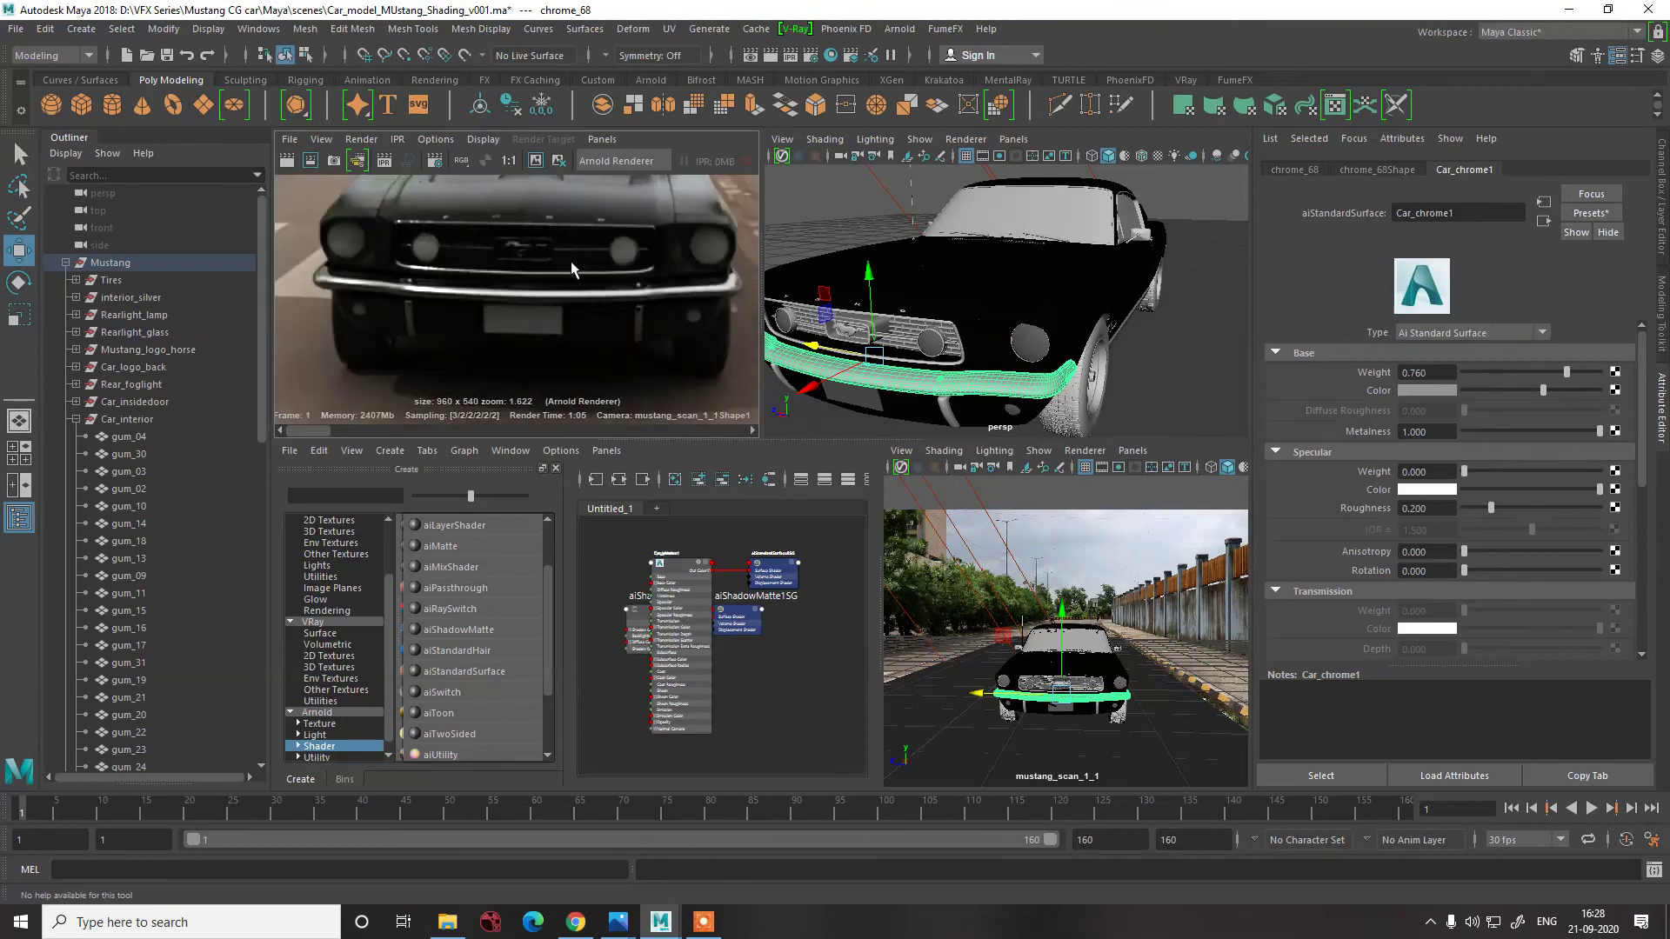
pyautogui.scroll(3, 482, 280)
pyautogui.scroll(-3, 482, 280)
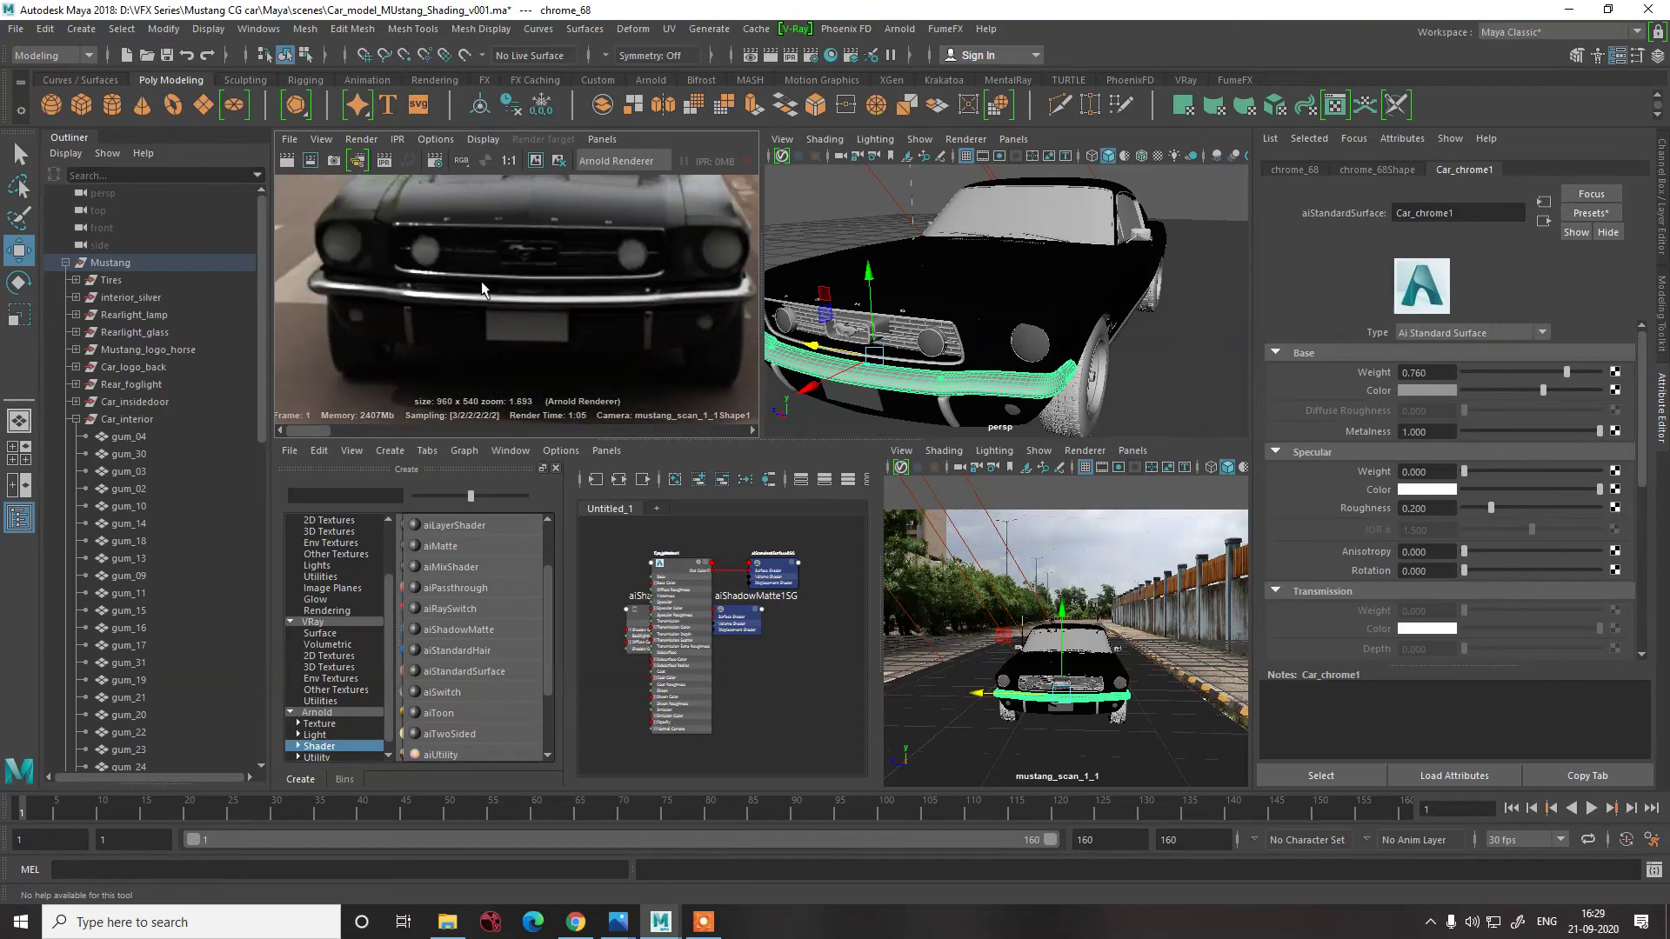
pyautogui.scroll(-3, 482, 280)
pyautogui.scroll(-2, 522, 250)
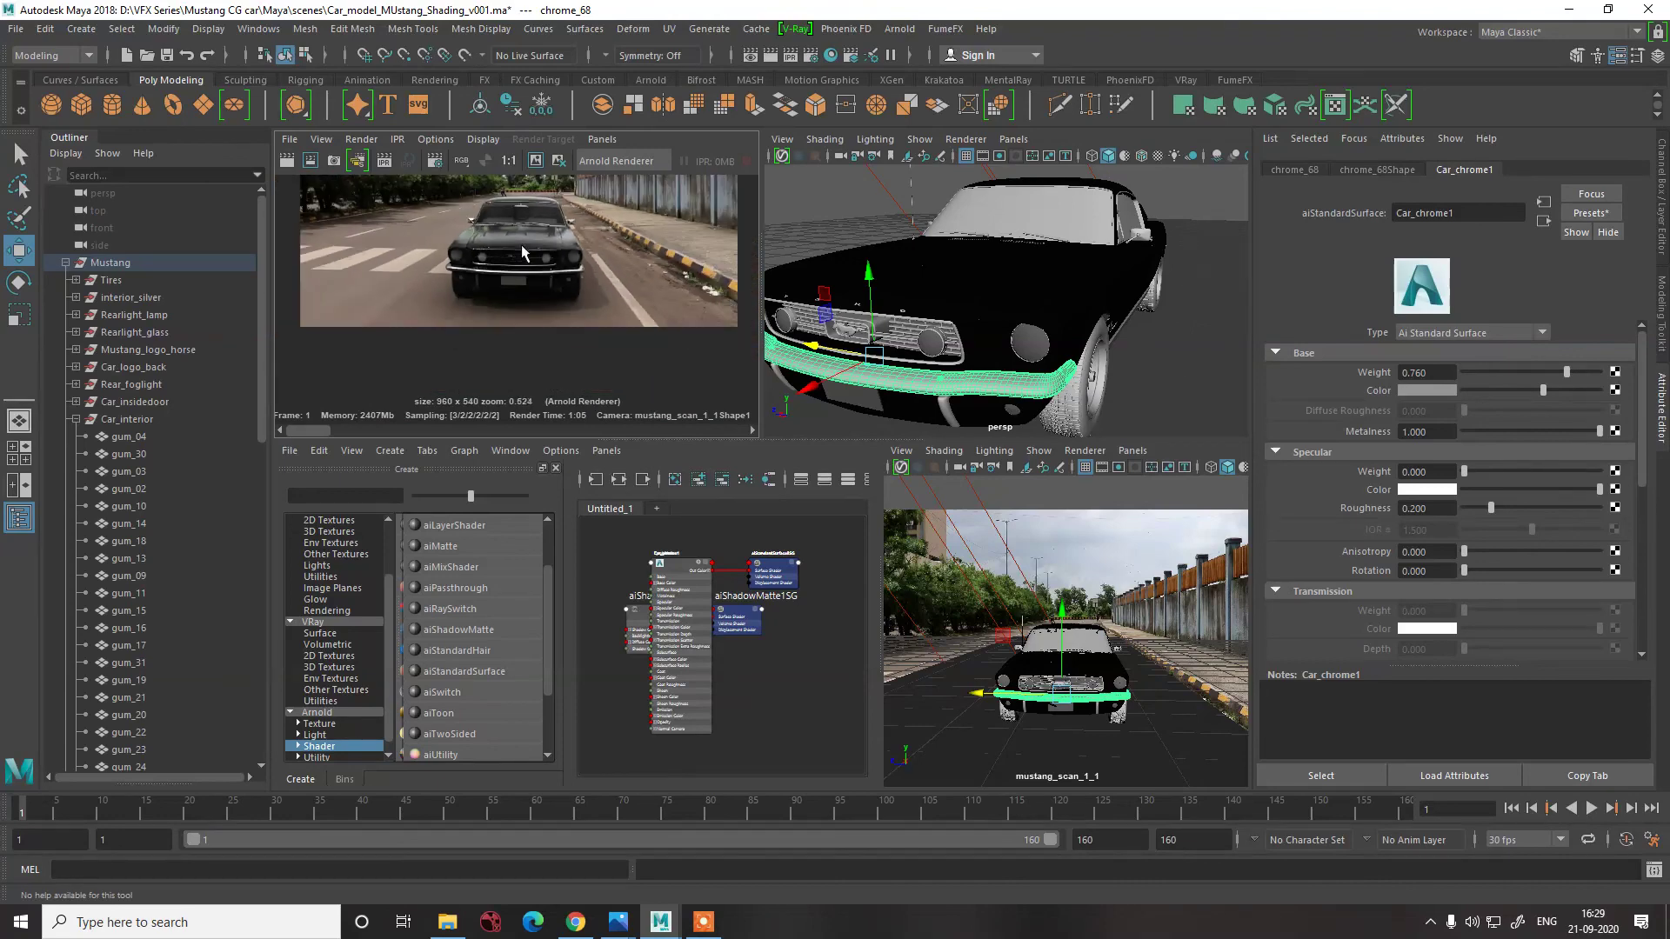
pyautogui.keyDown('alt'); pyautogui.moveTo(572, 242); pyautogui.dragTo(576, 322, button='middle'); pyautogui.keyUp('alt')
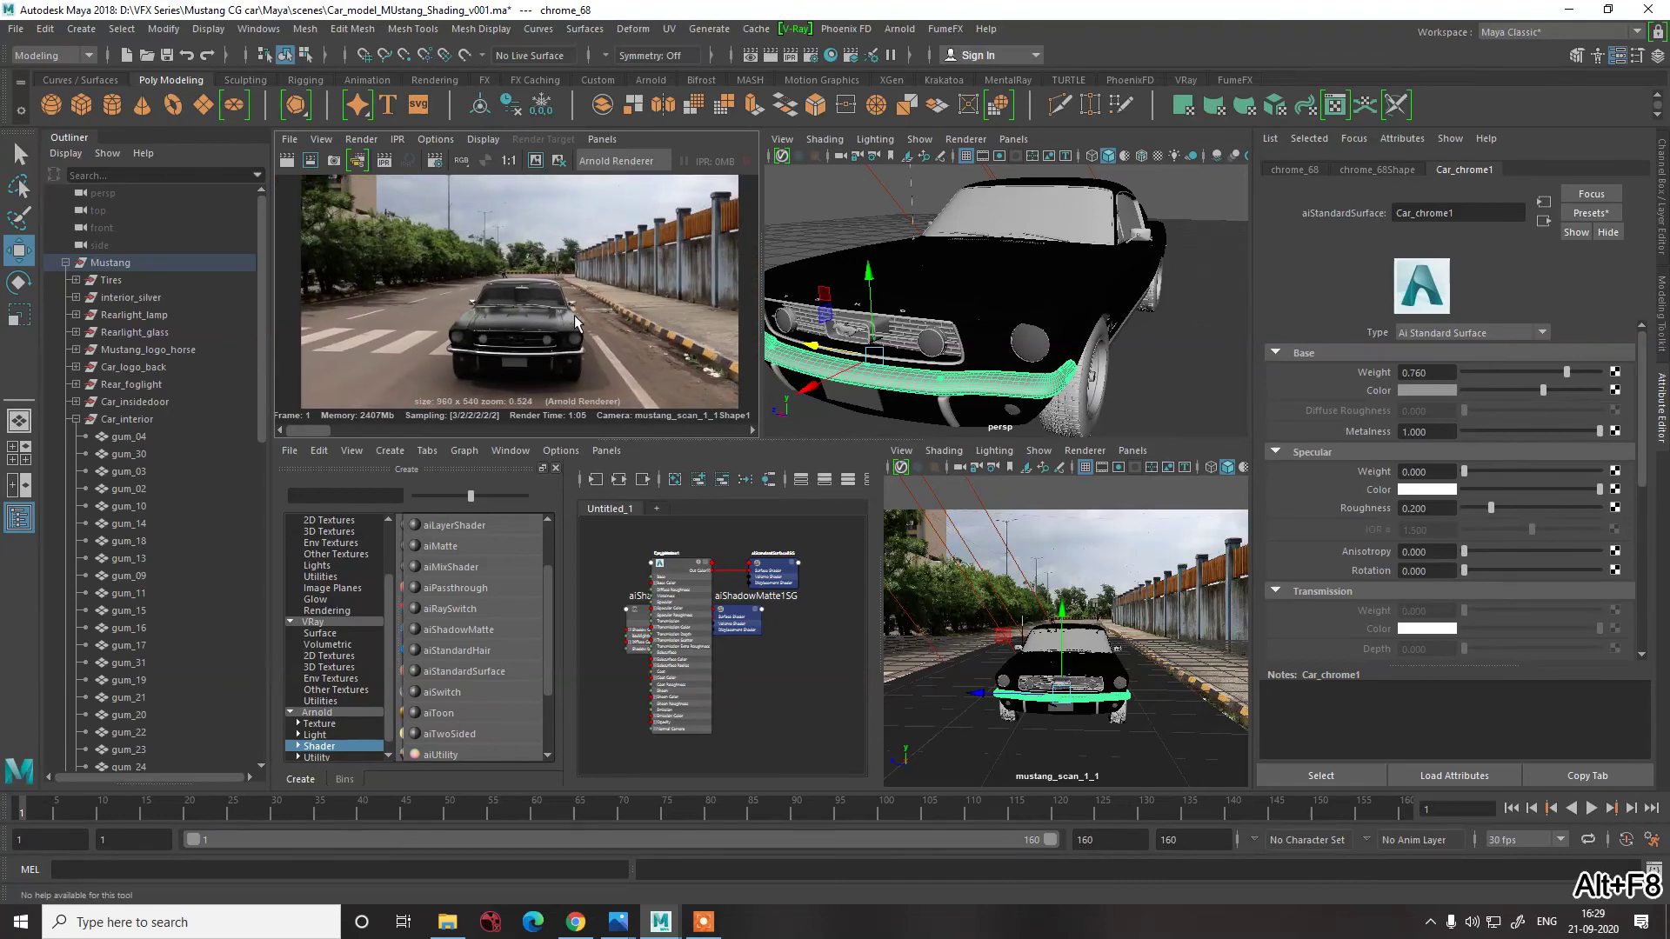